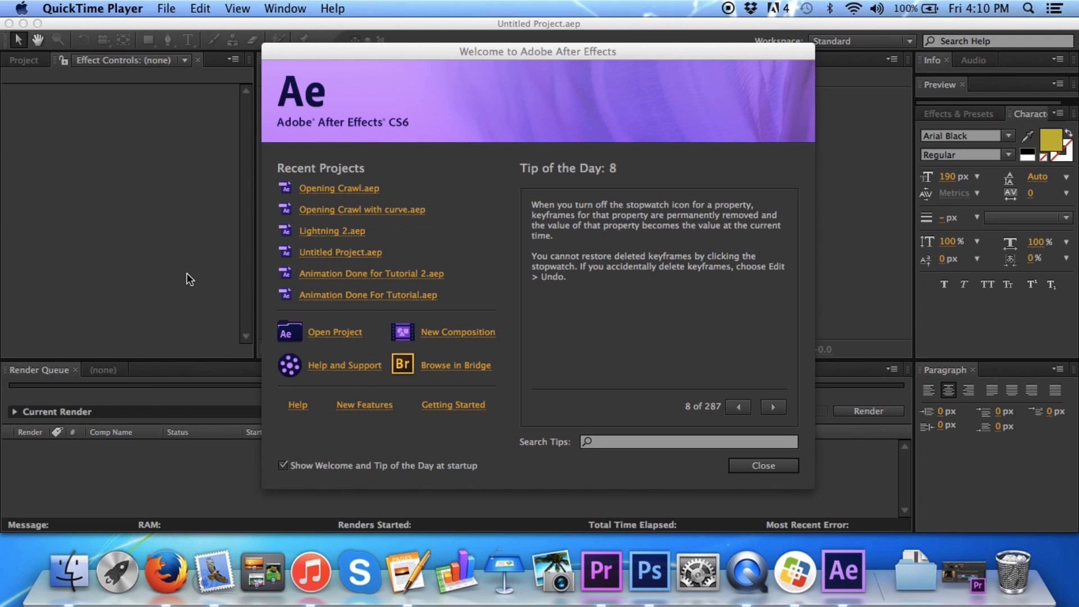
- Create a new composition named Lightning, keeping the HDTV 1080 29.97 preset
left_click(470, 336)
left_click(467, 337)
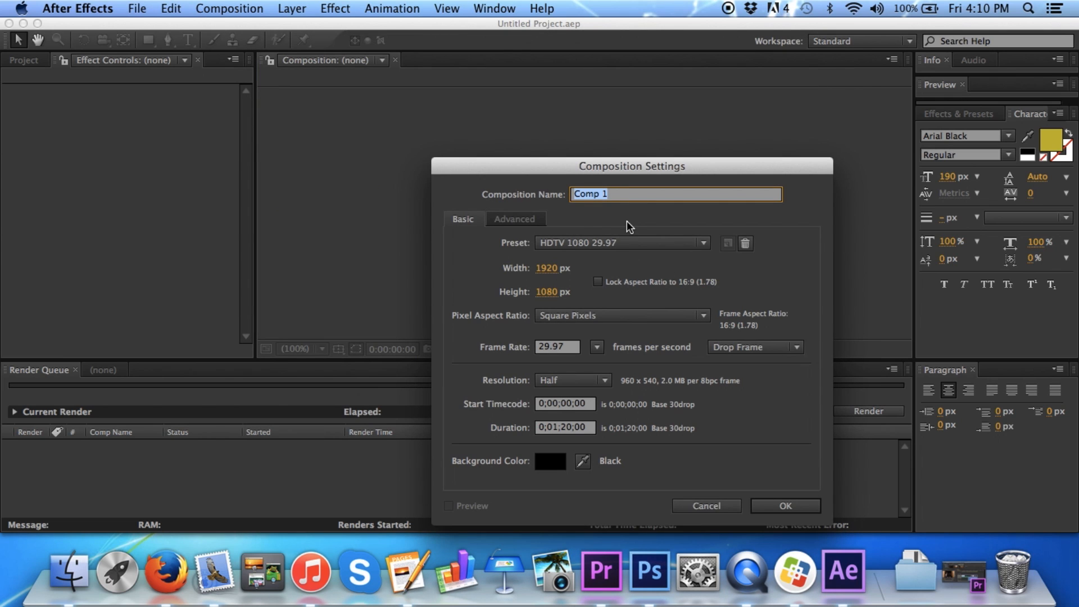
type("Lightning")
left_click(786, 507)
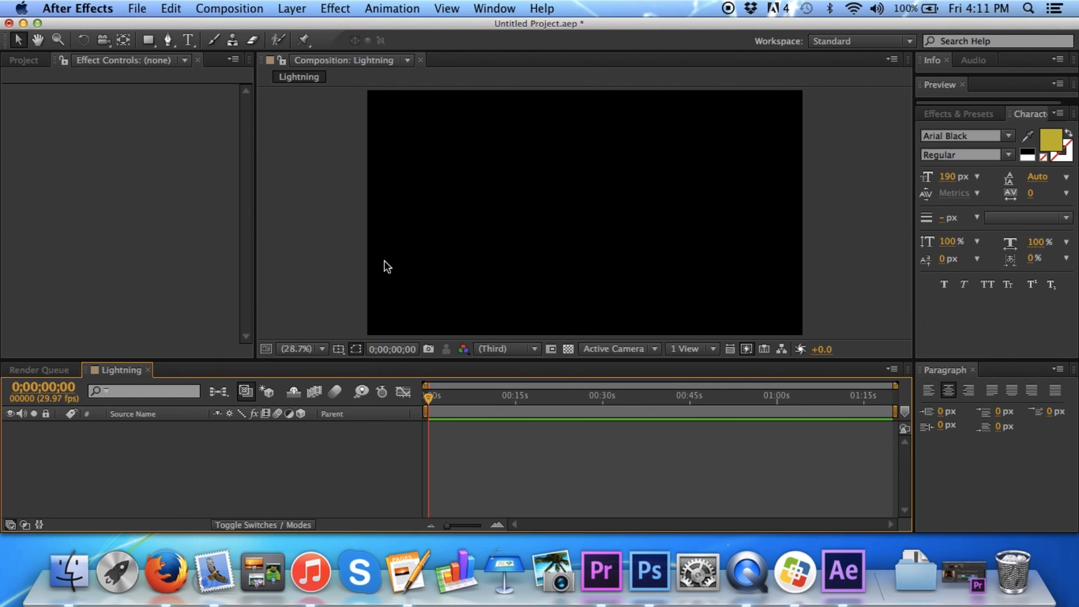
- Import the Scene 4 video from the Desktop as footage and add it to the Lightning composition
left_click(138, 7)
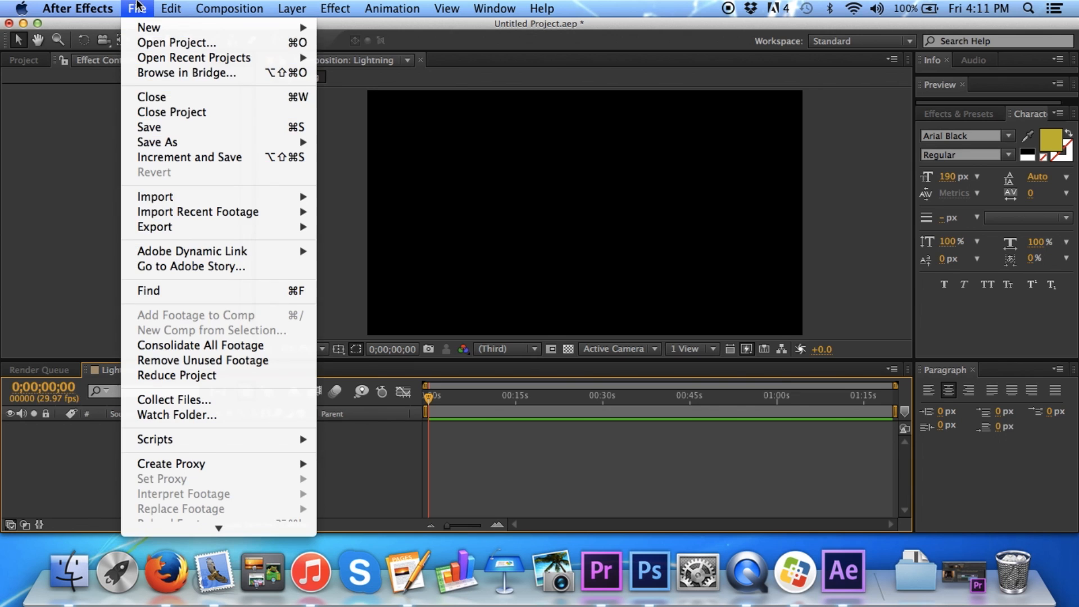
mouse_move(201, 204)
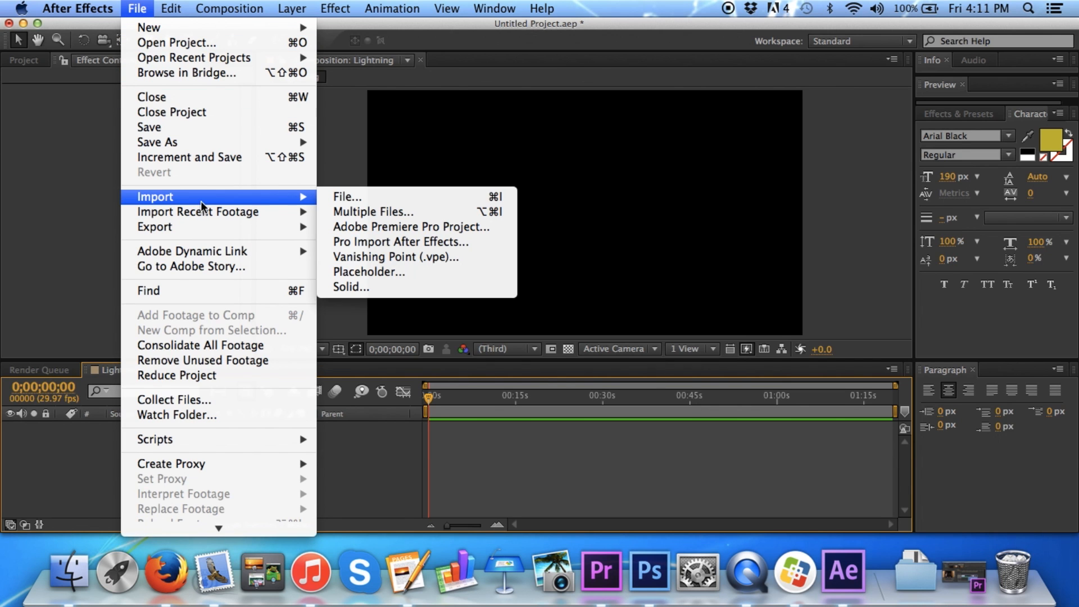
left_click(340, 197)
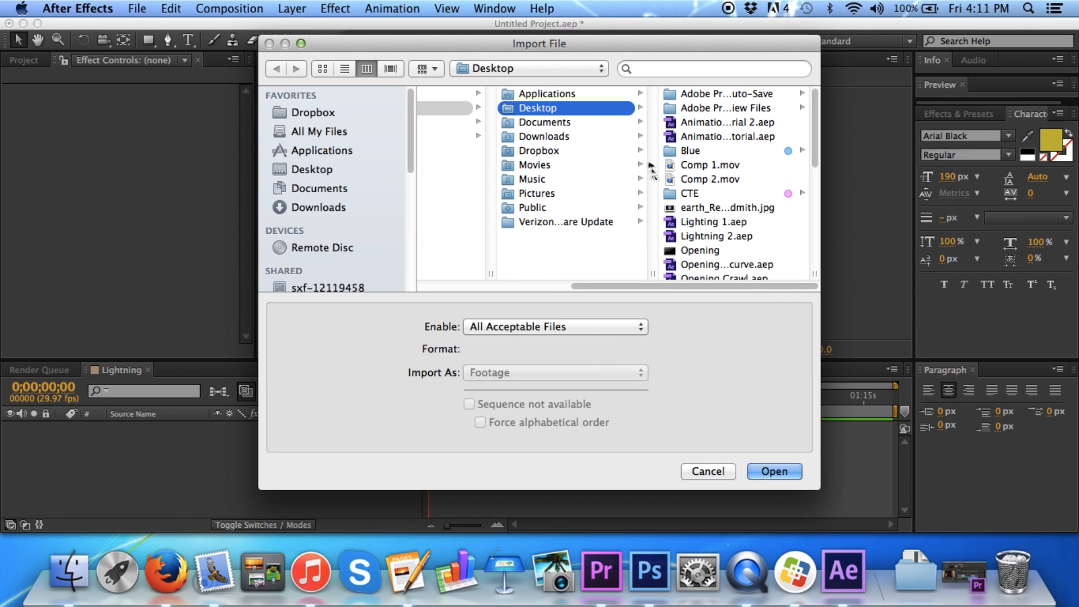
scroll(745, 219, "down", 8)
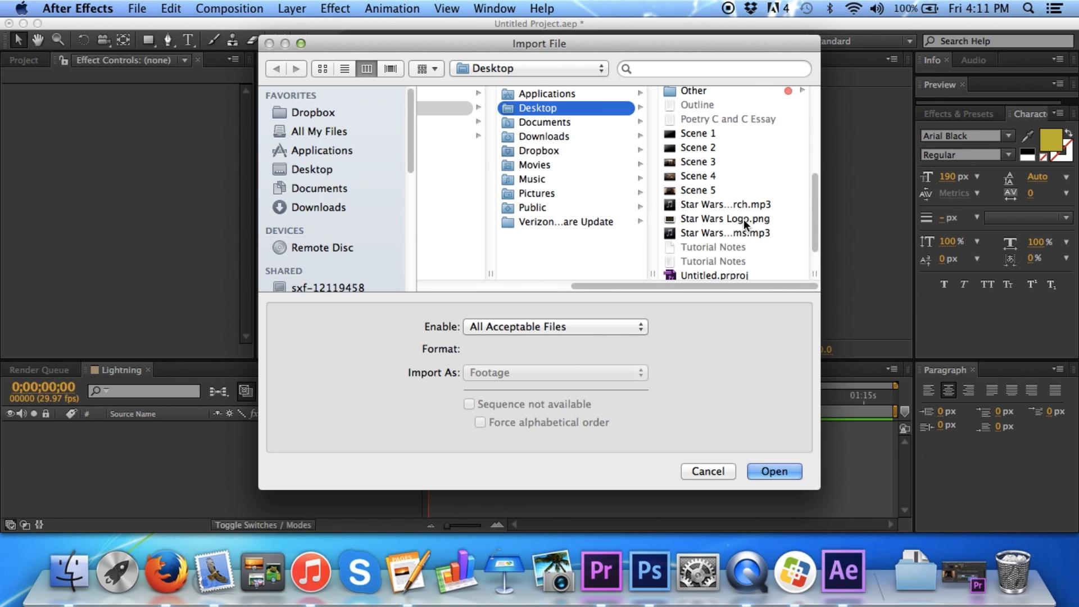
left_click(687, 177)
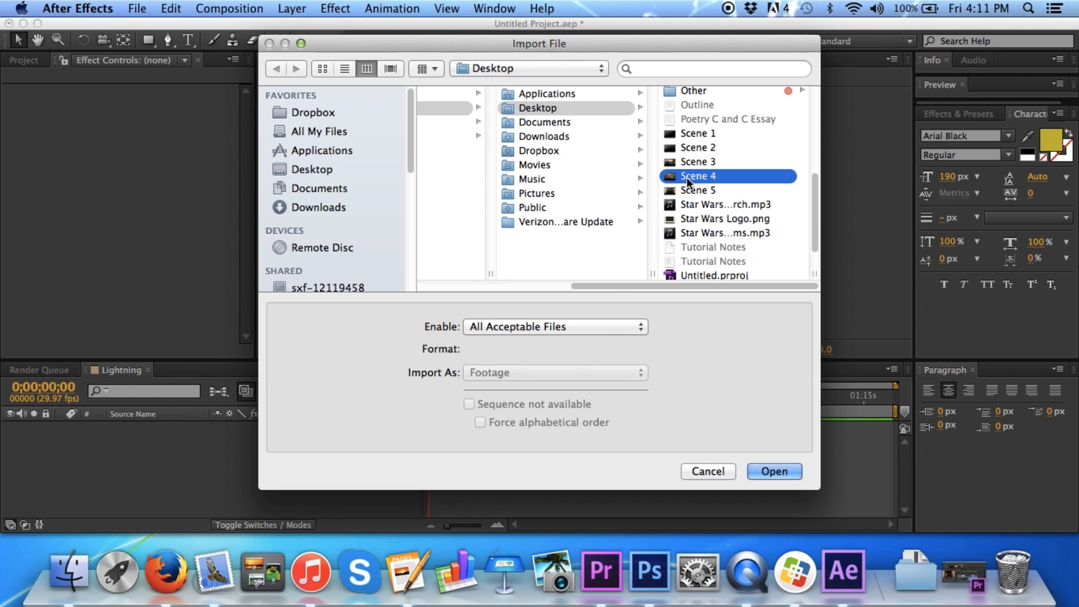
left_click(774, 471)
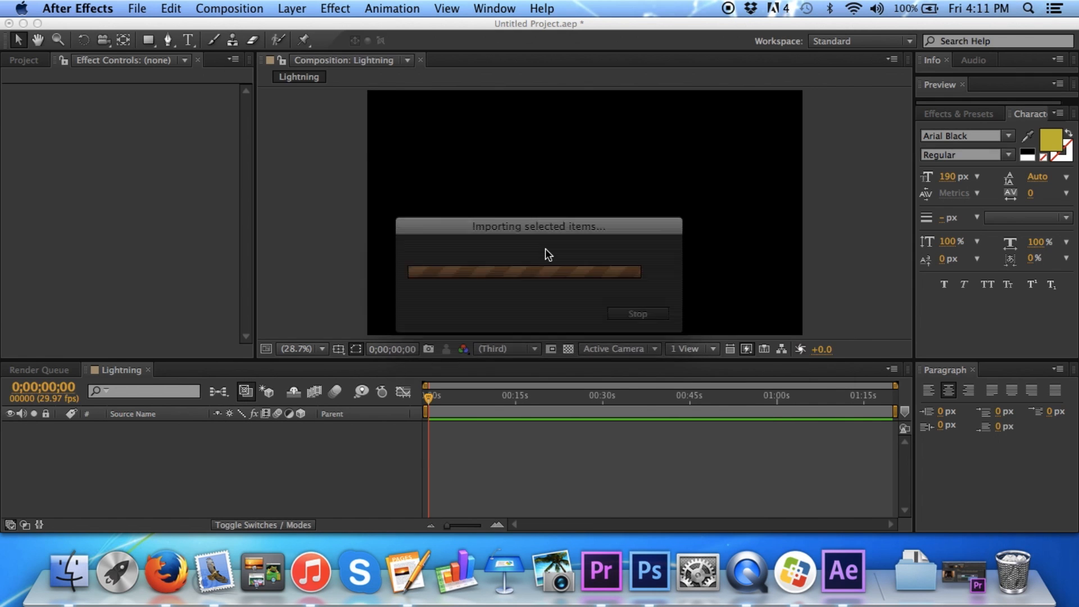
left_click_drag(64, 215, 583, 222)
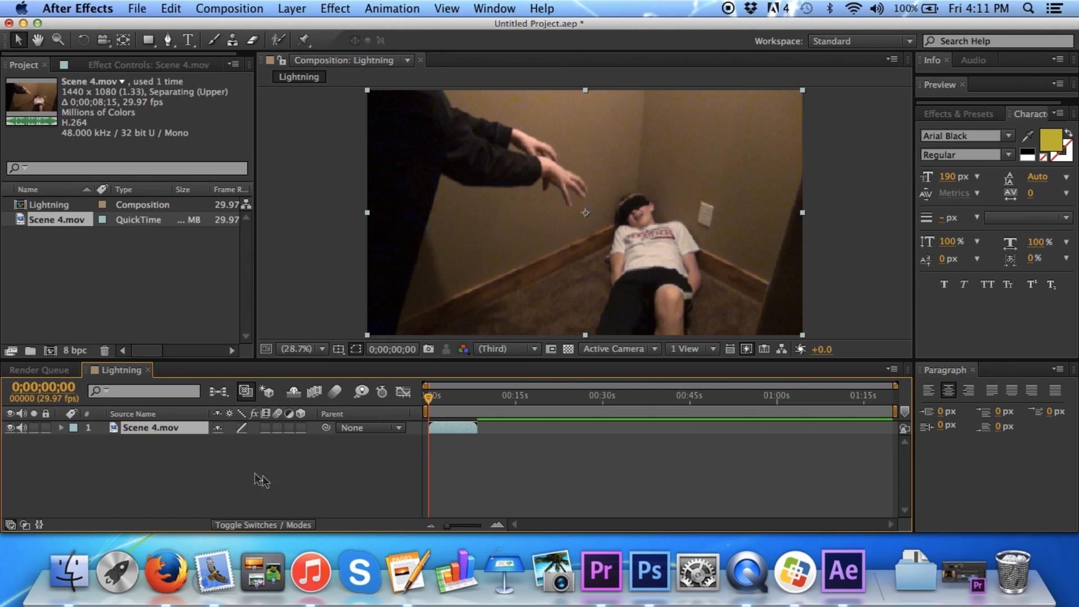
- Create a 1920 x 1080 px solid layer named Solid in near-black (010101) above the footage
right_click(322, 460)
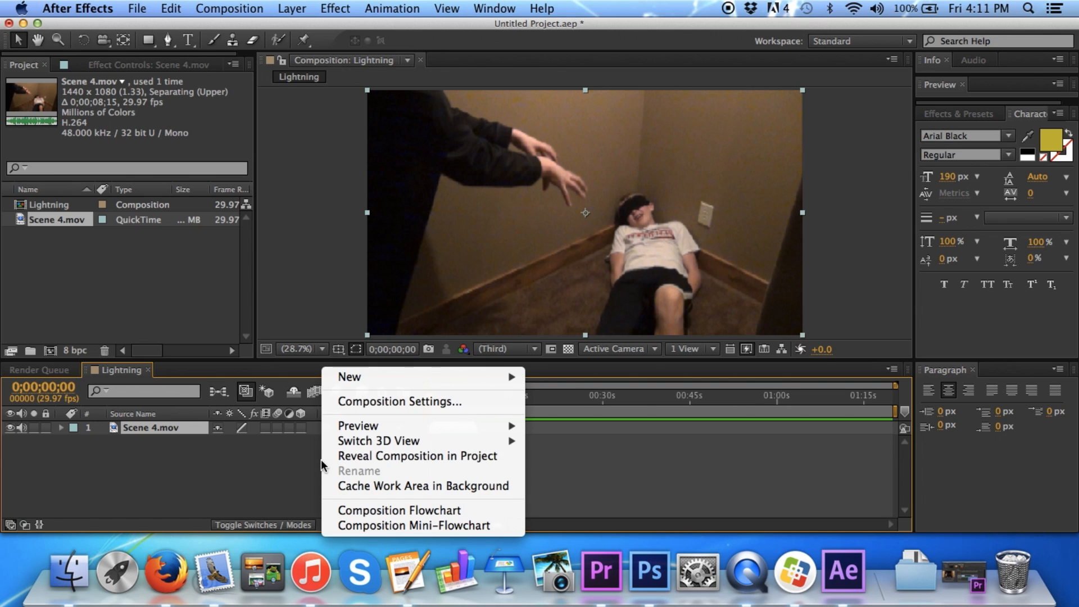
mouse_move(409, 377)
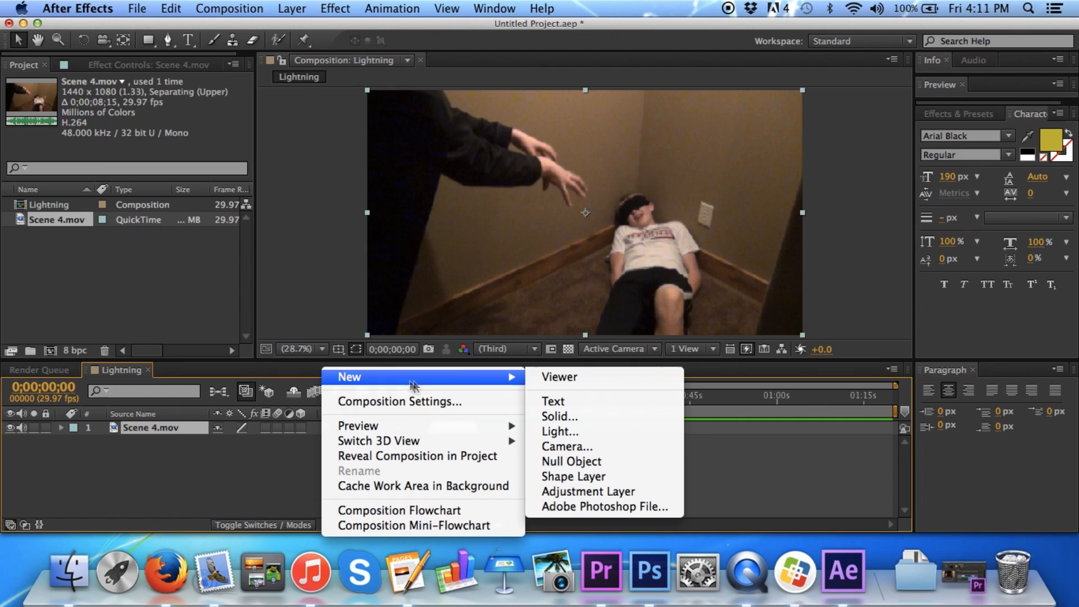
left_click(575, 416)
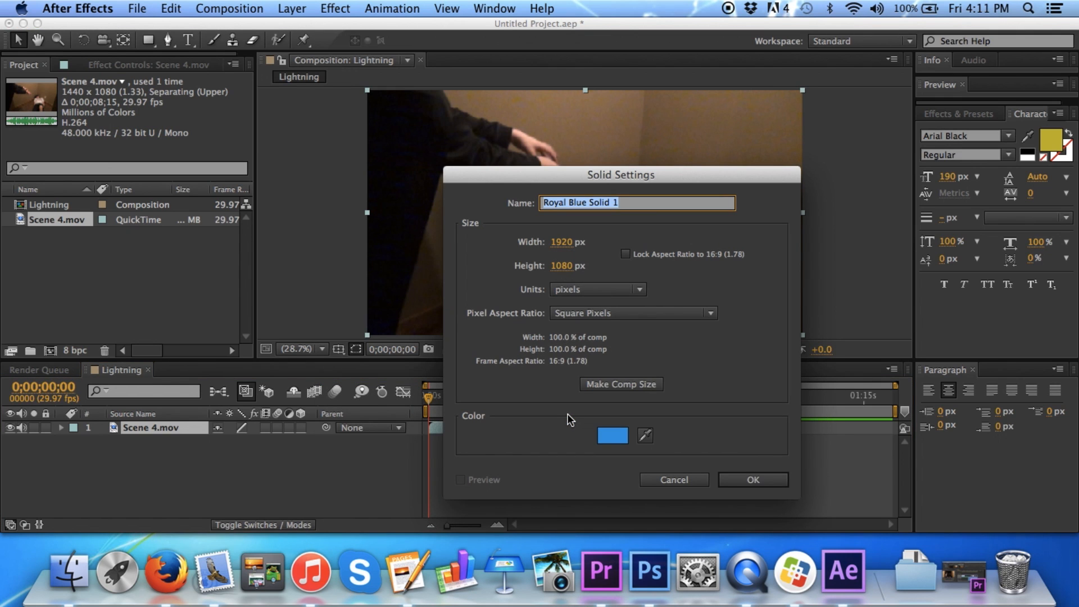
type("So")
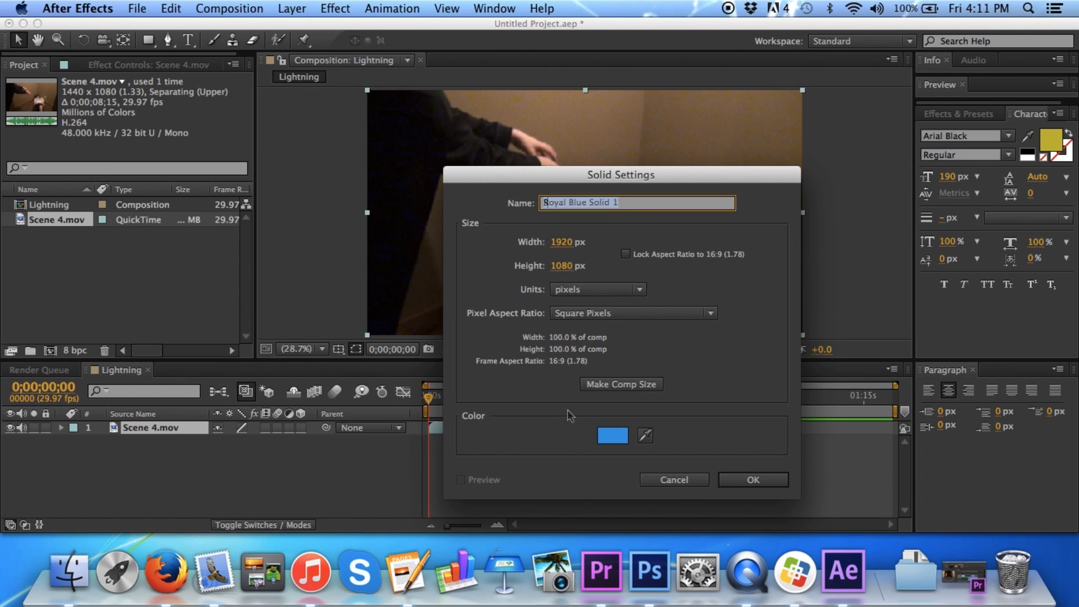
type("lid")
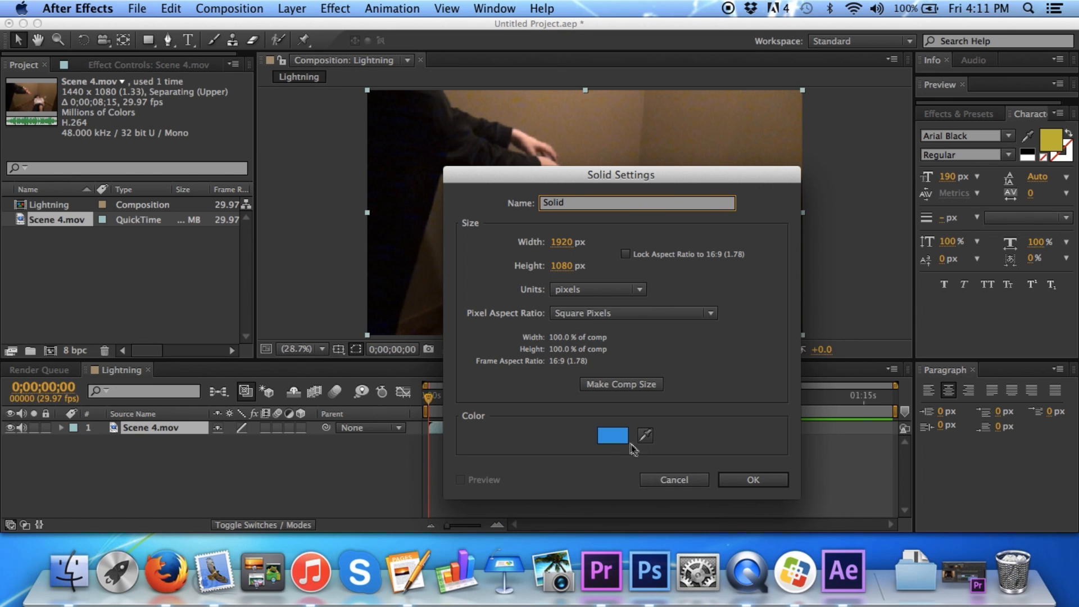
left_click(612, 436)
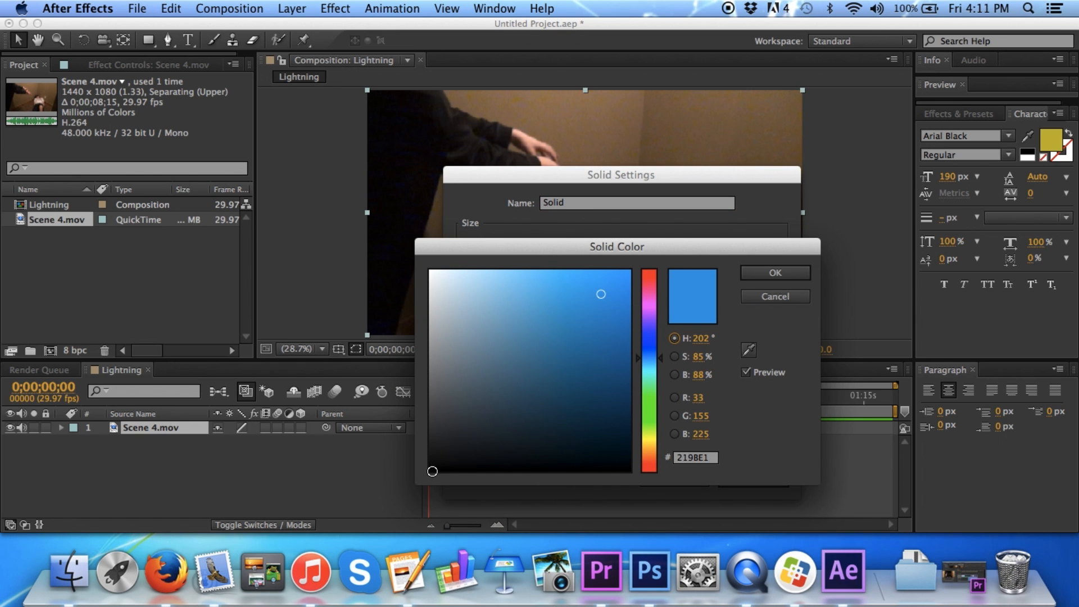
left_click(431, 470)
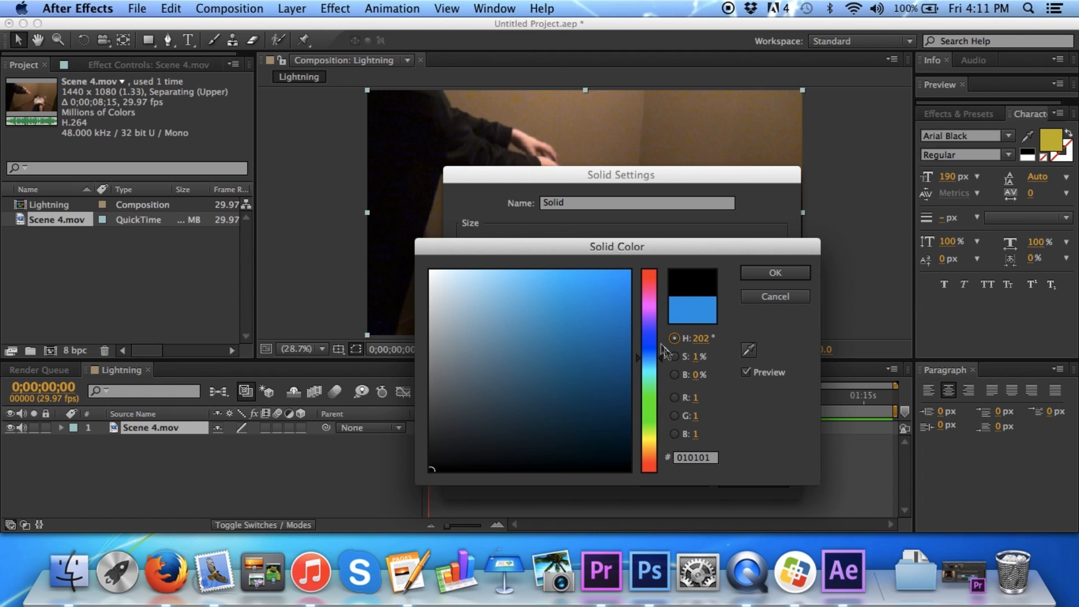
left_click(766, 275)
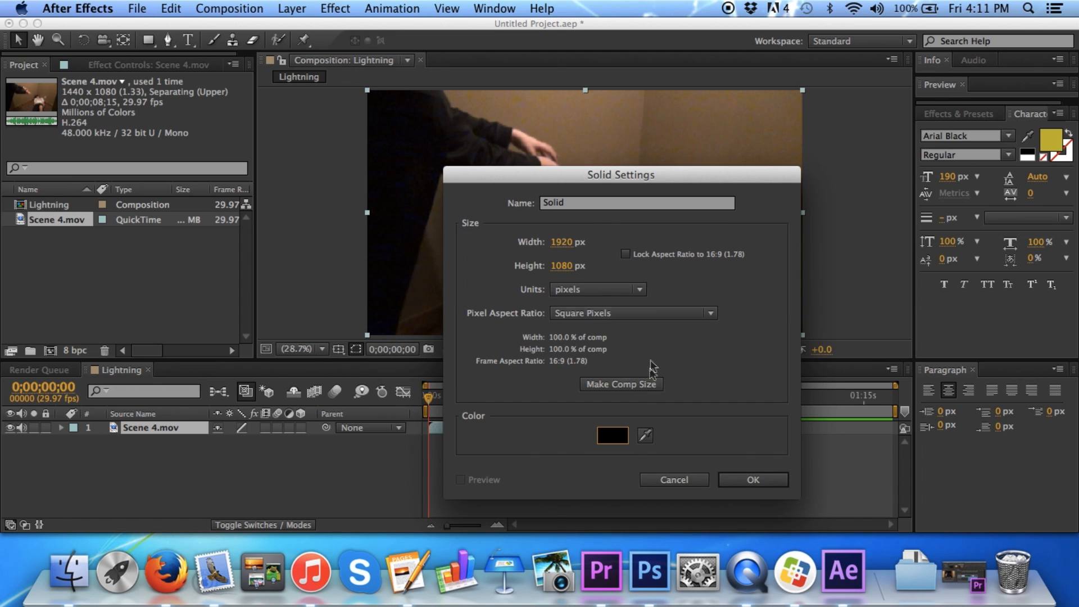
left_click(752, 480)
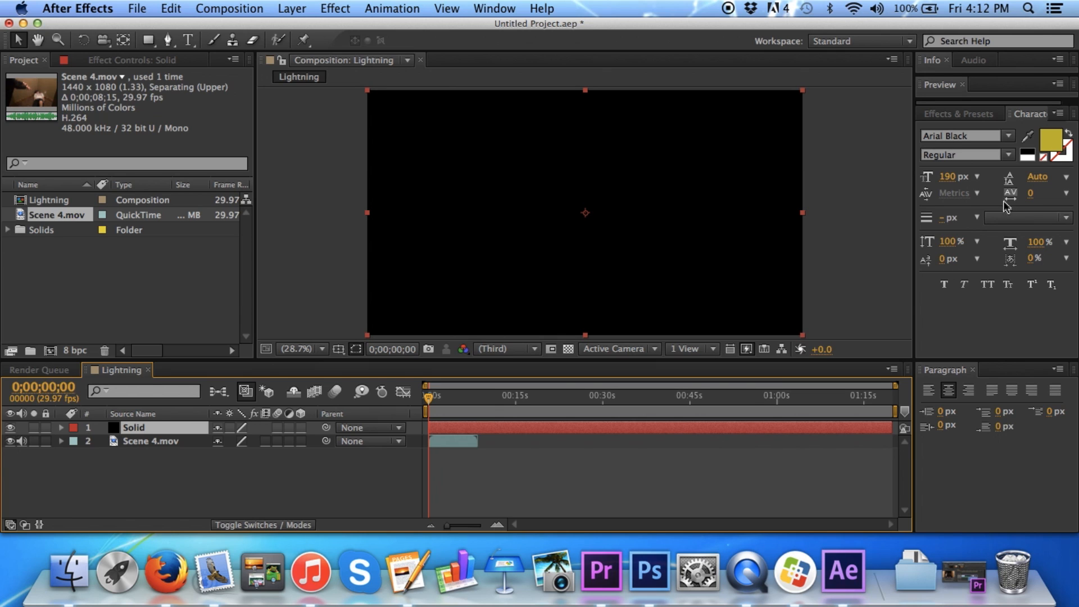
- Find the Advanced Lightning effect and apply it to the Solid layer
left_click(959, 114)
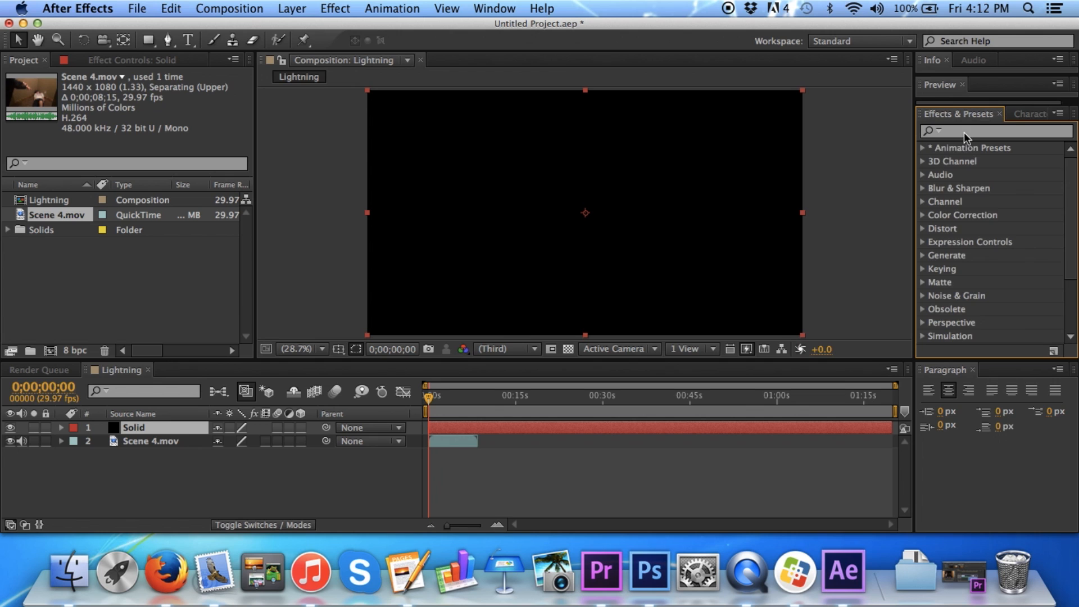
left_click(962, 134)
type("advanced li")
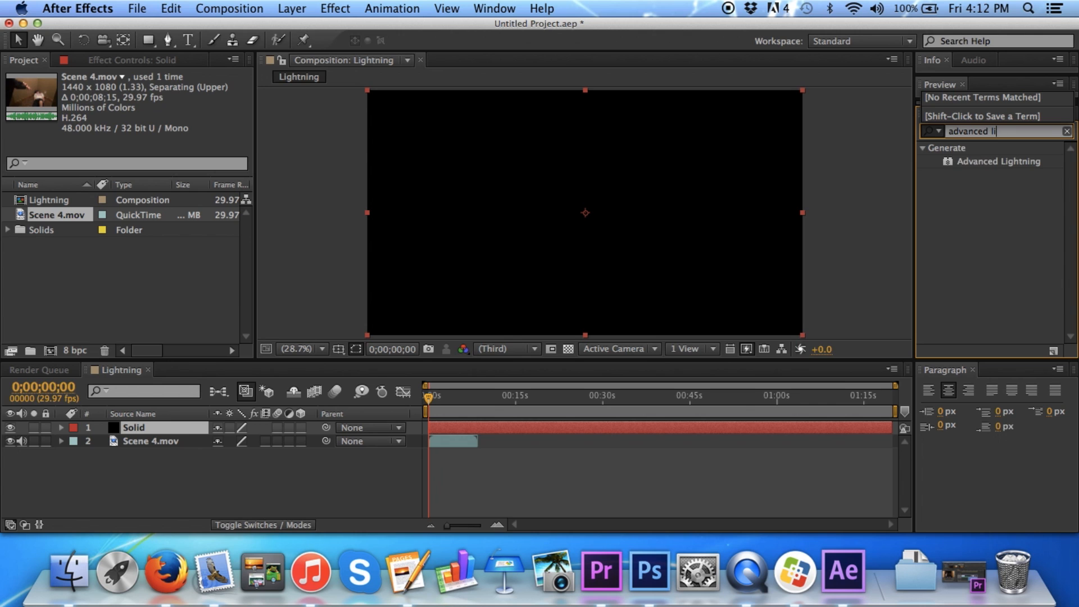
double_click(984, 162)
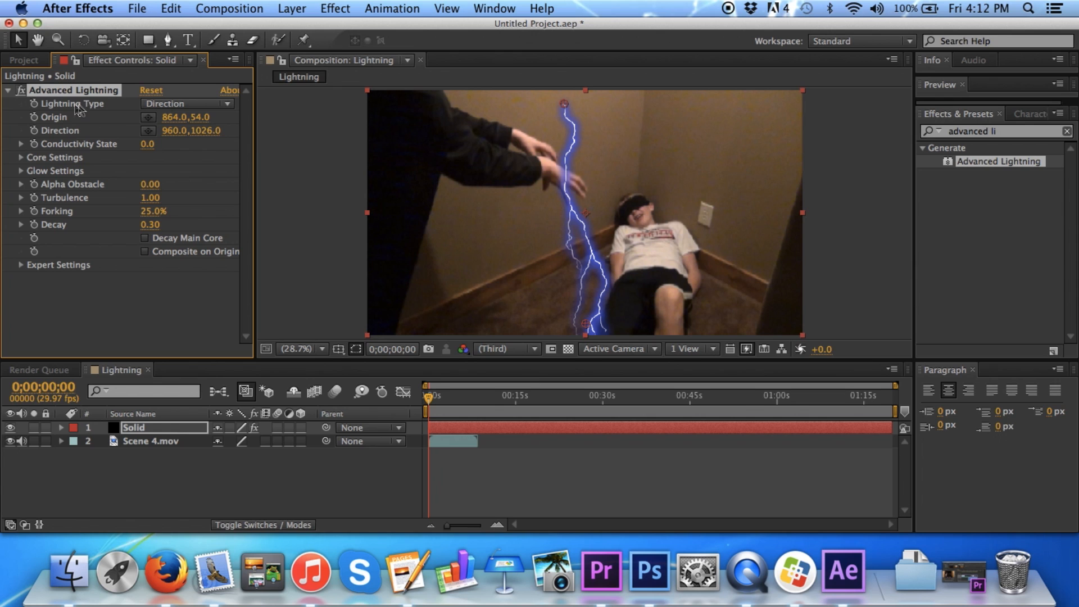
- Set the lightning type to Strike and position the bolt from the standing person's hand (about 815, 367) to the lying person's torso (about 1322, 733)
left_click(170, 107)
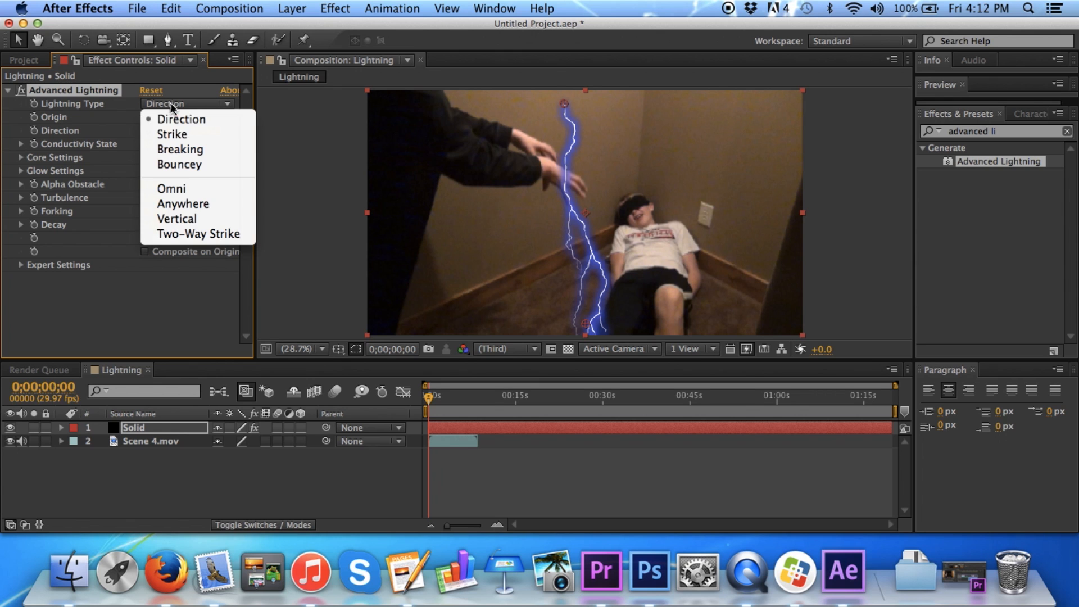
left_click(173, 135)
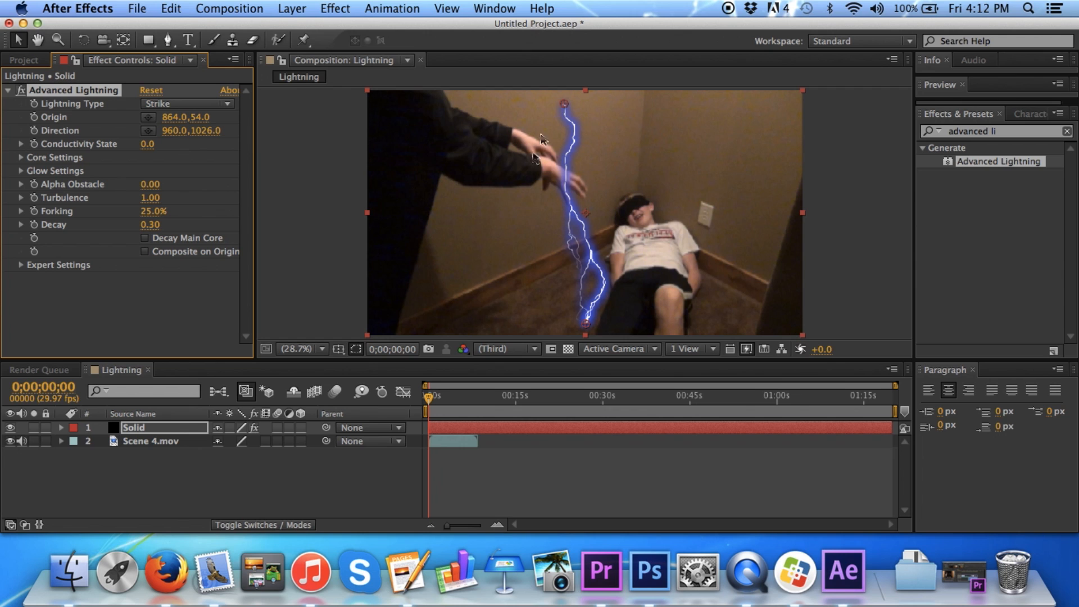
left_click_drag(565, 106, 554, 179)
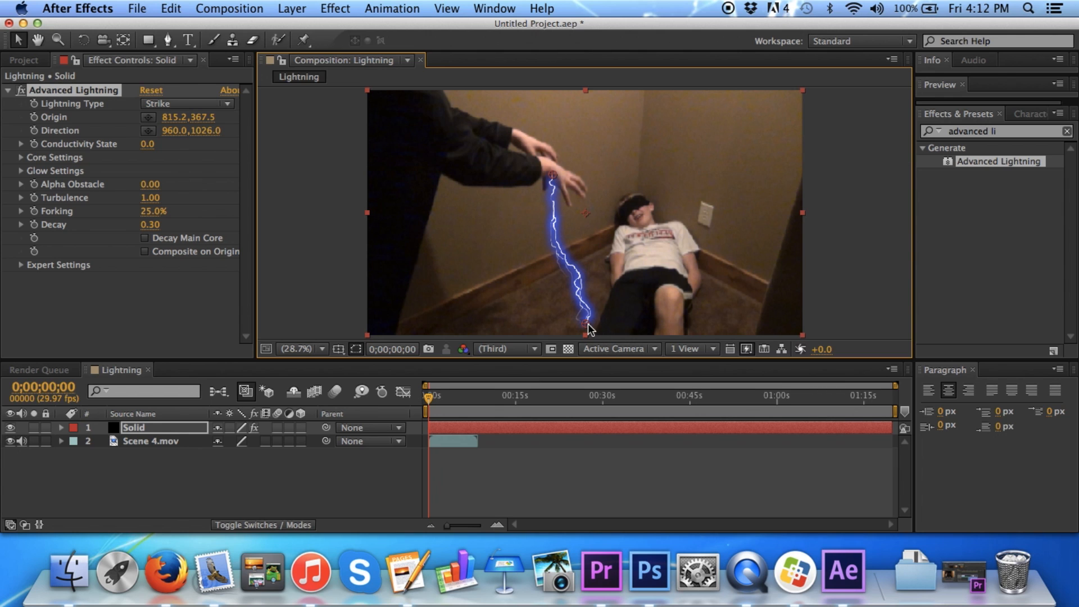
left_click_drag(588, 329, 669, 260)
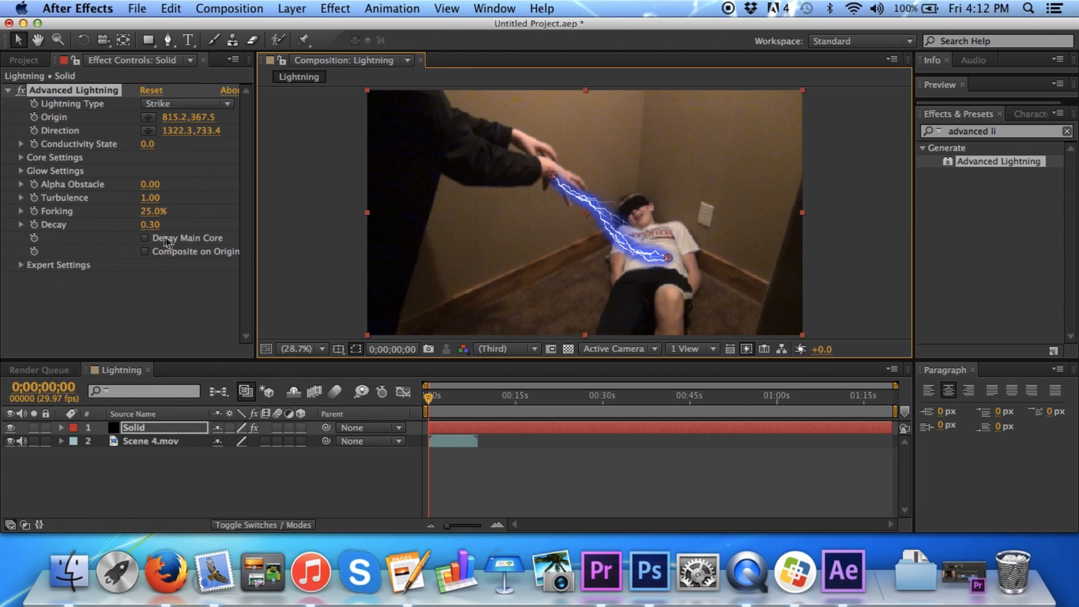
- Add the expression "time" to the lightning's Conductivity State
left_click(34, 145, "alt")
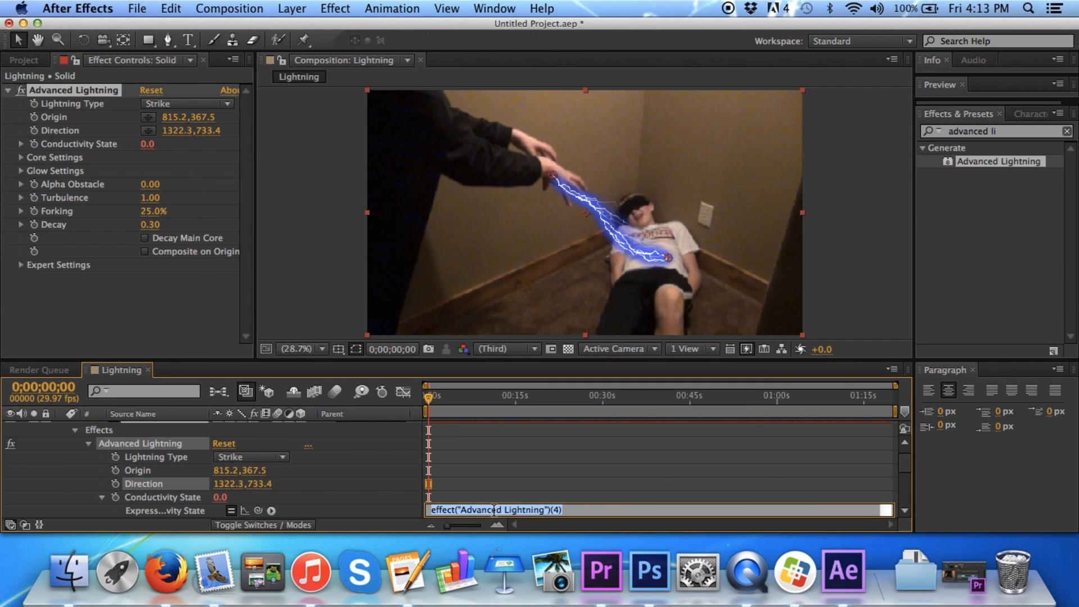
type("time")
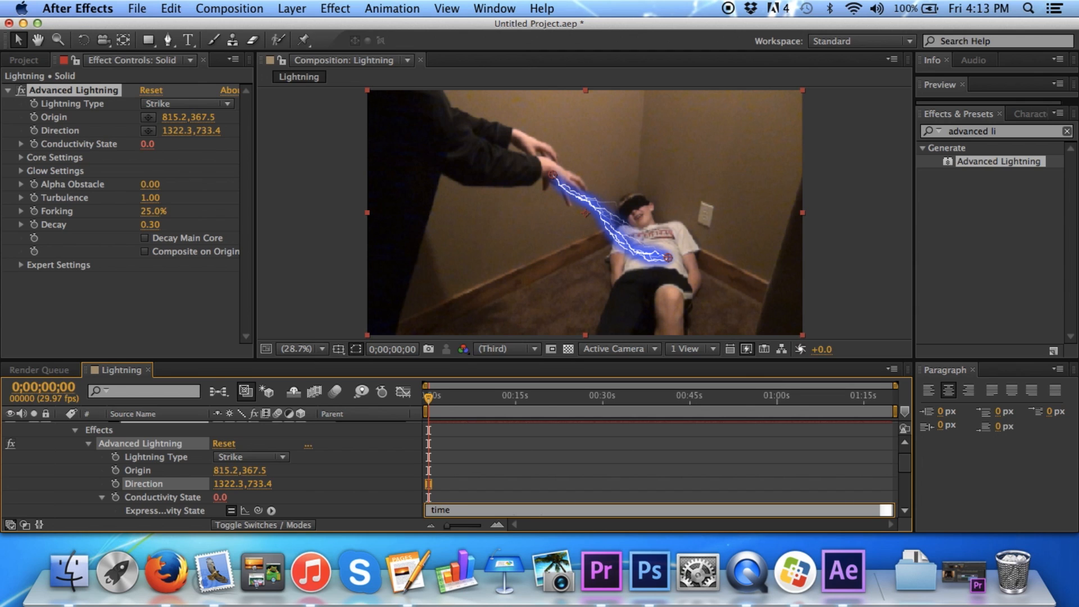
left_click(382, 451)
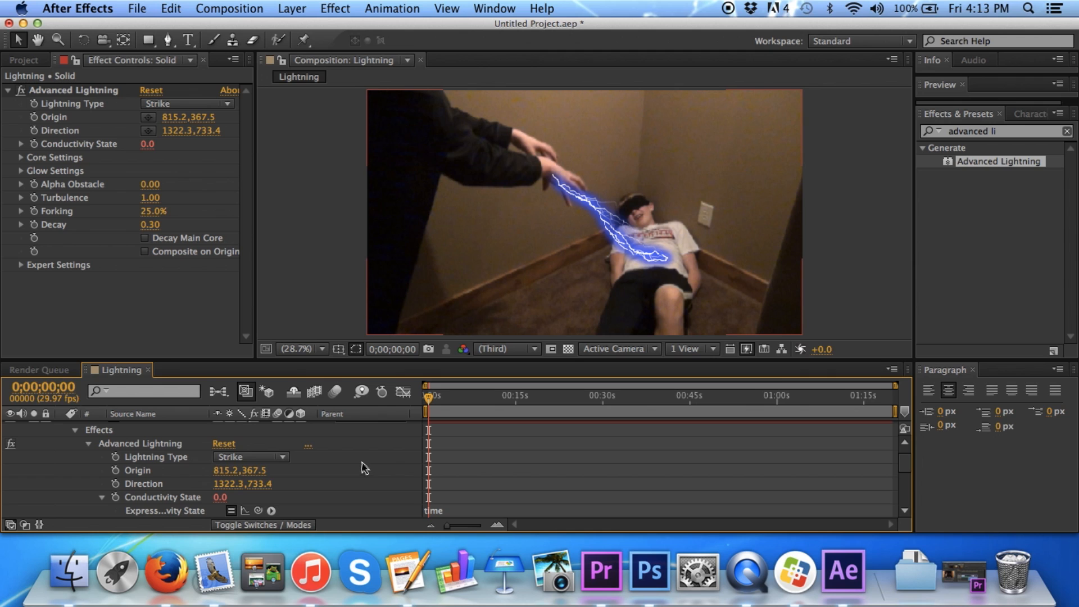
- Set the lightning's Complexity to 4 in the Expert Settings
left_click(21, 265)
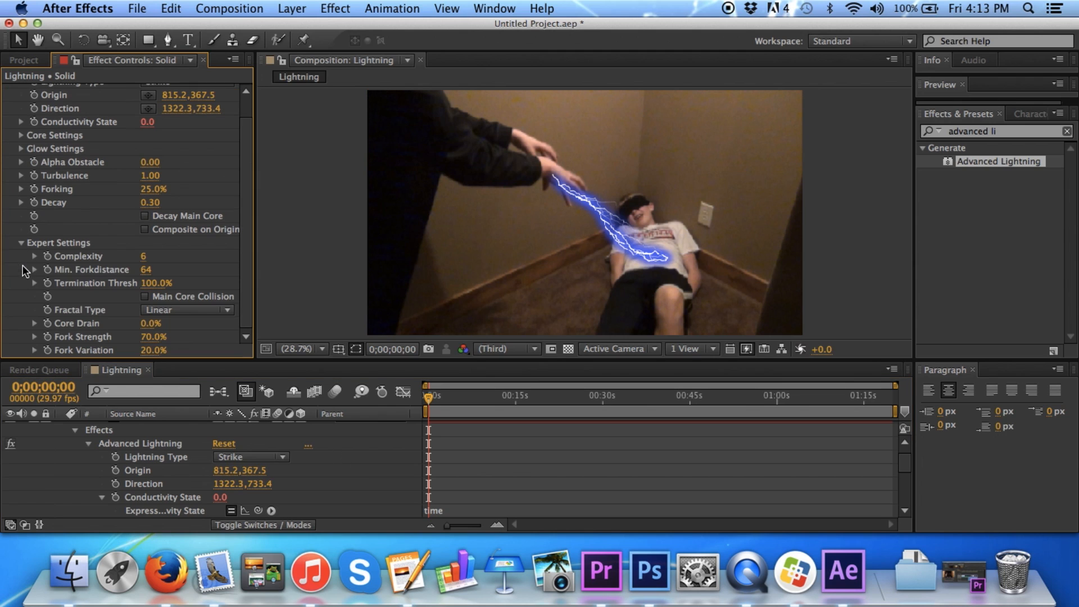
left_click(144, 257)
type("4")
key("Return")
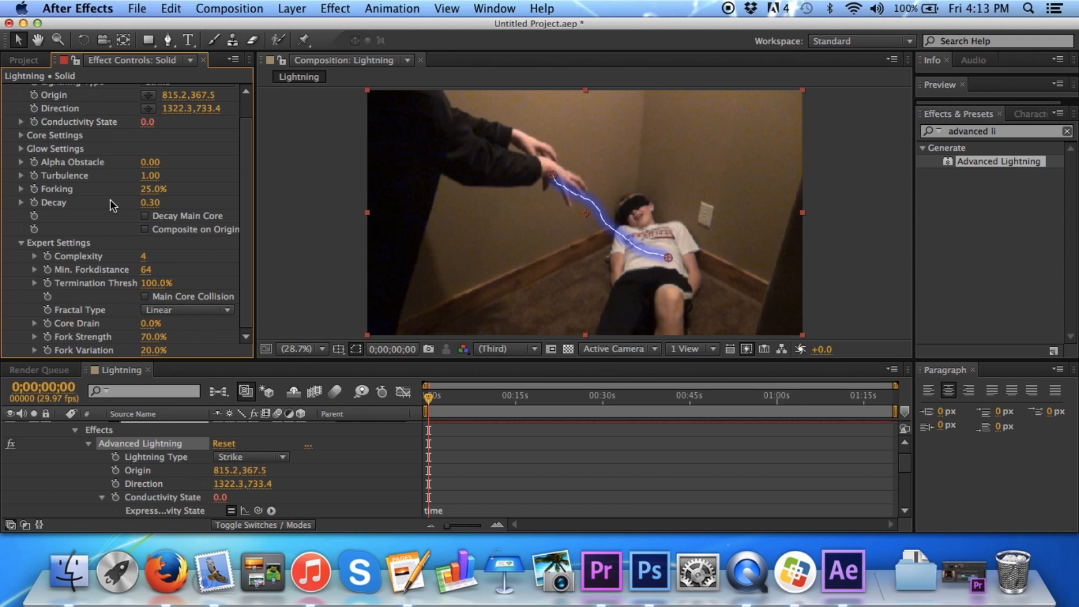
- Set the lightning's Turbulence to 1.5 and its Forking to 70%
left_click(150, 176)
type("1.5")
key("Return")
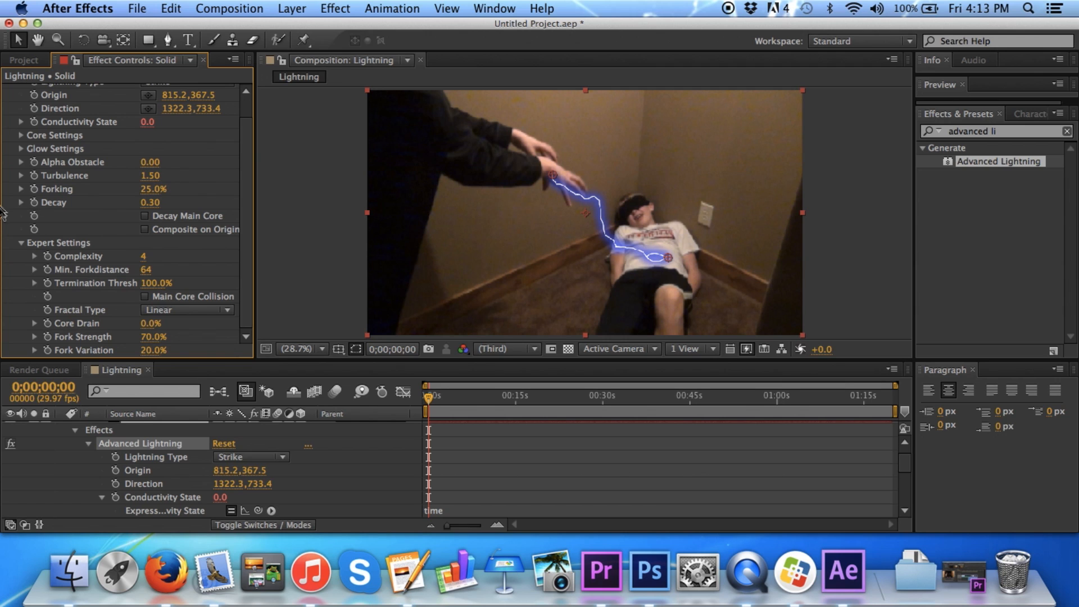
left_click(163, 189)
type("75")
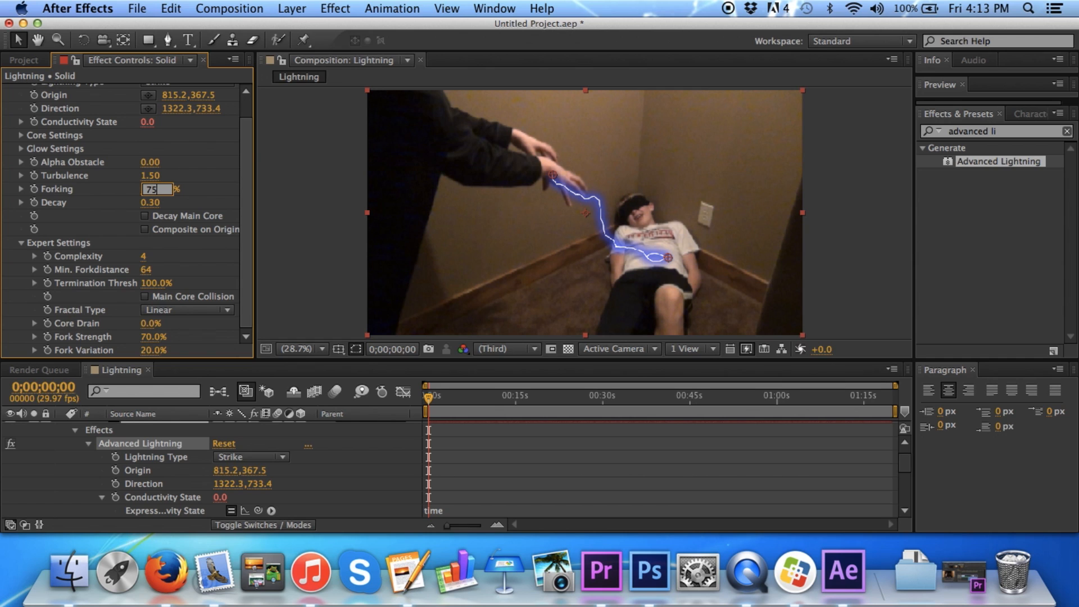
key("BackSpace")
type("0")
key("Return")
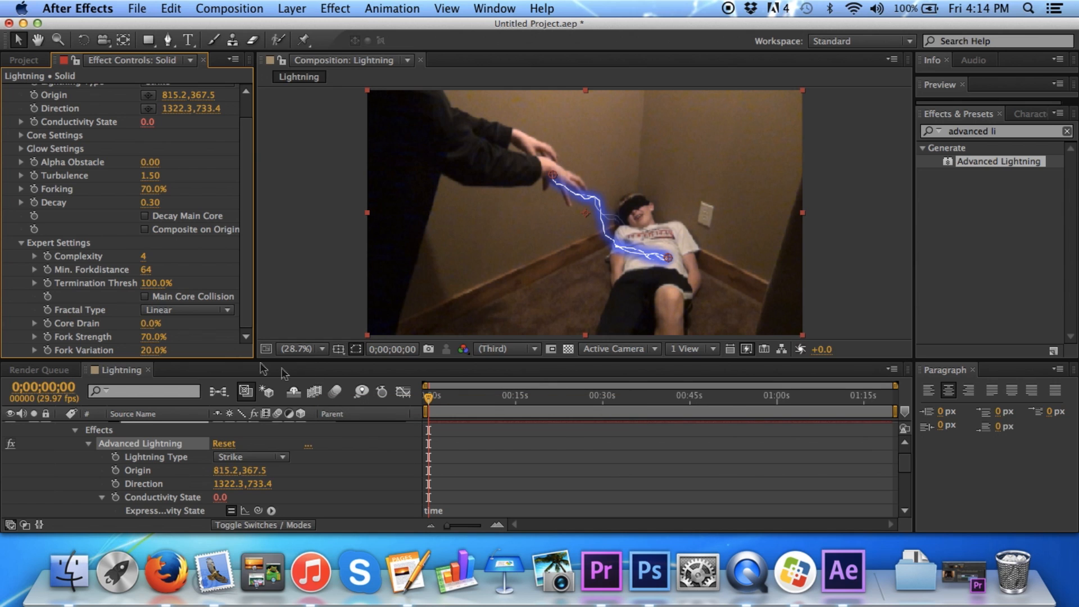
- Turn on keyframing for the lightning's Origin and Direction at the start of the composition
scroll(103, 209, "up", 2)
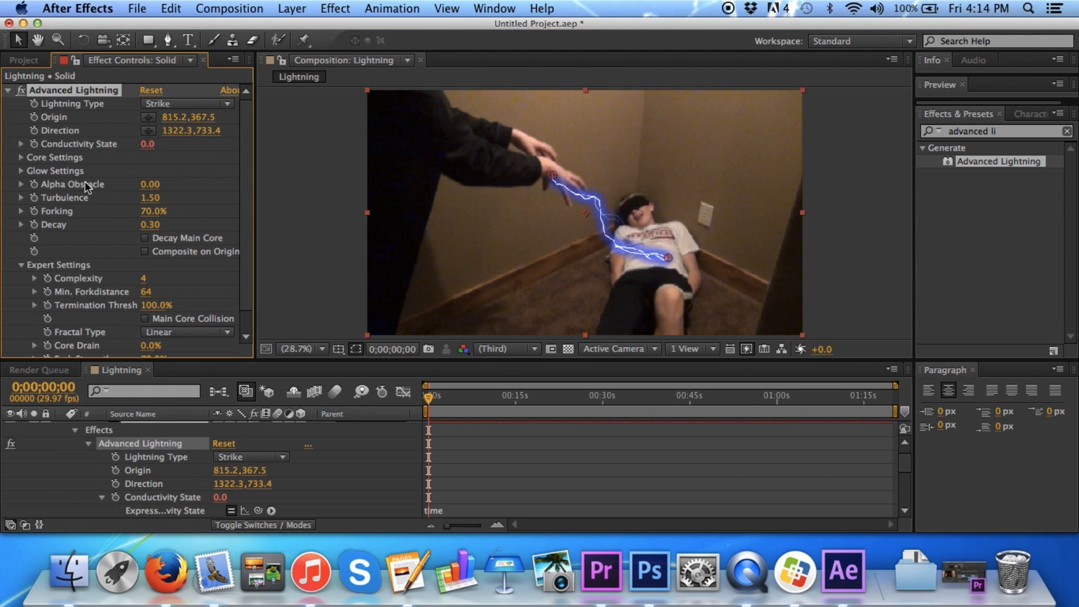
left_click(34, 117)
left_click(35, 131)
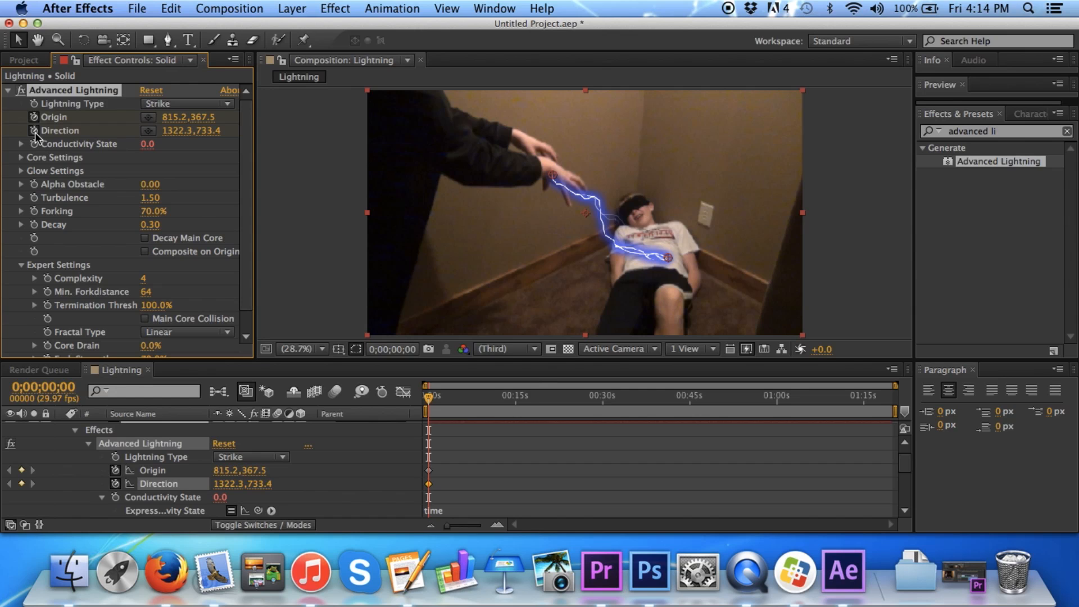
- At 0;00;00;10, keyframe the lightning's Origin on the hand at about 801,354 and its Direction on the boy's torso at about 1333,747
key("space")
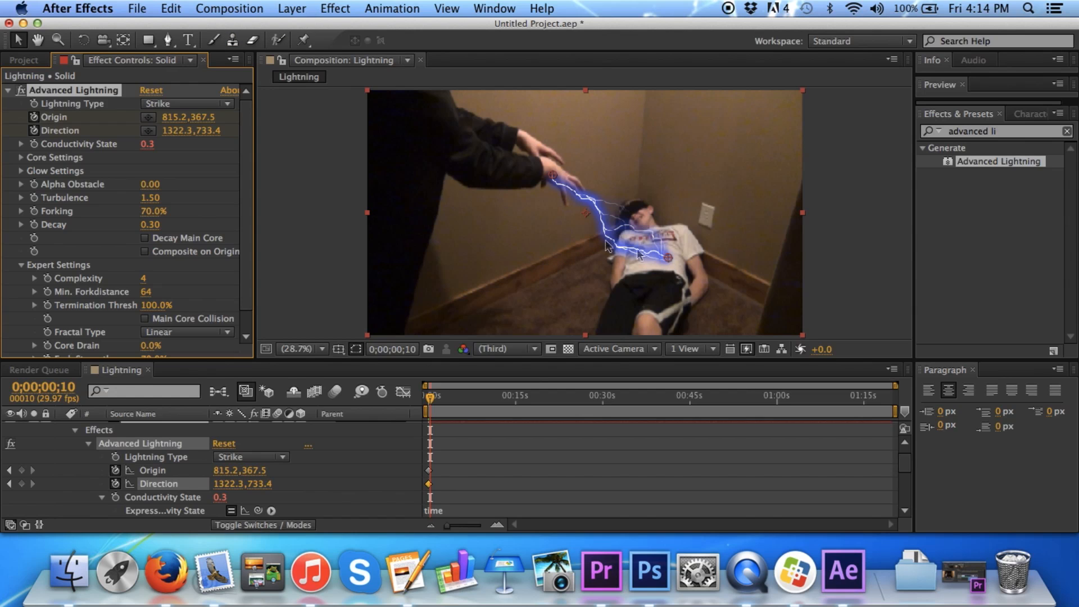
left_click_drag(557, 184, 551, 176)
left_click_drag(670, 260, 673, 264)
left_click(672, 261)
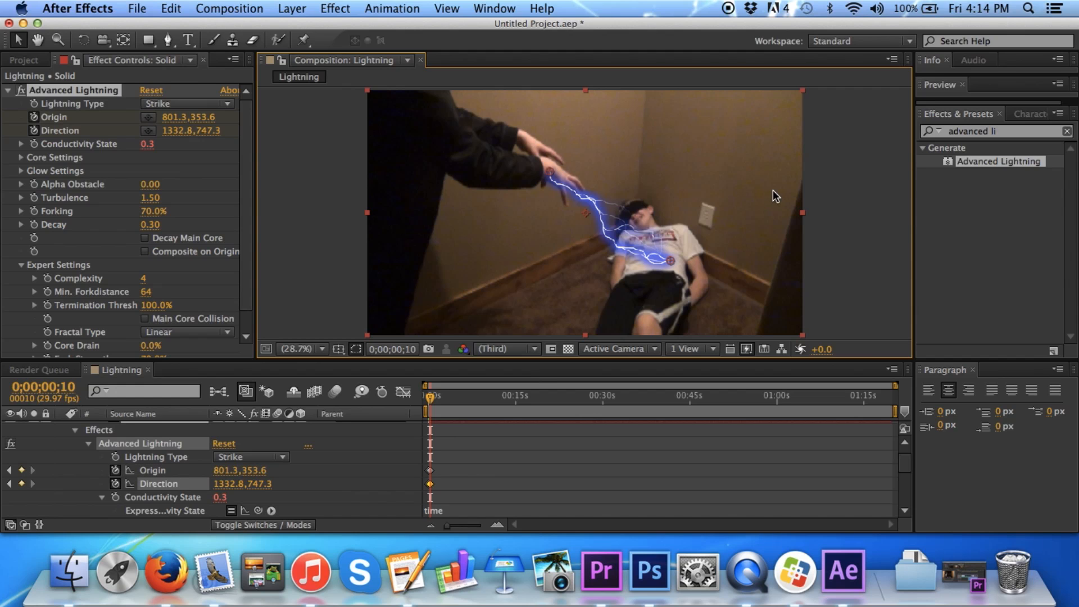
- Keyframe the lightning to follow hand and torso at 0;00;00;20 (Origin about 791,364) and 0;00;01;00 (Origin about 784,375, Direction about 1333,733)
left_click_drag(447, 526, 478, 528)
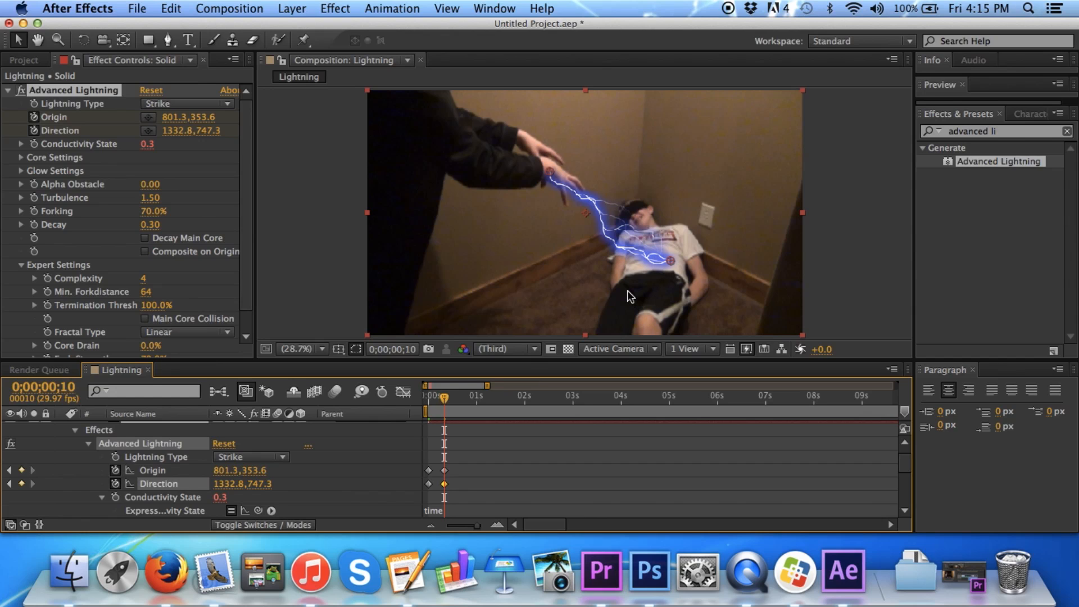
key("shift+Page_Down")
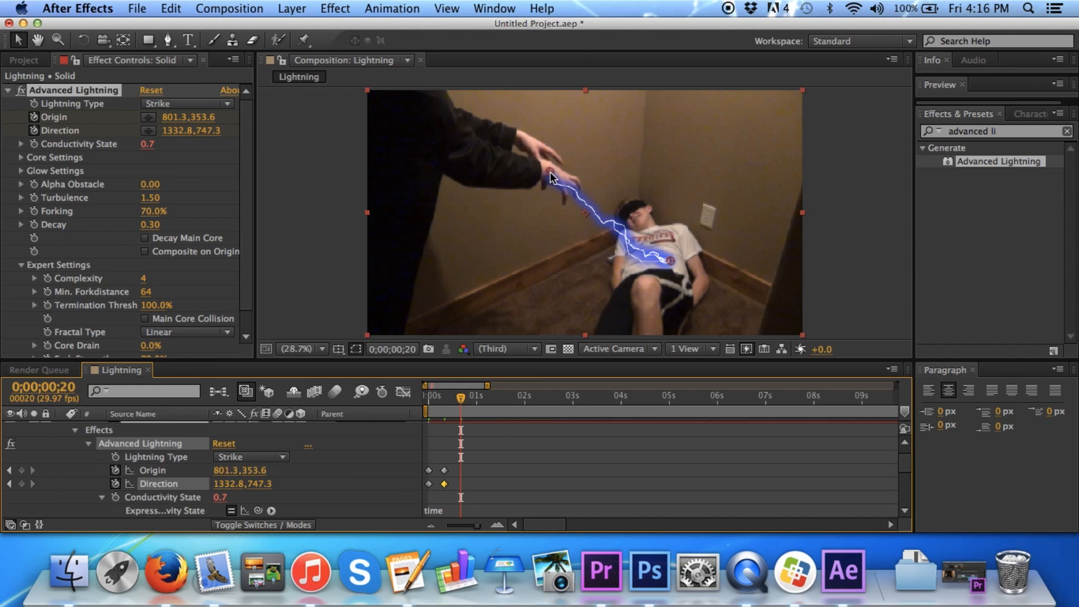
left_click_drag(550, 177, 549, 179)
left_click_drag(673, 266, 671, 261)
key("shift+Page_Down")
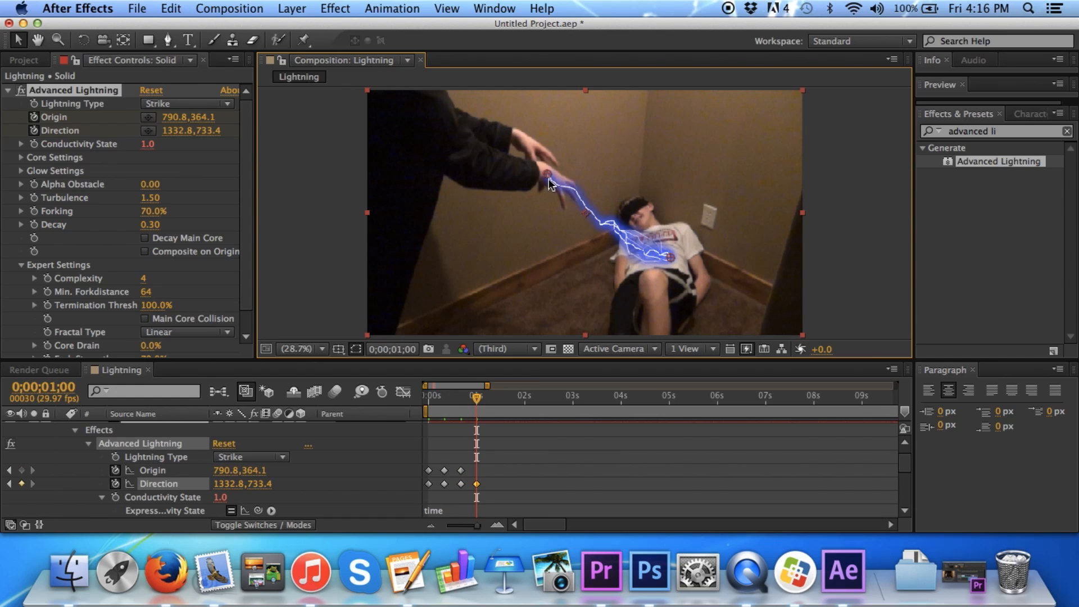
left_click_drag(548, 182, 547, 184)
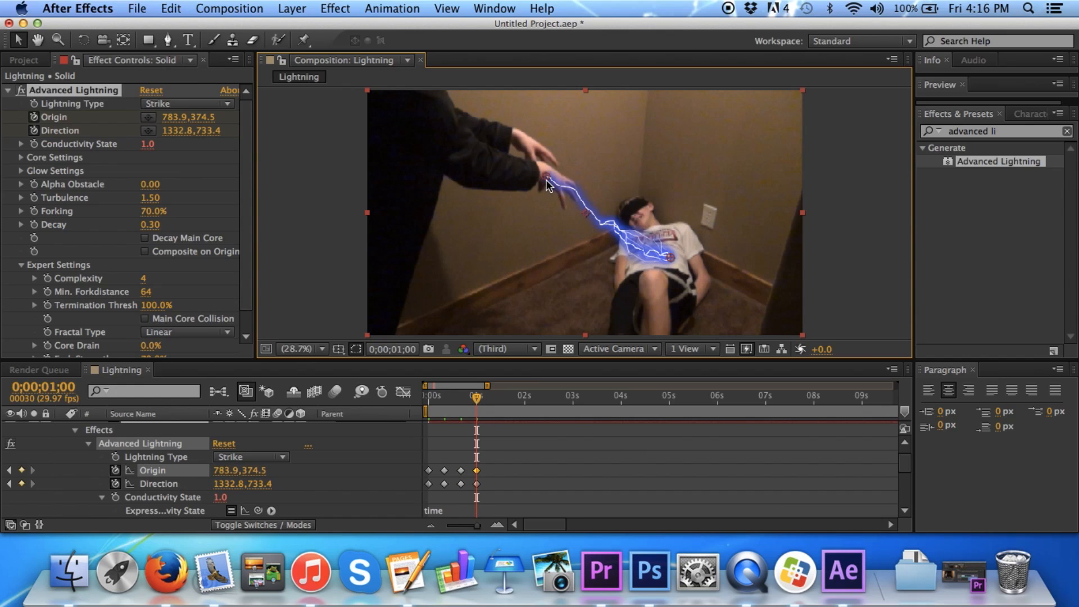
- Keyframe the lightning at 0;00;01;10 (Origin about 794,326, Direction about 1343,751) and 0;00;01;20 (Origin about 794,361, Direction about 1333,733)
key("shift+Page_Down")
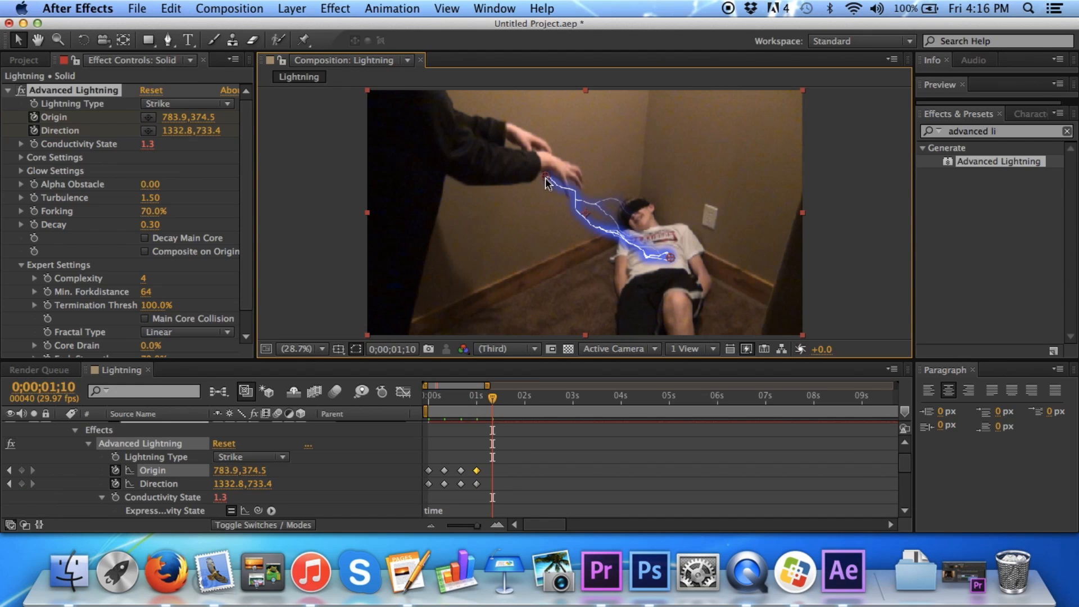
left_click_drag(546, 177, 548, 166)
left_click_drag(670, 260, 672, 262)
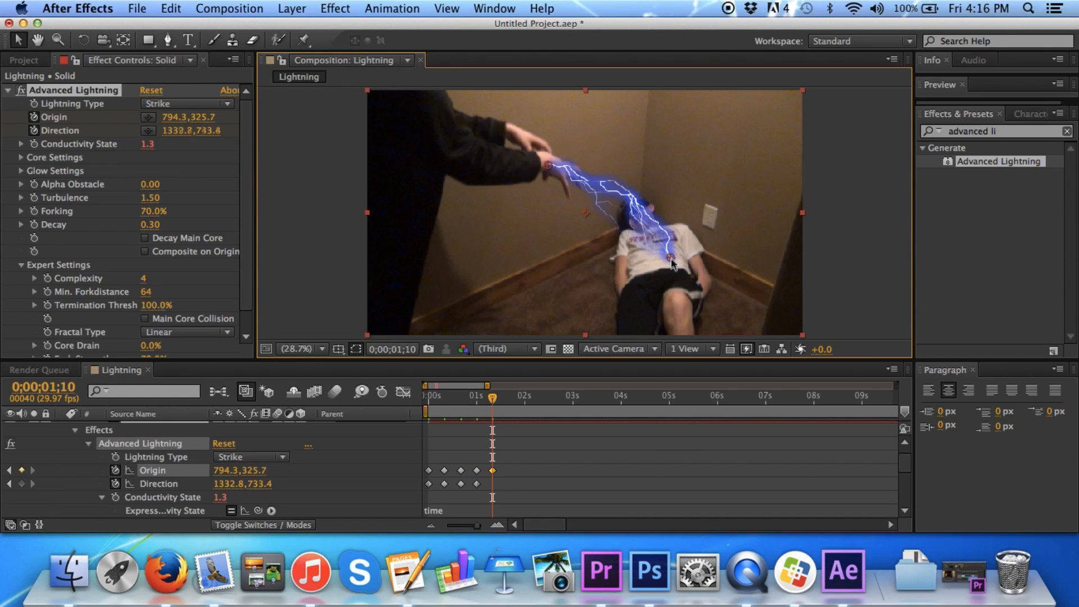
key("shift+Page_Down")
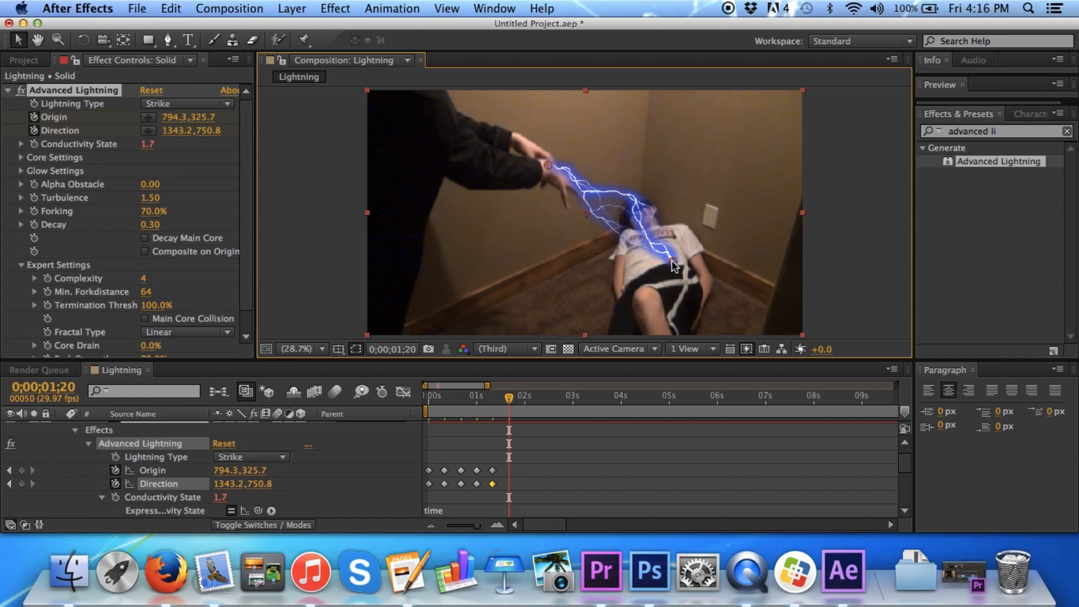
left_click_drag(673, 261, 670, 259)
left_click_drag(548, 167, 549, 174)
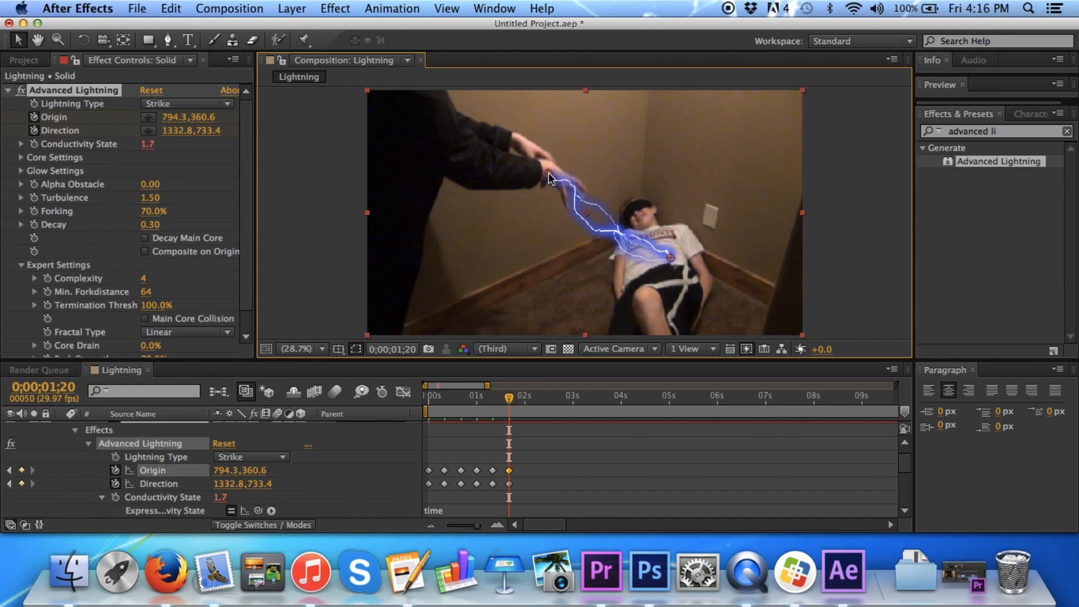
- Keyframe the lightning's Origin and Direction at 0;00;02;00 (Direction about 1357,723) and 0;00;02;10 (Origin about 812,315, Direction about 1350,681)
key("shift+Page_Down")
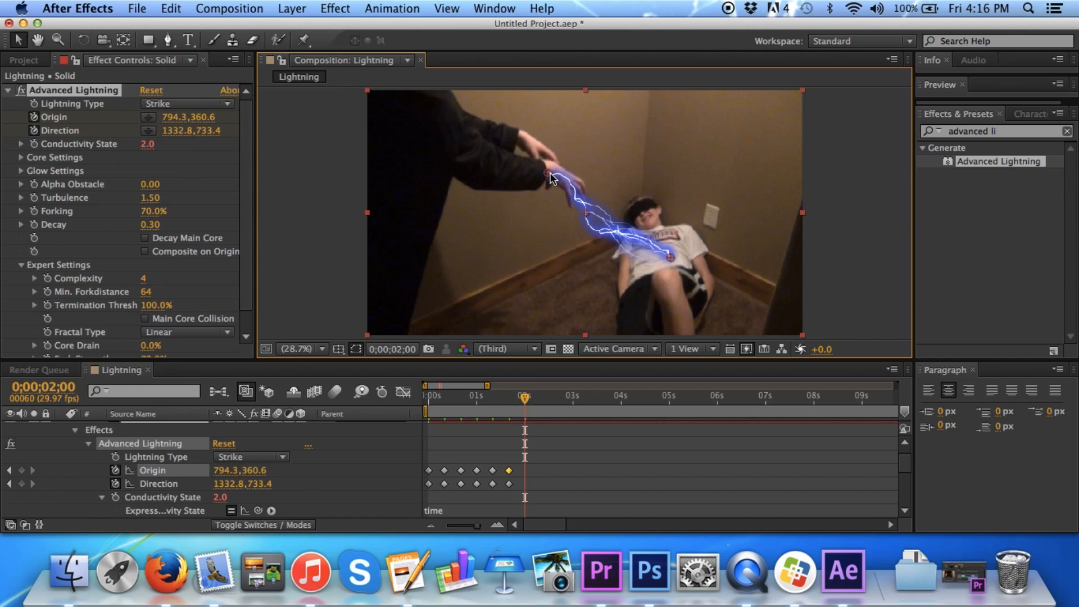
left_click_drag(675, 259, 678, 258)
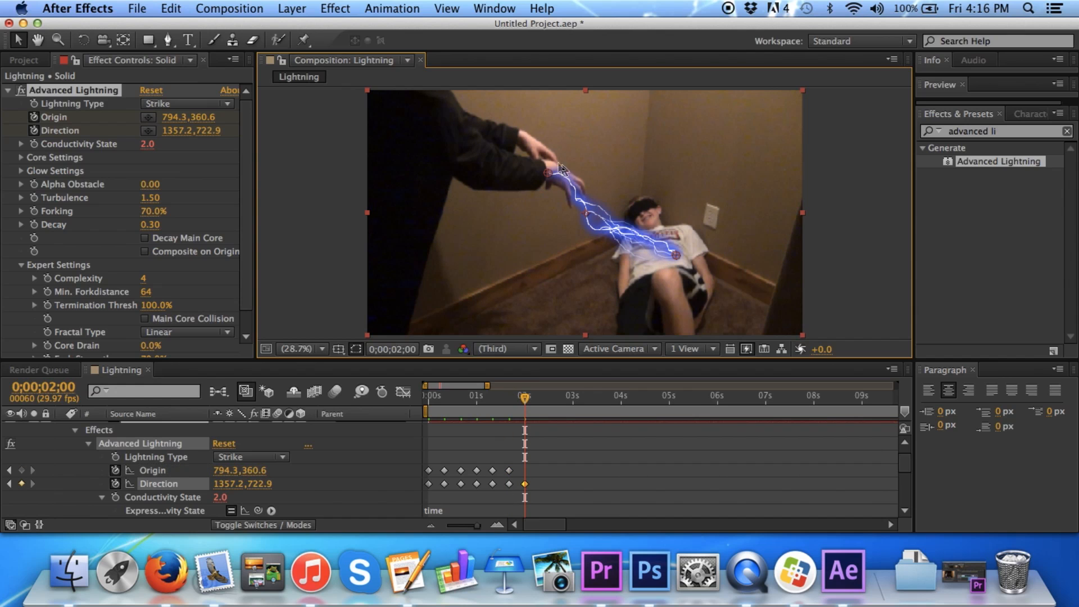
left_click_drag(550, 175, 551, 175)
key("shift+Page_Down")
left_click_drag(551, 175, 551, 164)
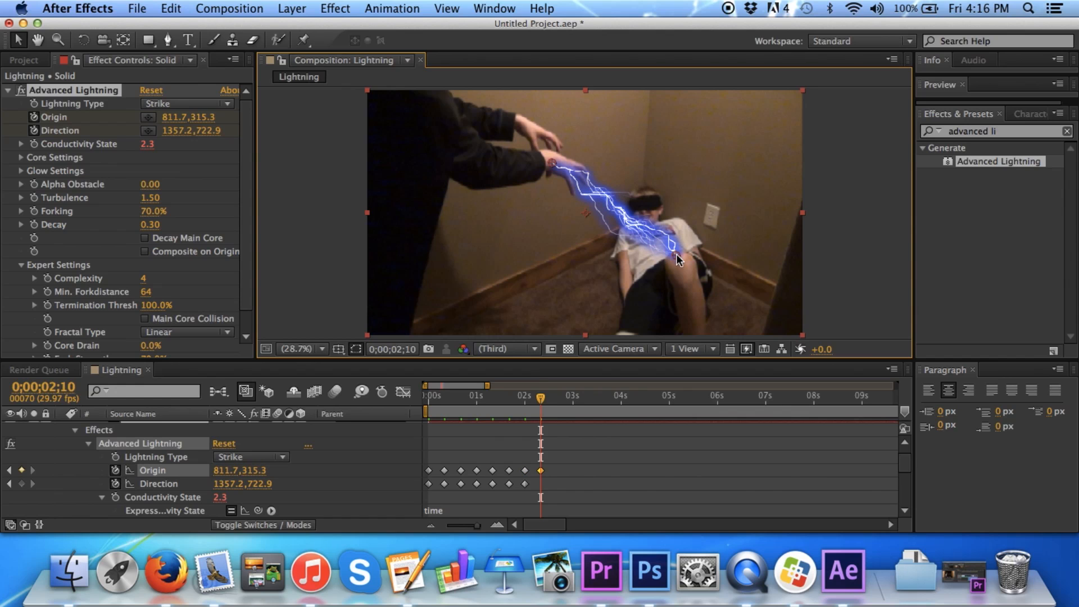
left_click_drag(675, 255, 677, 249)
- Keyframe the lightning at 0;00;02;20 (Origin about 815,305, Direction about 1368,702) and 0;00;03;00 (Origin about 822,291, Direction about 1333,685)
key("shift+Page_Down")
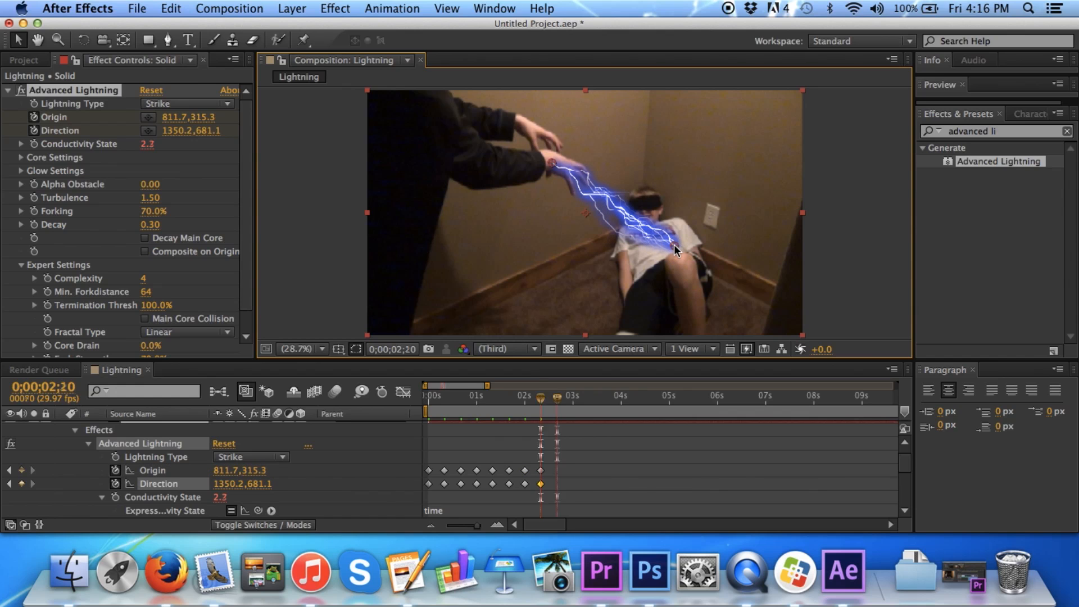
left_click_drag(554, 166, 554, 162)
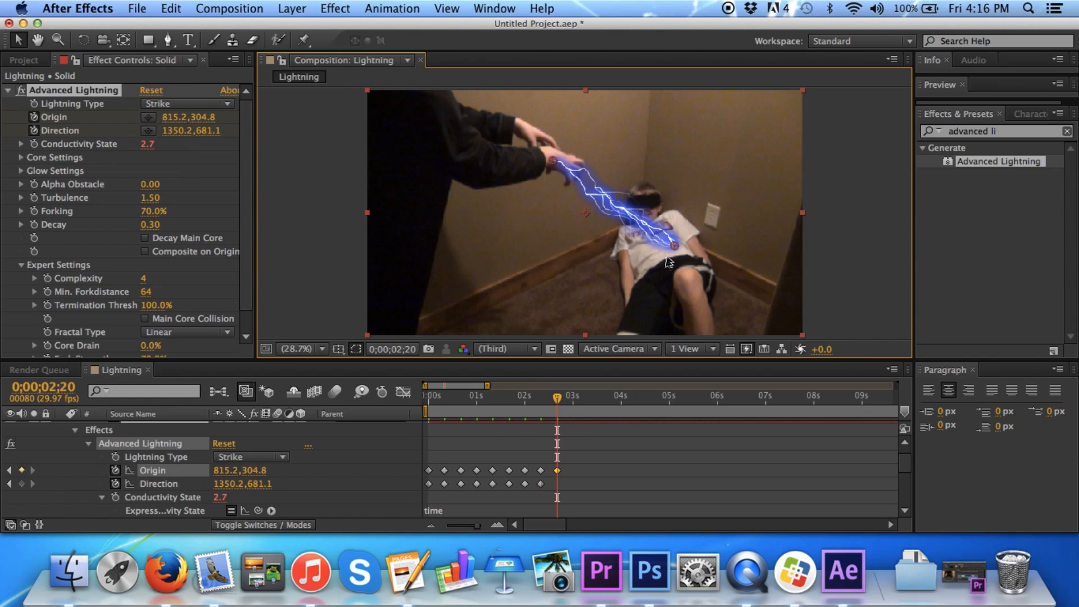
left_click_drag(673, 245, 677, 251)
key("shift+Page_Down")
left_click_drag(554, 159, 555, 158)
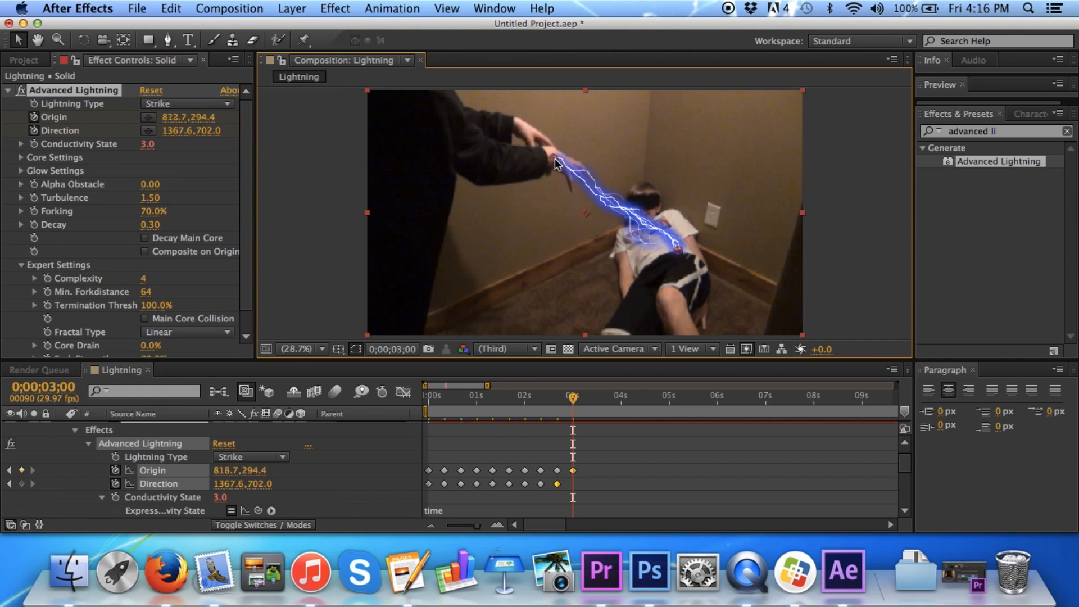
left_click_drag(678, 257, 671, 249)
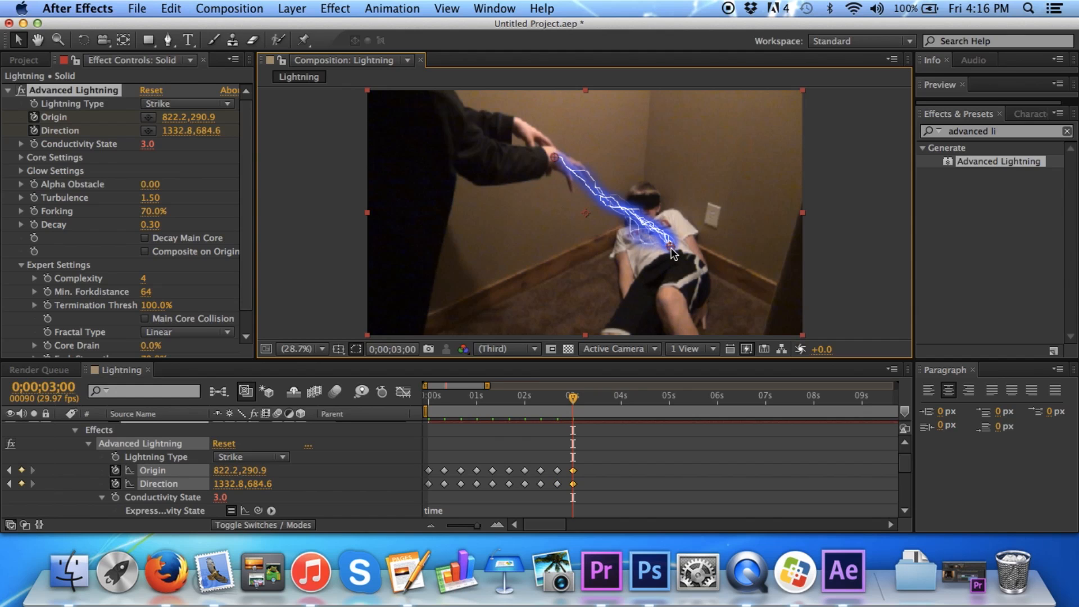
- Keyframe the lightning's Origin and Direction at 0;00;03;10 (about 847,301 and 1361,709) and at 0;00;03;20 (Origin about 854,319)
key("shift+Page_Down")
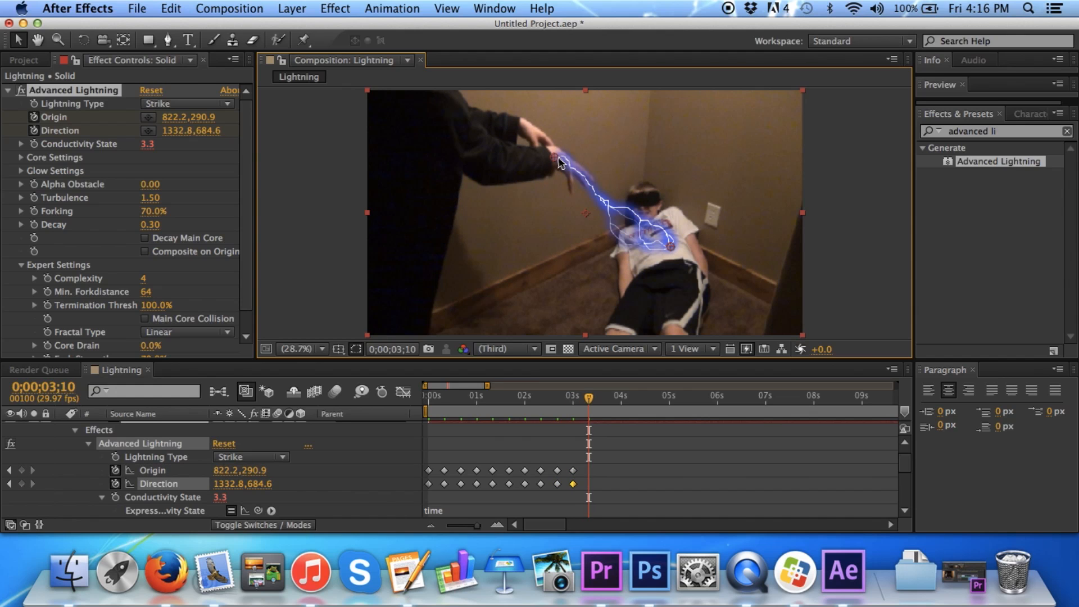
left_click_drag(554, 157, 559, 160)
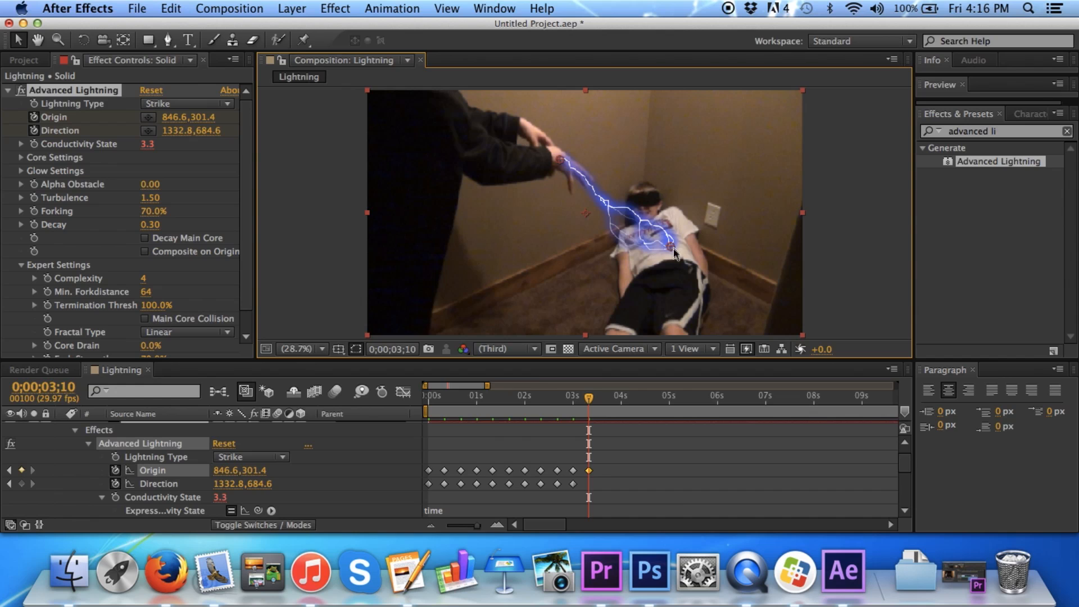
left_click_drag(671, 247, 682, 258)
key("shift+Page_Down")
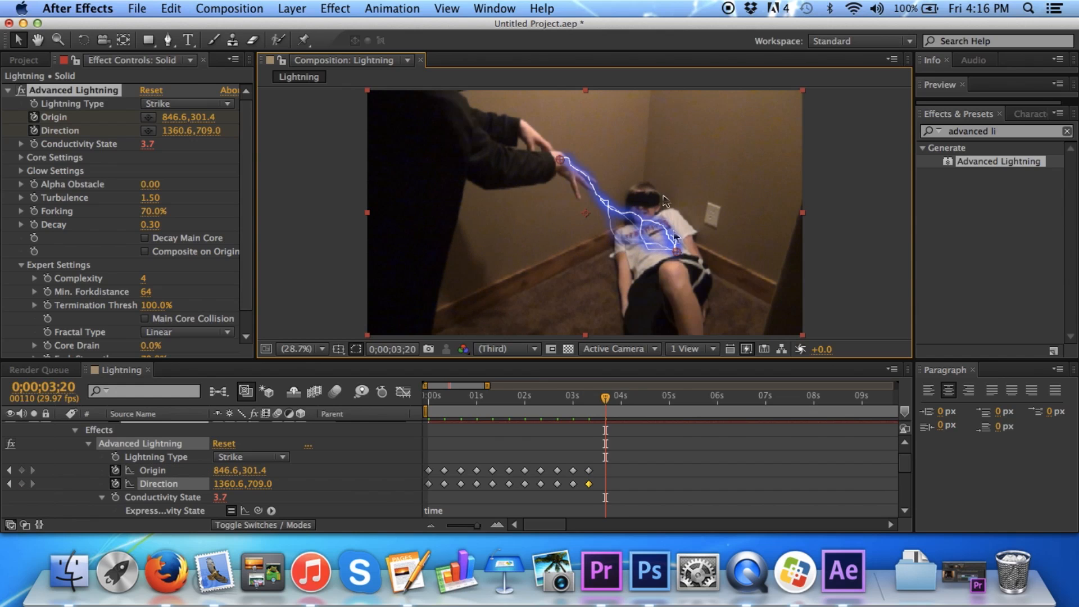
left_click_drag(563, 160, 565, 163)
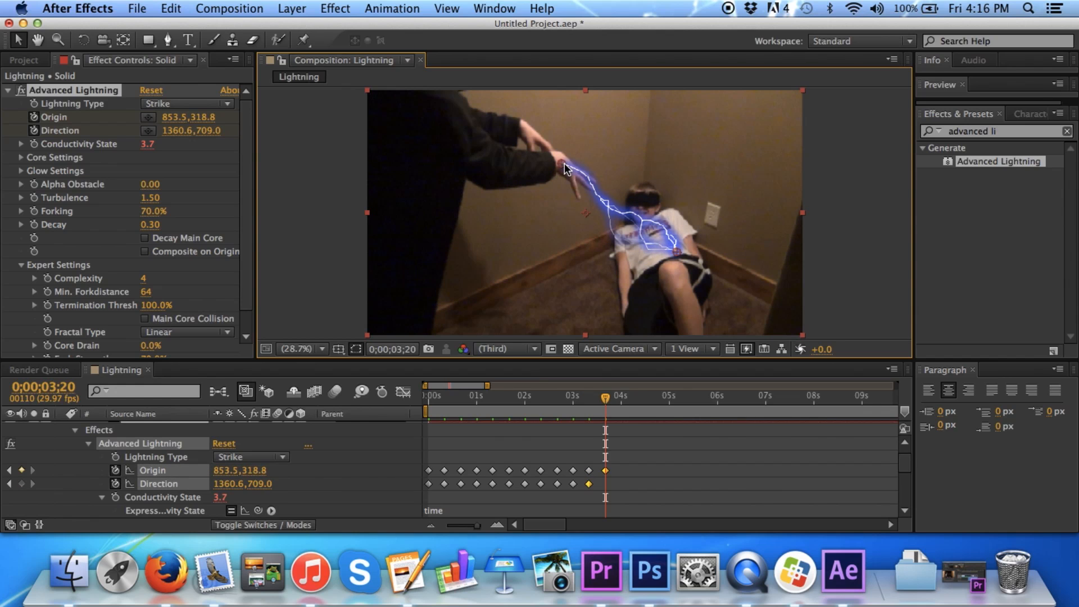
left_click_drag(680, 253, 674, 251)
- Keyframe the lightning at 0;00;04;00 (Origin about 843,333, Direction about 1343,692) and 0;00;04;10 (Origin about 812,343, Direction about 1336,678)
key("shift+Page_Down")
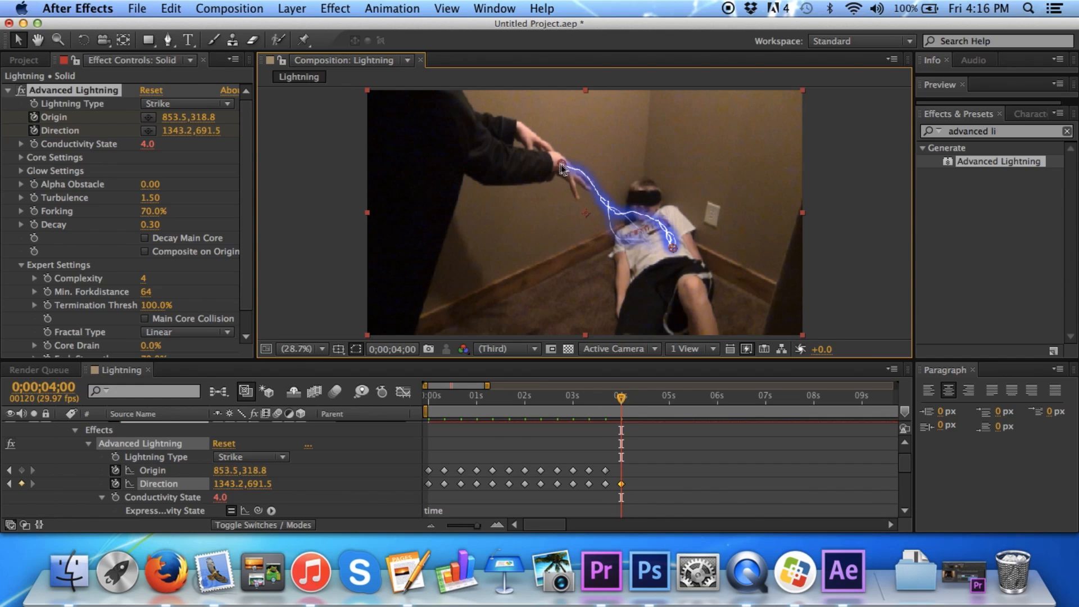
left_click_drag(561, 164, 559, 166)
key("shift+Page_Down")
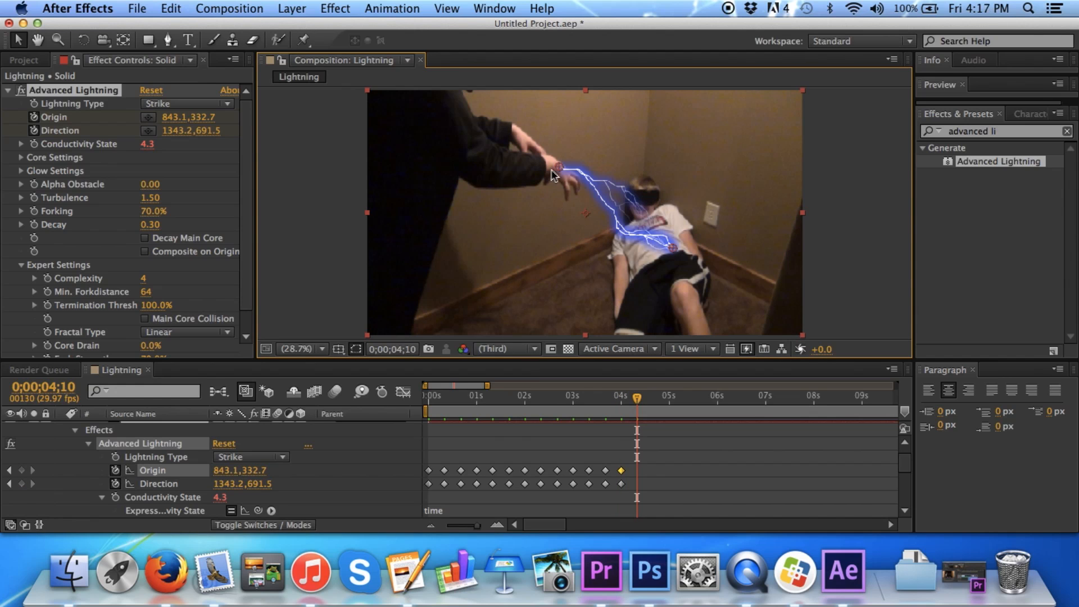
left_click_drag(559, 168, 553, 169)
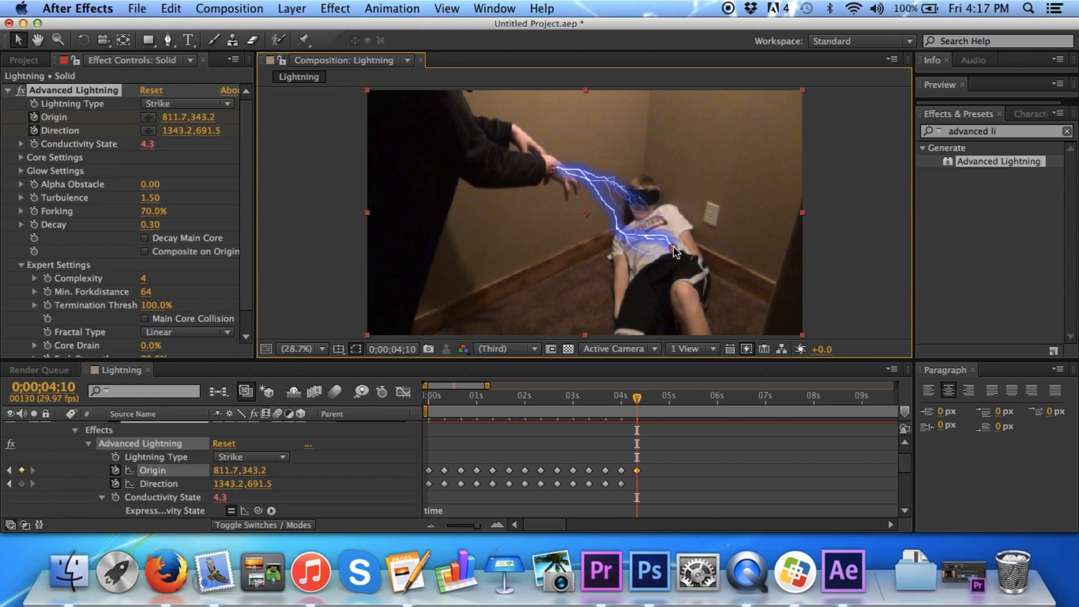
left_click_drag(673, 248, 672, 245)
- At 0;00;04;20, keyframe the lightning's Origin on the hand at about 791,336 and its Direction on the torso at about 1315,664
key("shift+Page_Down")
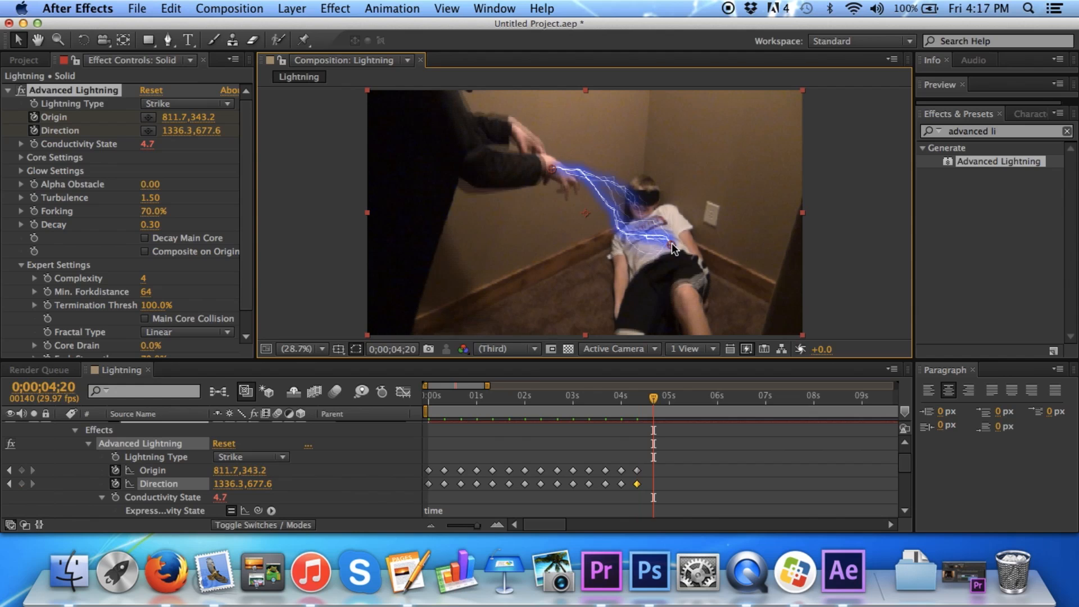
key("Tab")
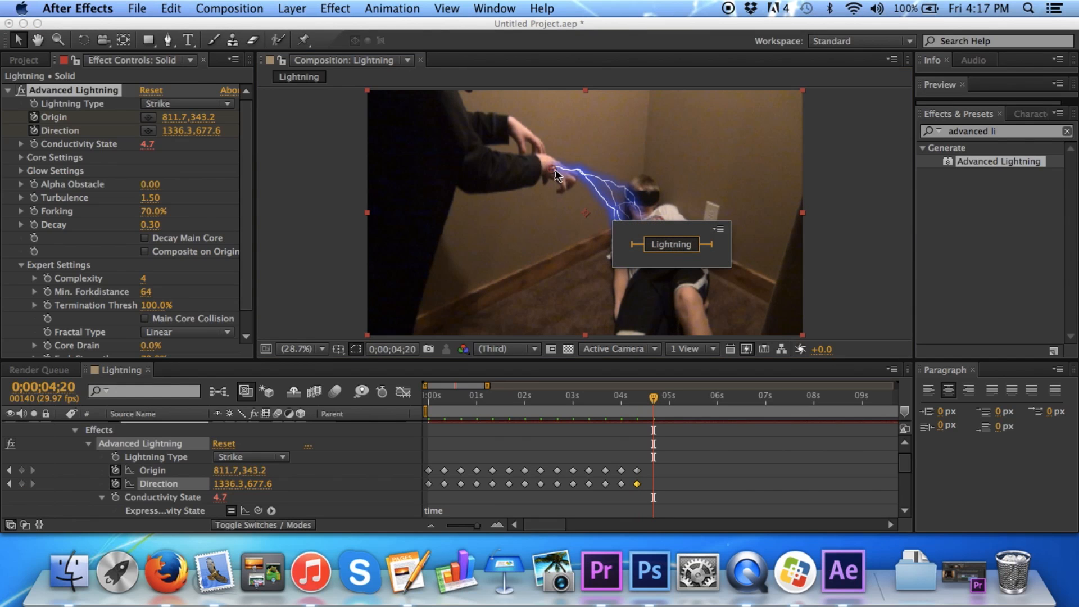
left_click_drag(554, 169, 548, 167)
left_click_drag(672, 245, 669, 244)
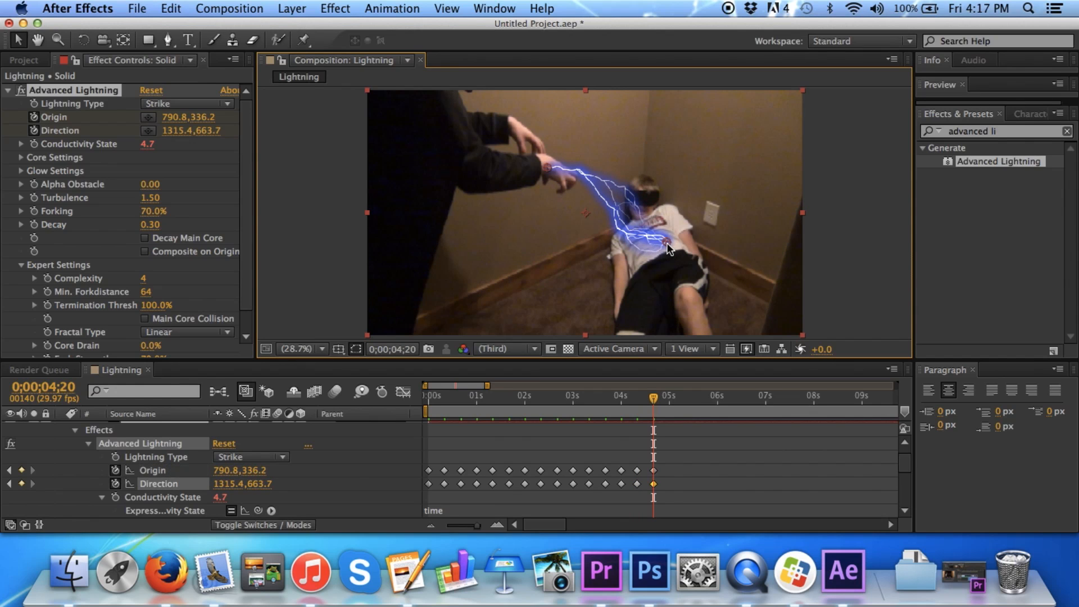
- Check frame by frame, from 0;00;05;00 back to 0;00;04;25, where the hand leaves the lightning's origin, and return to the composition's start
key("shift+Page_Down")
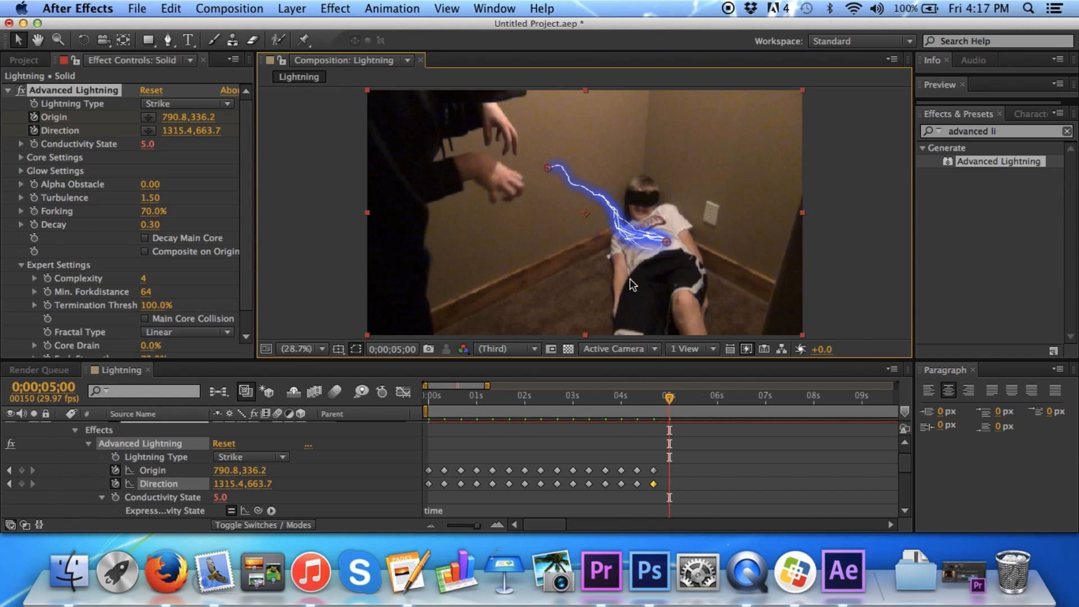
left_click(672, 397)
key("Page_Up")
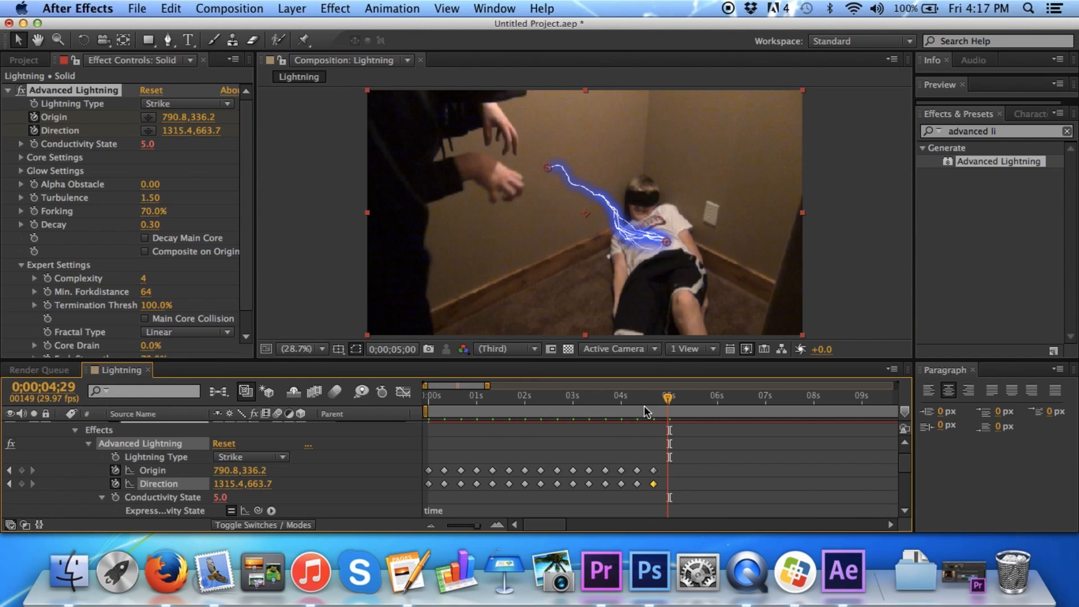
key("Page_Up")
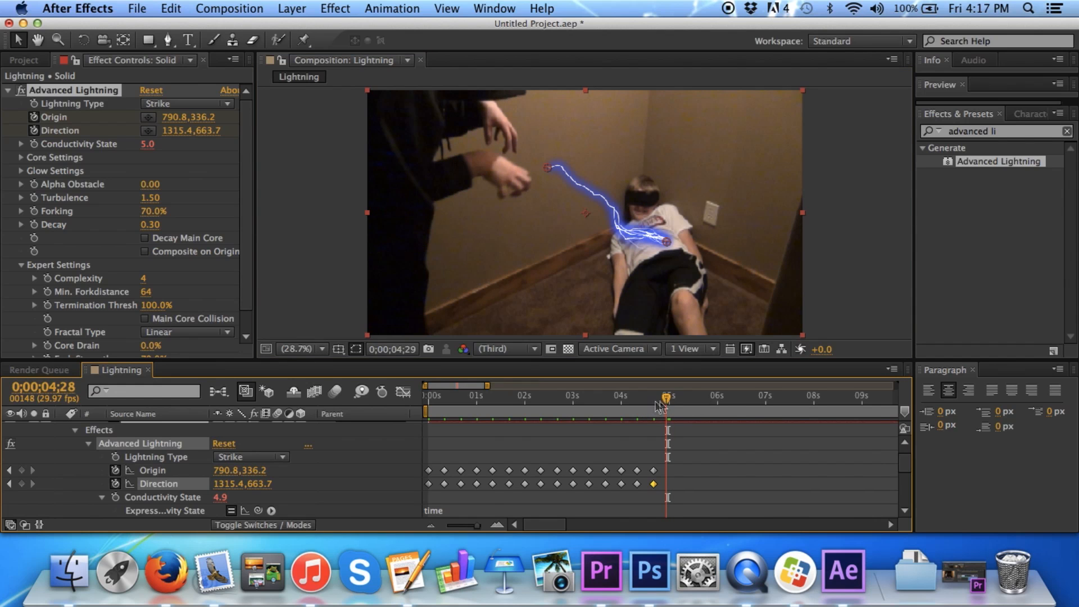
key("Page_Up")
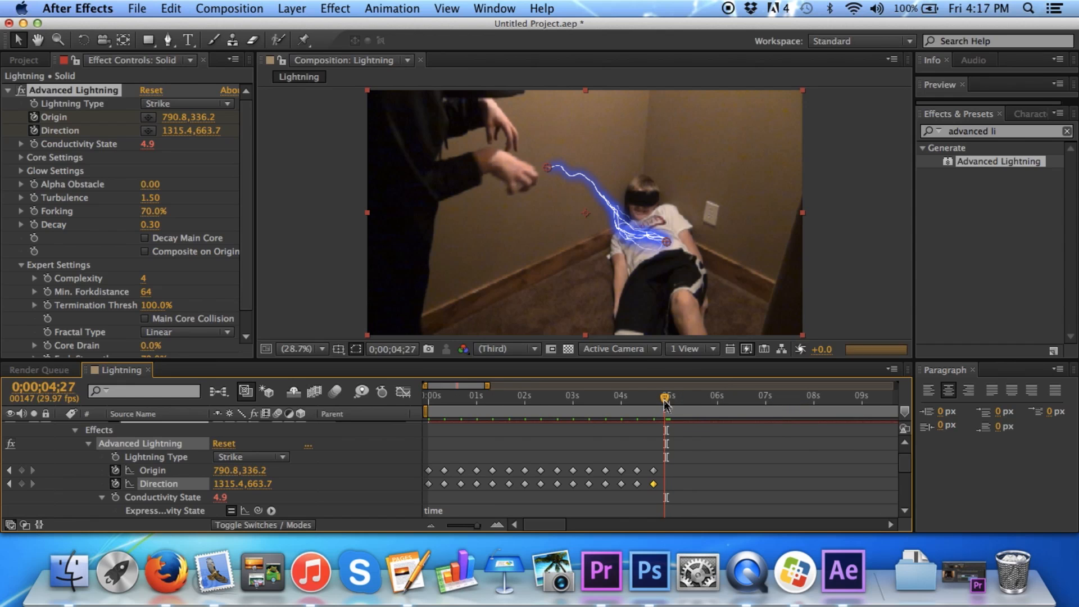
key("Page_Up")
key("Page_Up")
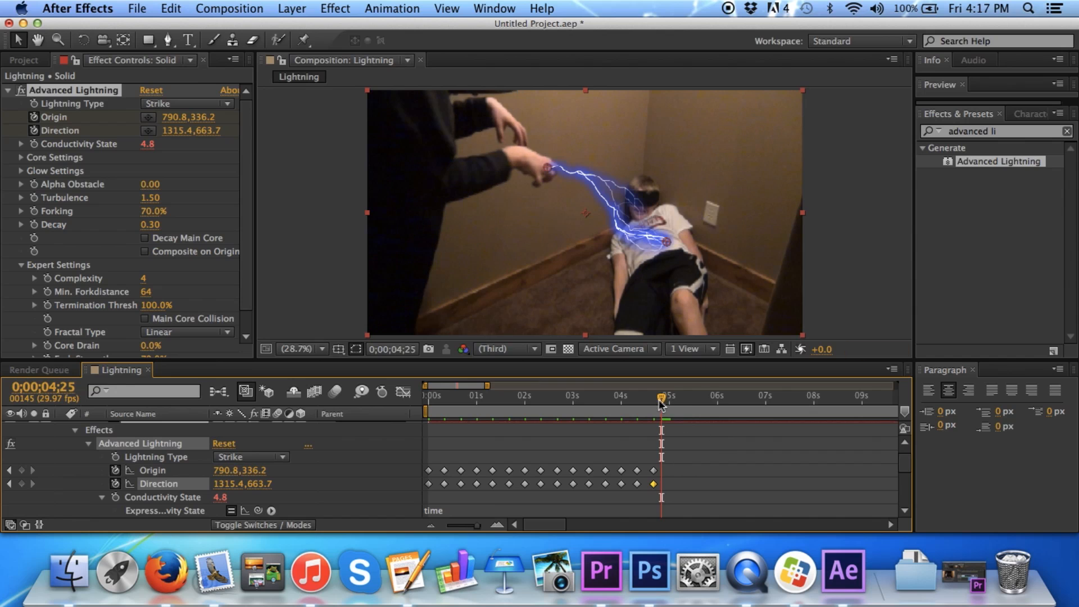
left_click_drag(662, 401, 388, 380)
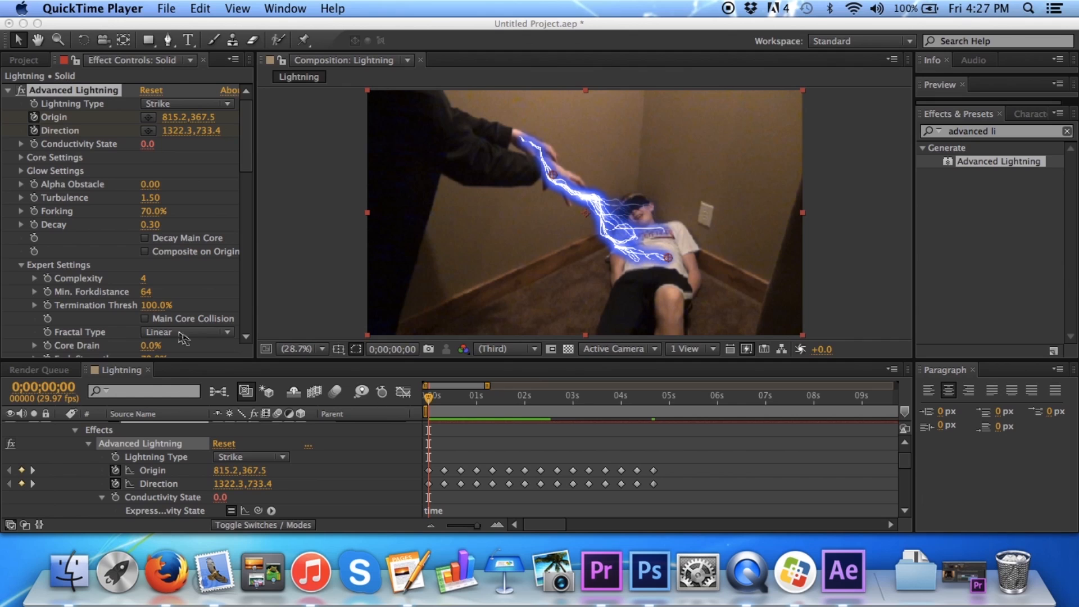
- Look through the settings of the additional Advanced Lightning effects stacked on the solid
scroll(170, 322, "down", 1)
scroll(170, 316, "up", 1)
left_click(249, 163)
scroll(112, 197, "down", 7)
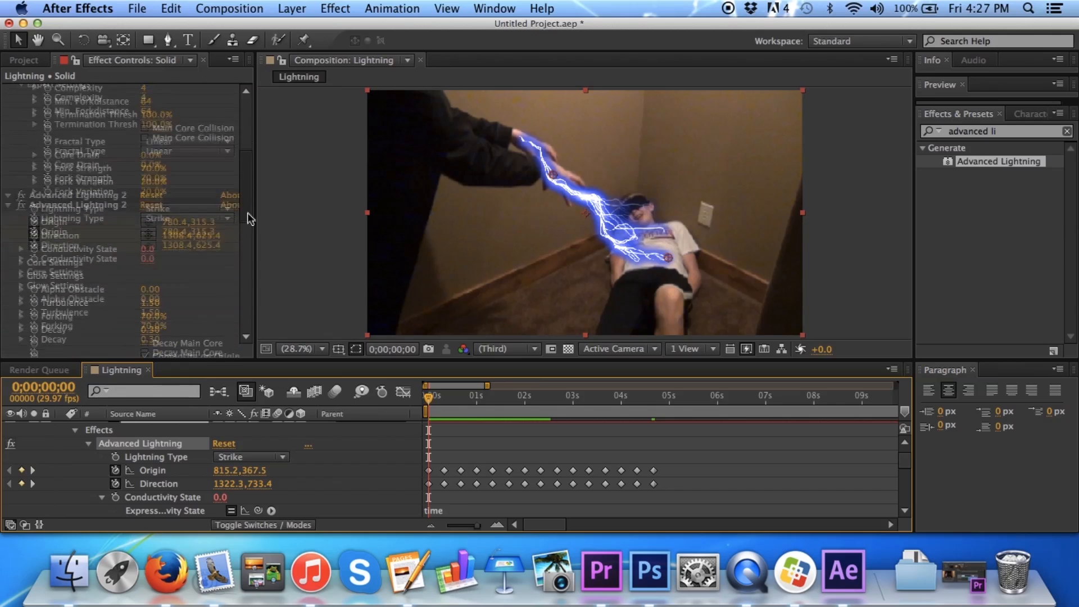
scroll(249, 185, "down", 3)
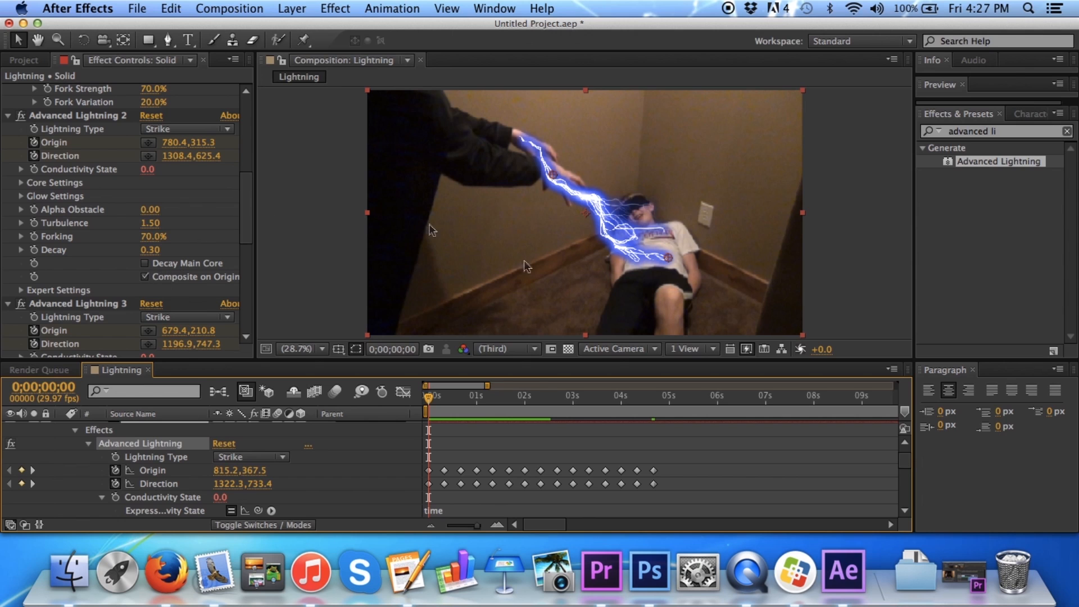
- Try Composite on Original on the first Advanced Lightning effect, and turn the option back off
scroll(242, 258, "down", 5)
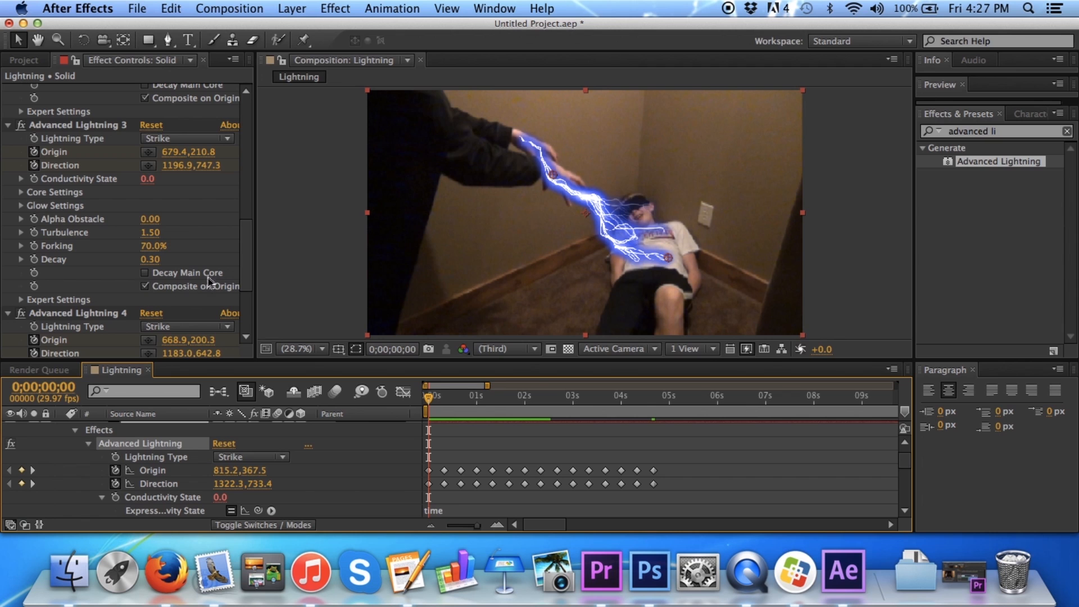
left_click_drag(245, 268, 258, 144)
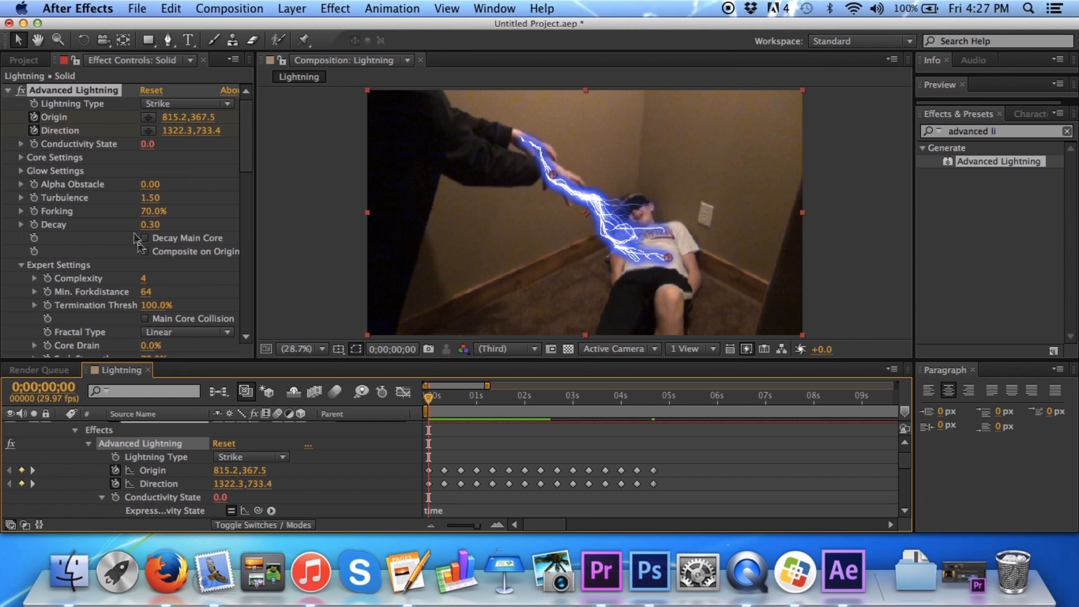
left_click(145, 253)
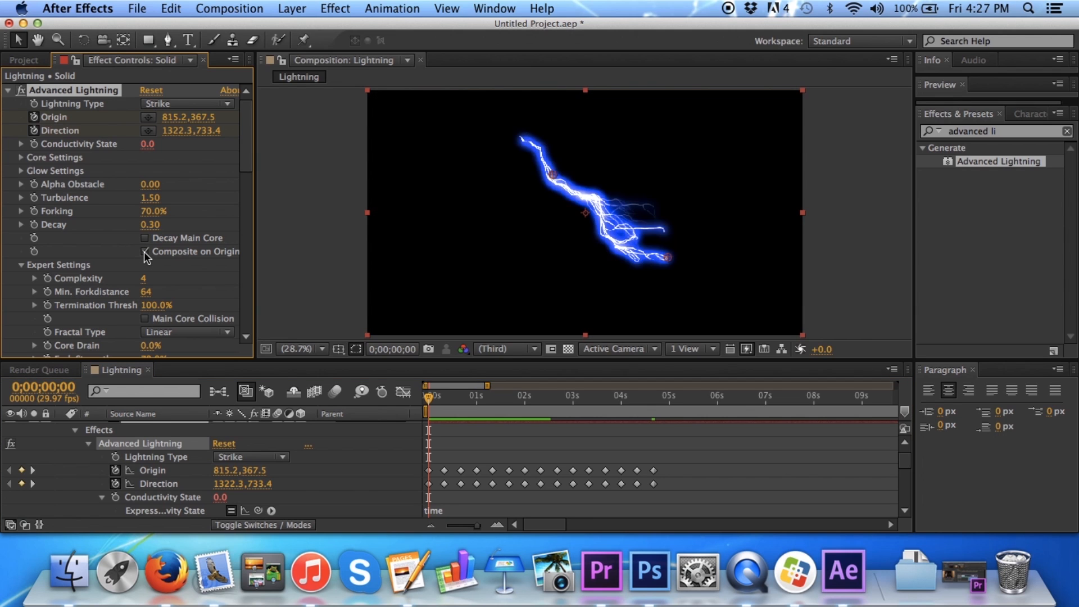
left_click(145, 252)
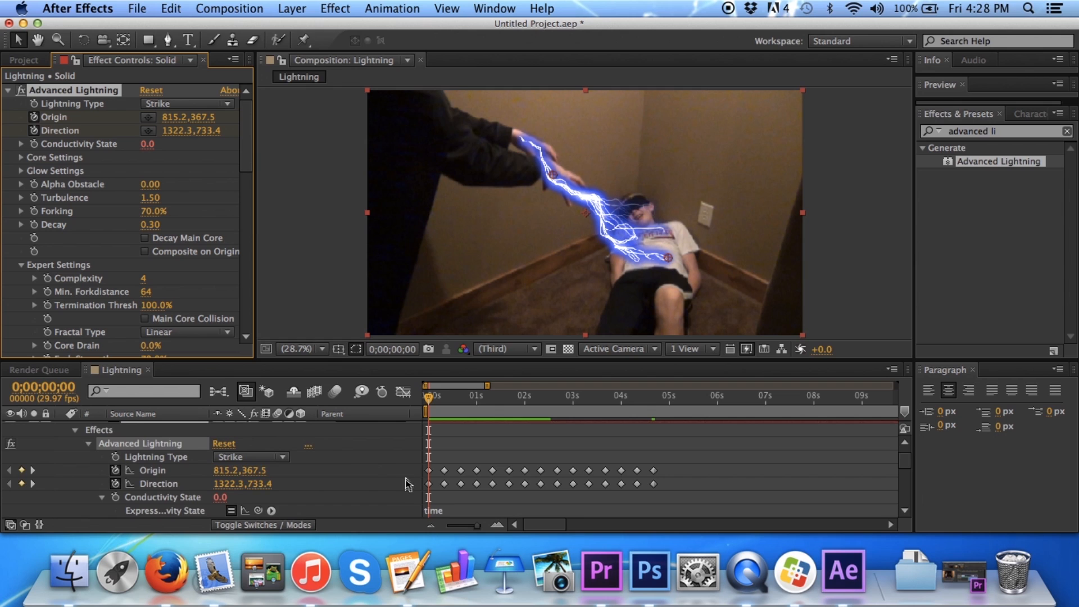
scroll(409, 485, "up", 1)
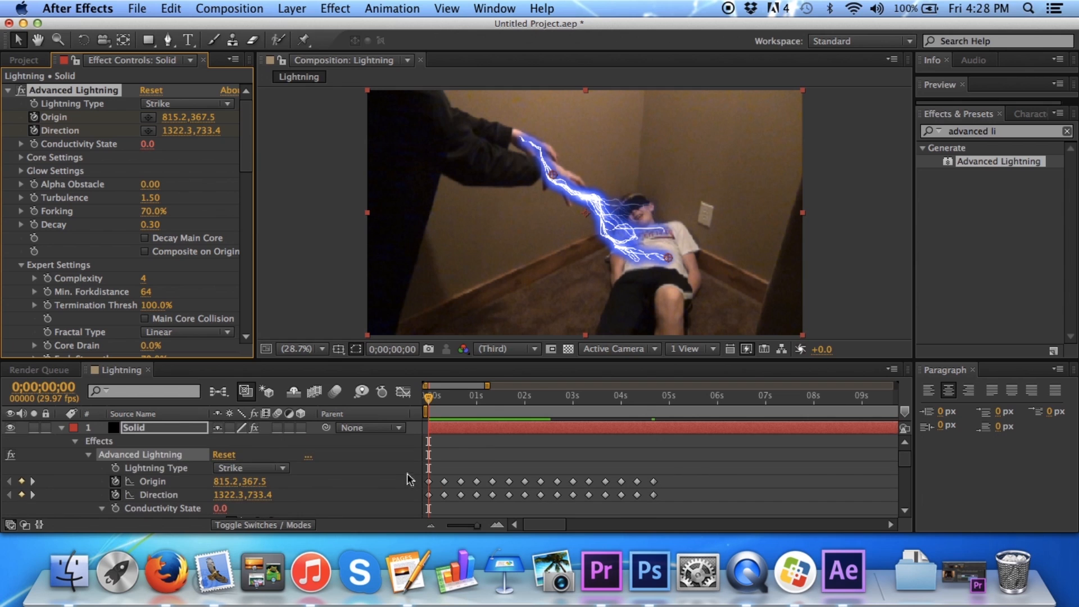
left_click(399, 428)
left_click(318, 456)
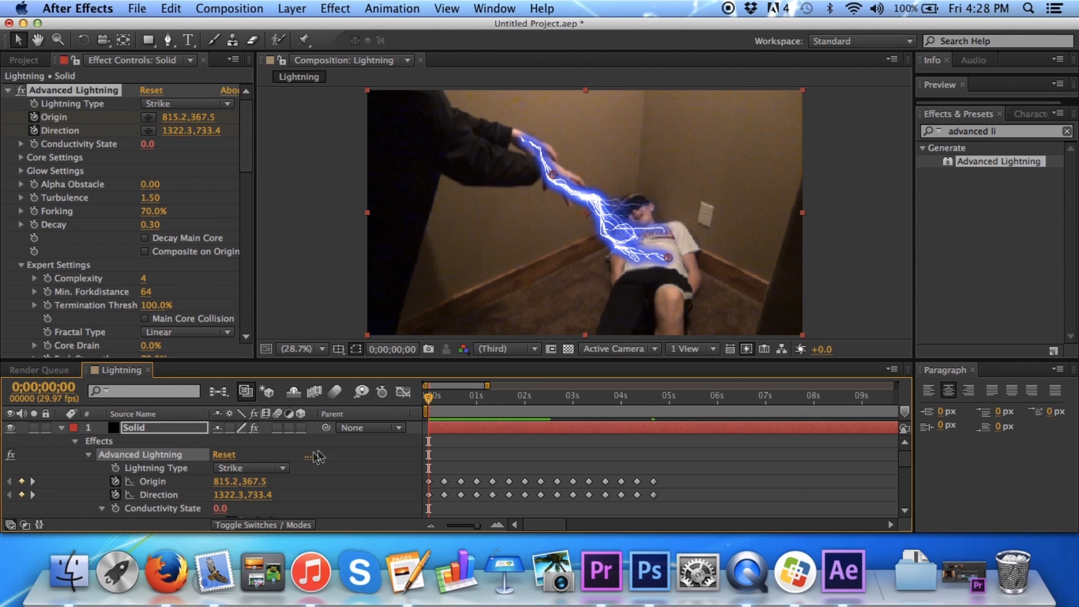
left_click(360, 429)
left_click(319, 461)
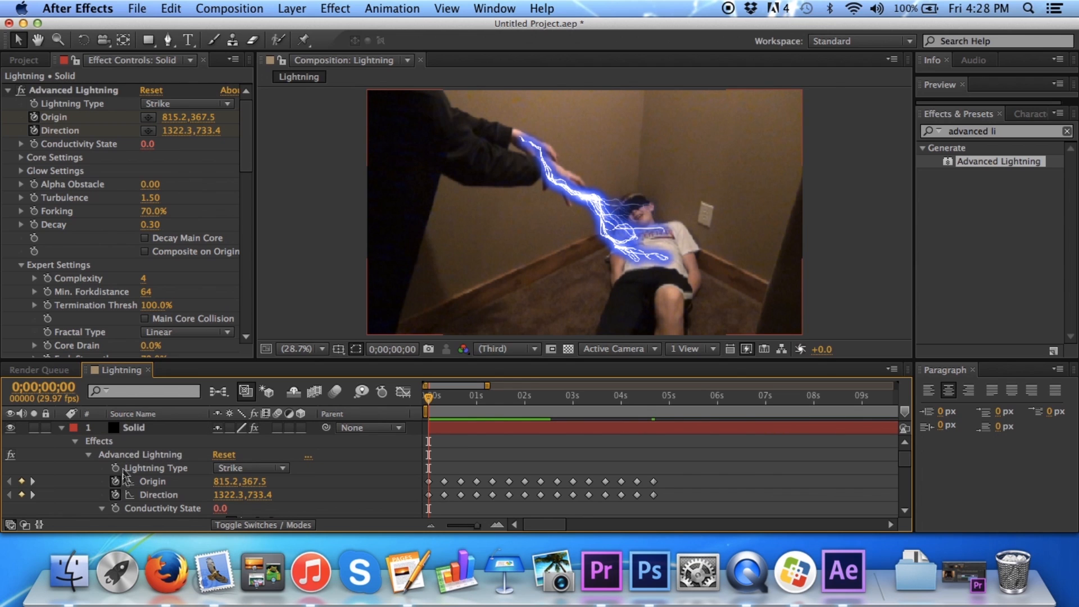
left_click(138, 456)
left_click(102, 443)
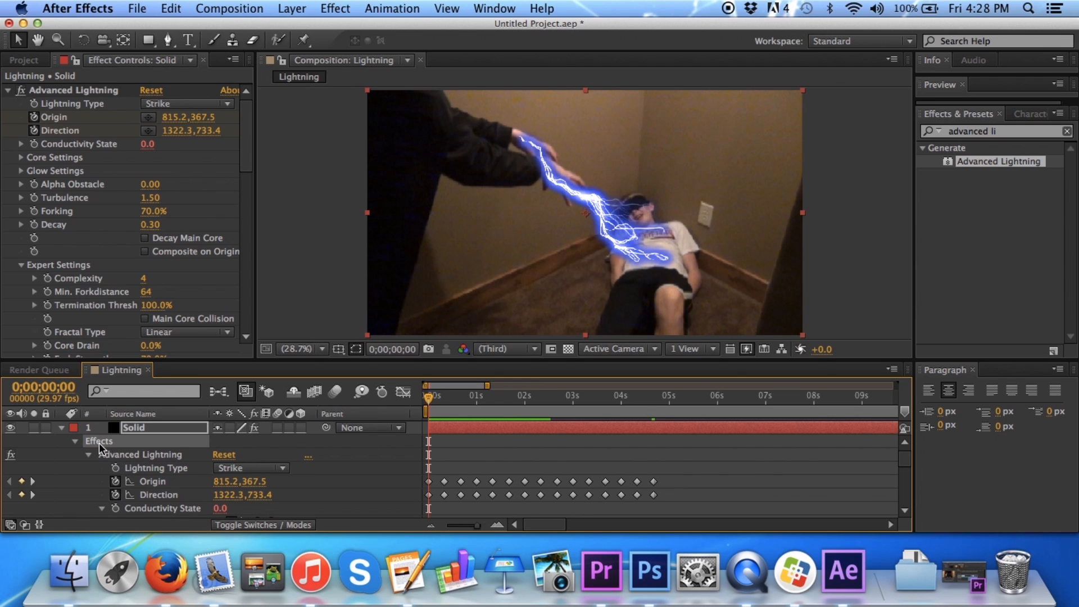
left_click(24, 60)
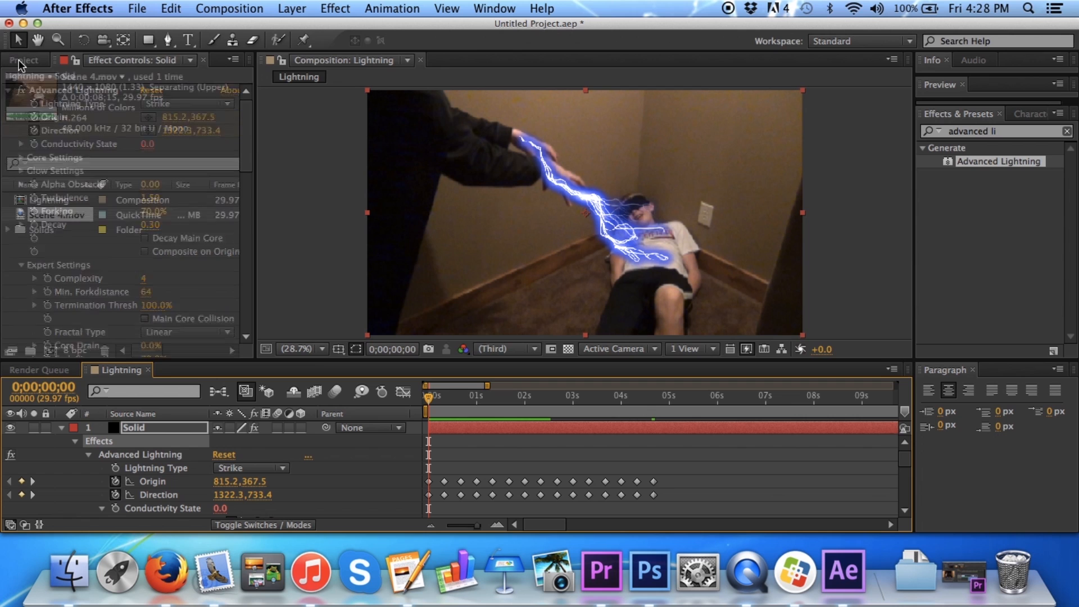
left_click(153, 442)
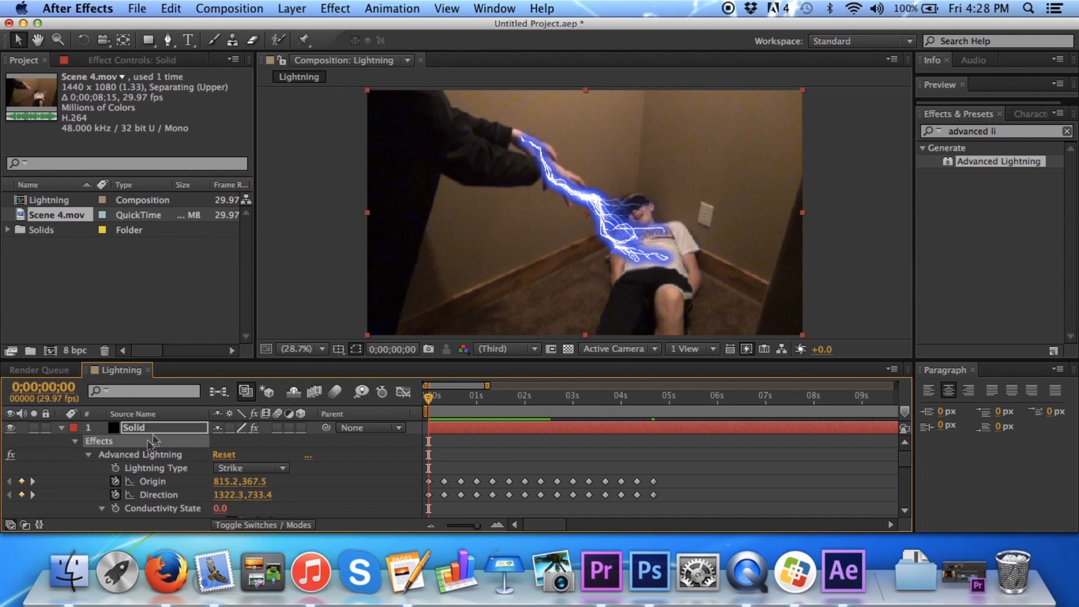
- Try parenting the Solid layer to Scene 4.mov, and reset its parent to None
left_click(387, 429)
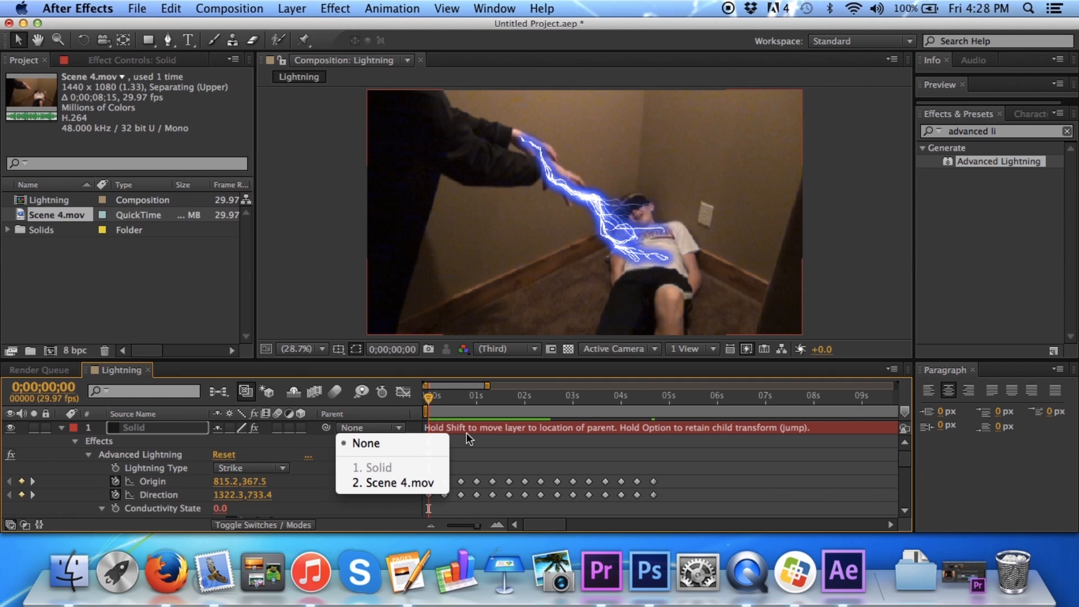
left_click(429, 399)
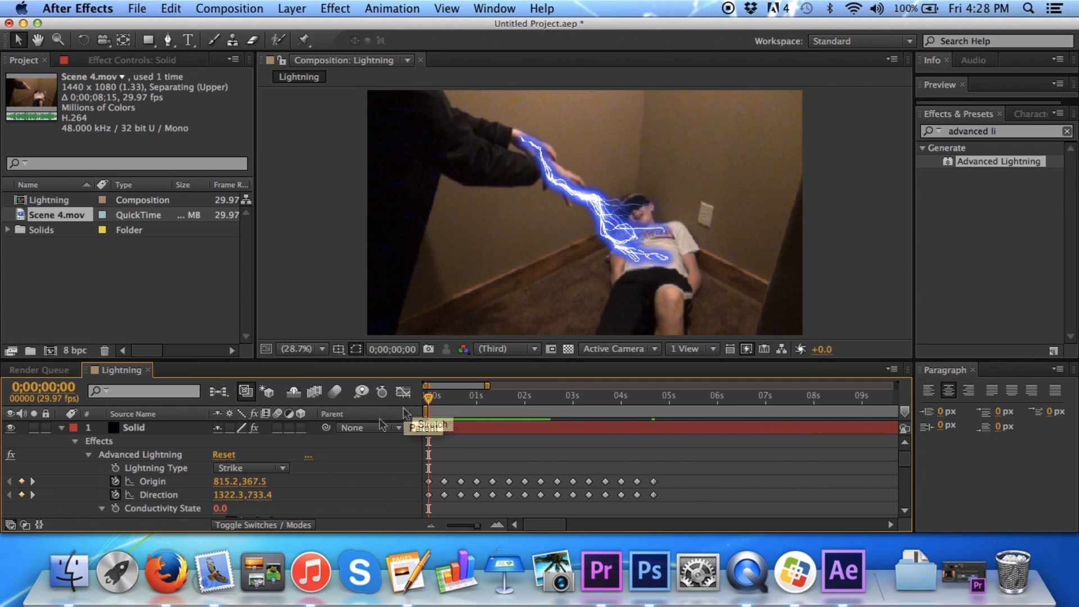
left_click(361, 429)
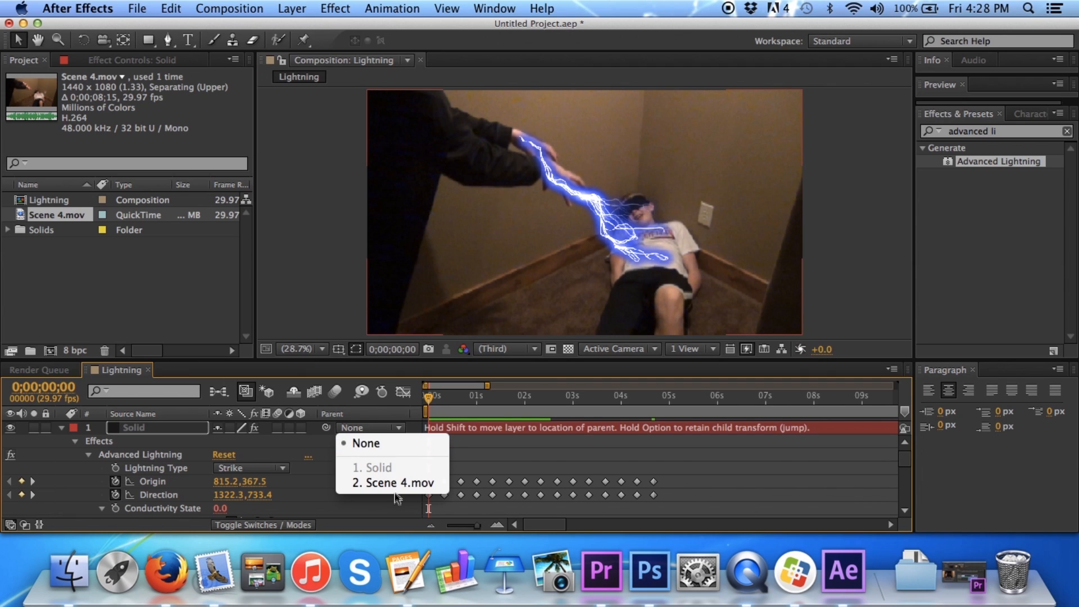
left_click(397, 484)
left_click(374, 432)
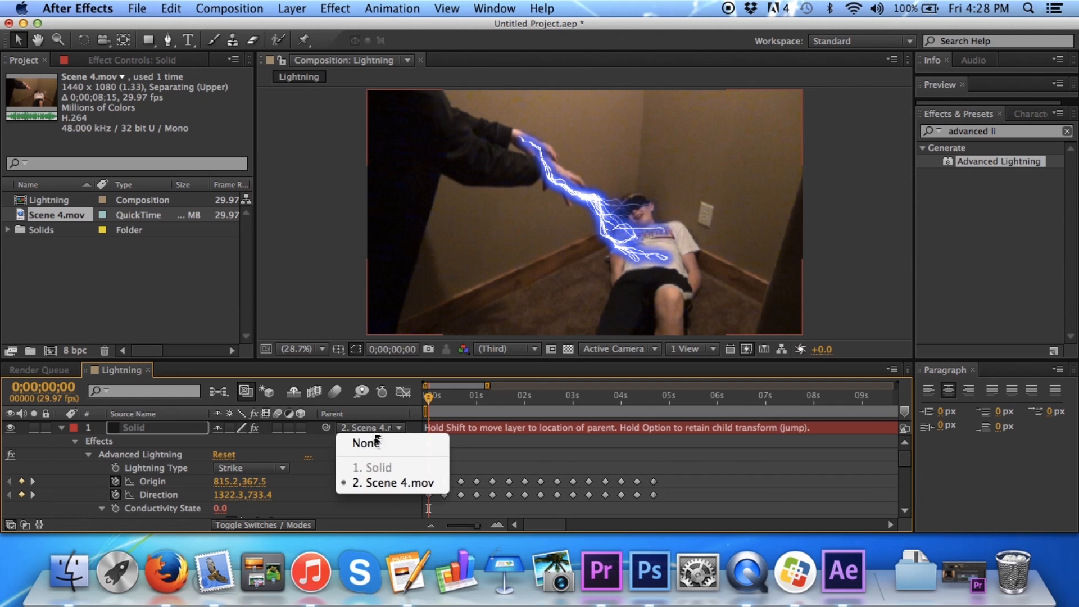
left_click(363, 441)
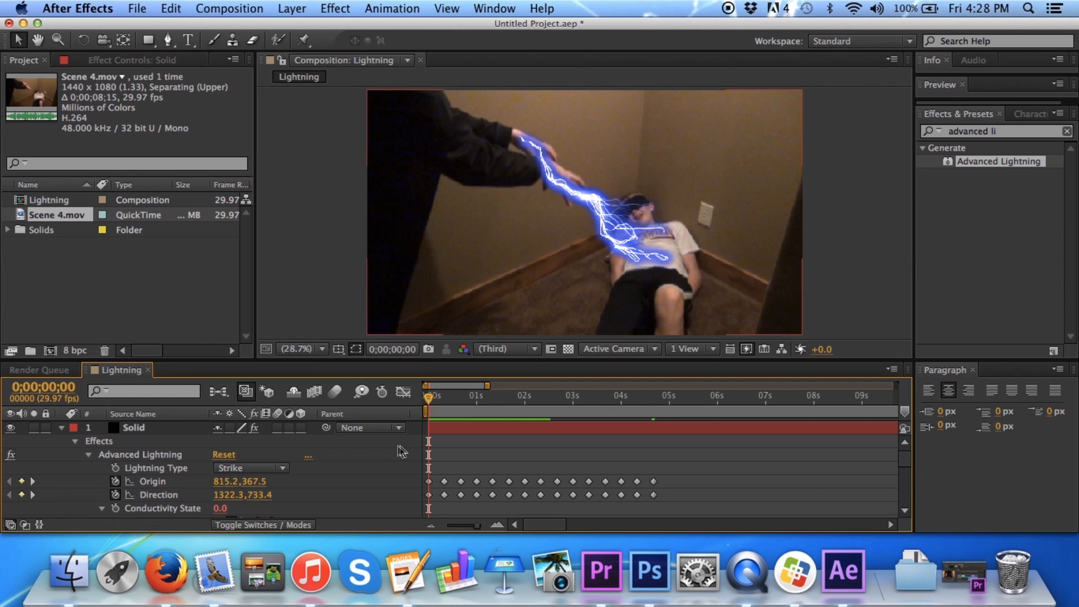
- Show the layer blending modes in the timeline and set the Solid layer's mode to Add
left_click(302, 525)
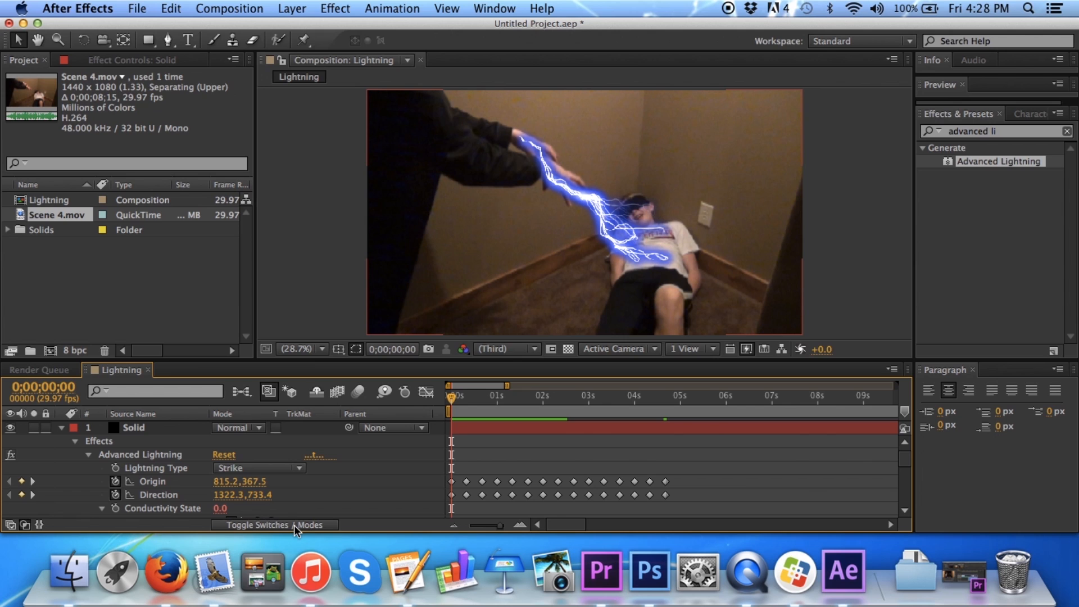
left_click(242, 433)
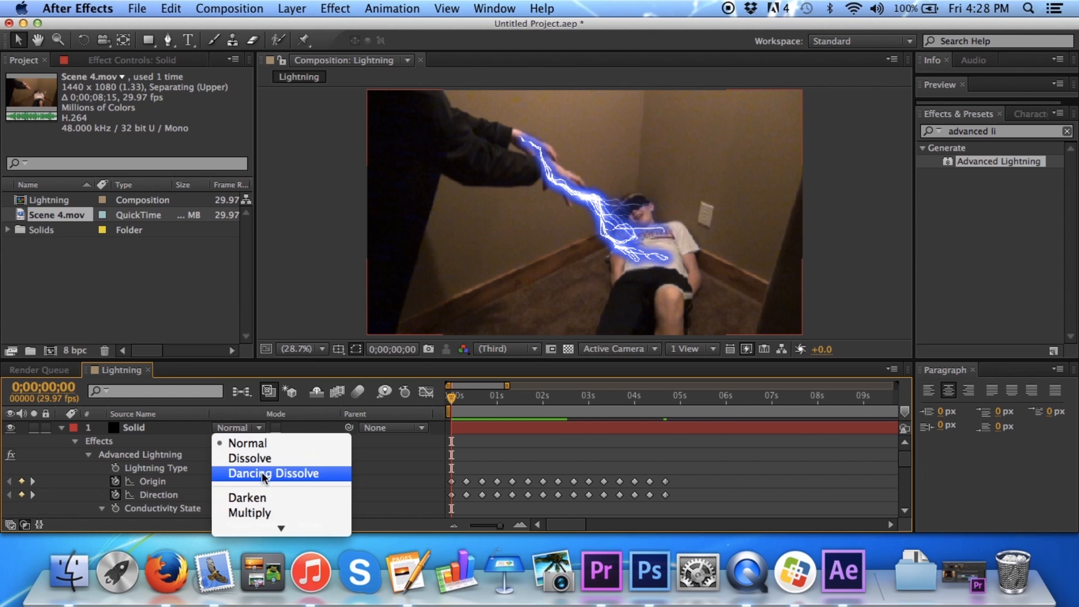
scroll(262, 473, "down", 5)
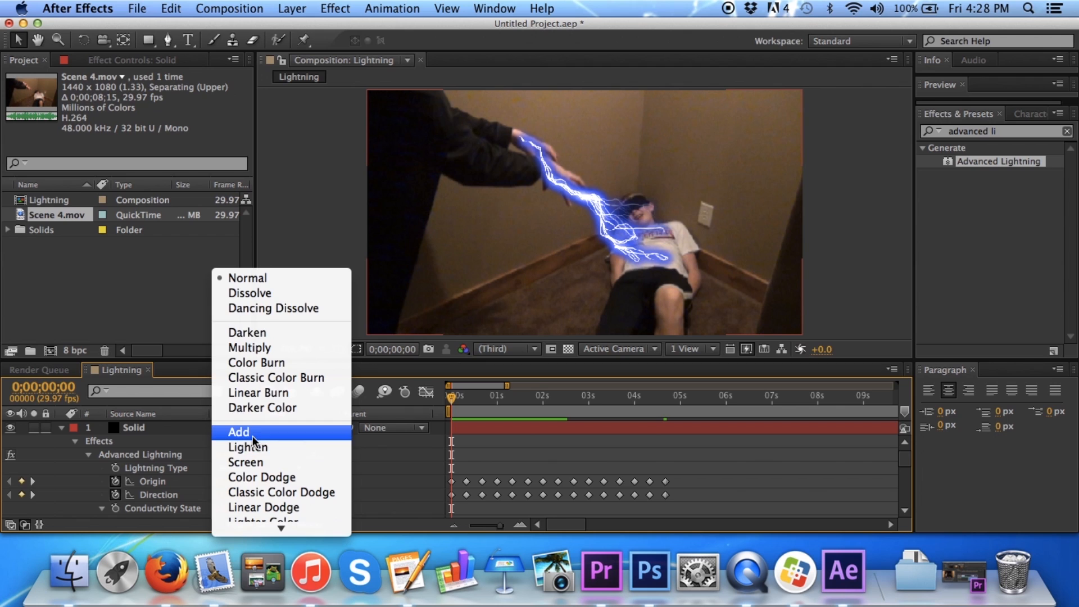
left_click(252, 434)
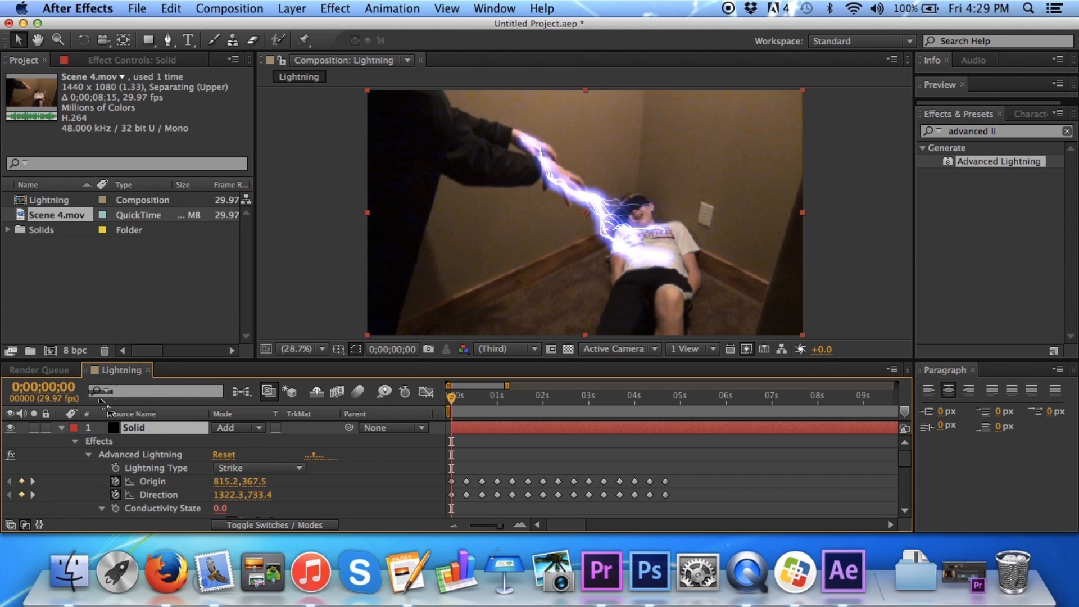
- Pre-compose the Solid layer as Solid Comp 1, moving all attributes into the new composition
right_click(152, 431)
mouse_move(182, 444)
scroll(185, 447, "down", 10)
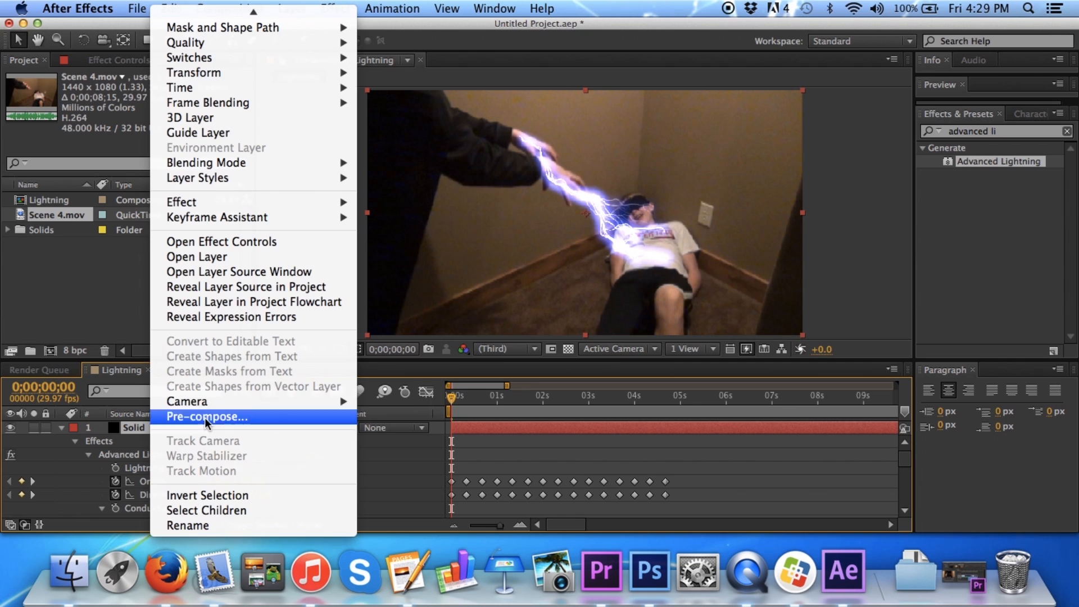
left_click(205, 417)
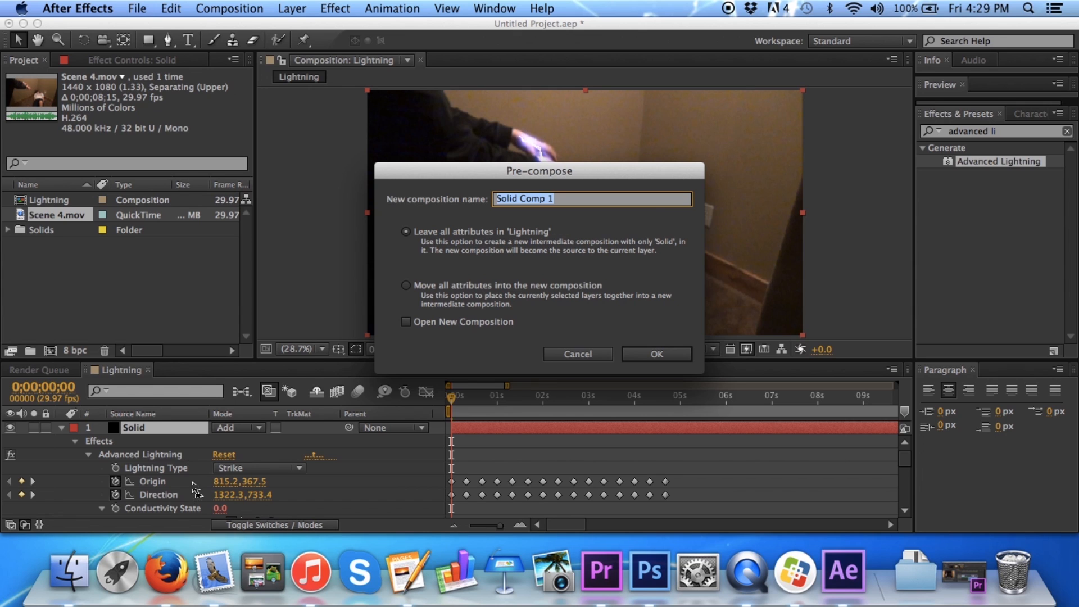
left_click(407, 286)
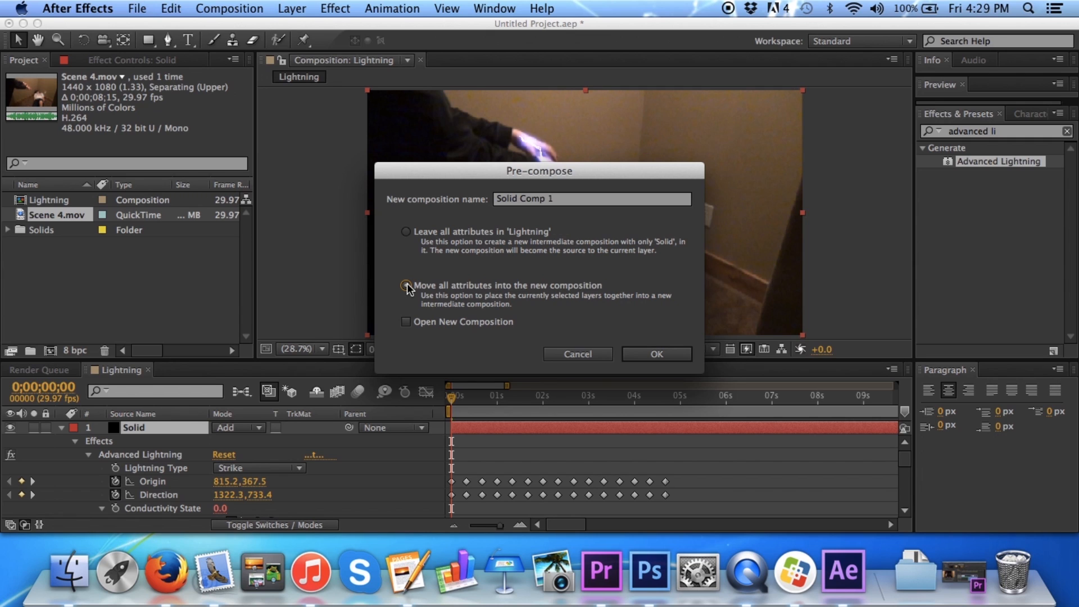
left_click(646, 357)
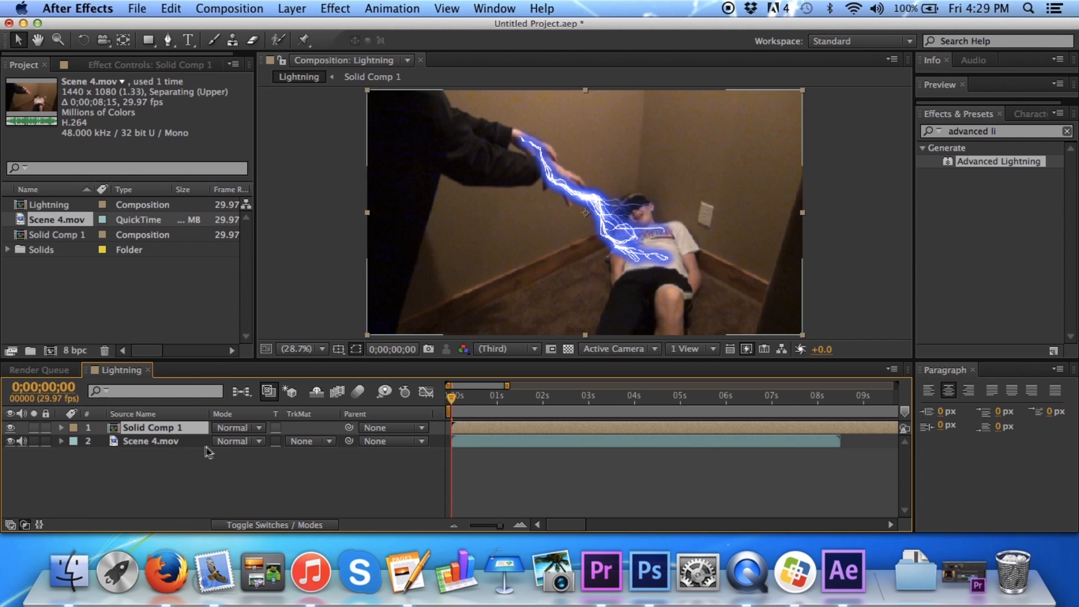
- Set the blending mode of the Solid Comp 1 layer to Add
left_click(237, 428)
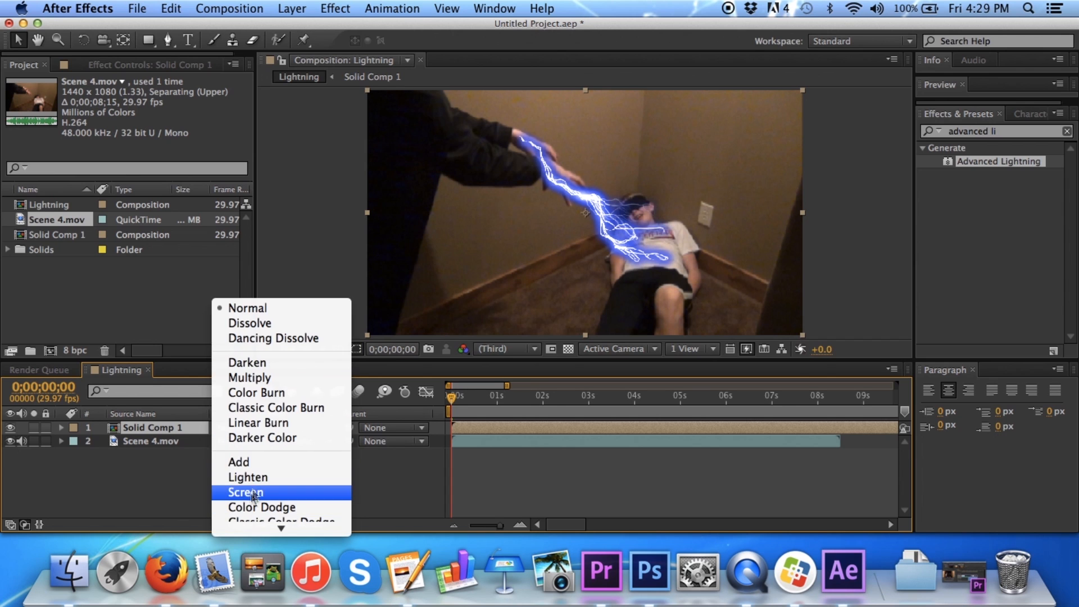
left_click(257, 462)
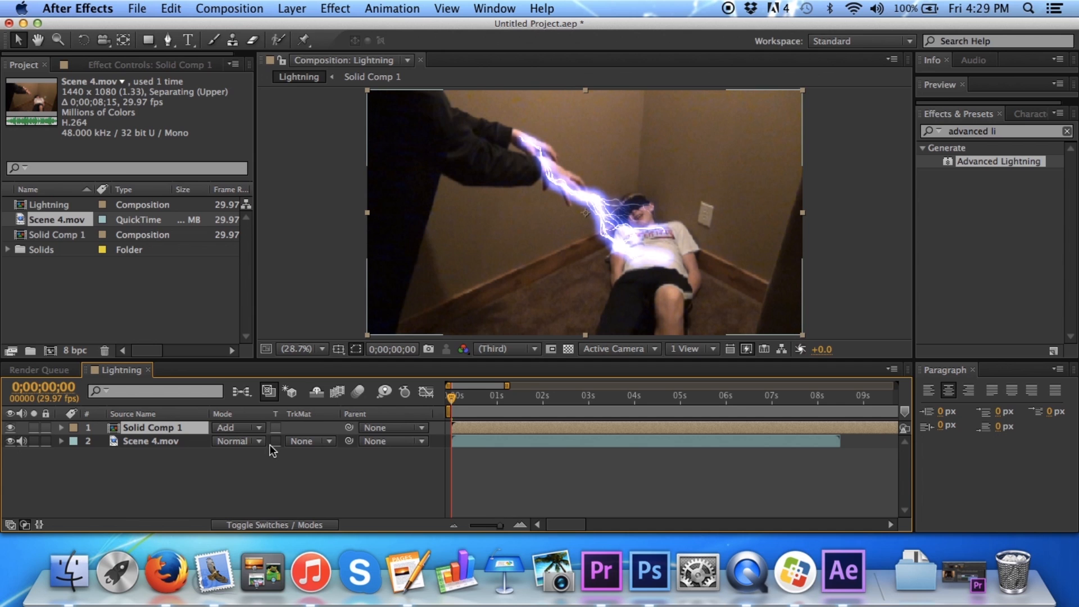
left_click(729, 8)
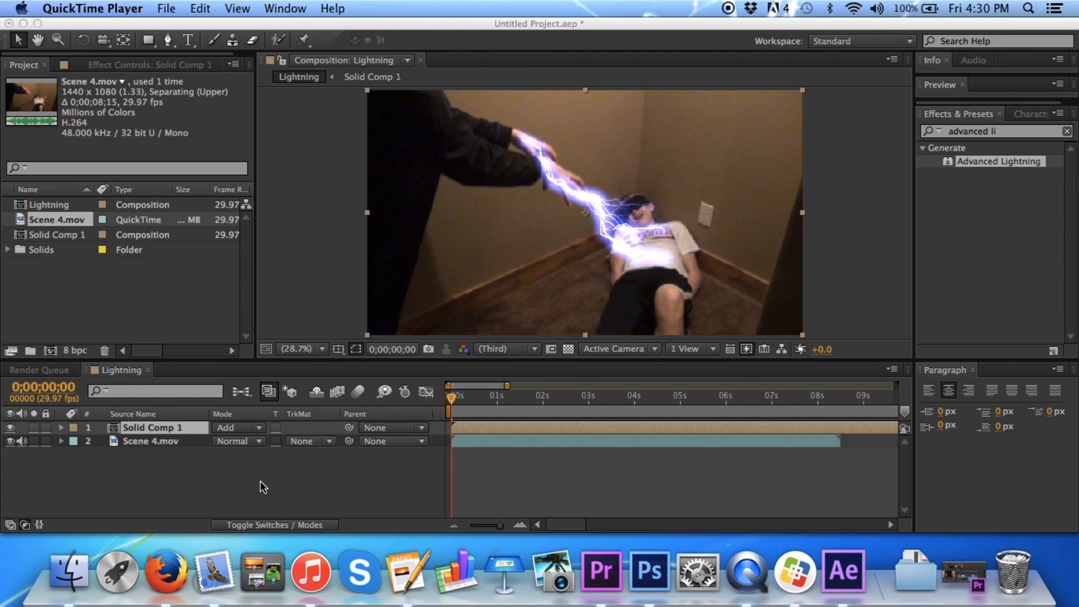
- Duplicate the Scene 4.mov layer in the Lightning composition
left_click(165, 442)
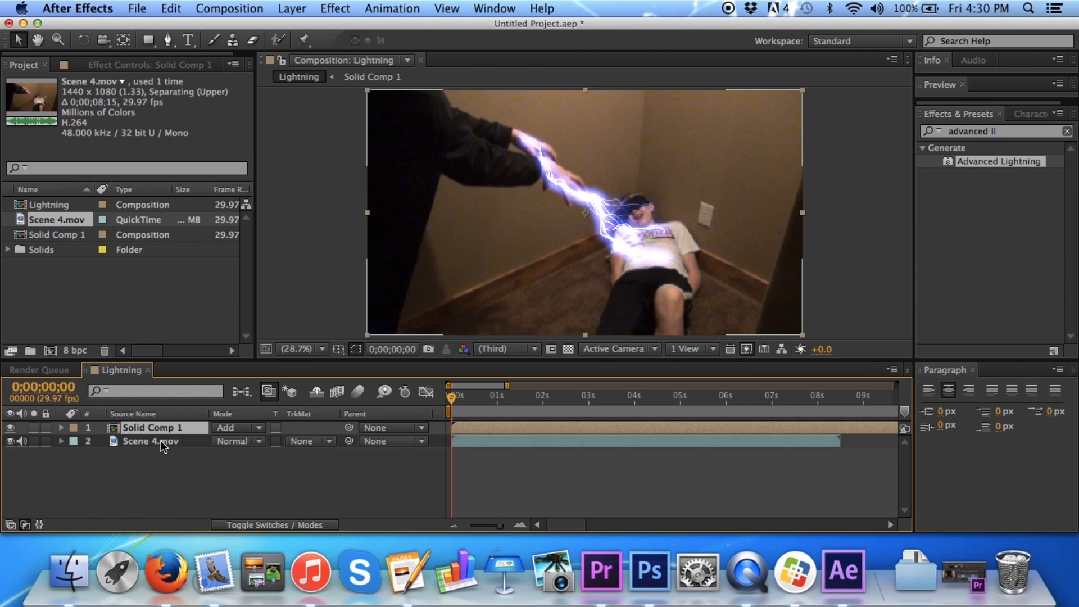
left_click(161, 441)
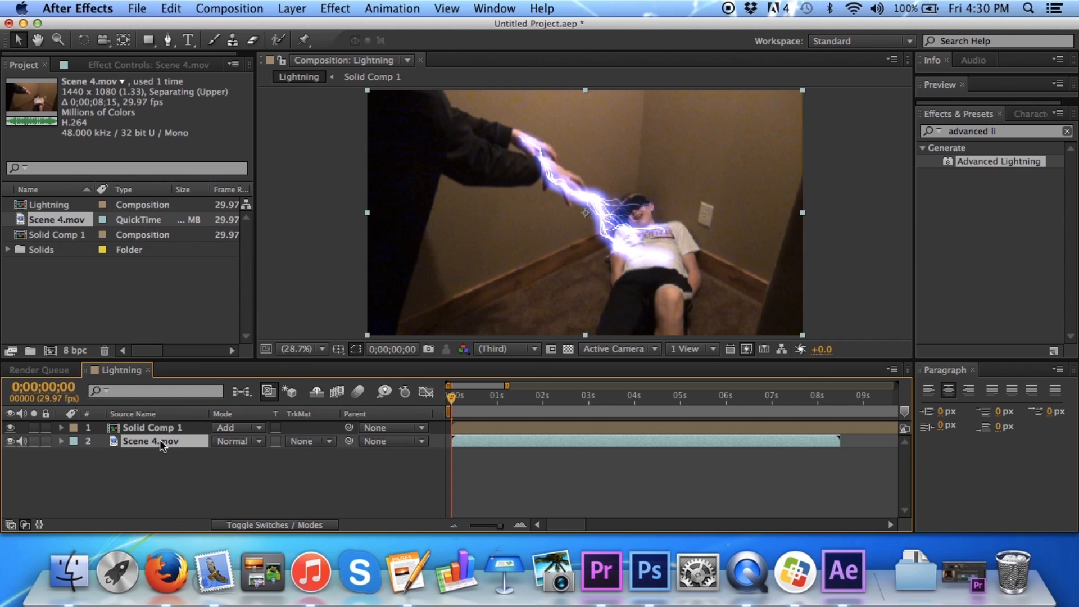
right_click(160, 440)
left_click(152, 456)
key("super+d")
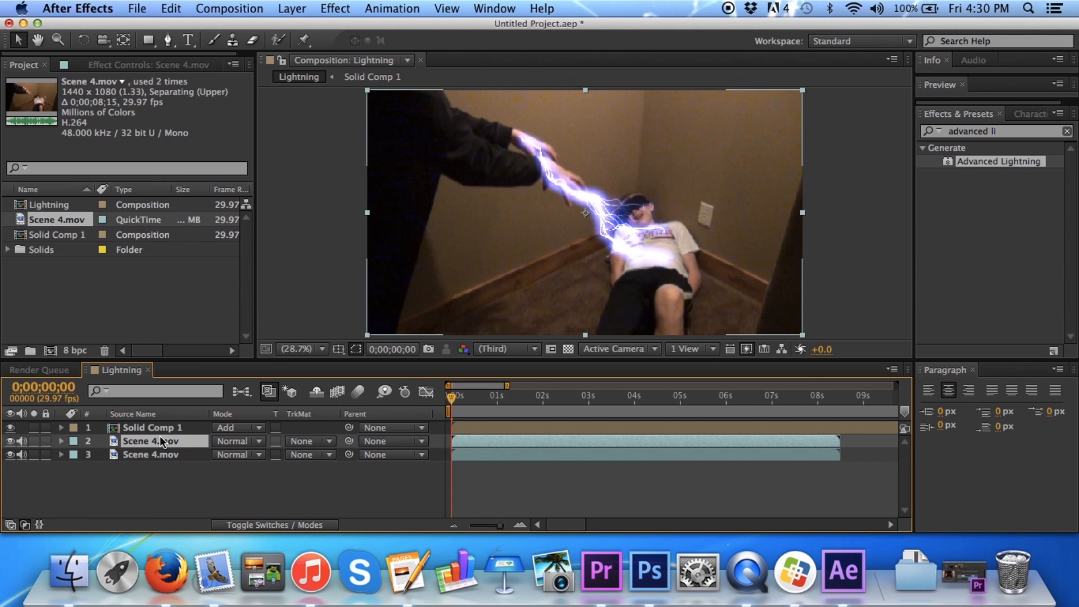
- Open the lower Scene 4.mov layer, layer 3, in its own Layer viewer
left_click(161, 455)
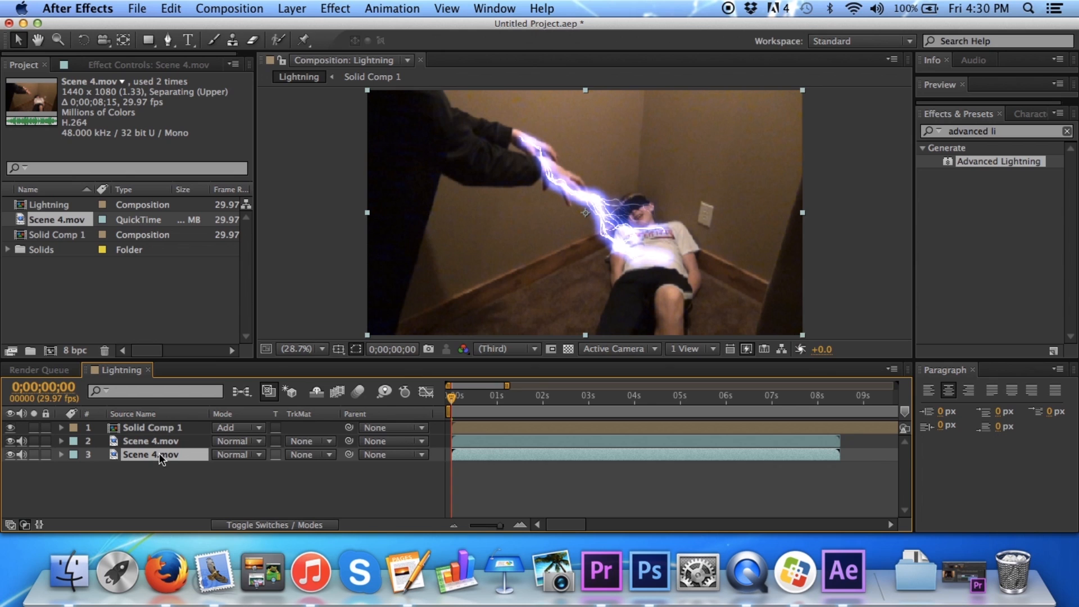
double_click(160, 454)
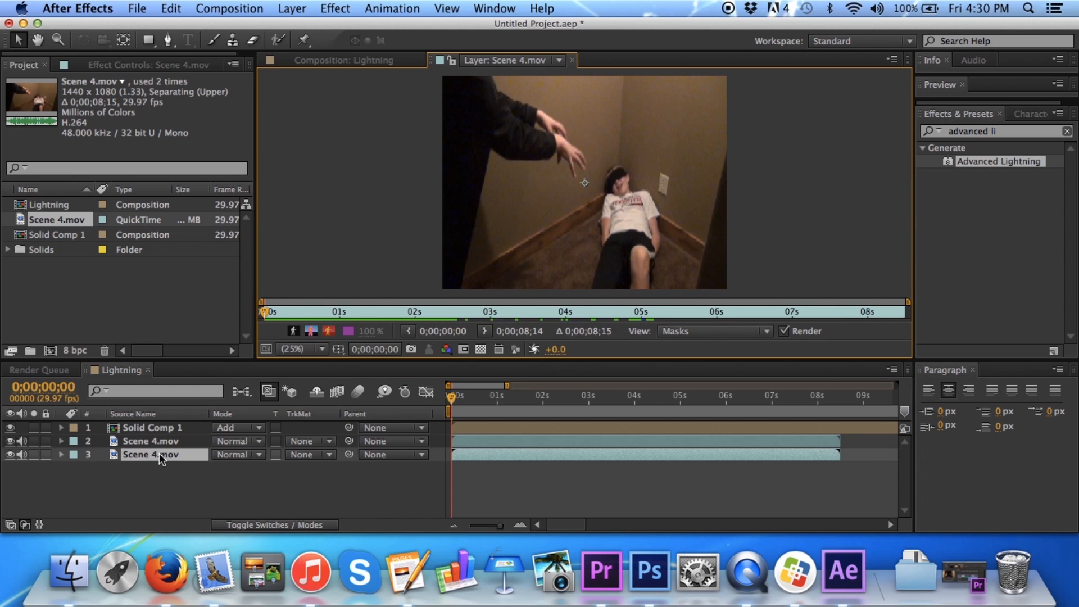
left_click(572, 60)
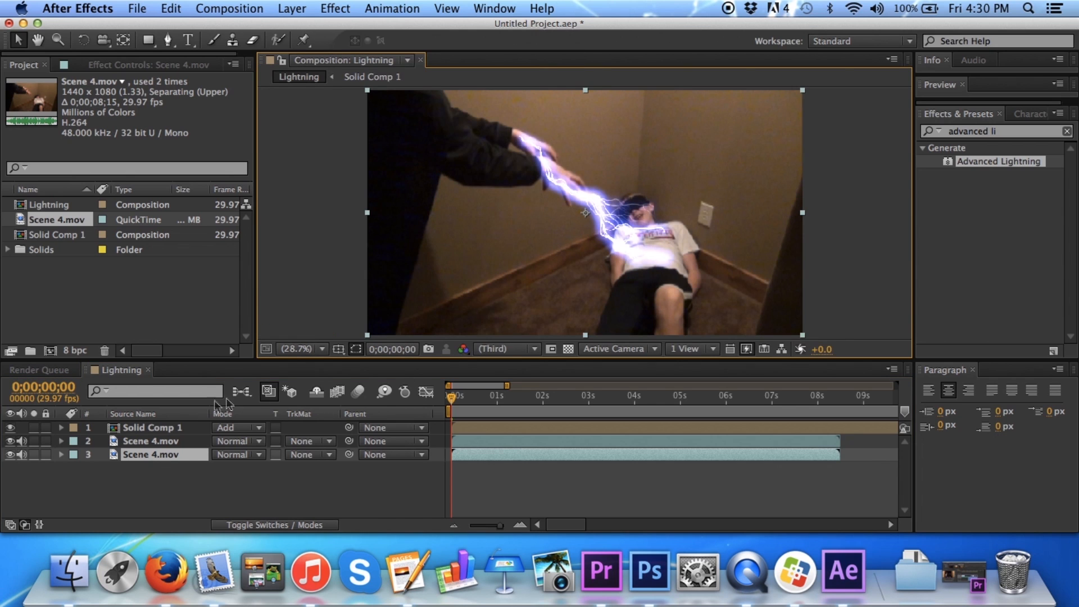
double_click(164, 453)
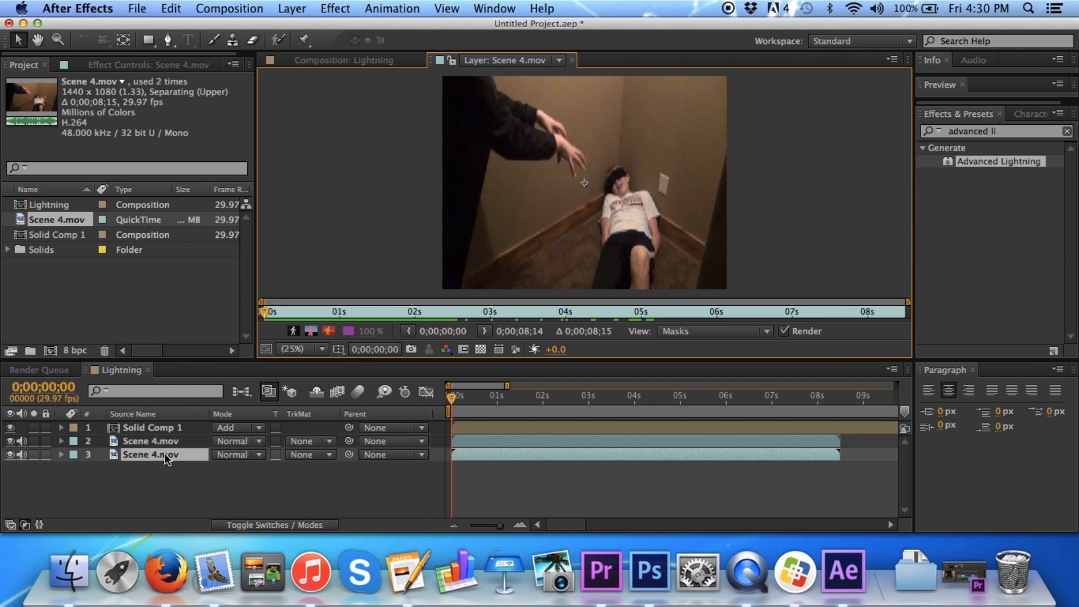
left_click(572, 60)
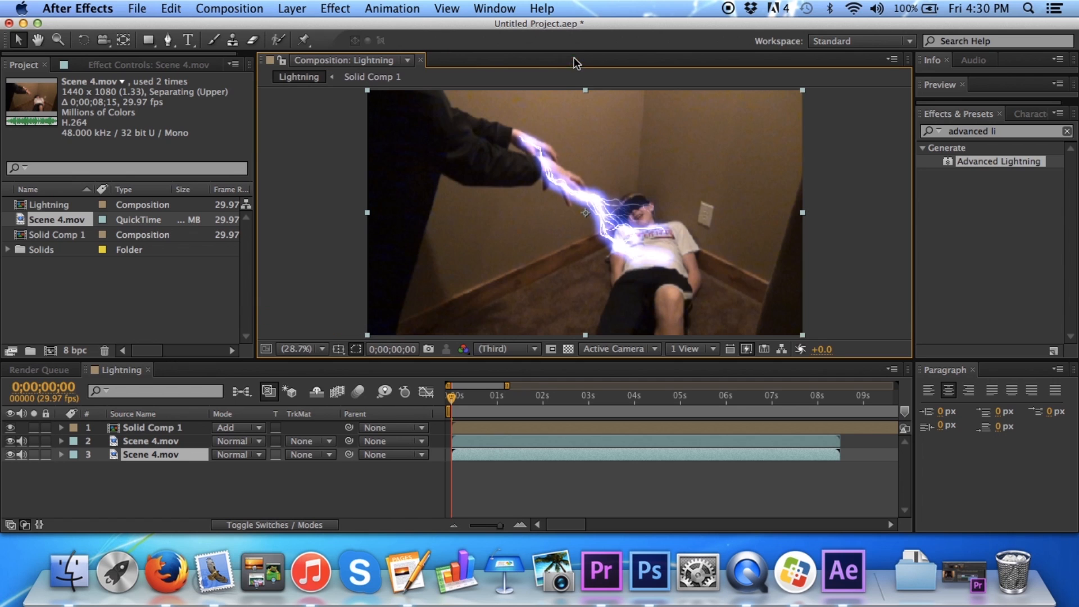
double_click(143, 454)
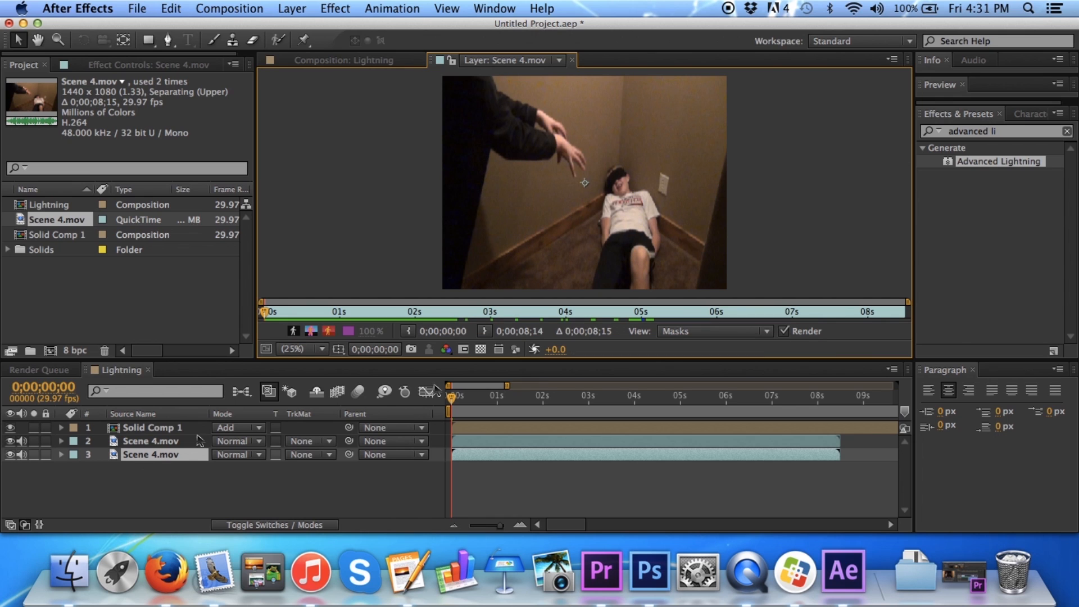
left_click(571, 60)
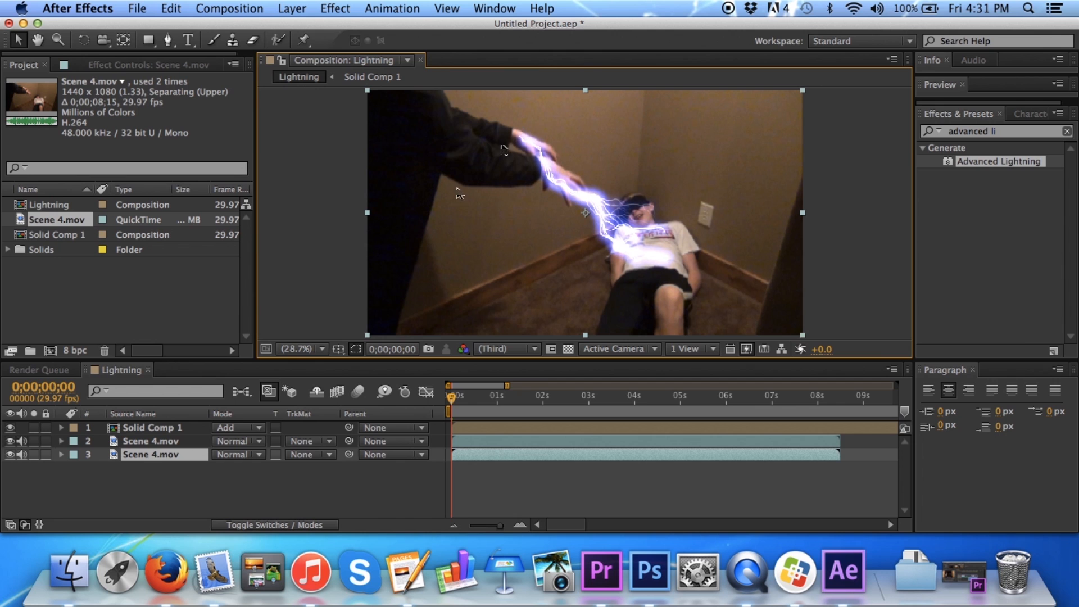
right_click(157, 457)
scroll(173, 459, "down", 10)
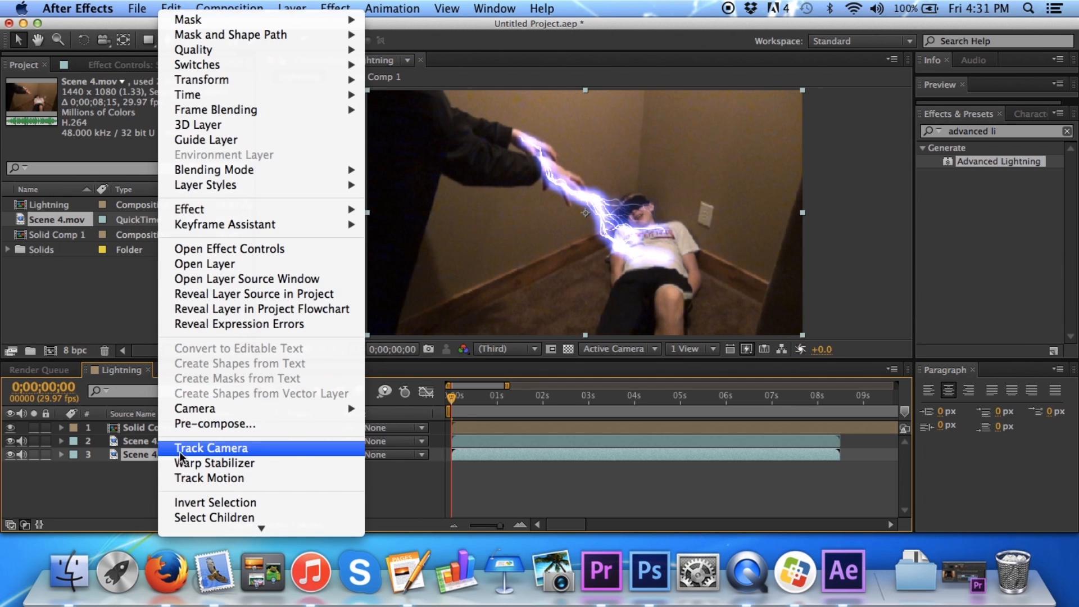
left_click(126, 316)
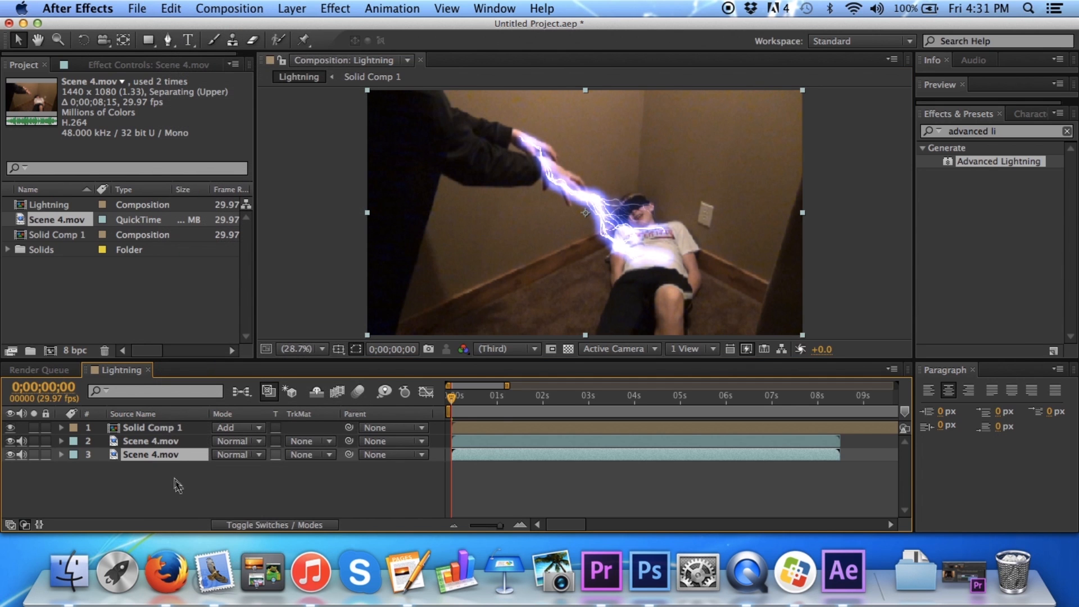
right_click(178, 463)
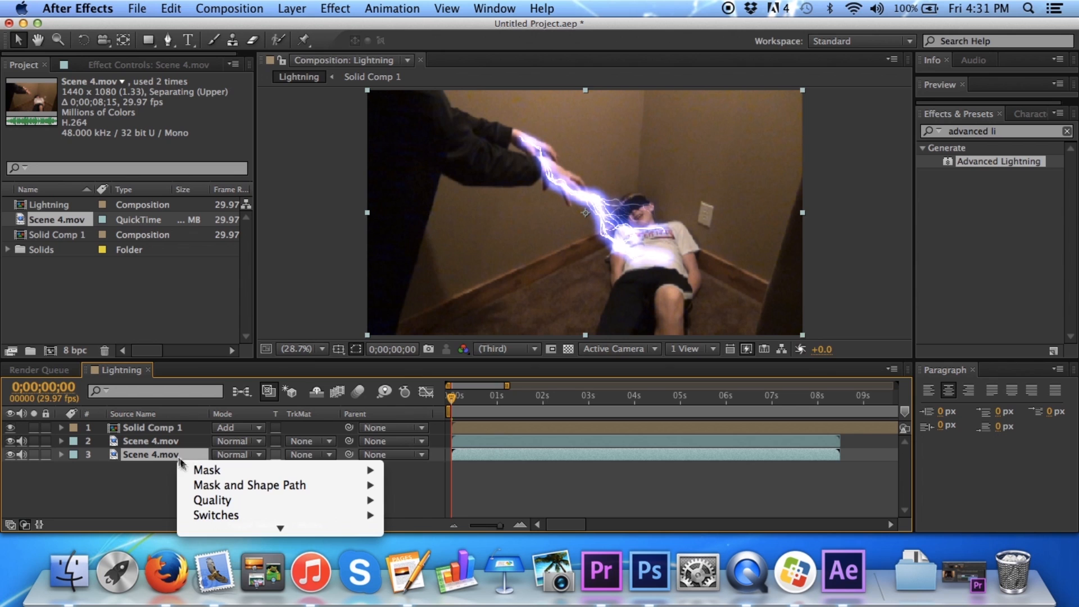
left_click(169, 457)
double_click(168, 456)
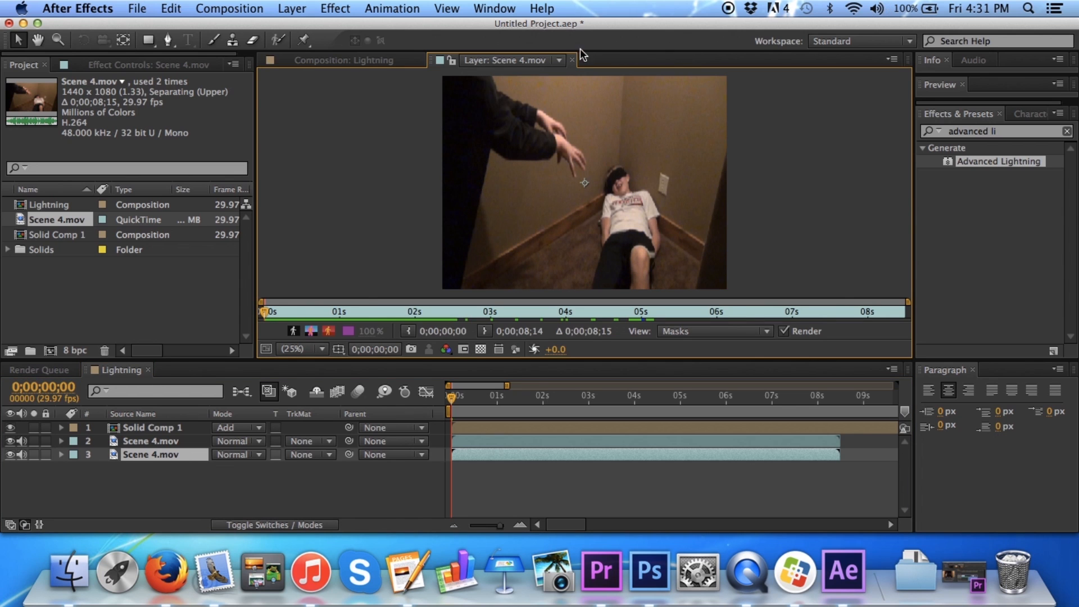
left_click(572, 60)
- Rename the lower Scene 4.mov layer, layer 3, as Lighting
left_click(160, 453)
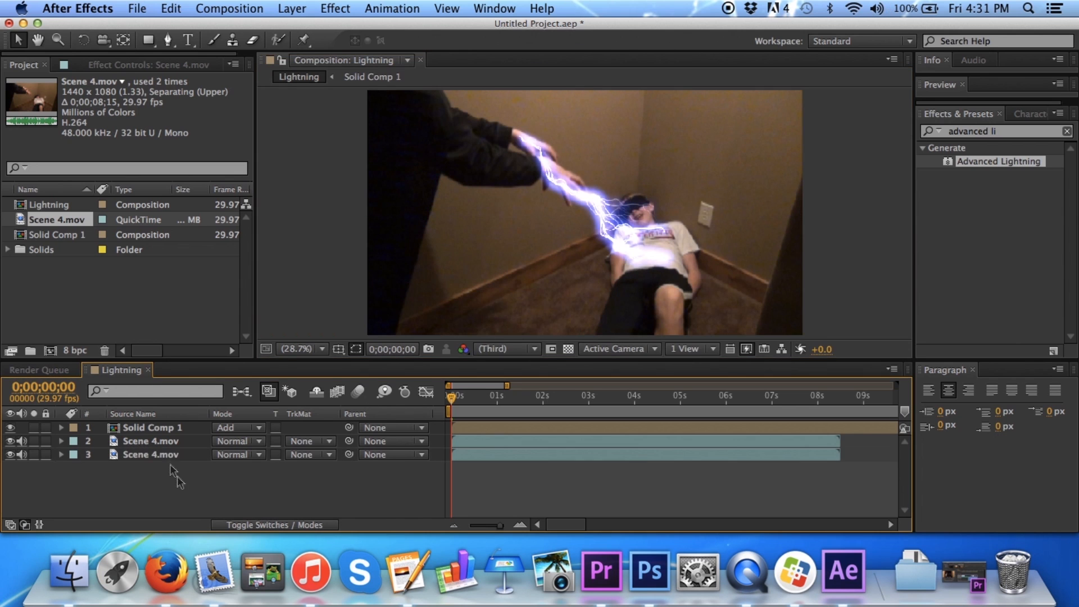
key("Return")
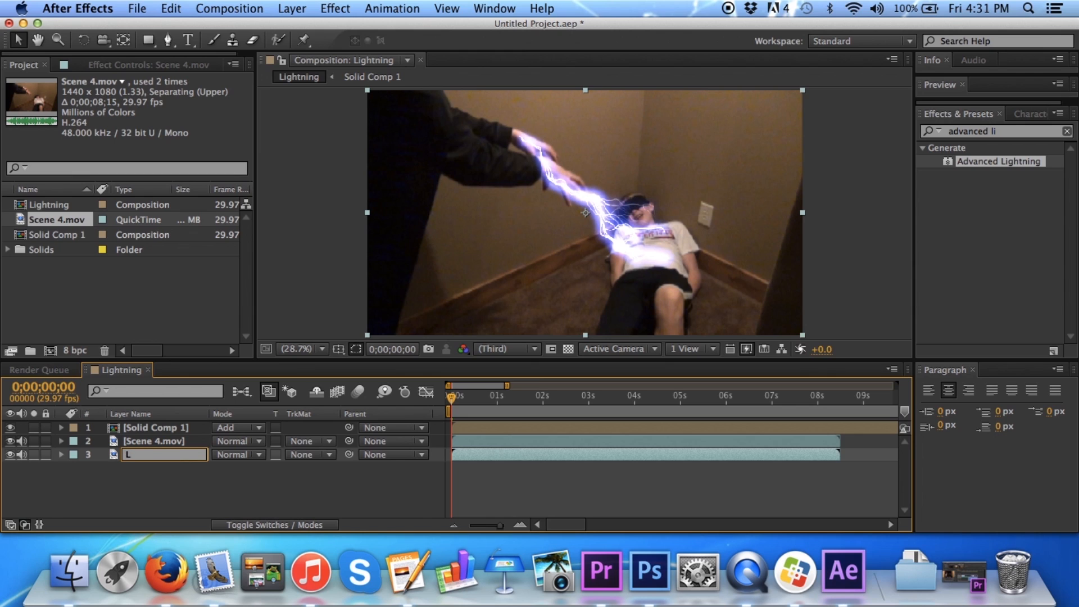
type("ghting")
key("Return")
- Move the Lighting layer to the top of the layer stack and set its blending mode to Add
left_click(157, 457)
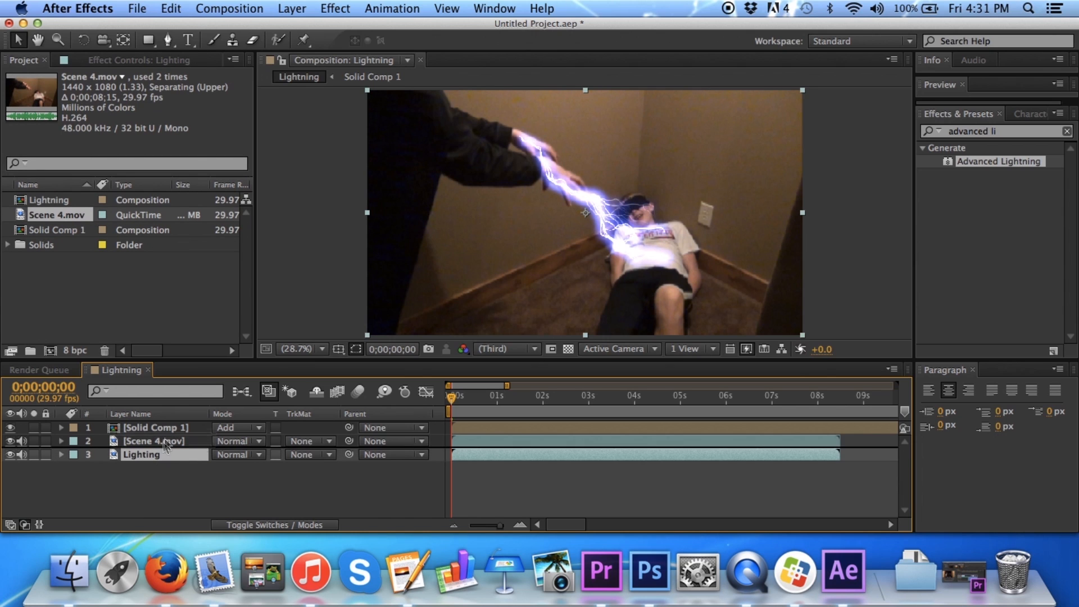
left_click_drag(171, 426, 169, 421)
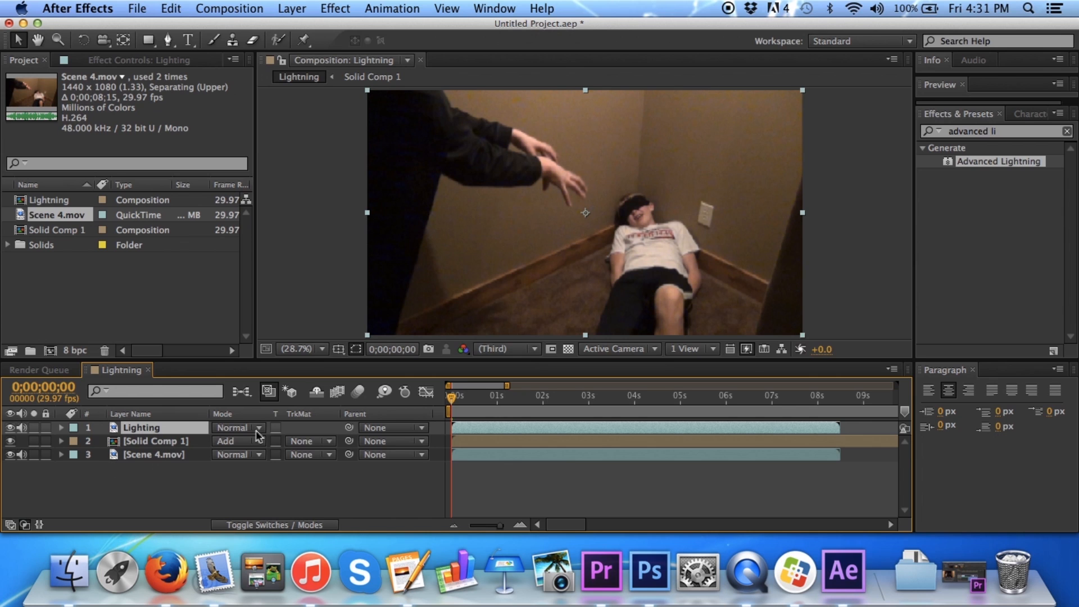
left_click(257, 432)
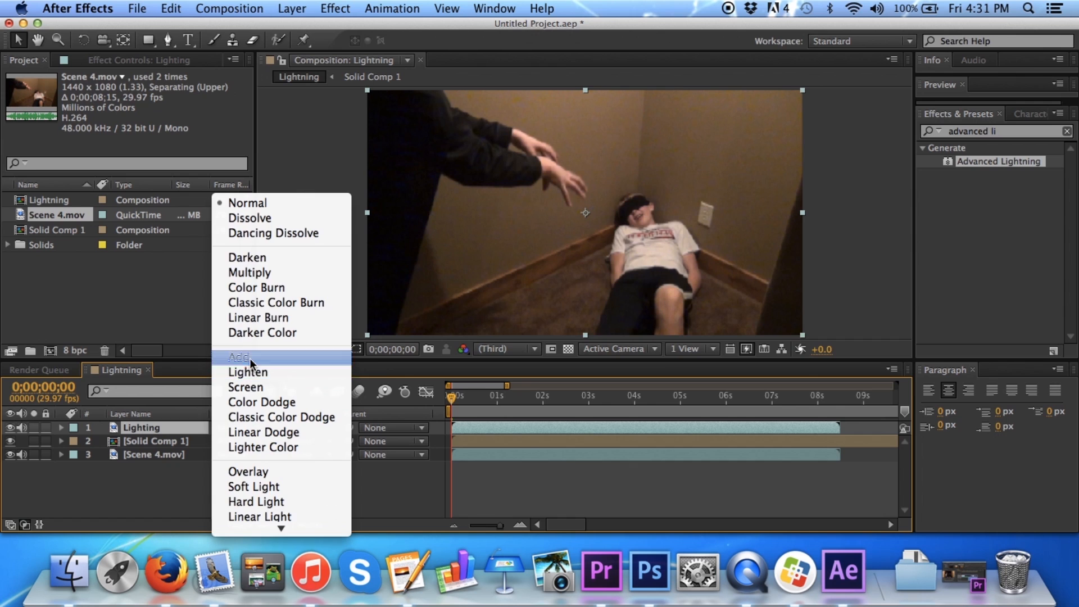
left_click(250, 359)
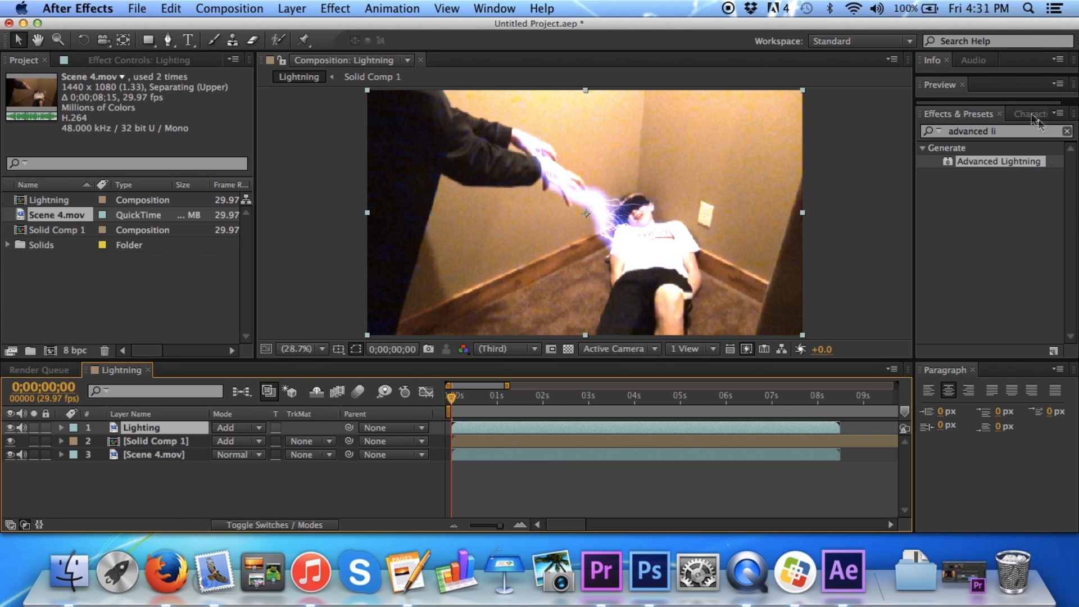
- Find the Tint effect and apply it to the Lighting layer
left_click(1007, 134)
type("tint")
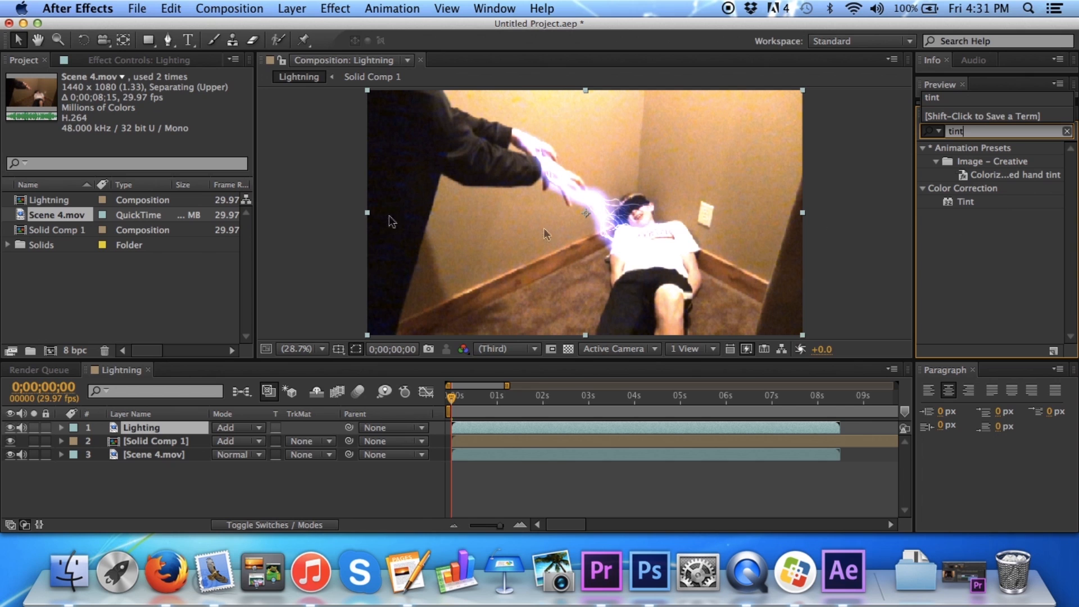
left_click(132, 61)
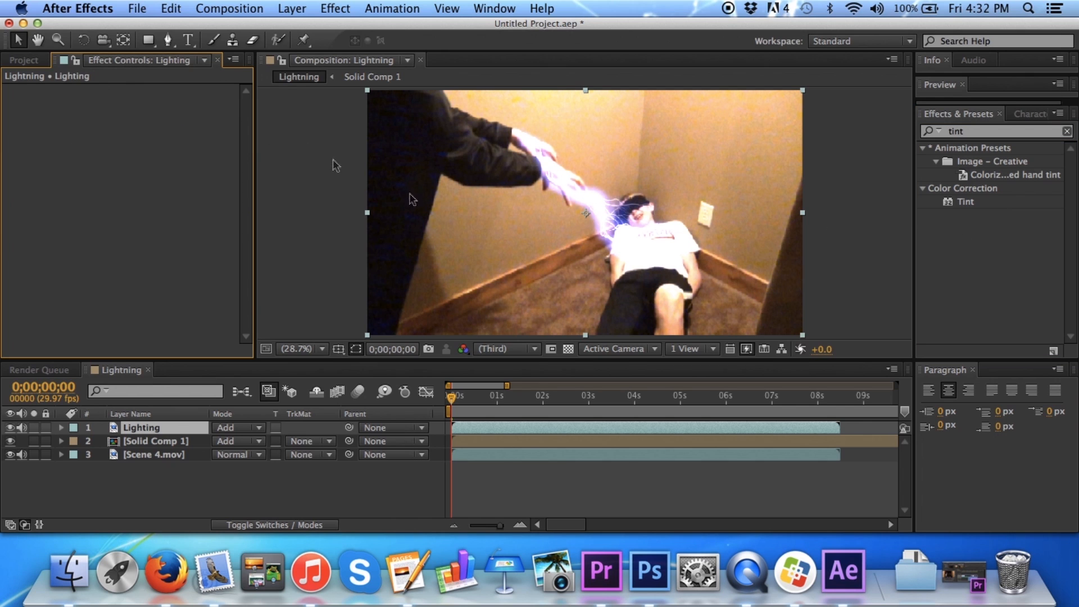
double_click(974, 201)
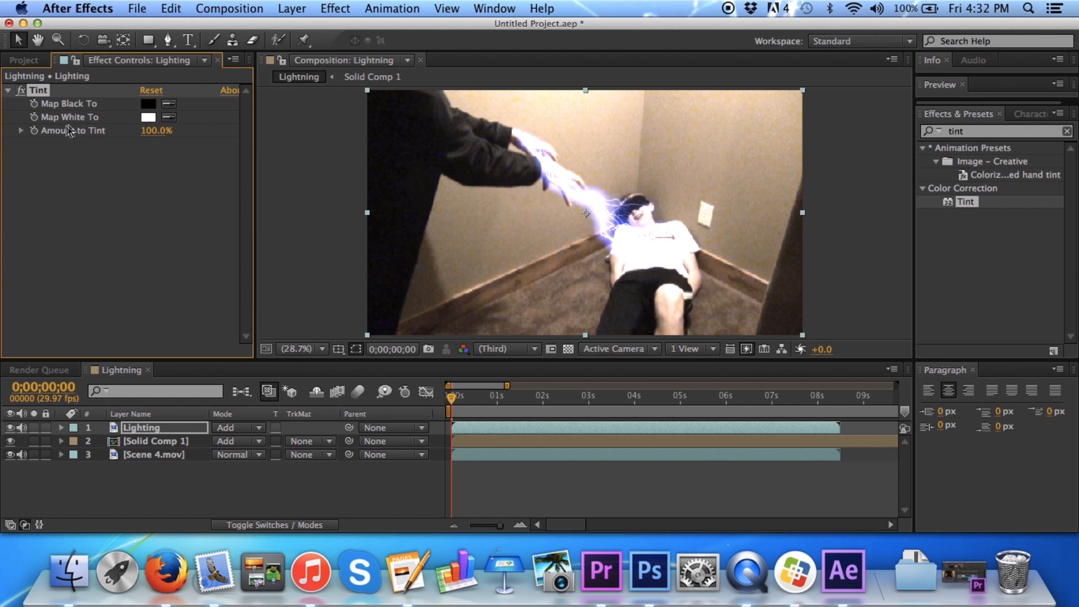
- Set the Tint effect's Map White To colour to blue, hex 325AEF
left_click(148, 116)
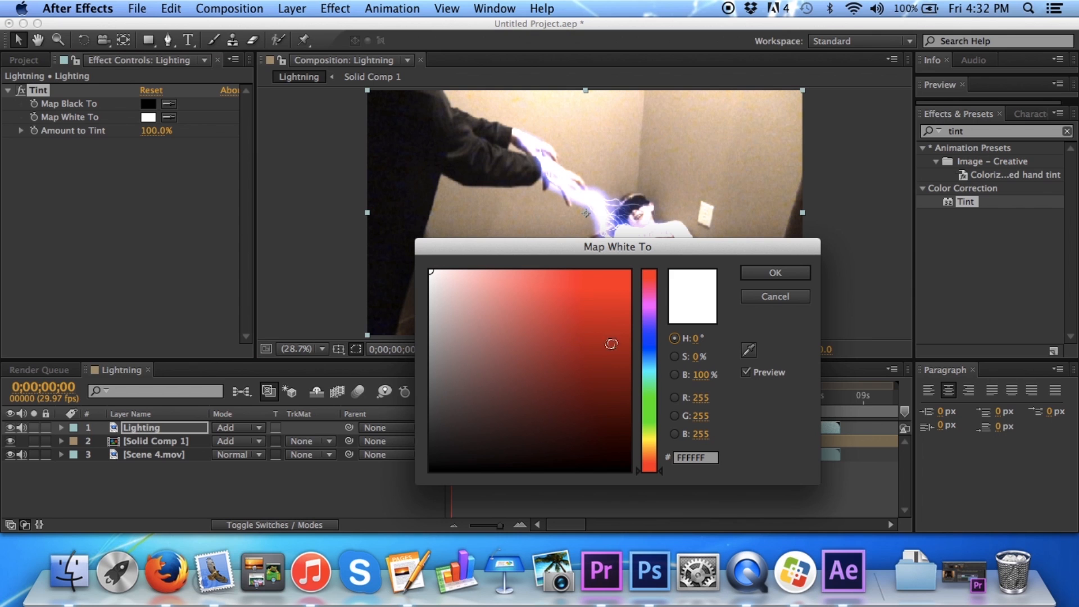
left_click(649, 338)
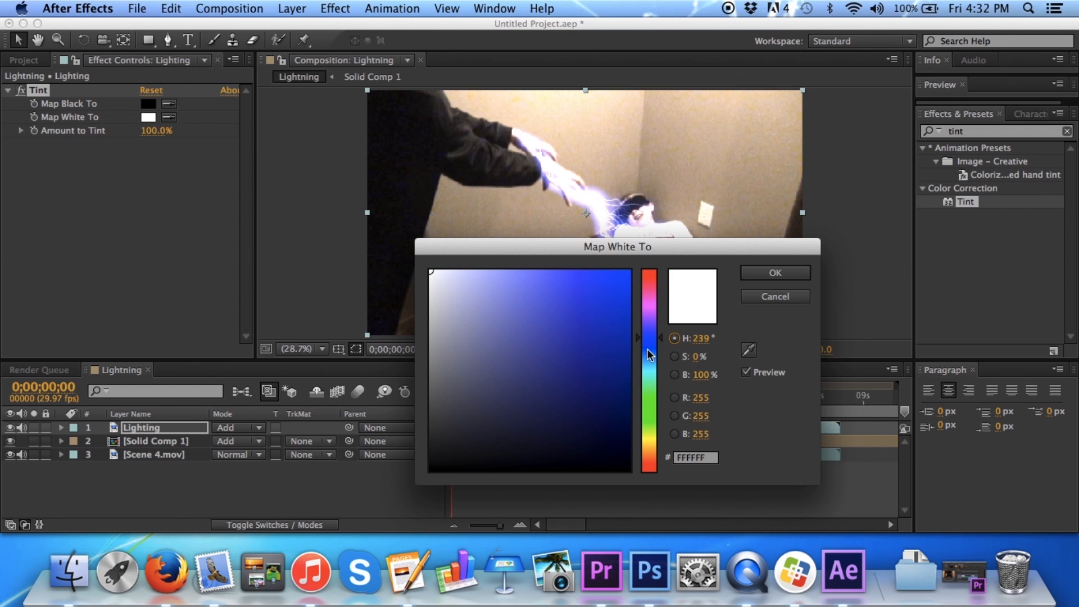
left_click_drag(607, 297, 589, 283)
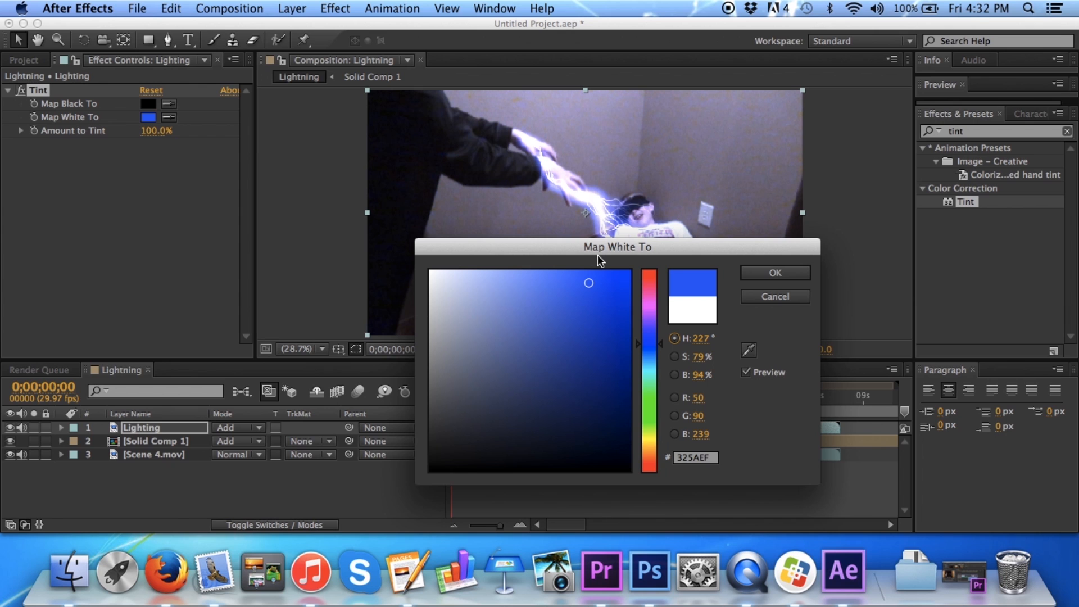
left_click(755, 272)
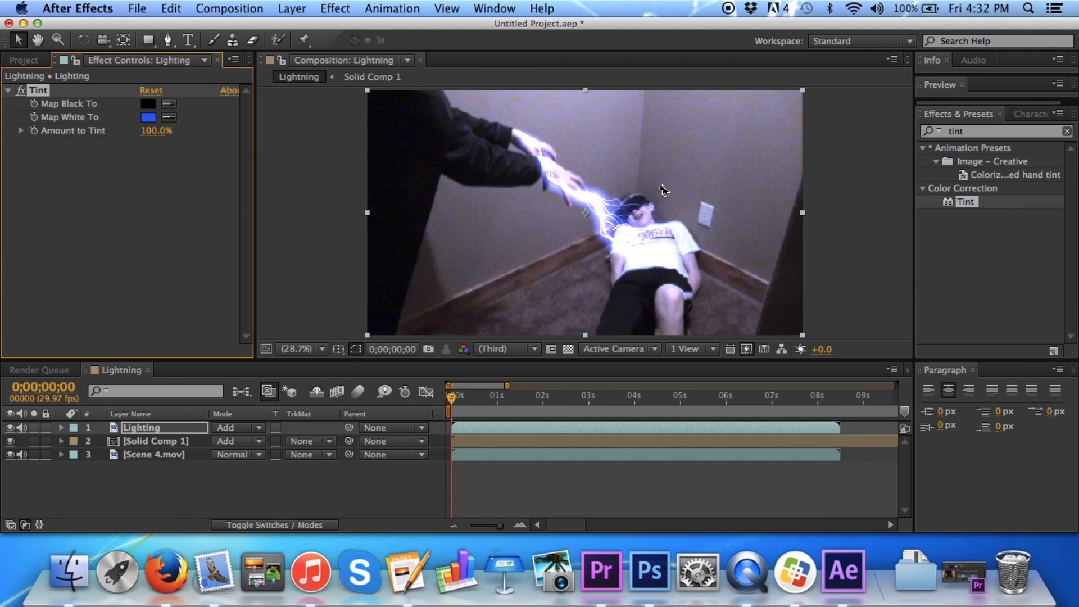
- Draw a large elliptical mask on the Lighting layer around the lightning and the person on the floor
left_click(151, 40)
left_click(150, 41)
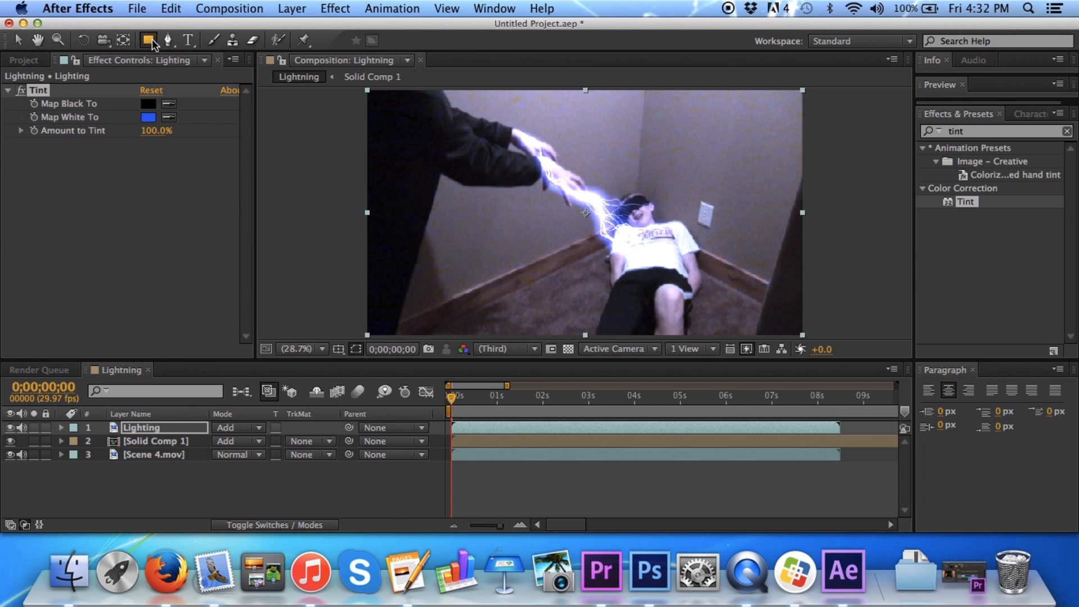
key("q")
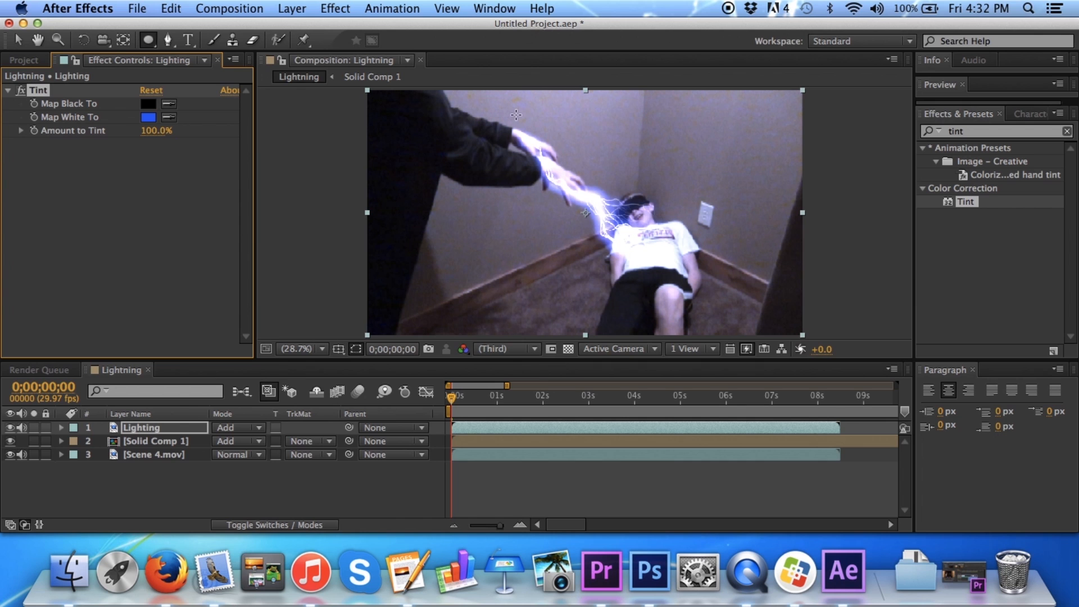
mouse_move(514, 111)
left_mouse_down()
mouse_move(561, 257)
mouse_move(739, 353)
mouse_move(769, 349)
left_mouse_up()
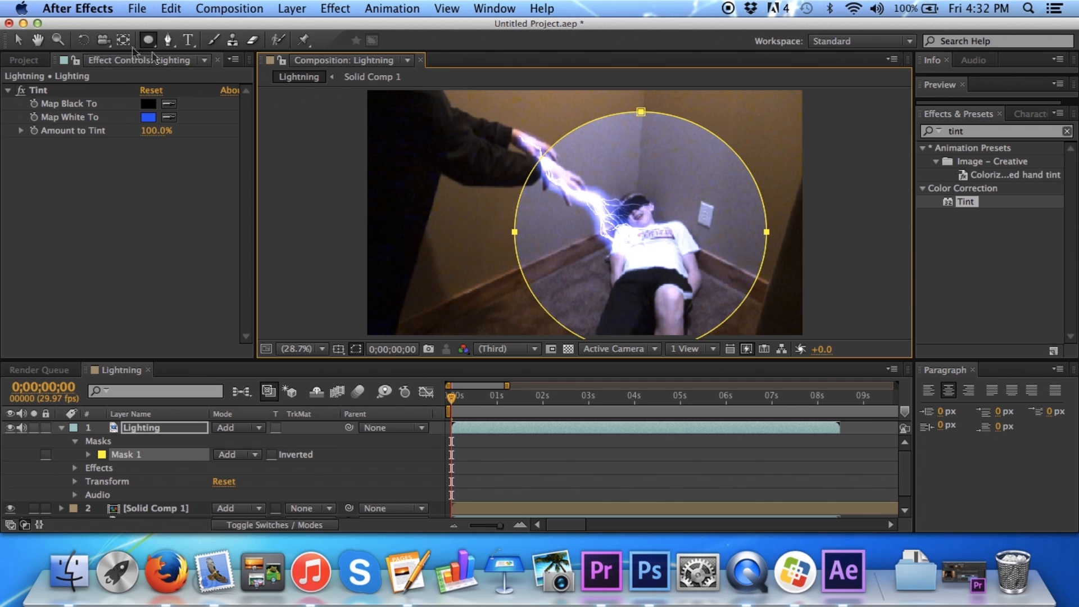
- Rotate, move and narrow the elliptical mask so it runs diagonally from the attacker's hands to the person on the floor
left_click(18, 39)
double_click(639, 110)
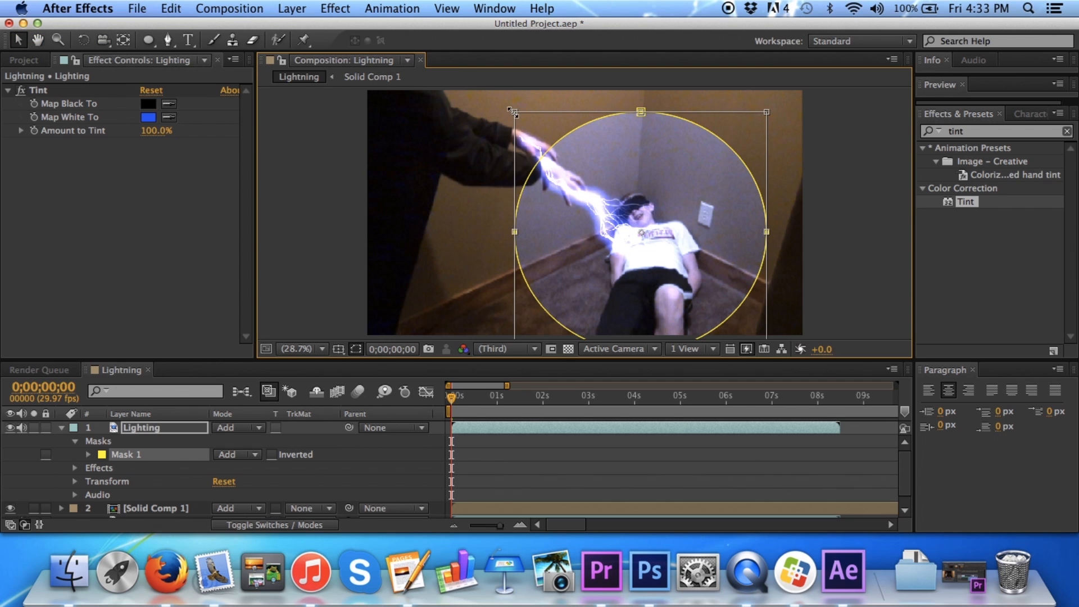
left_click_drag(509, 110, 465, 226)
left_click_drag(561, 141, 513, 134)
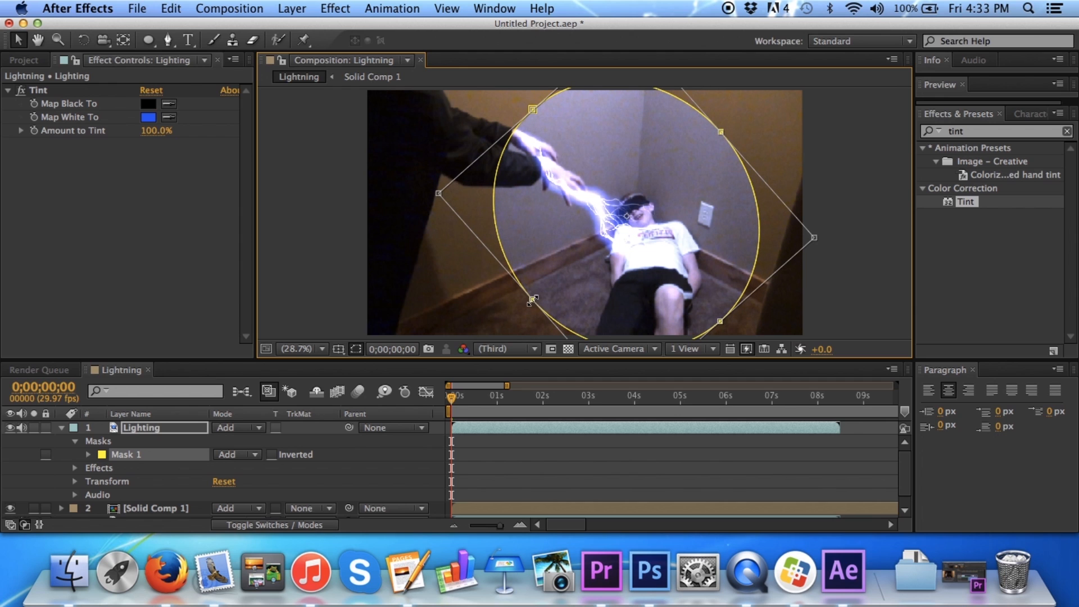
left_click_drag(532, 299, 546, 287)
left_click_drag(723, 137, 664, 184)
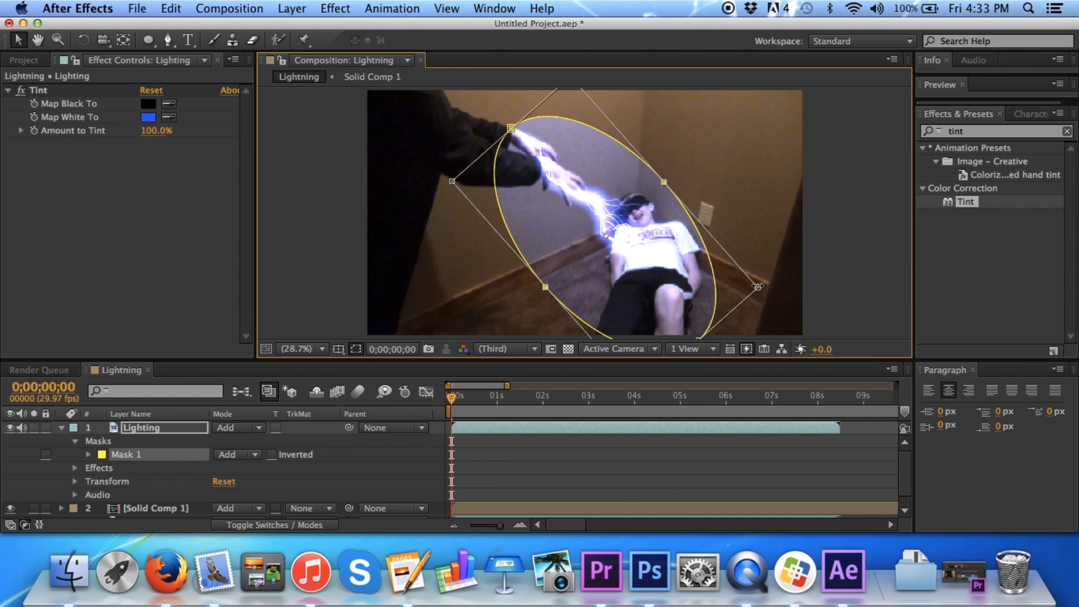
left_click_drag(758, 286, 761, 282)
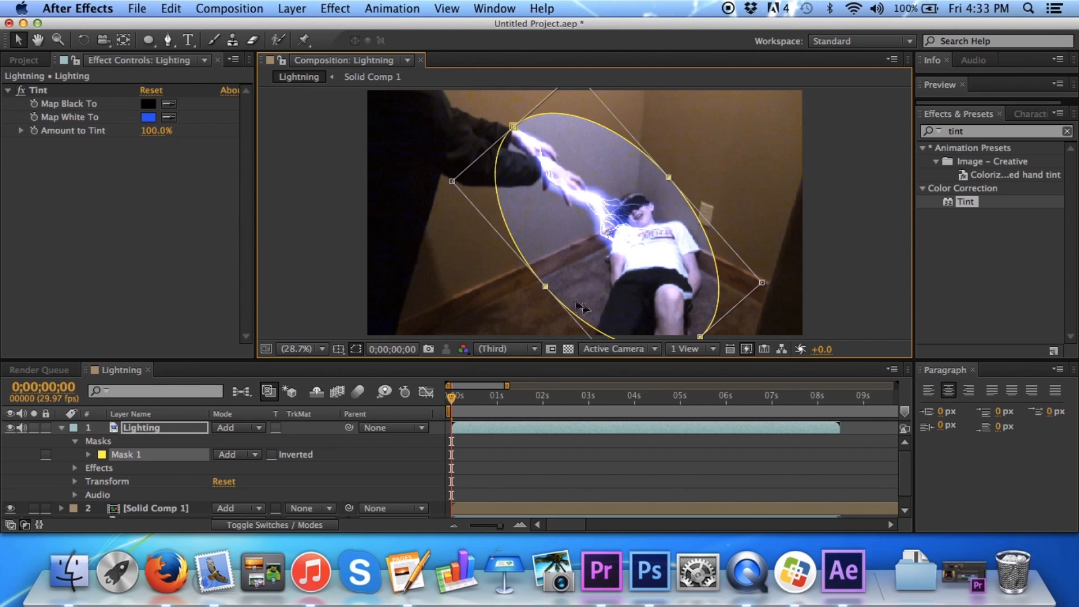
left_click_drag(545, 287, 544, 288)
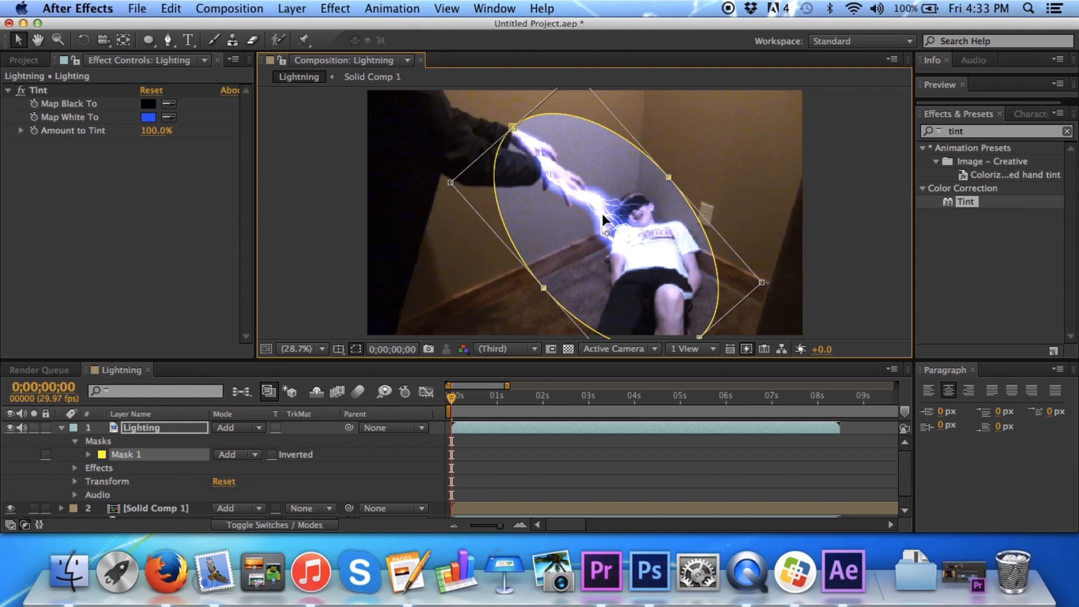
- Set the Mask Feather of Mask 1 on the Lighting layer to 300 pixels in both directions
left_click(88, 455)
left_click_drag(230, 482, 493, 484)
left_click(267, 482)
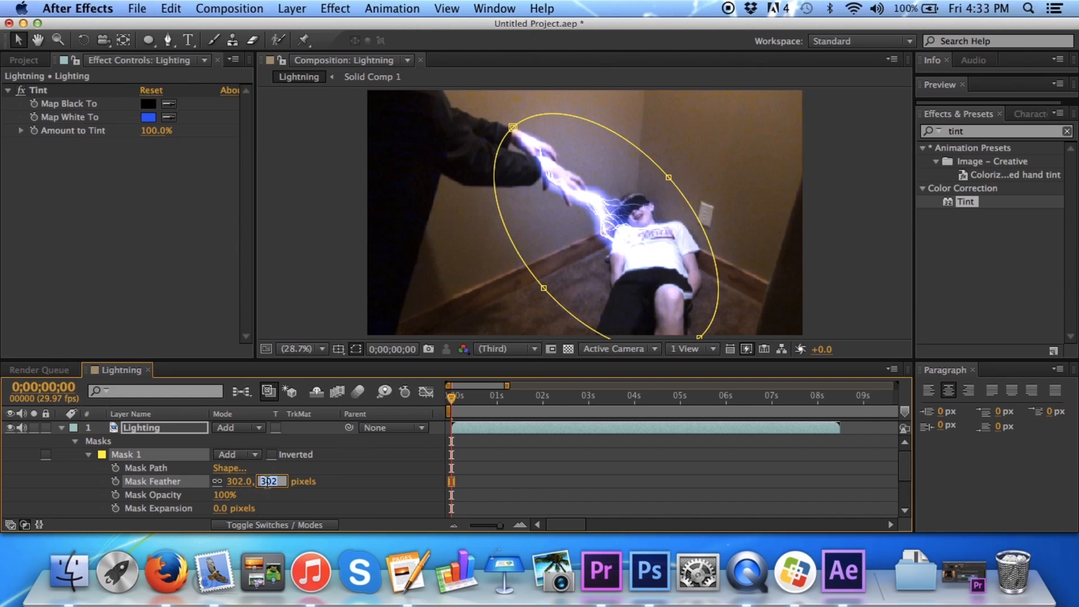
type("300")
key("Return")
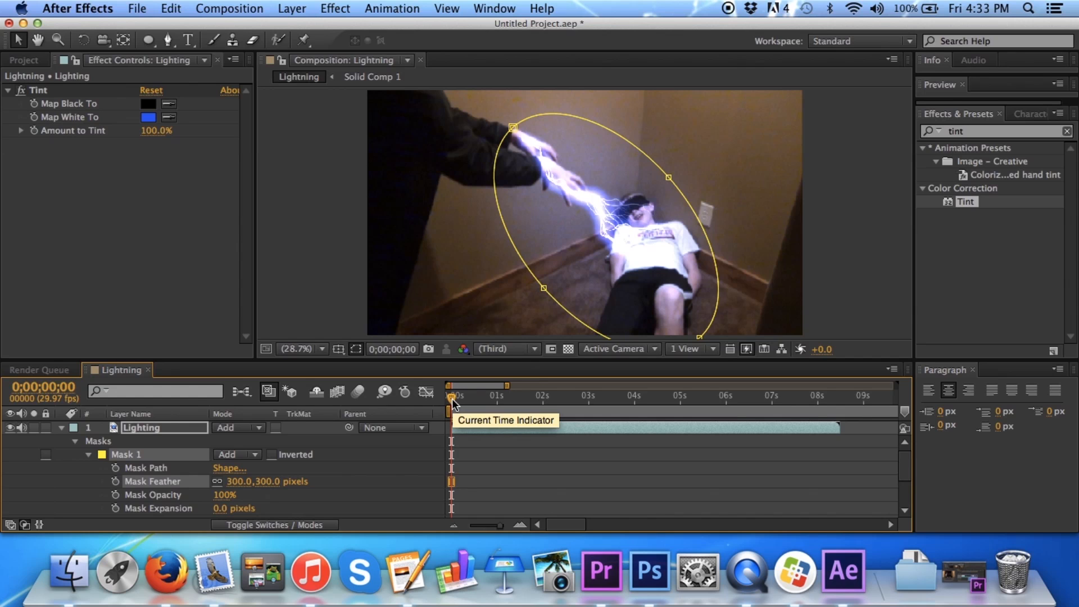
- Set a Mask Path keyframe for Mask 1 at 0;00;00;00, preview the playback and return to the first frame
left_click(116, 468)
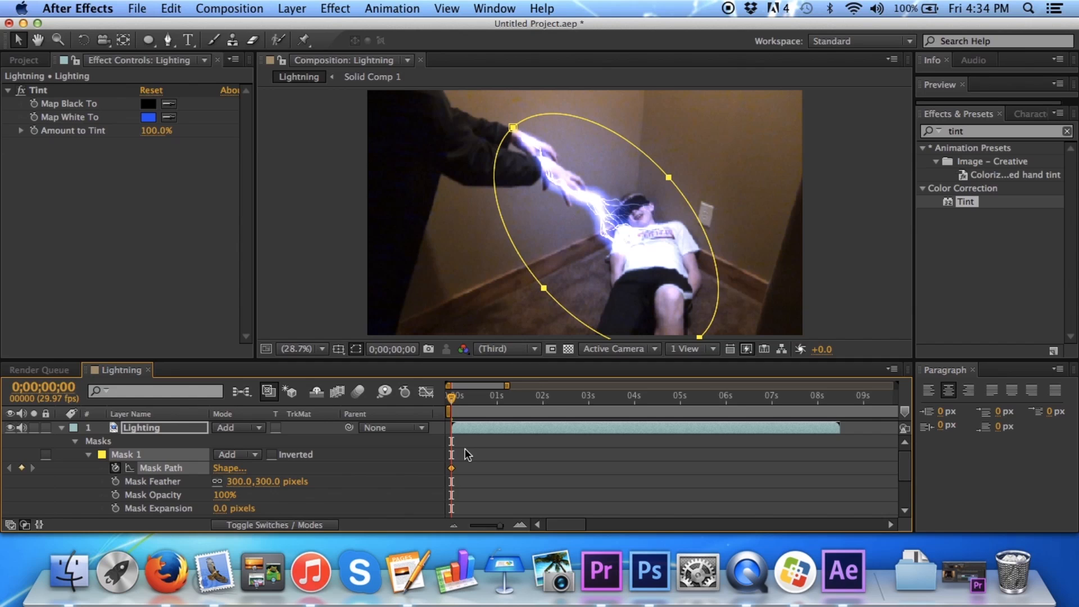
key("space")
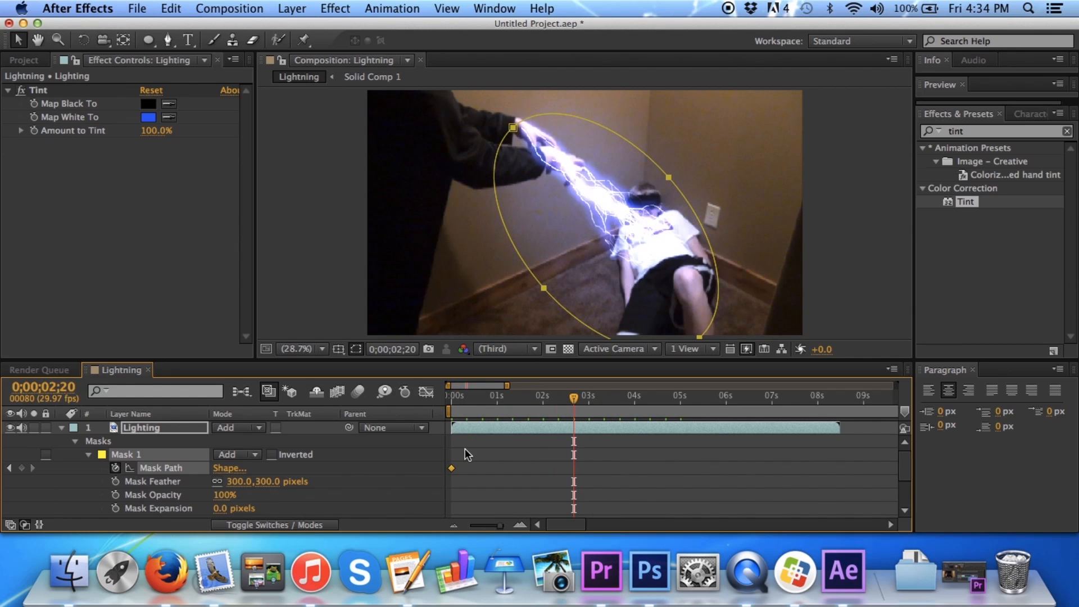
key("shift+Page_Up")
key("shift+Page_Up")
key("shift+Page_Up")
key("shift+Page_Up")
key("shift+Page_Up")
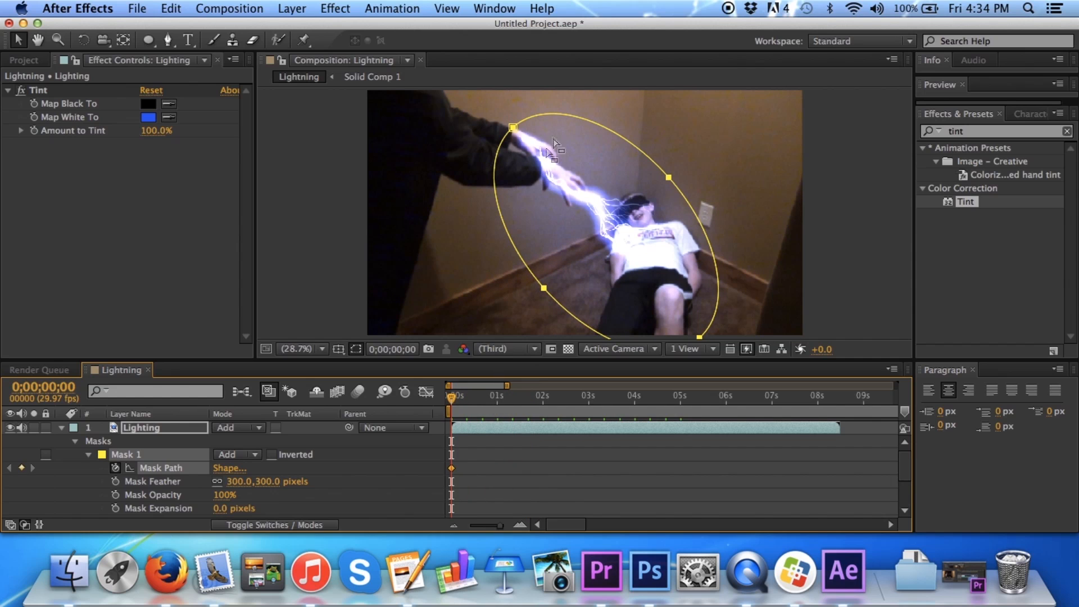
- Nudge the Mask 1 path slightly up and to the left at 0;00;00;00
left_click(515, 128)
mouse_move(516, 130)
left_mouse_down()
mouse_move(529, 144)
mouse_move(646, 117)
mouse_move(566, 113)
mouse_move(668, 105)
mouse_move(464, 152)
mouse_move(426, 177)
mouse_move(630, 125)
mouse_move(556, 113)
mouse_move(495, 144)
mouse_move(514, 128)
left_mouse_up()
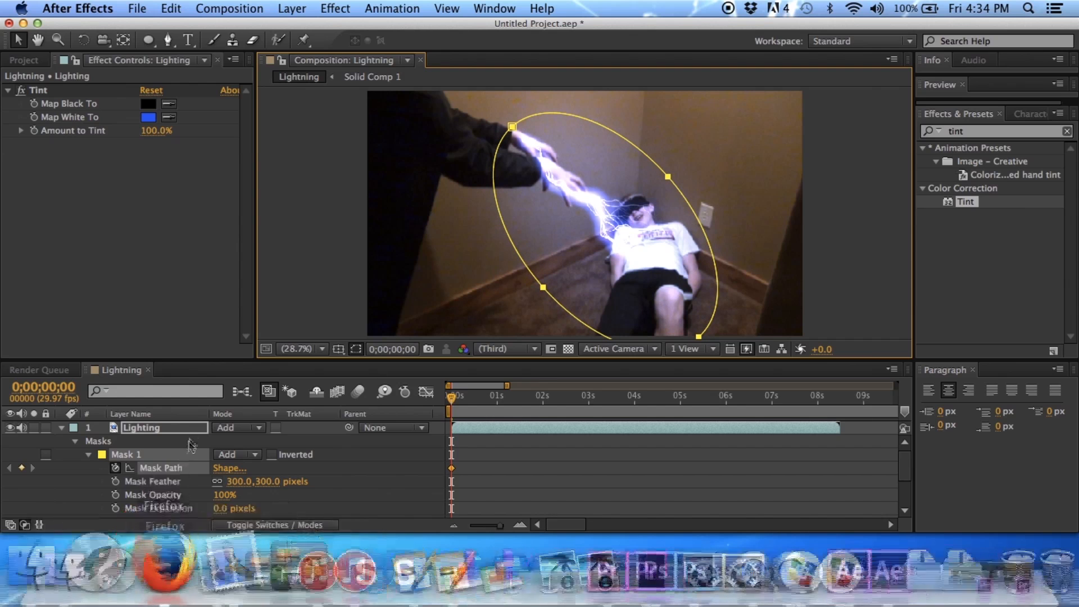
- Add the expression wiggle(10, 60) to the Opacity of the Lighting layer
left_click(168, 428)
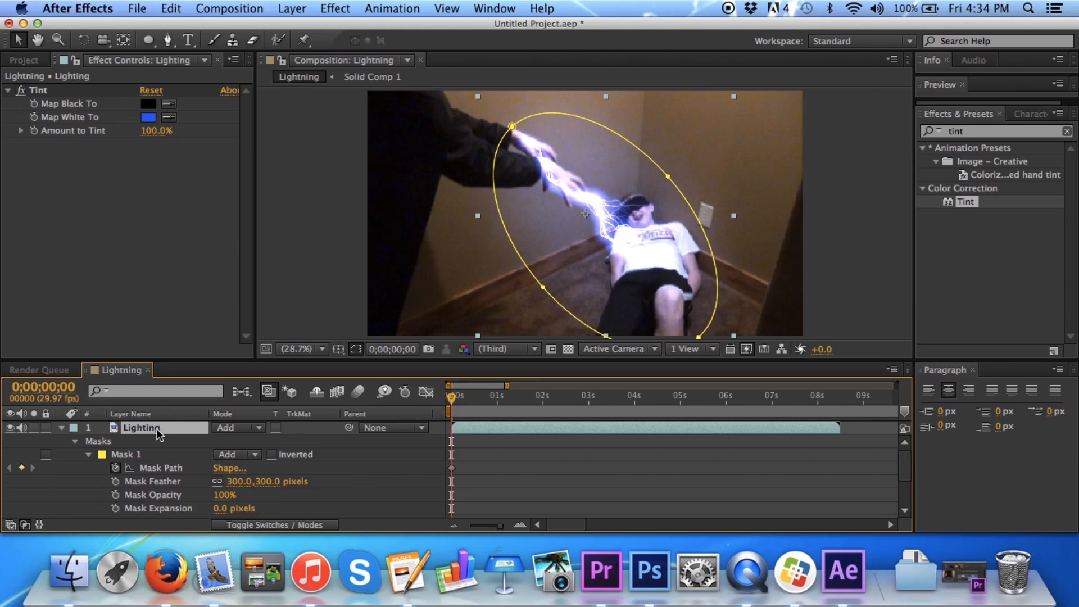
key("t")
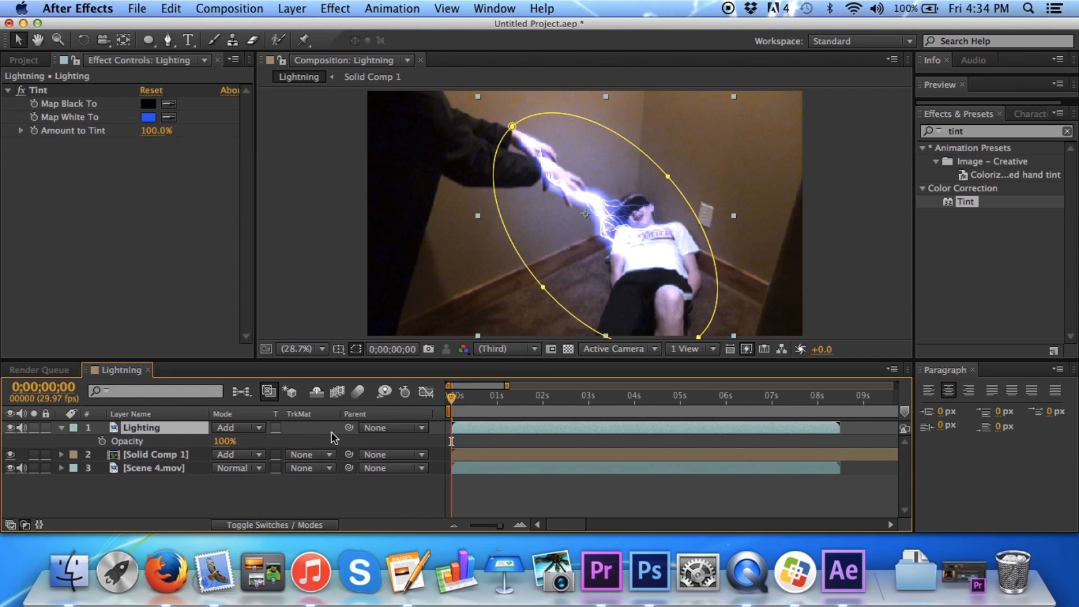
left_click(103, 443, "alt")
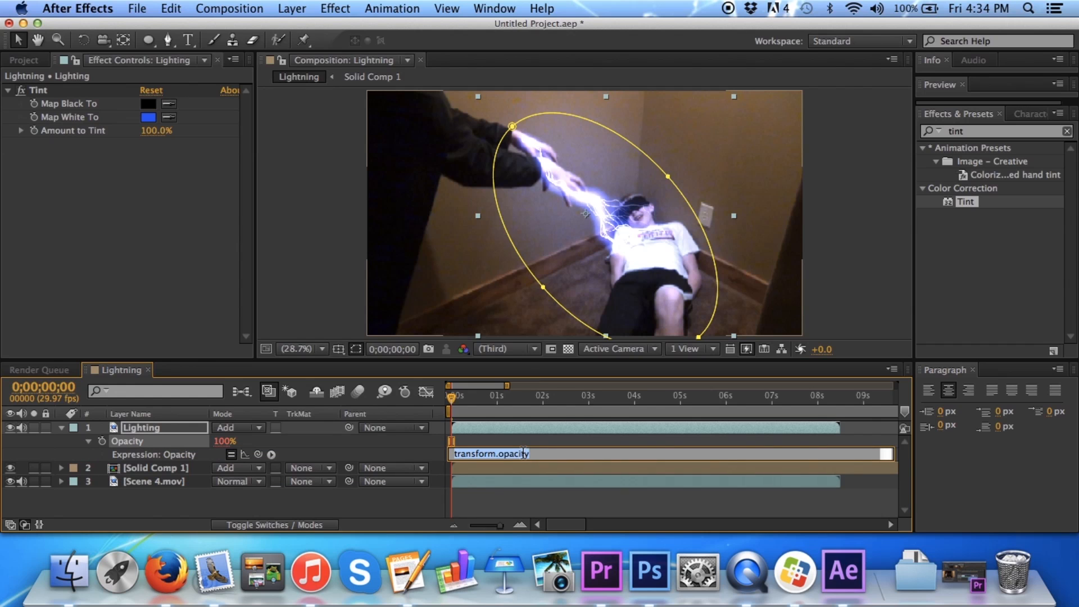
type("wiggle(10,")
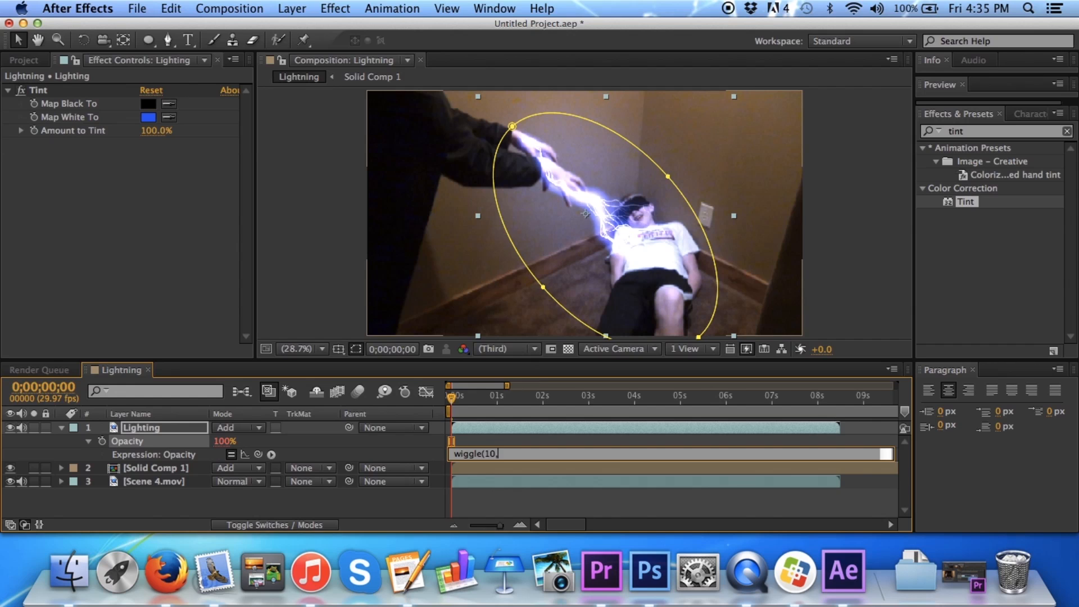
type("60")
left_click(386, 437)
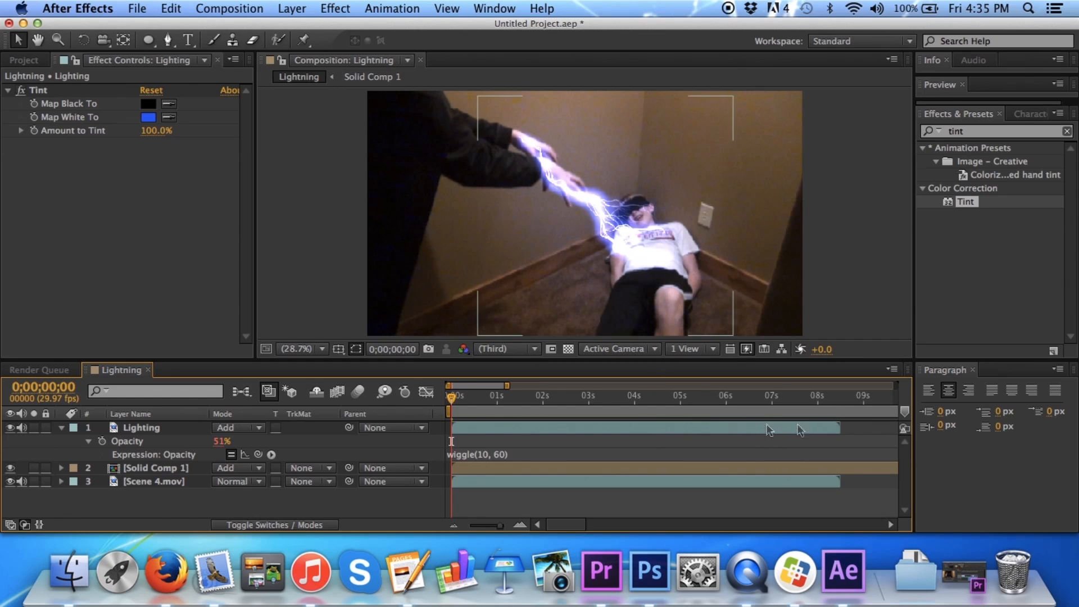
- Add the Lightning composition to the render queue and check its output file name, location and format
left_click(140, 8)
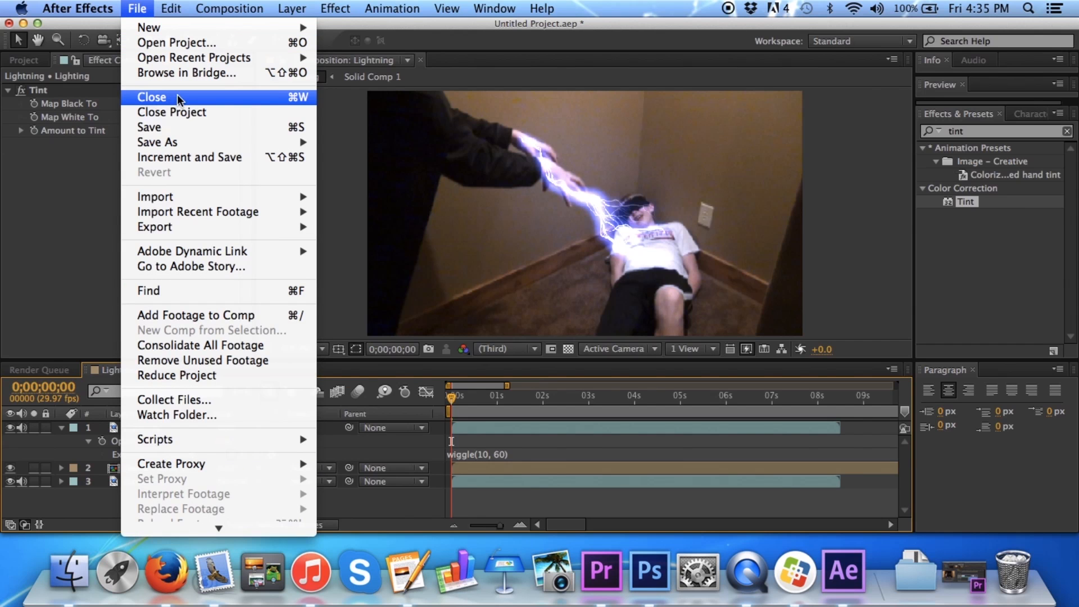
mouse_move(246, 231)
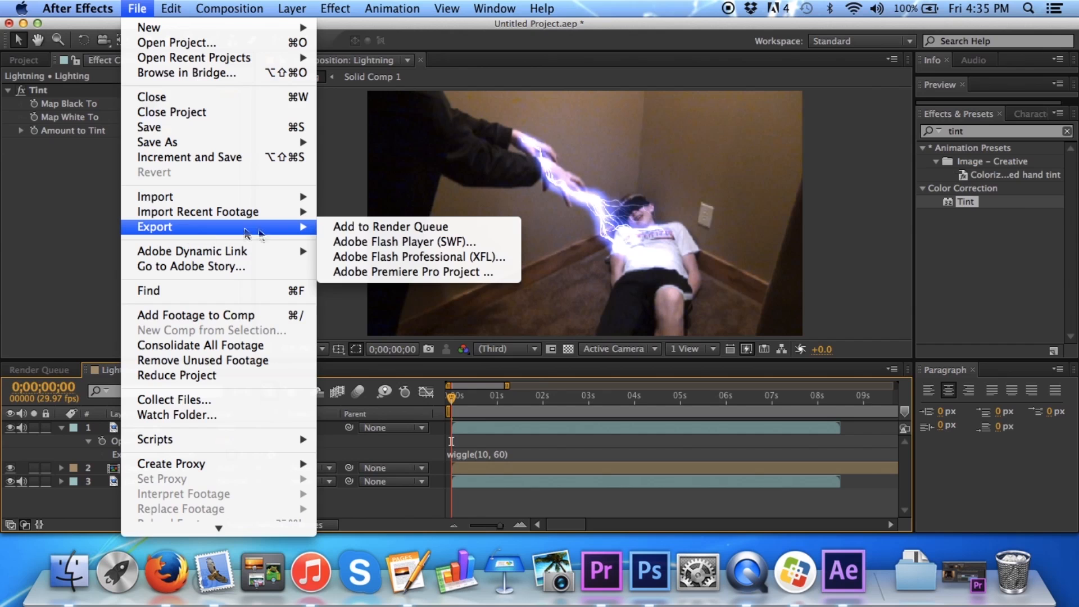
left_click(368, 228)
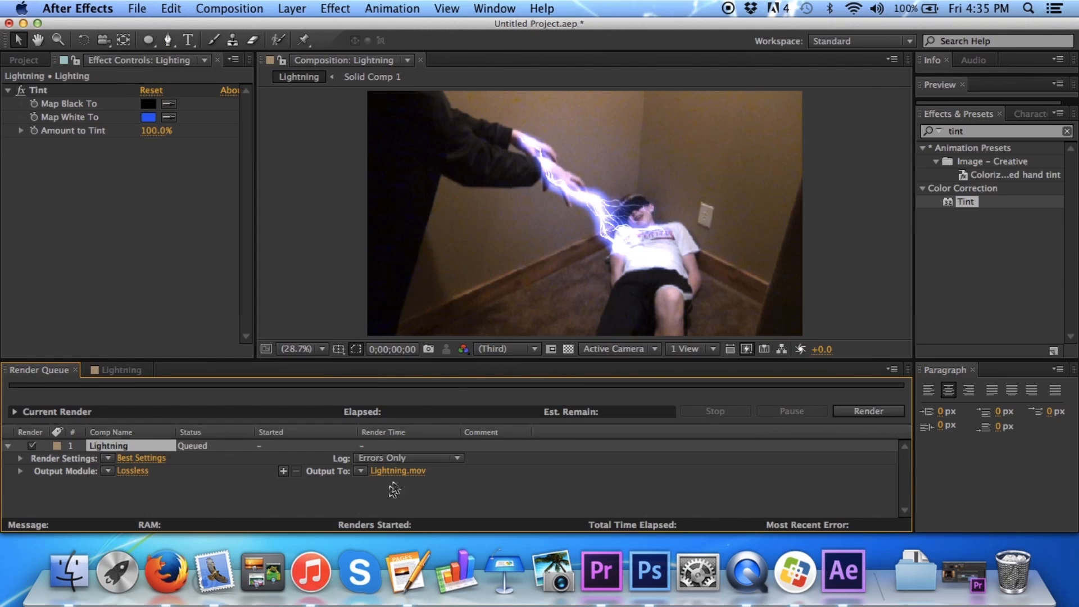
left_click(403, 471)
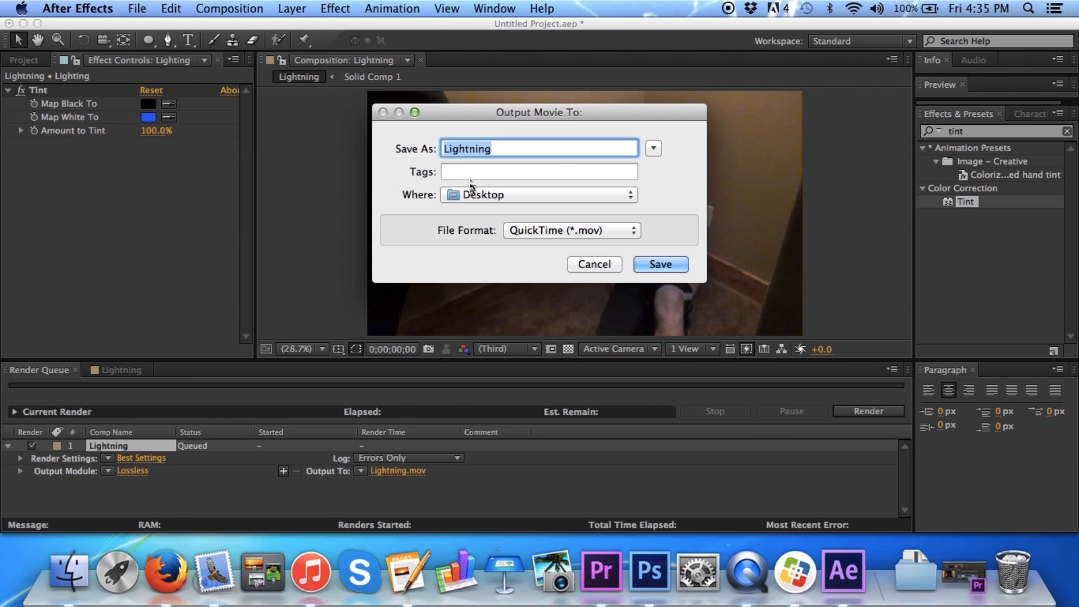
left_click(605, 264)
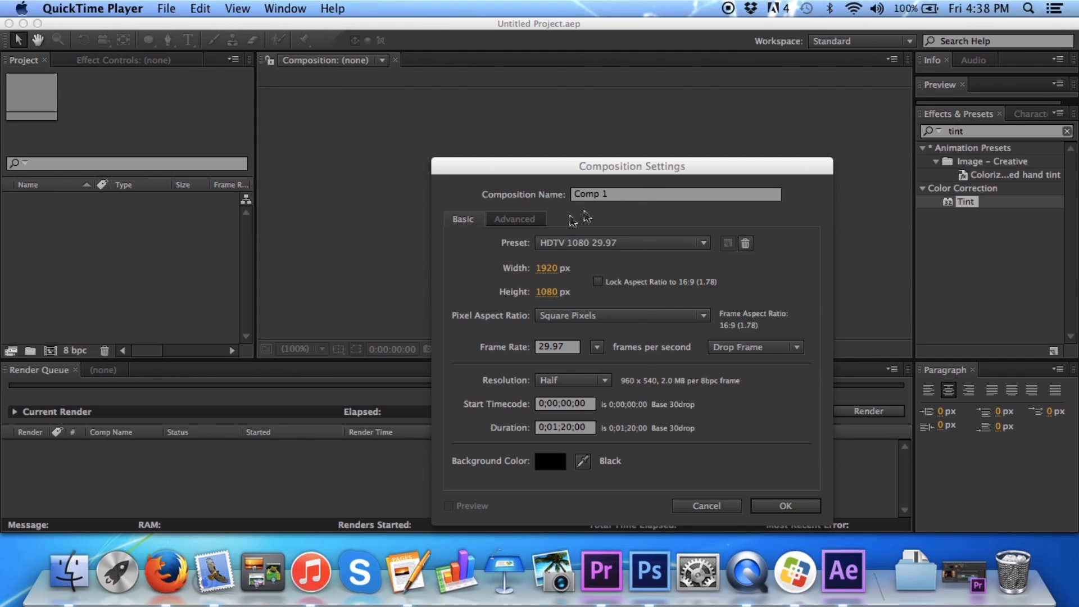
- Create a composition named Stars and Planet, 1920 px wide and 2160 px high, with a duration of 0;01;20;00
left_click(628, 200)
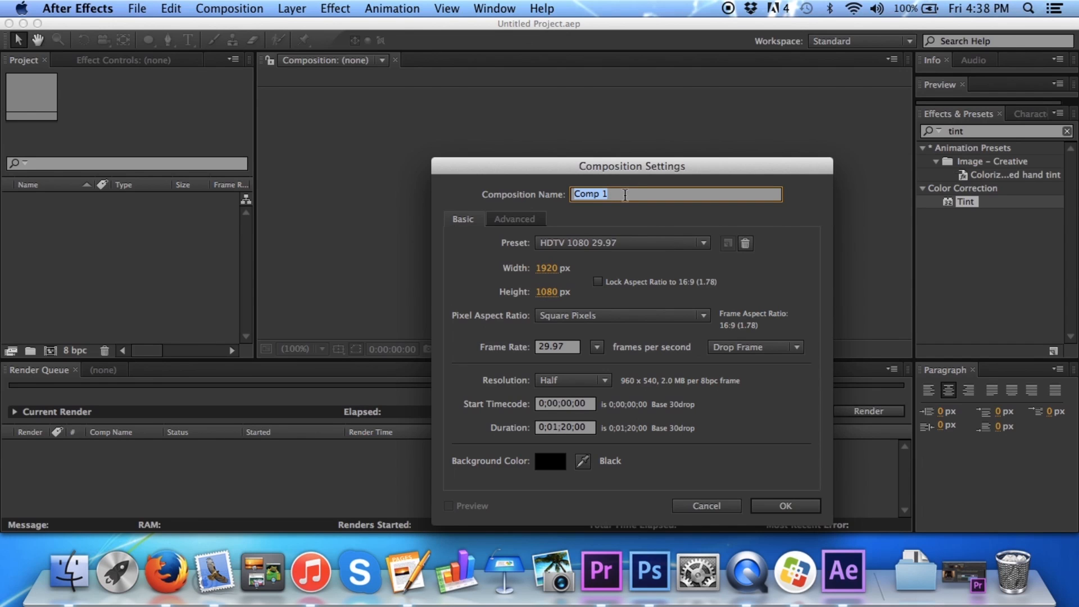
type("Stars and Planet")
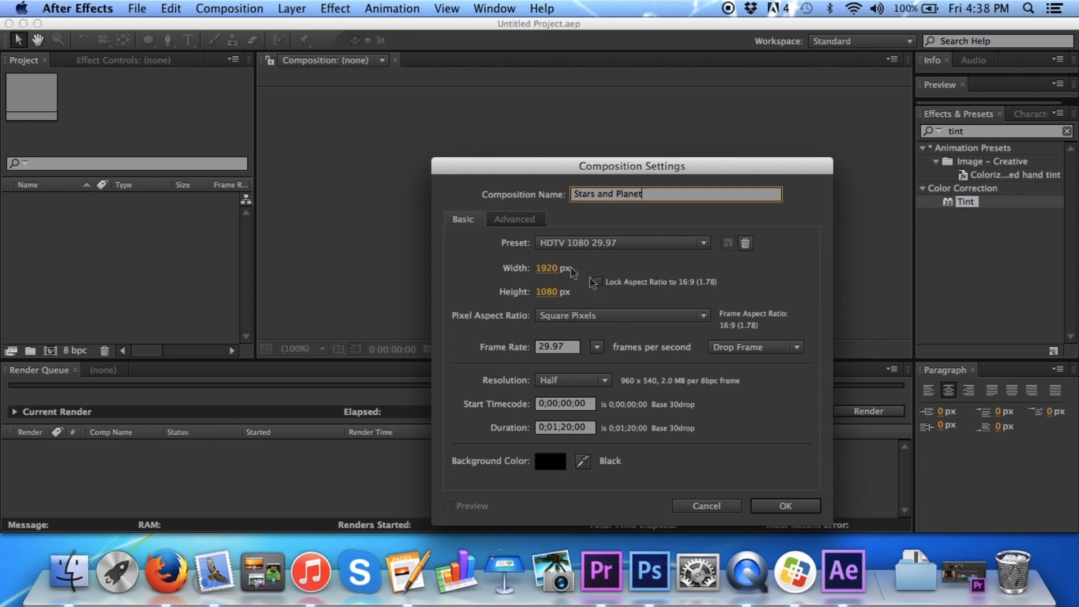
left_click(552, 294)
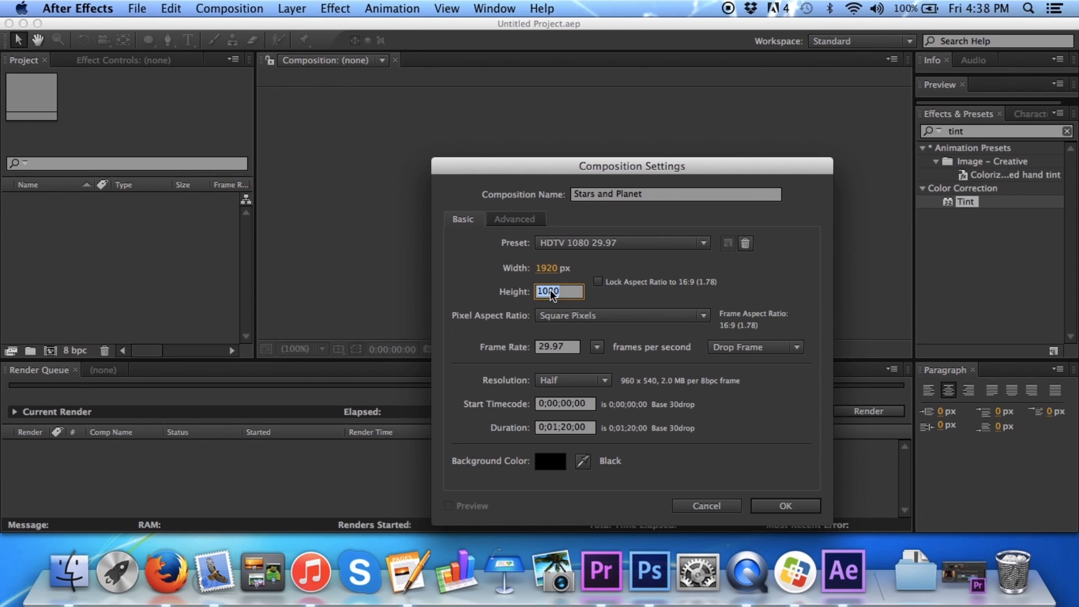
type("2160")
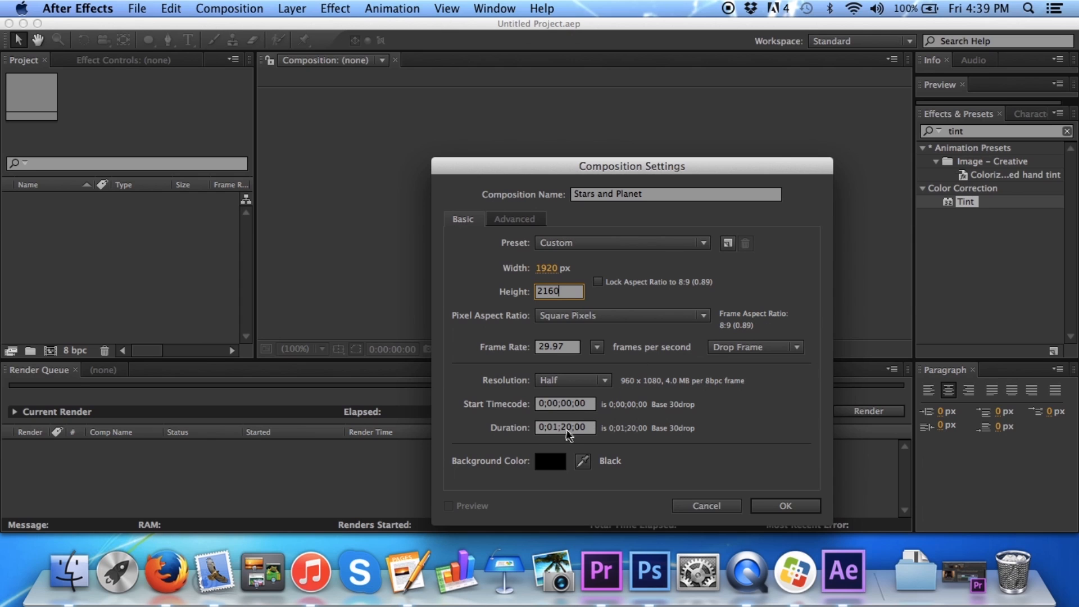
left_click(565, 426)
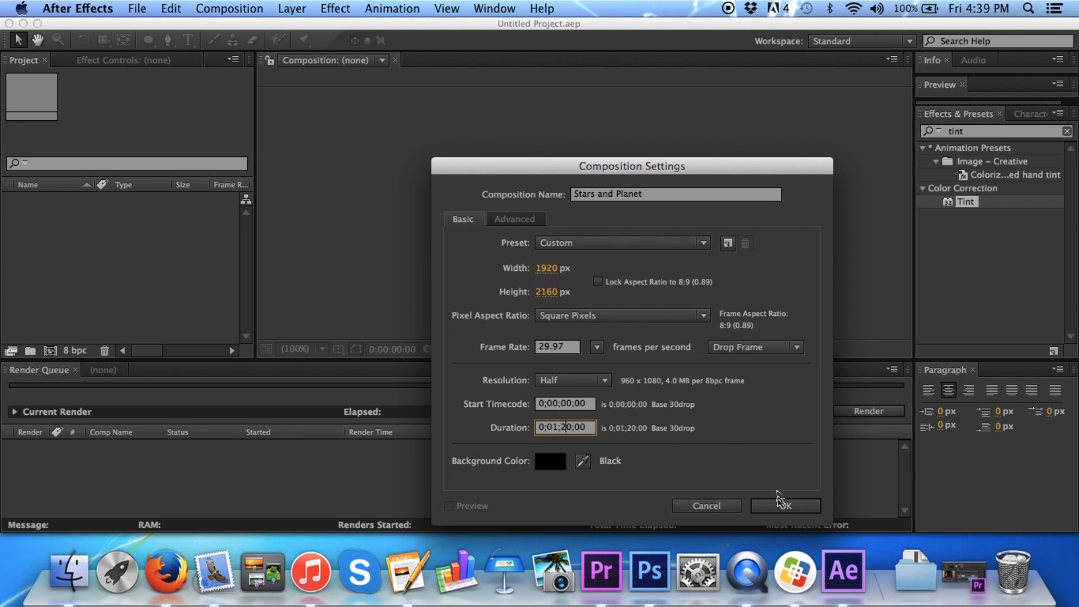
left_click(780, 508)
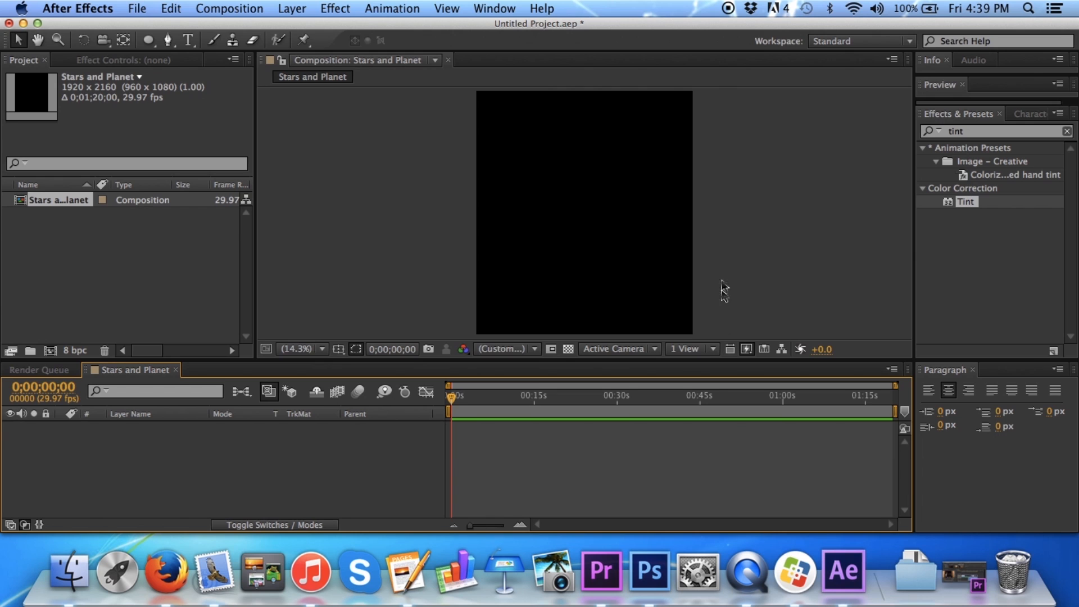
- Create a black, composition-sized solid layer named Solid in the Stars and Planet composition
right_click(228, 458)
mouse_move(388, 378)
left_click(472, 416)
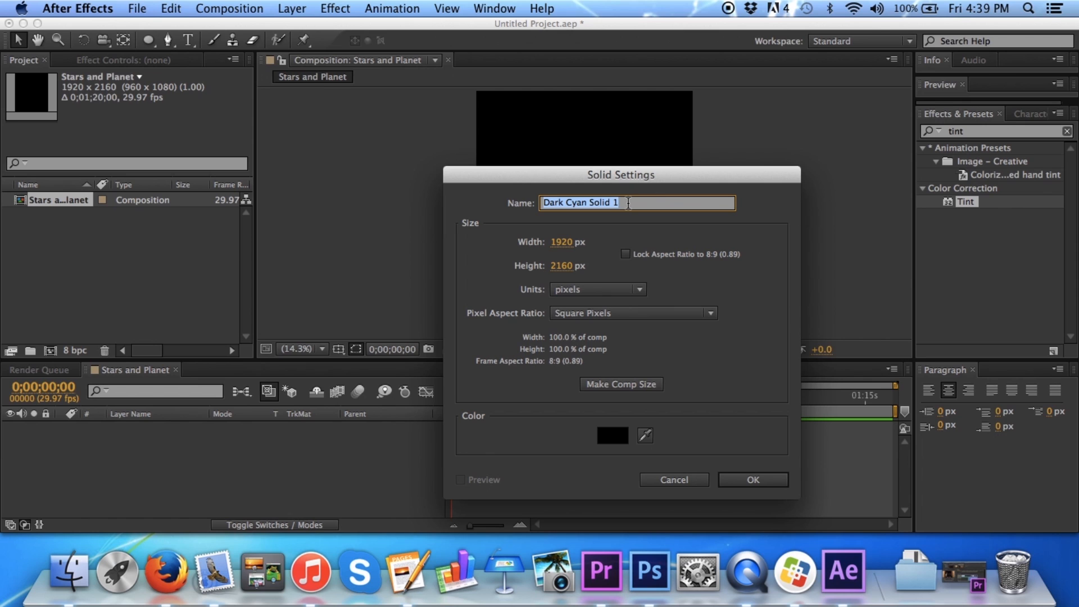
type("Solid")
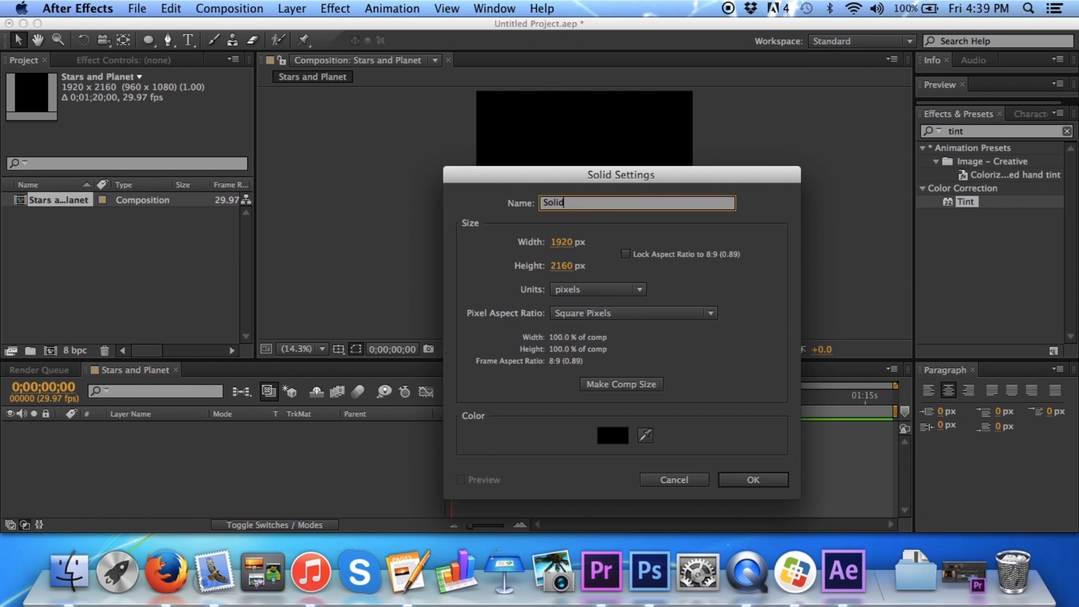
left_click(754, 480)
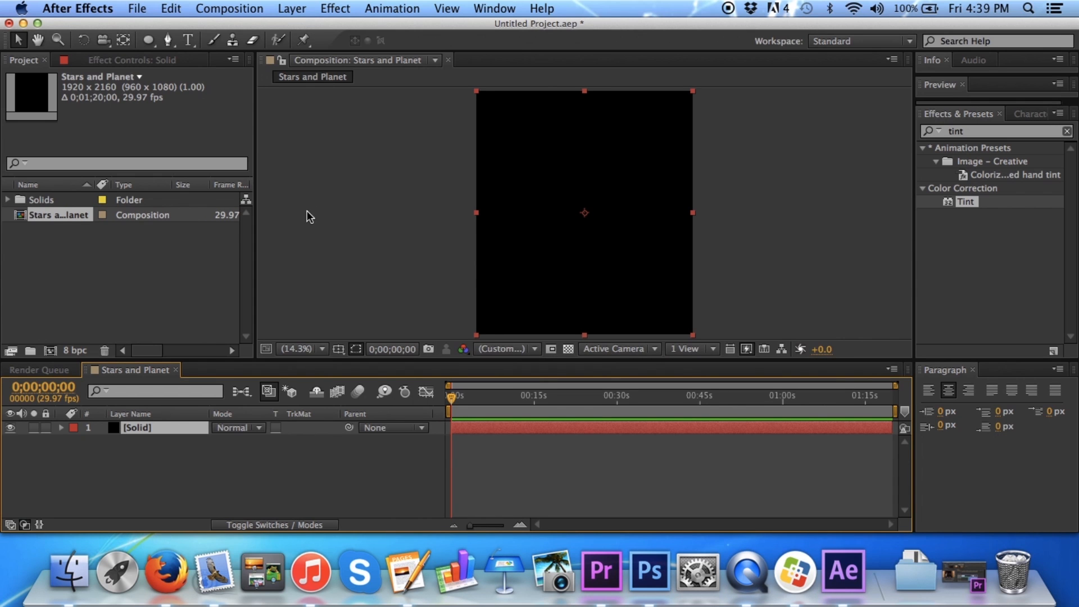
- Apply the Fractal Noise effect to the Solid layer
left_click(336, 9)
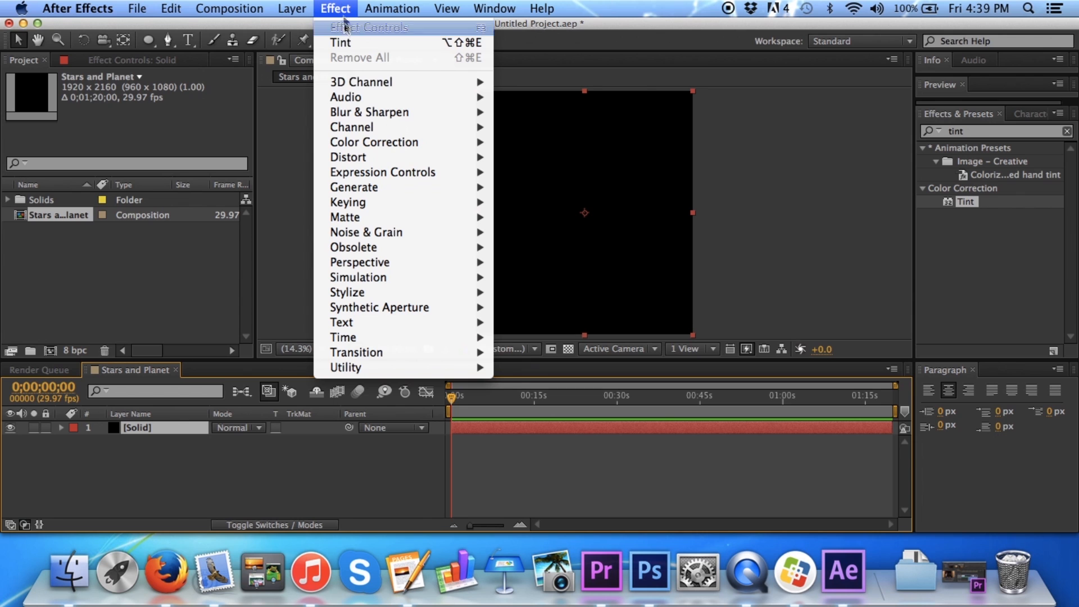
mouse_move(380, 235)
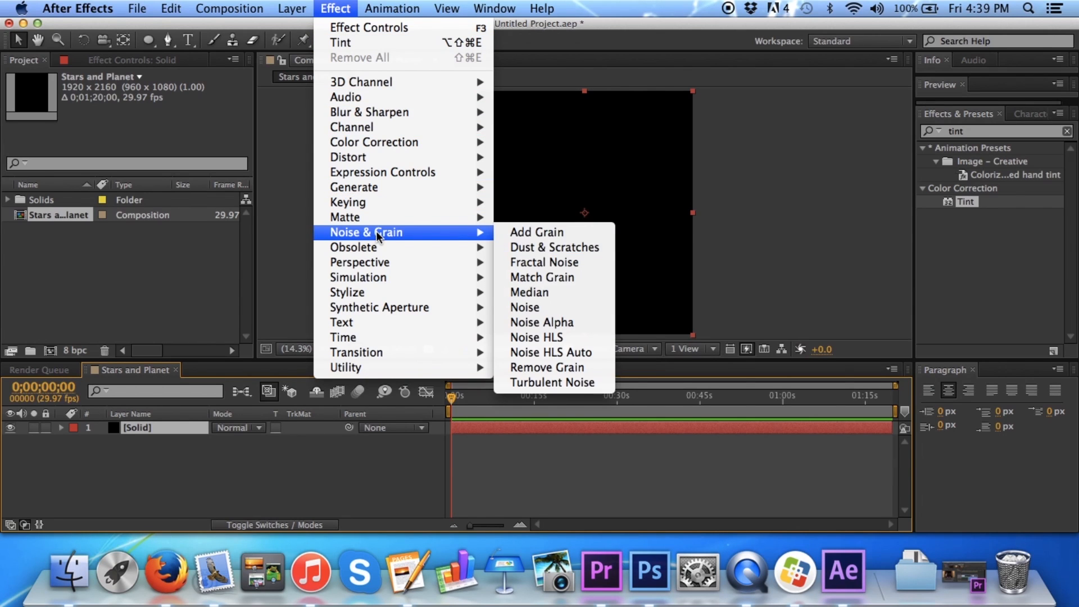
left_click(548, 261)
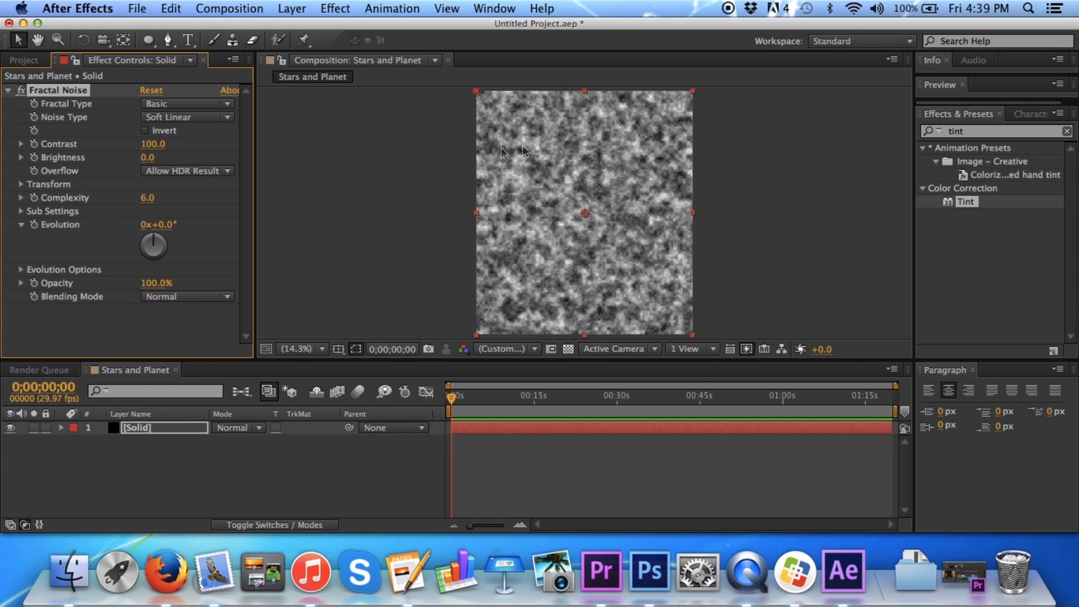
- Set the Fractal Noise contrast to 500 and its brightness to -200
left_click(157, 145)
type("500")
key("Return")
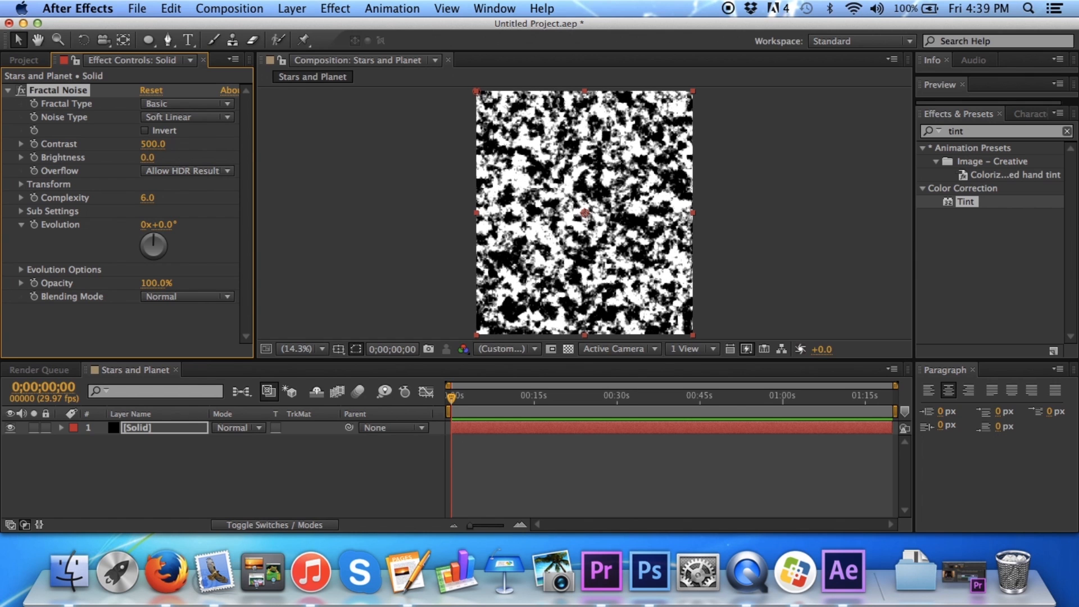
left_click(149, 158)
type("-200")
key("Return")
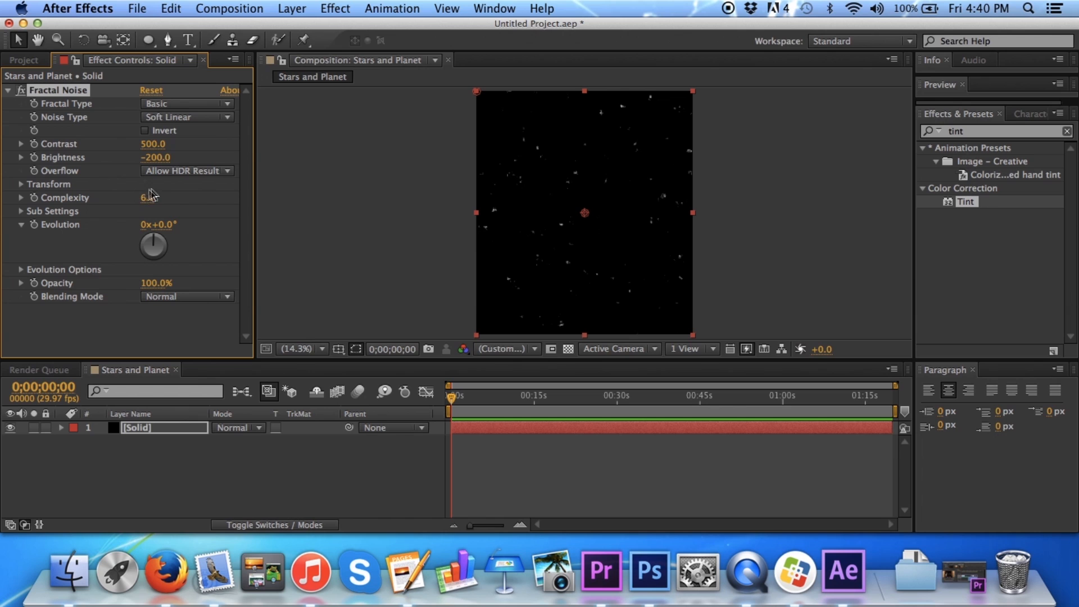
- Set the uniform scale in the Fractal Noise transform settings to 1
left_click(22, 185)
left_click(153, 225)
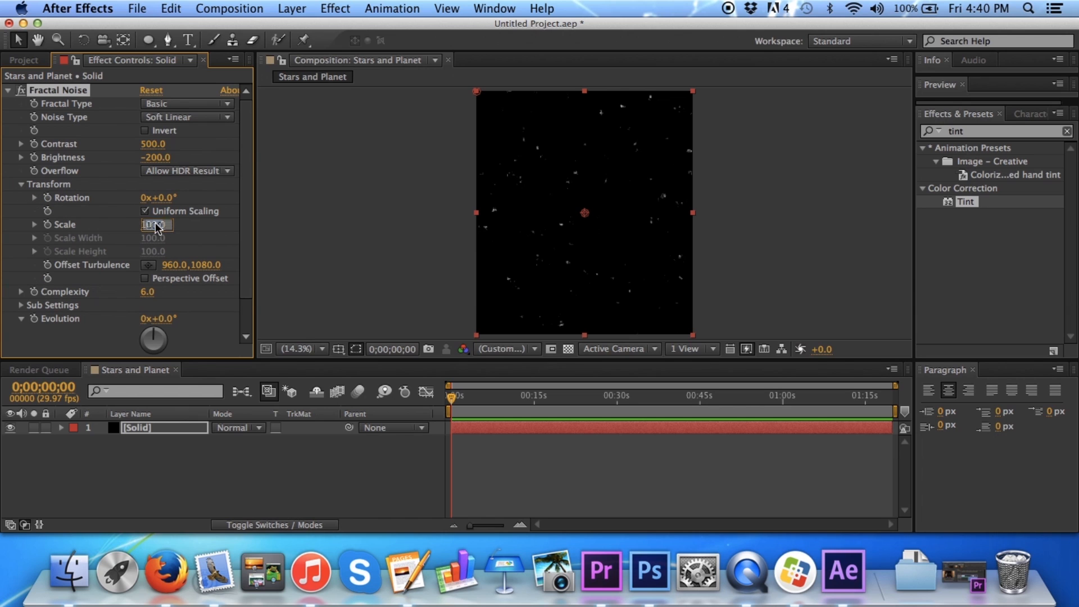
type("1")
key("Return")
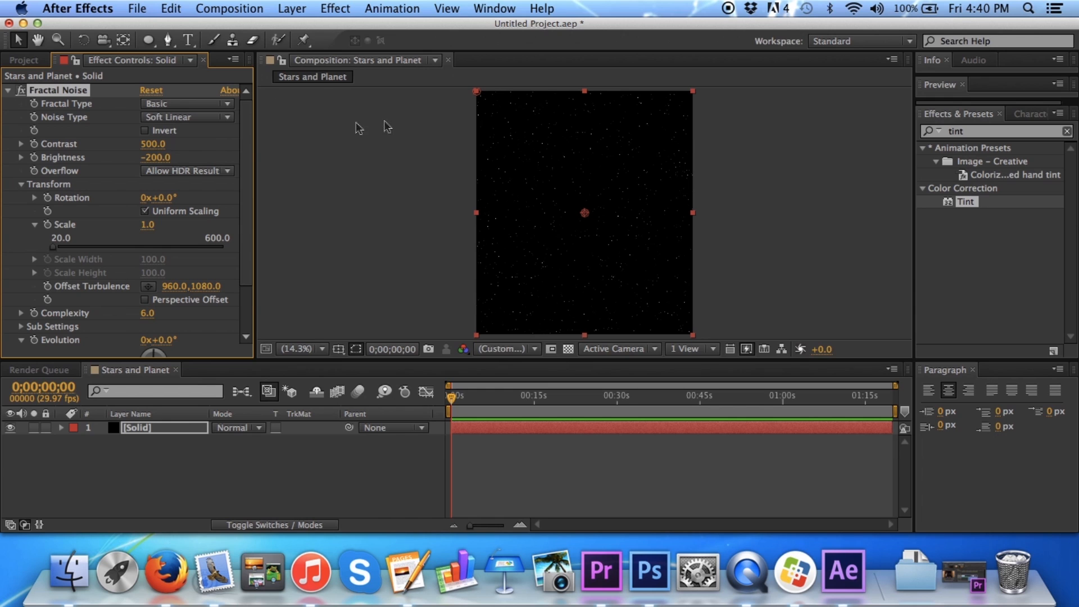
- Place the earth JPEG from the project at the centre of the Stars and Planet composition, above the Solid layer
left_click(24, 60)
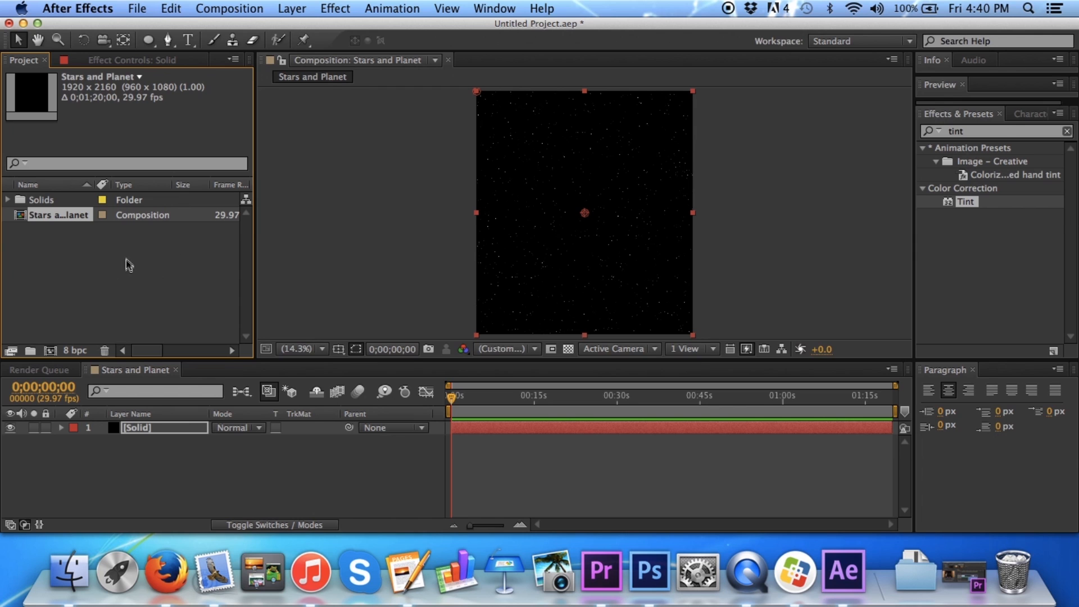
left_click(729, 9)
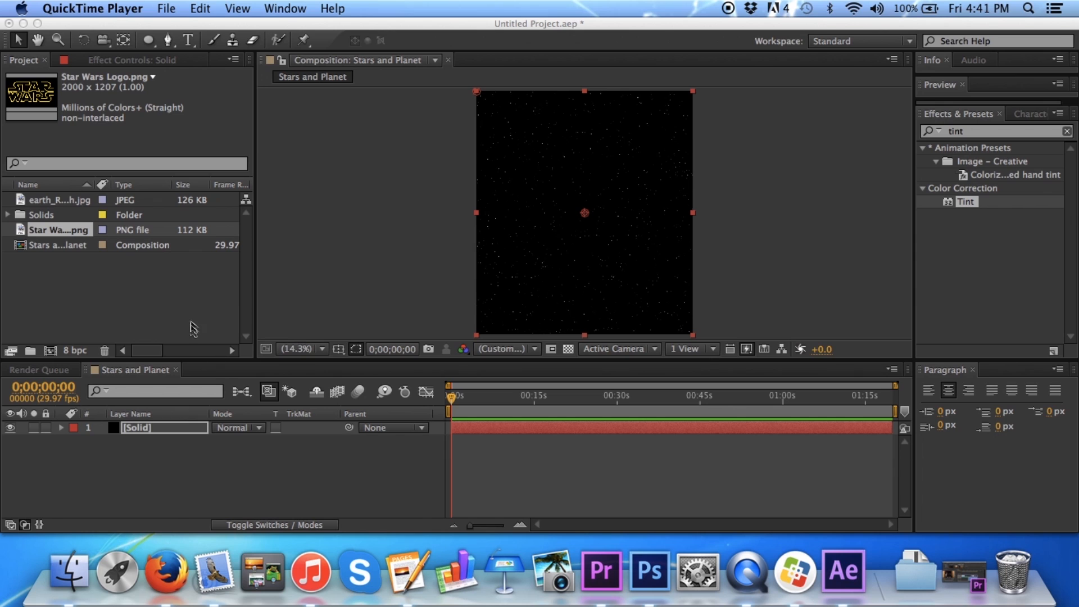
left_click(66, 200)
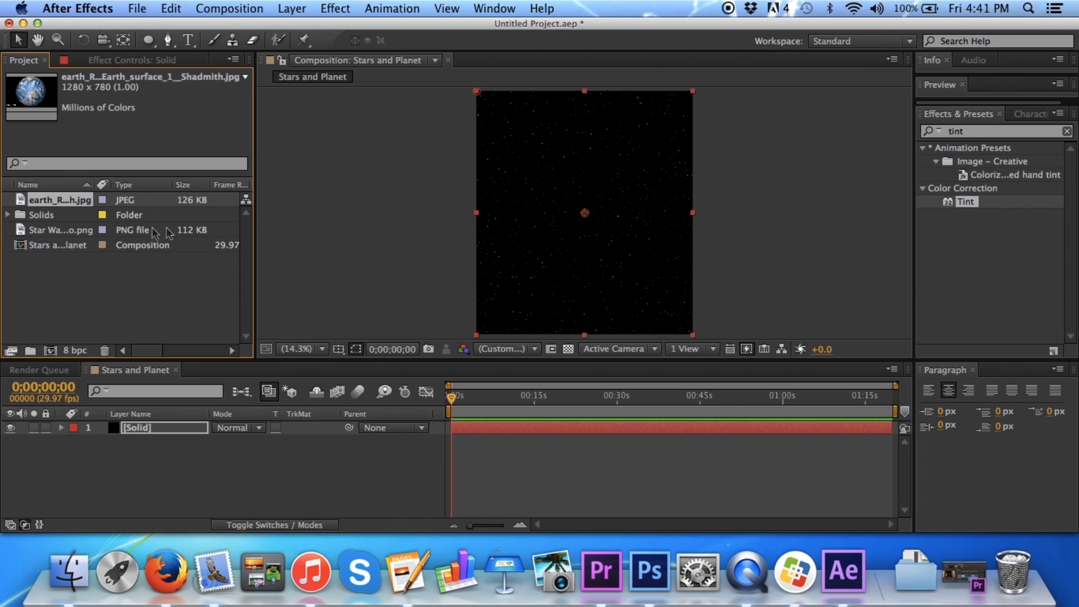
left_click_drag(59, 201, 579, 216)
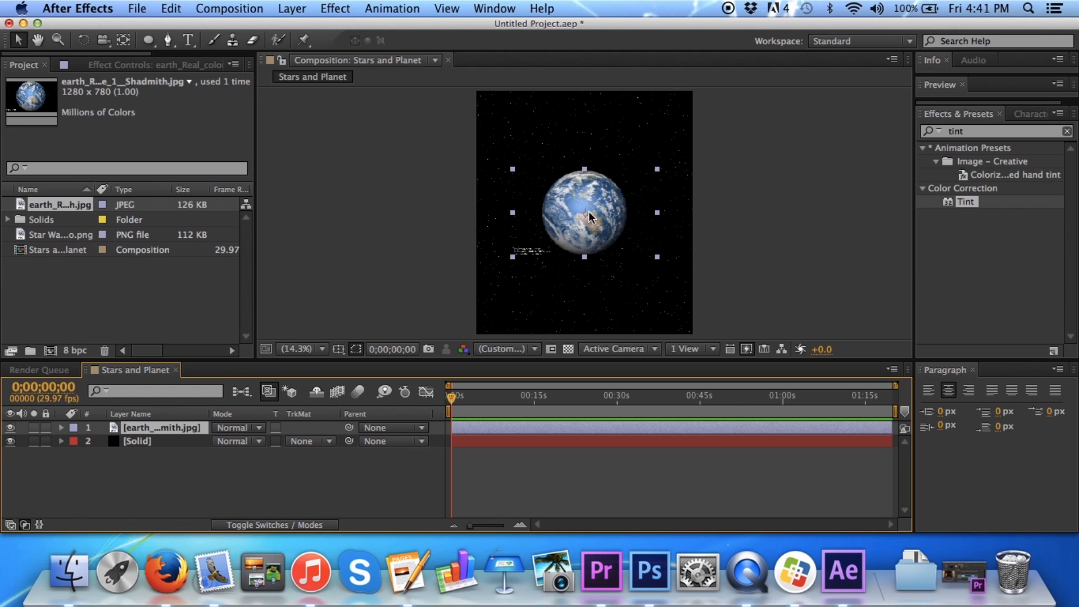
- Move the earth to the bottom of the frame and enlarge it so its curved horizon spans the full width
left_click_drag(591, 204, 590, 312)
left_click_drag(513, 323, 356, 342)
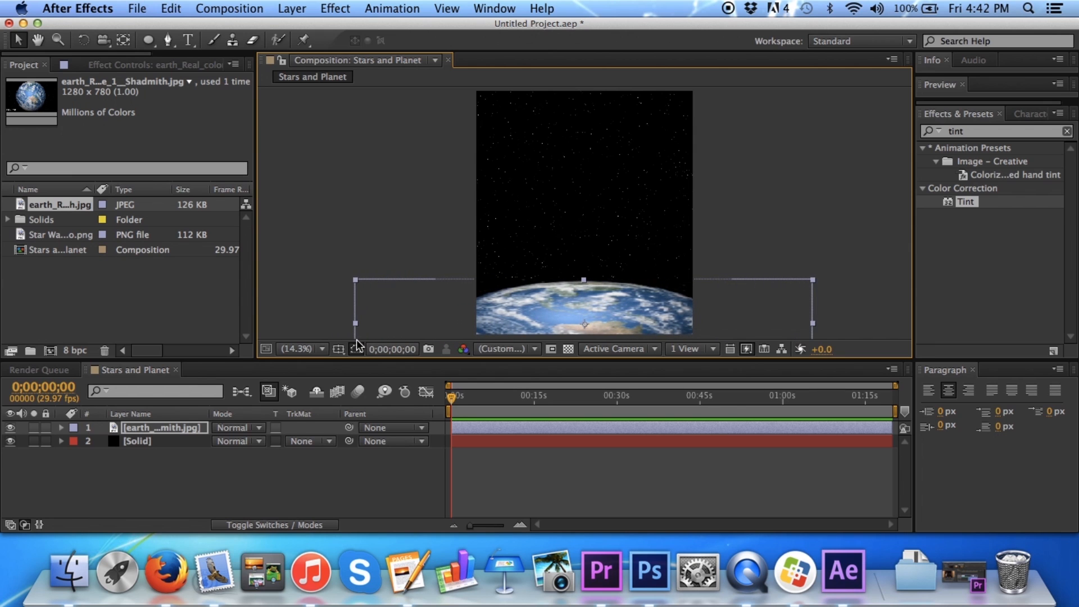
left_click_drag(607, 297, 607, 302)
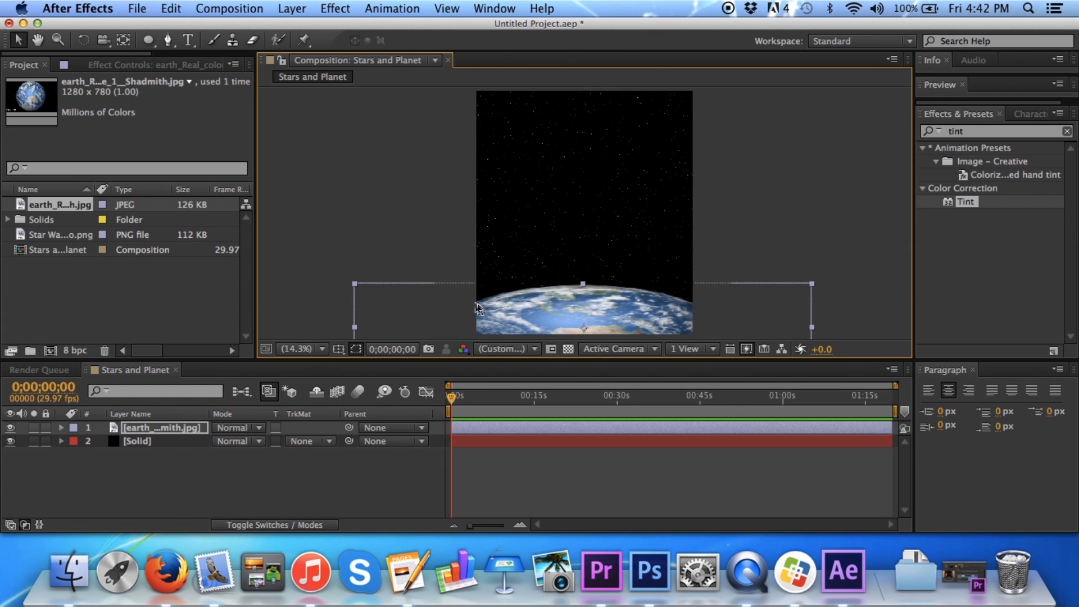
mouse_move(619, 317)
left_mouse_down()
mouse_move(617, 332)
mouse_move(617, 315)
left_mouse_up()
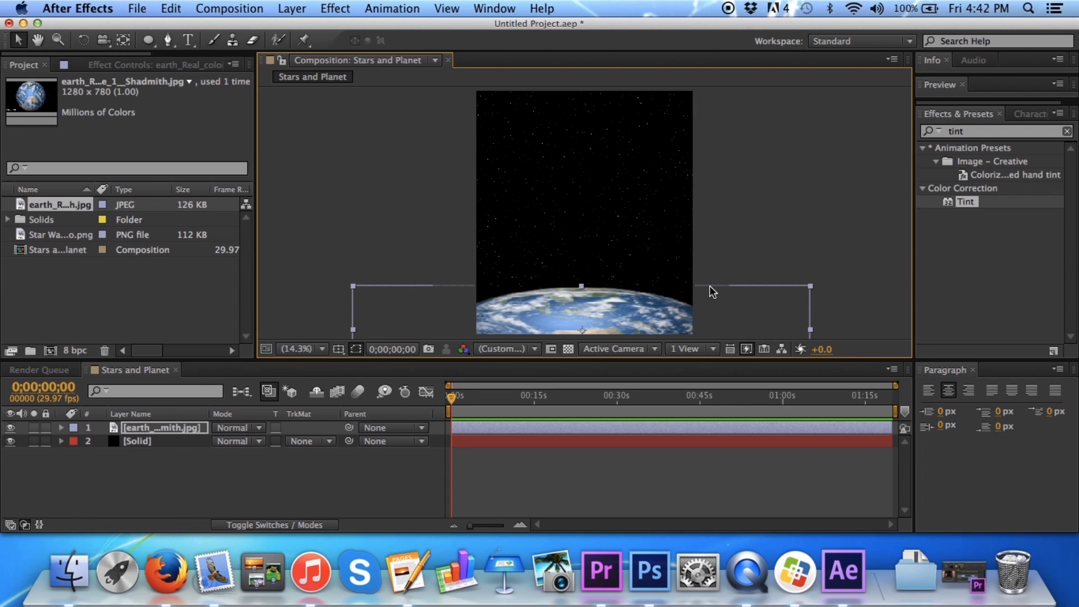
- Add a new comp-sized white solid with colour FFFFFF above the earth layer
right_click(290, 492)
mouse_move(393, 378)
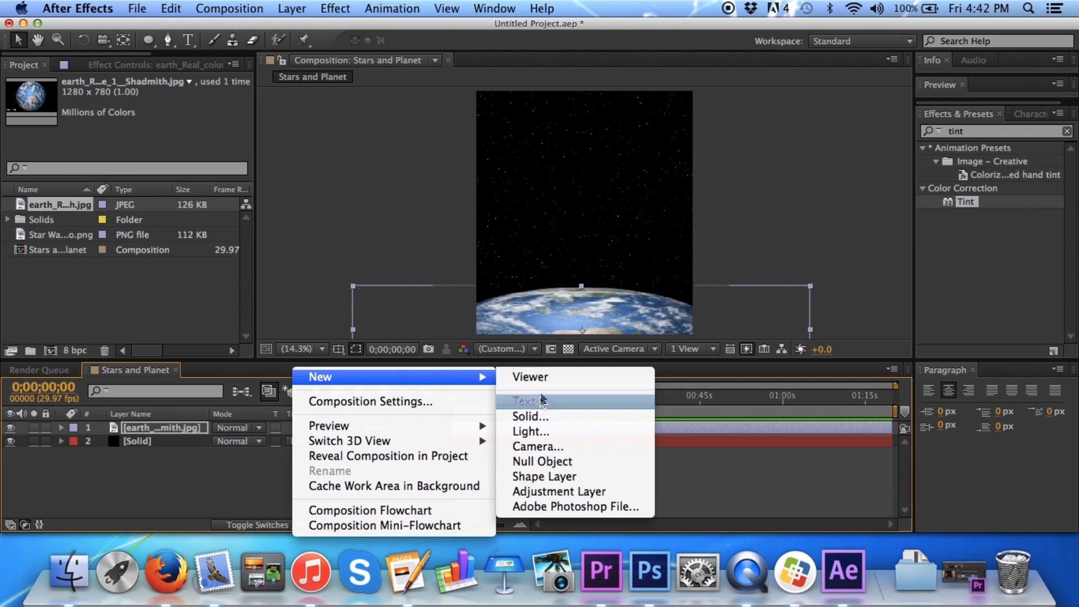
left_click(530, 417)
type("White Solid")
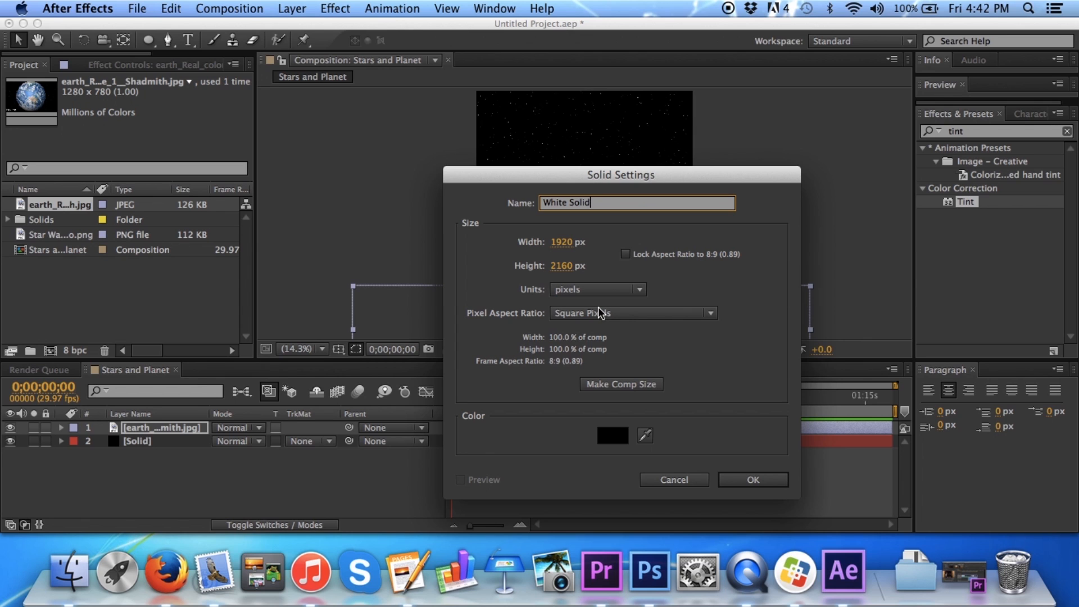
left_click(618, 440)
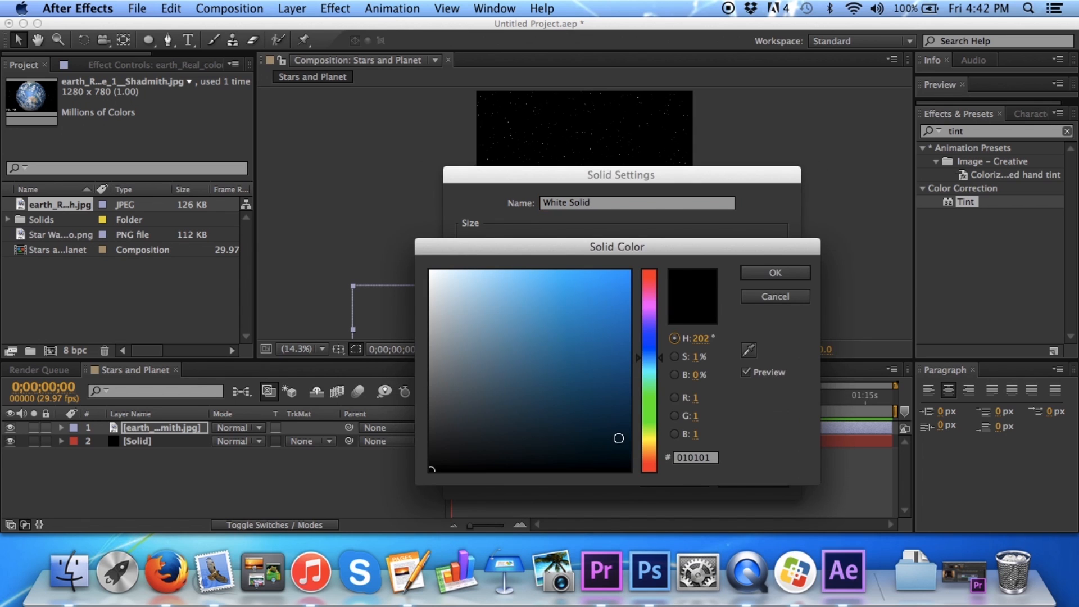
left_click(431, 272)
left_click(711, 459)
type("FFFFFF")
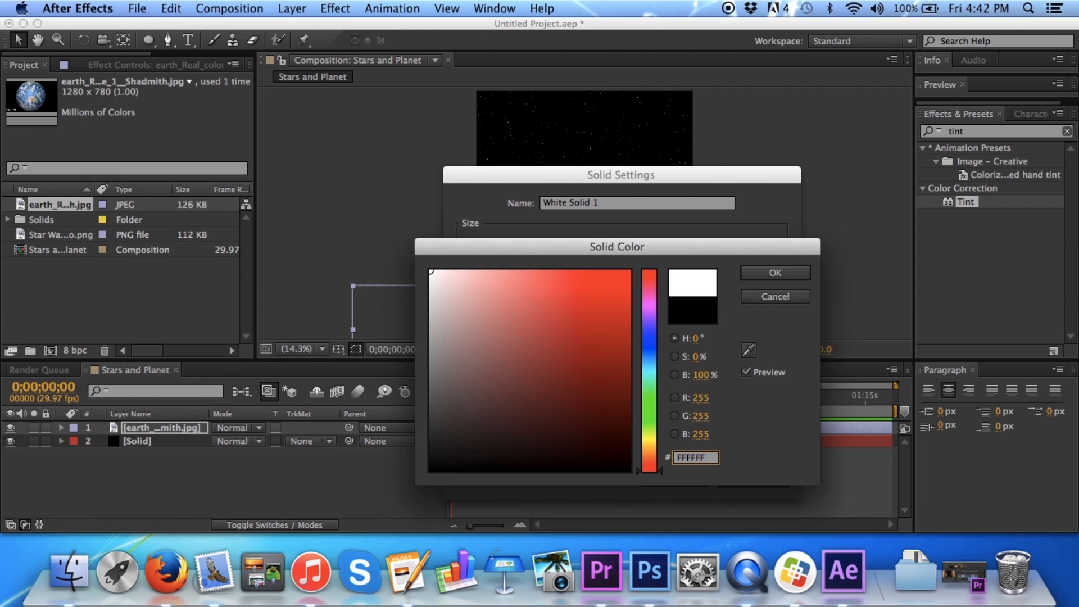
left_click(775, 272)
left_click(743, 476)
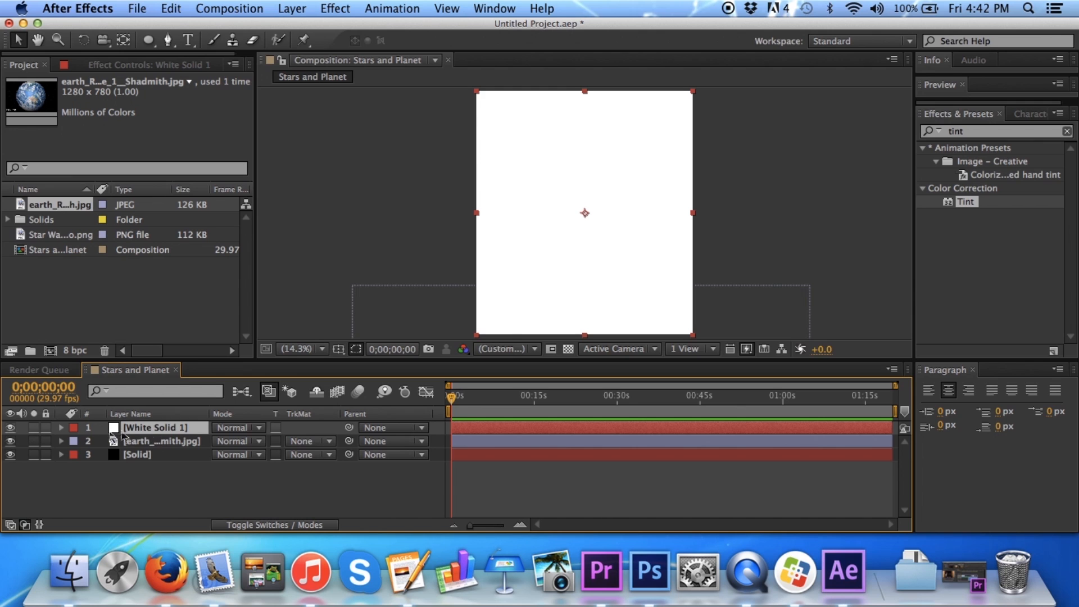
- Hide the white solid and draw a closed RotoBezier mask on it around the visible part of the earth
left_click(11, 428)
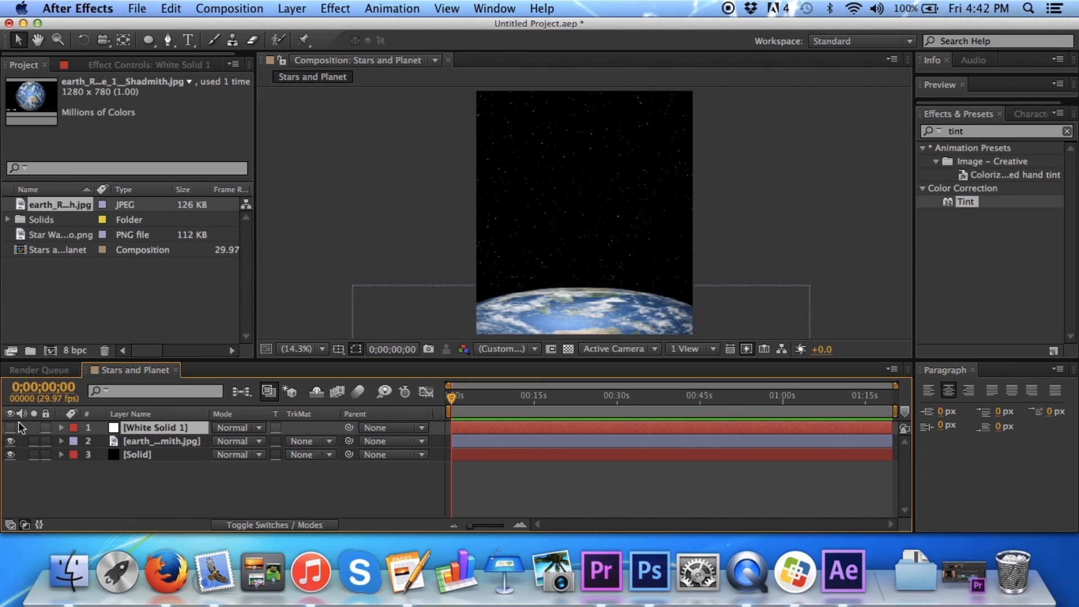
key("g")
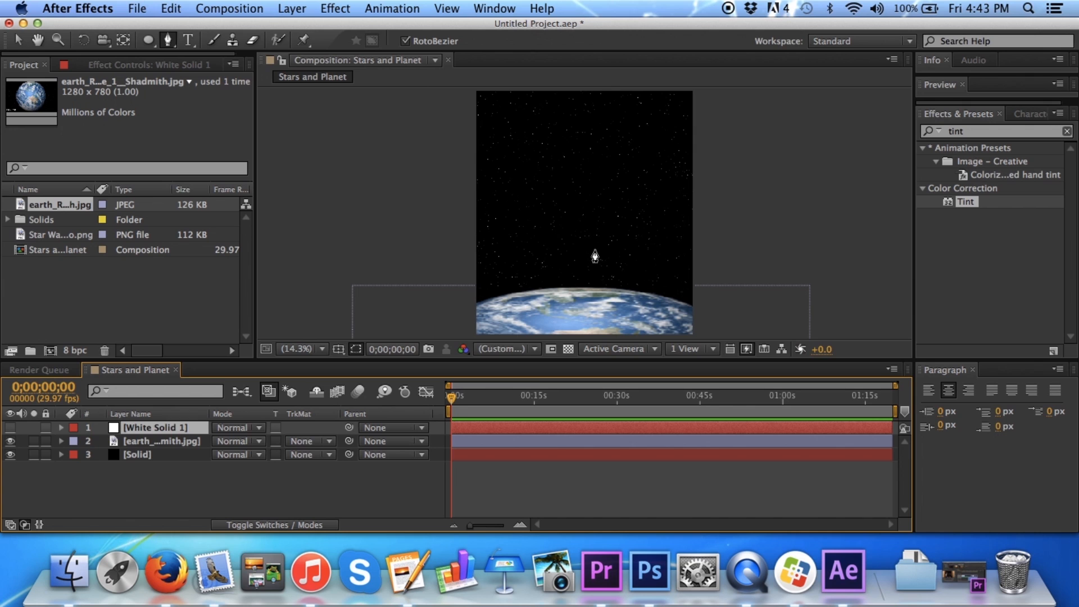
left_click(322, 349)
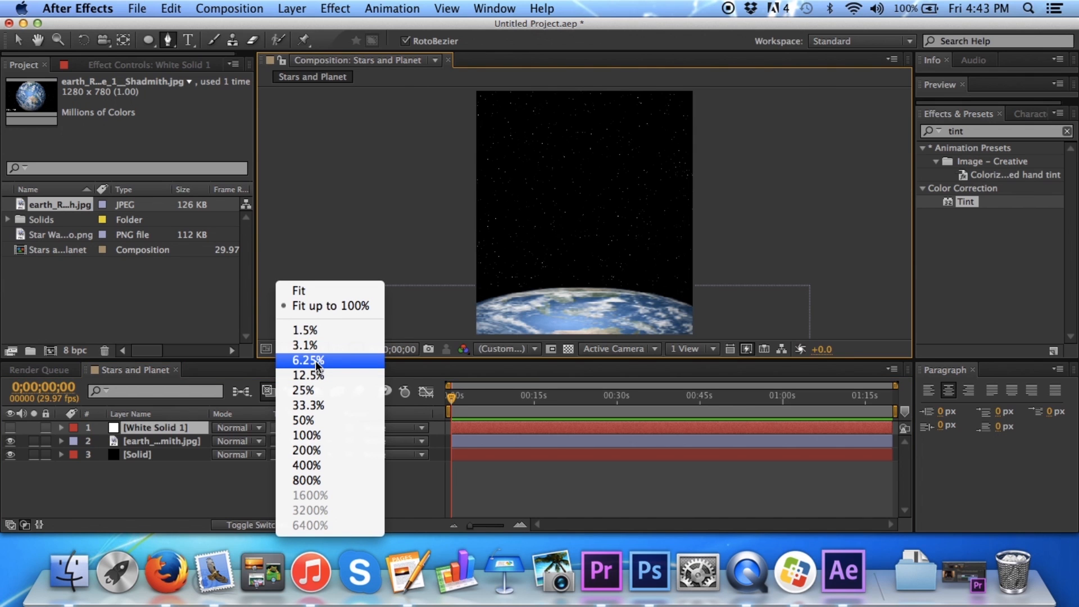
left_click(318, 376)
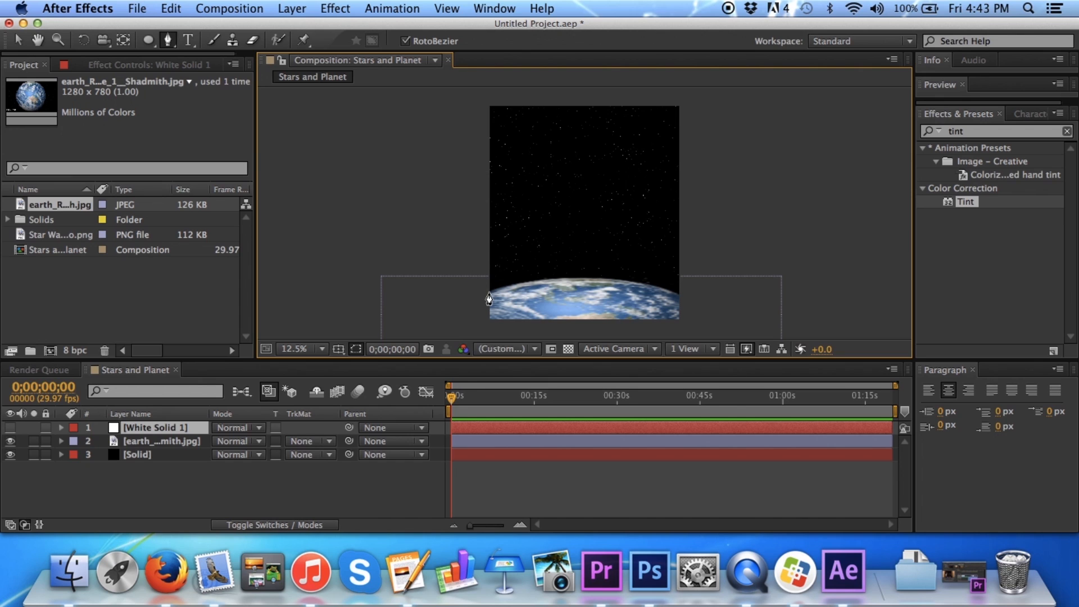
left_click(488, 292)
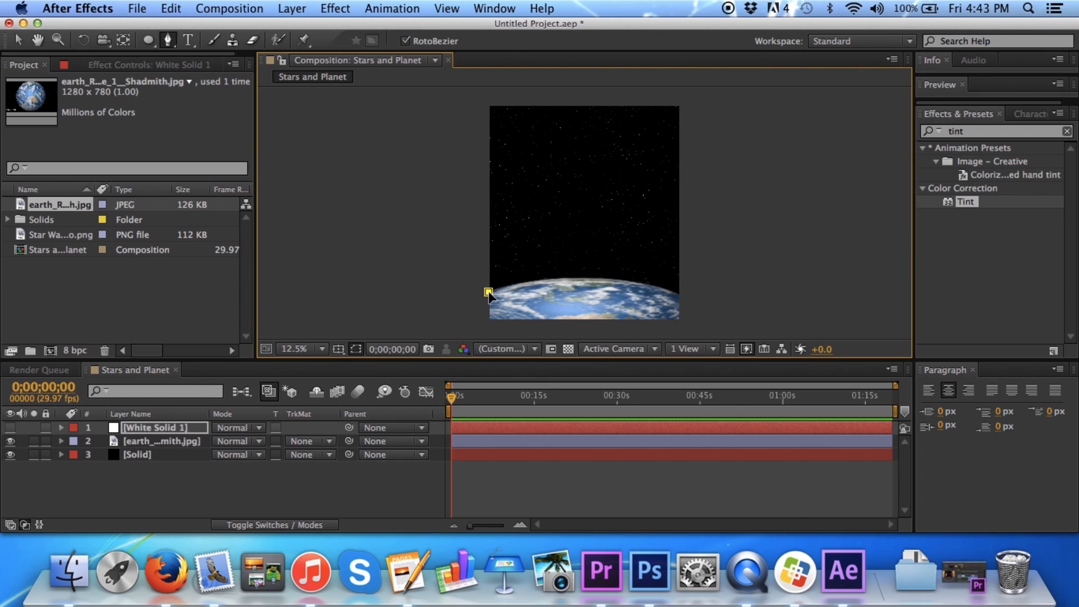
left_click(467, 329)
left_click(704, 331)
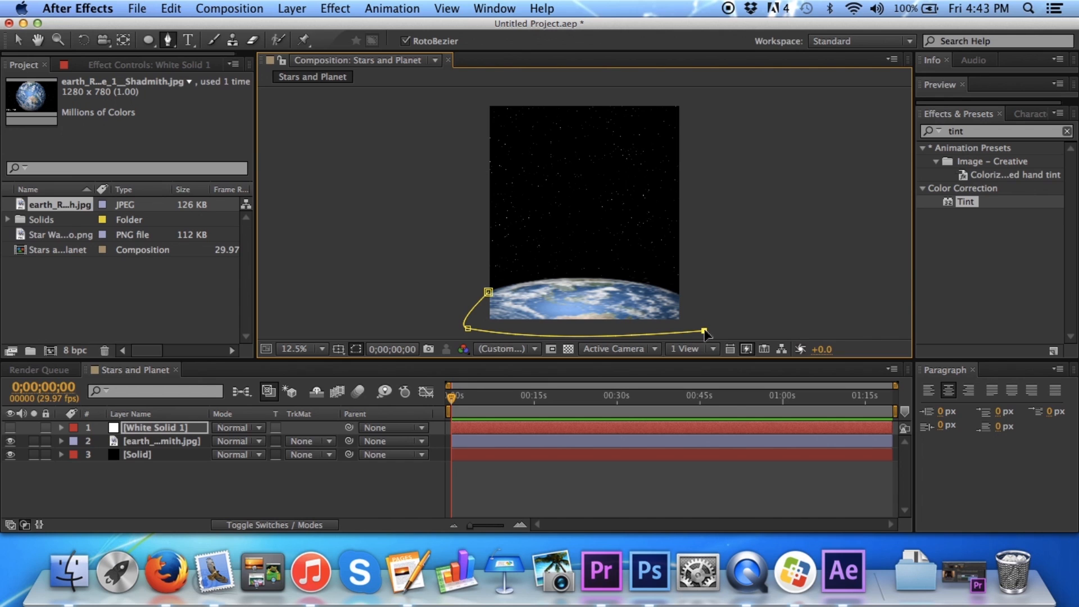
left_click(679, 297)
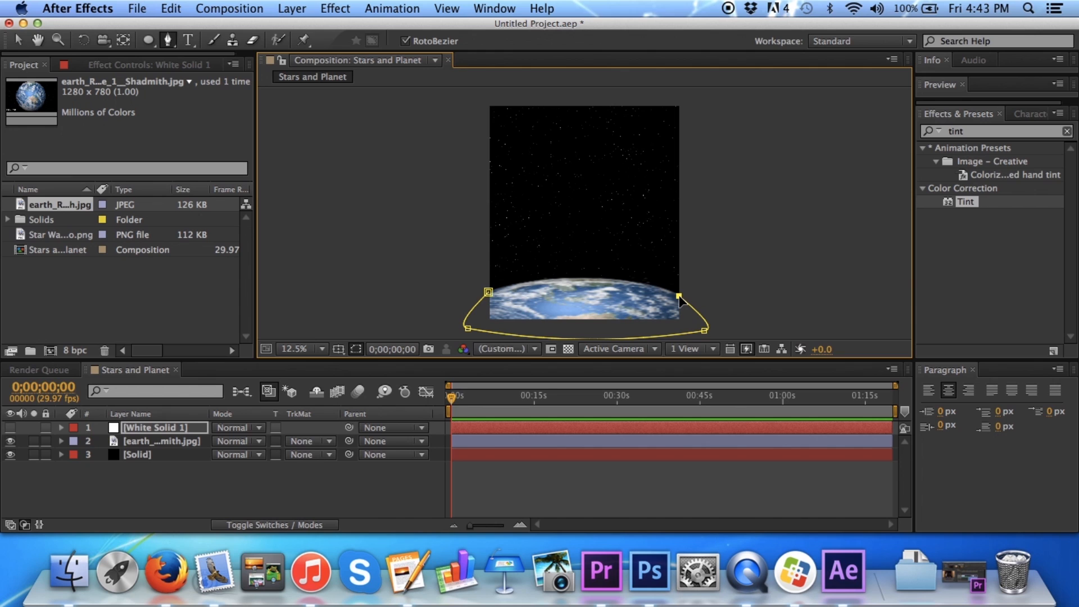
left_click(489, 293)
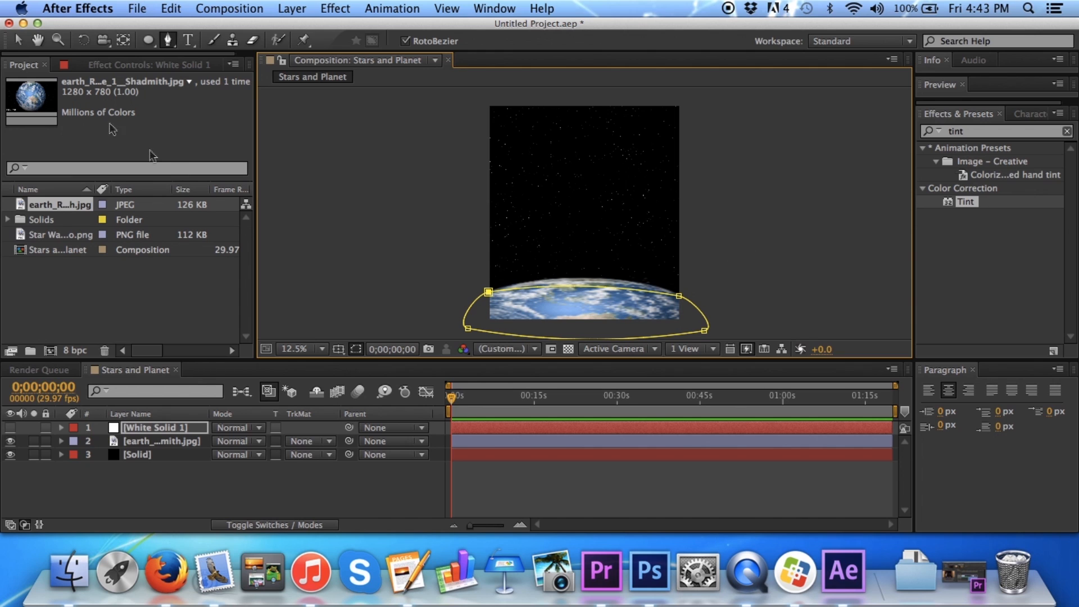
- Adjust the white solid's mask so its upper edge follows the earth's curved horizon
left_click(18, 40)
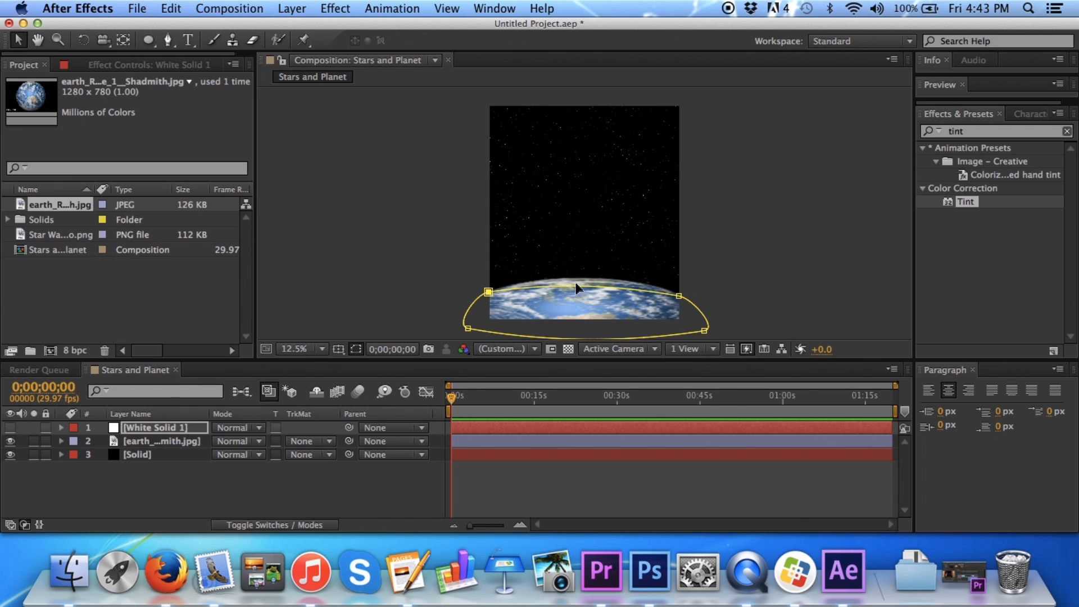
left_click_drag(584, 285, 584, 278)
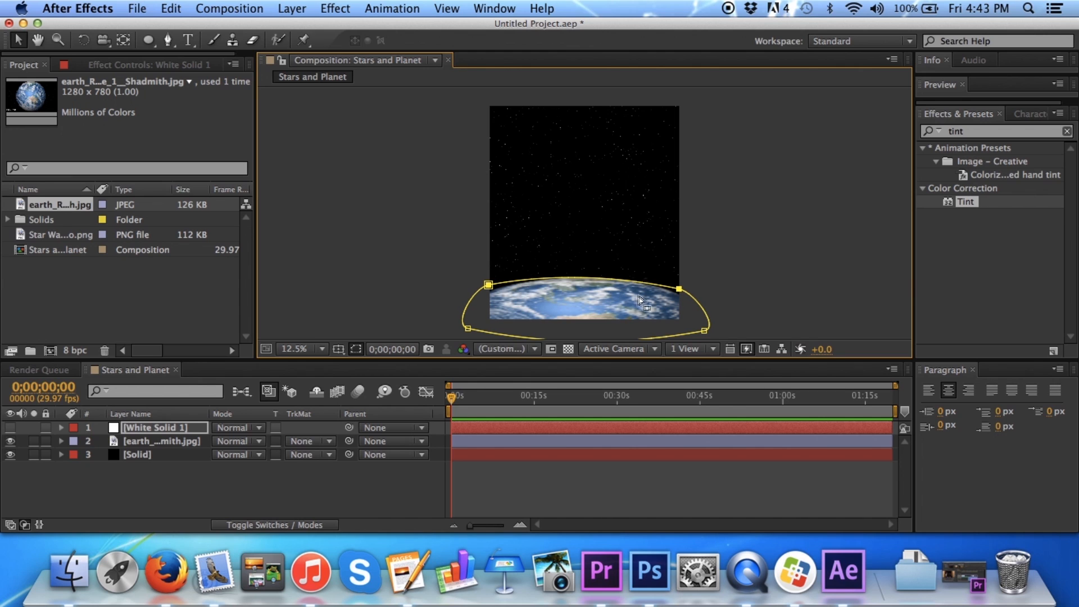
left_click_drag(679, 289, 686, 296)
left_click_drag(497, 293, 494, 287)
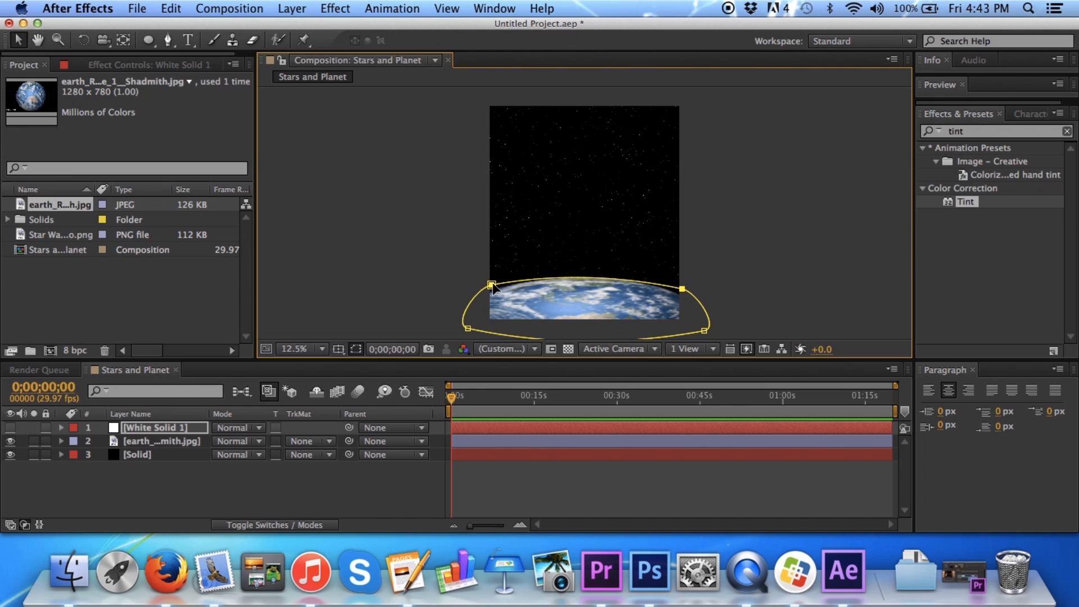
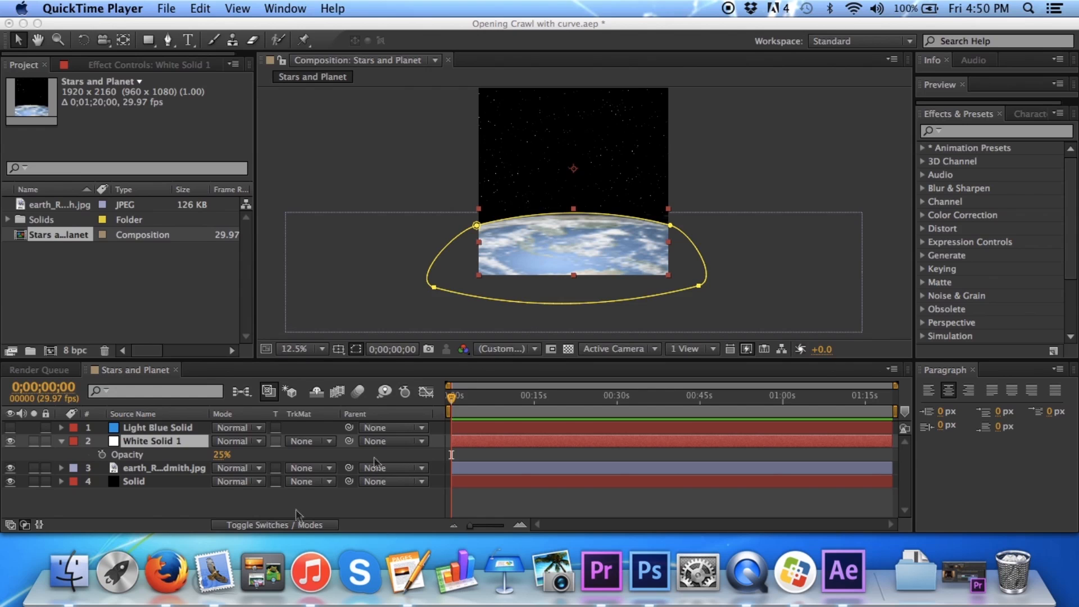
- Compare the earth with White Solid 1 hidden and shown, and check that layer's Opacity property
left_click(11, 443)
left_click(11, 442)
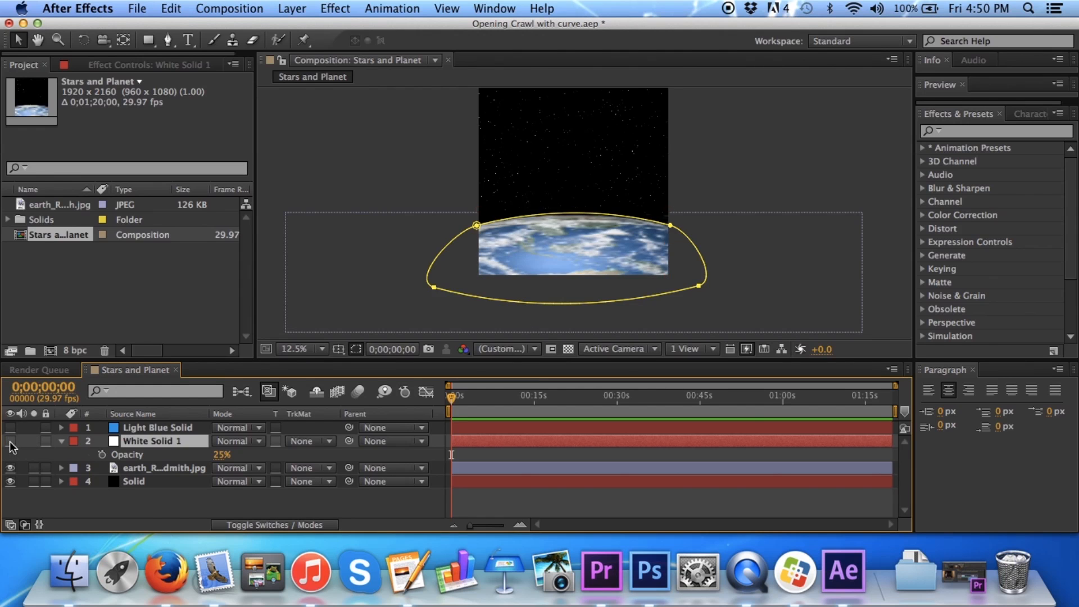
left_click(11, 442)
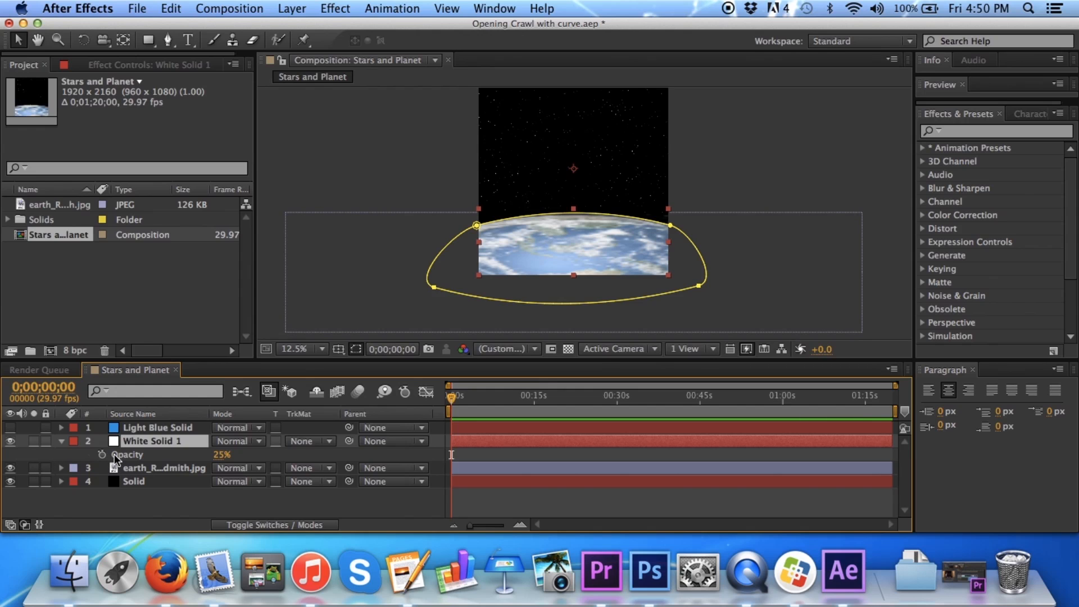
key("t")
key("t")
left_click_drag(224, 454, 257, 456)
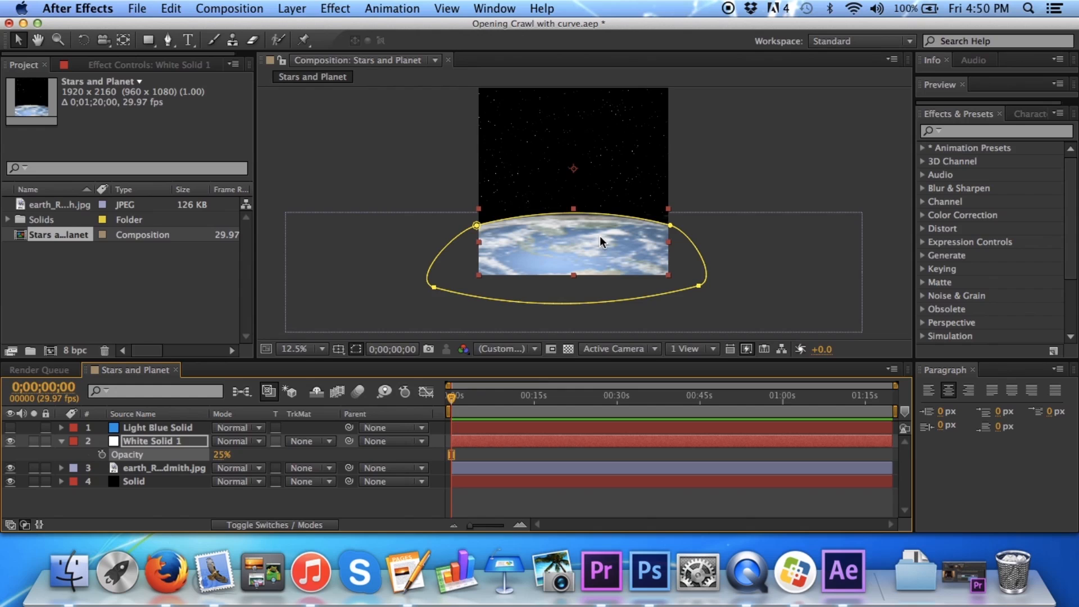
- Move the whole Light Blue Solid mask slightly upward so its upper edge sits above the earth's horizon
left_click(132, 427)
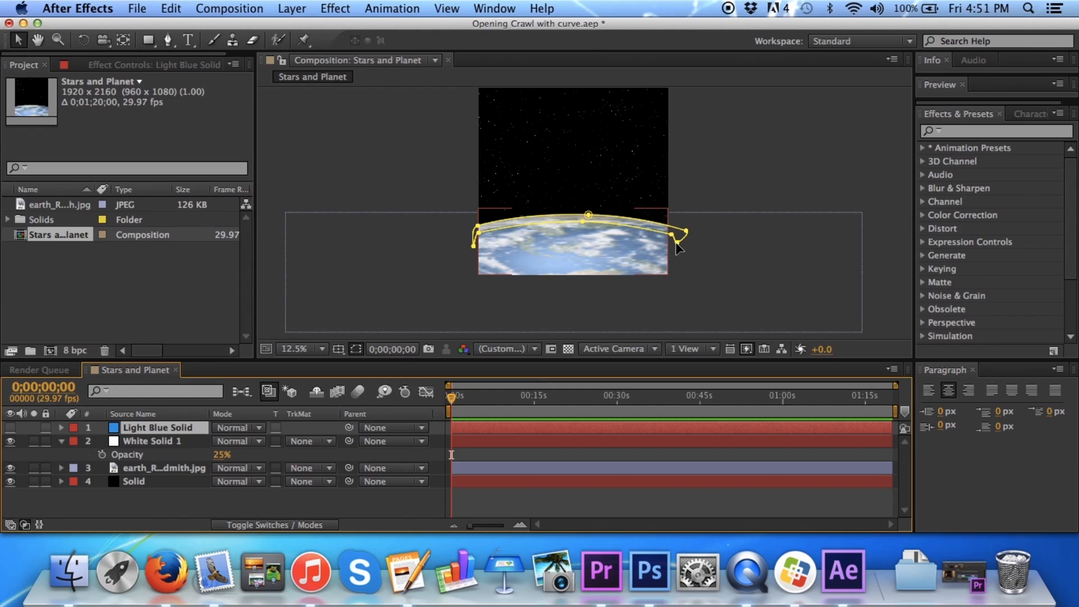
left_click(303, 349)
left_click(303, 389)
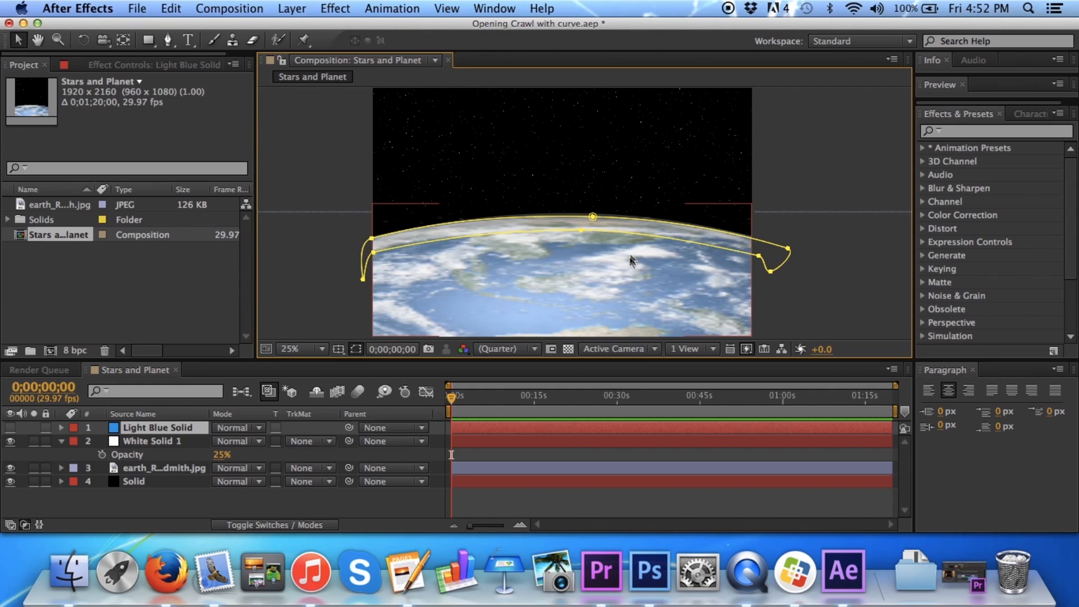
left_click(516, 221)
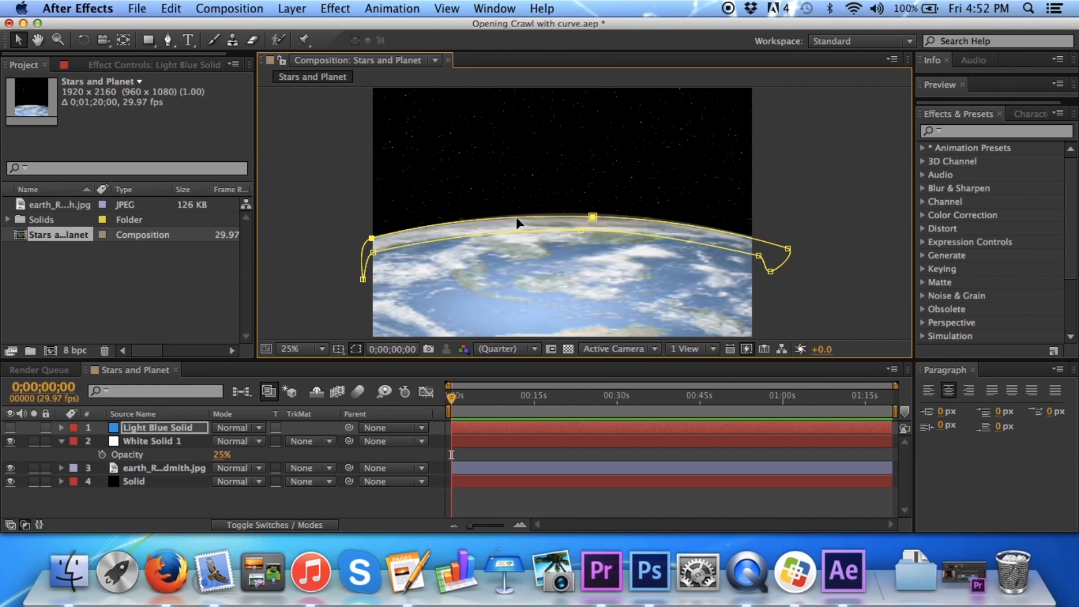
double_click(516, 218)
key("Up")
key("Up")
key("Up")
key("Up")
key("Up")
key("Up")
key("Up")
key("Up")
key("Up")
key("Up")
key("Up")
key("Up")
key("Up")
key("Up")
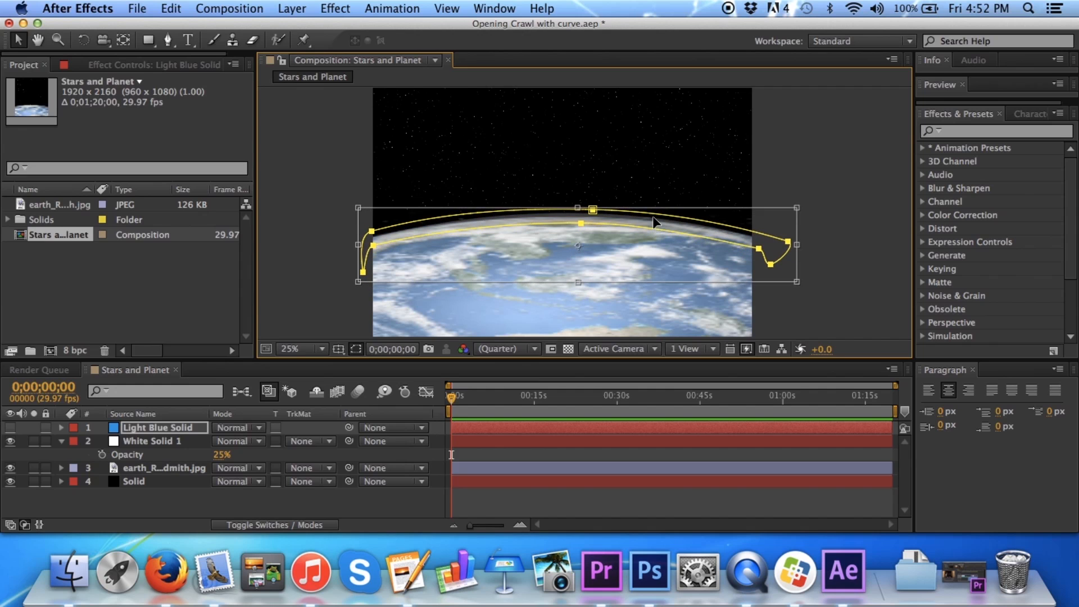
key("Up")
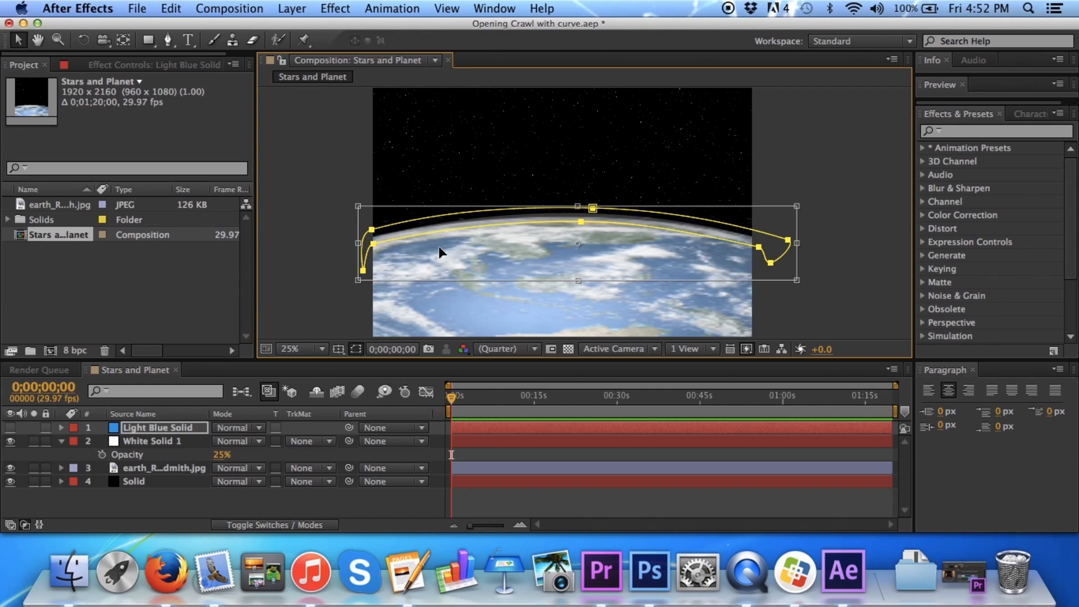
- Set the Mask Feather of Mask 1 on the Light Blue Solid to 16 pixels
left_click(62, 428)
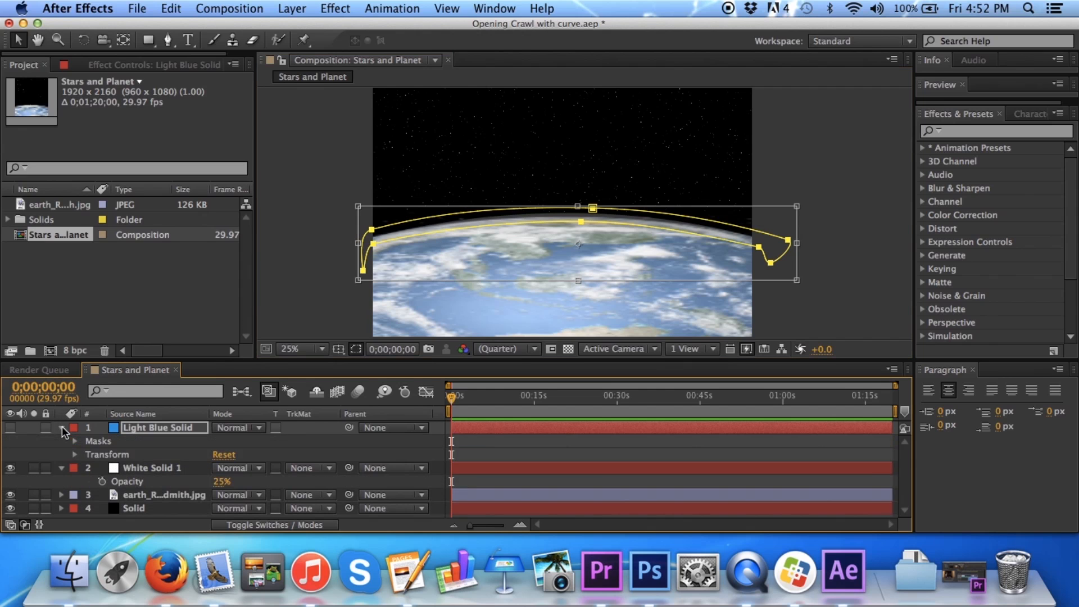
left_click(75, 441)
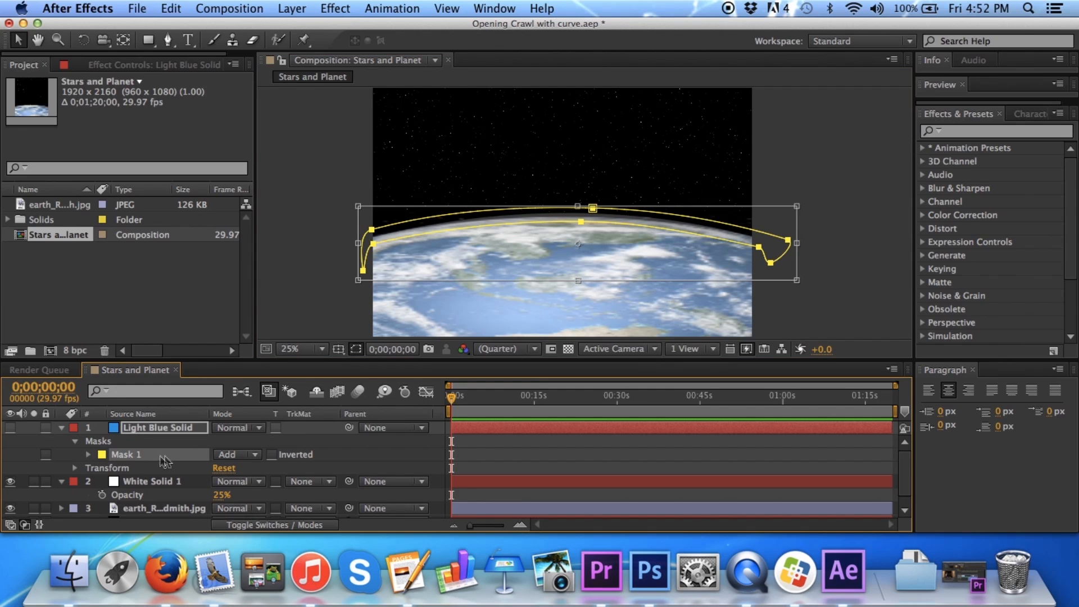
left_click(88, 455)
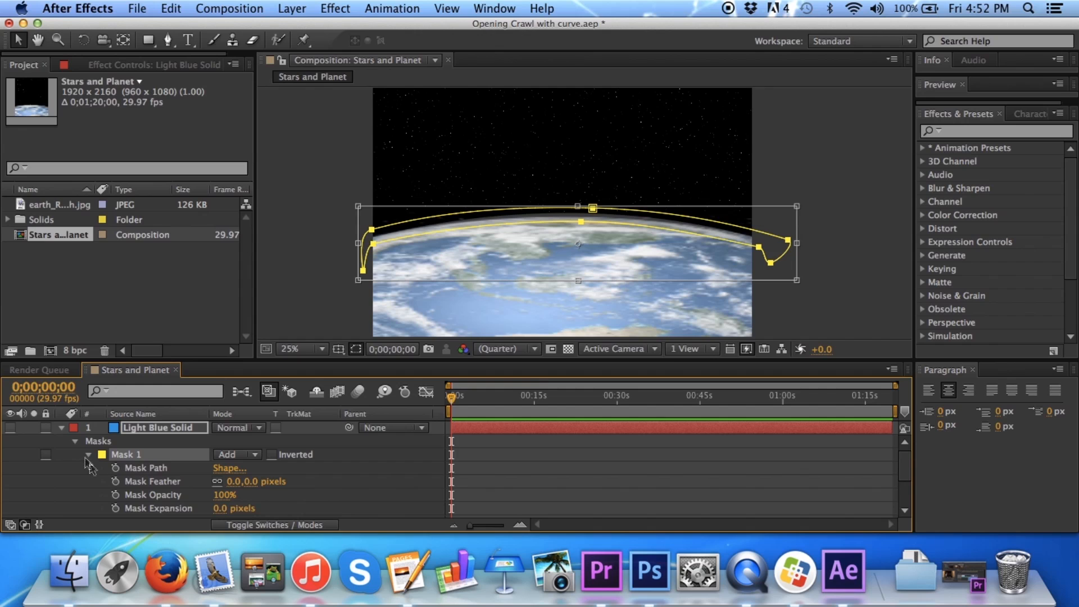
left_click(250, 482)
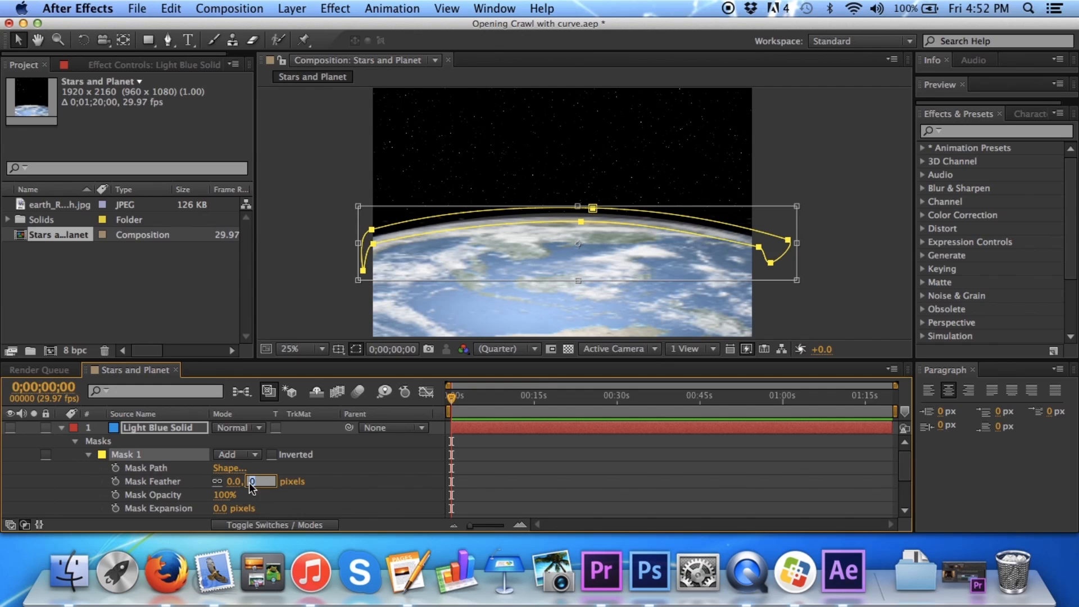
type("16")
key("Return")
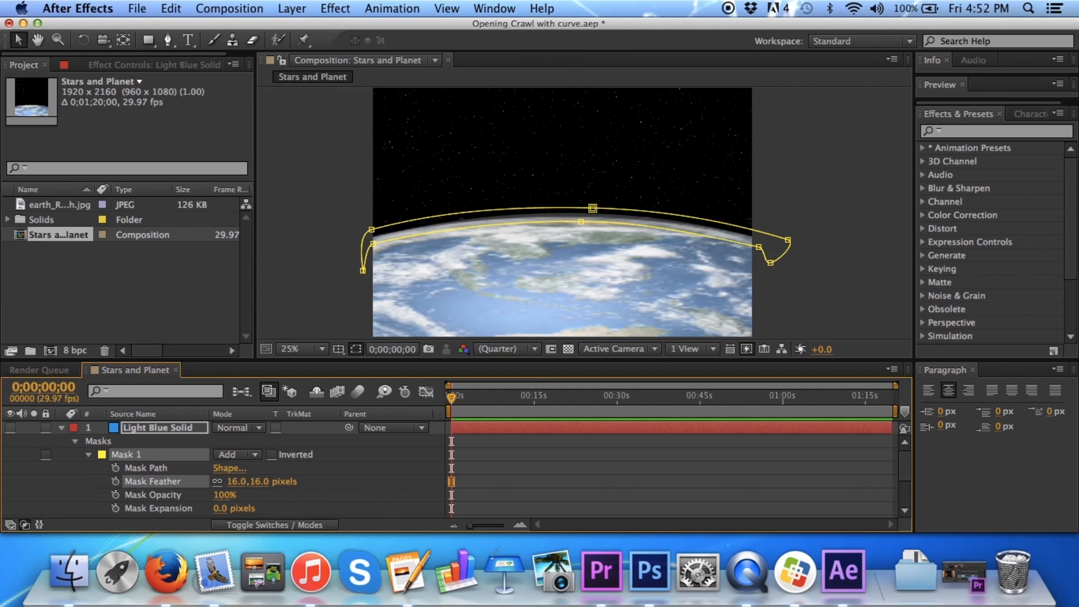
- Make the Light Blue Solid visible and set its opacity to 45%
left_click(11, 428)
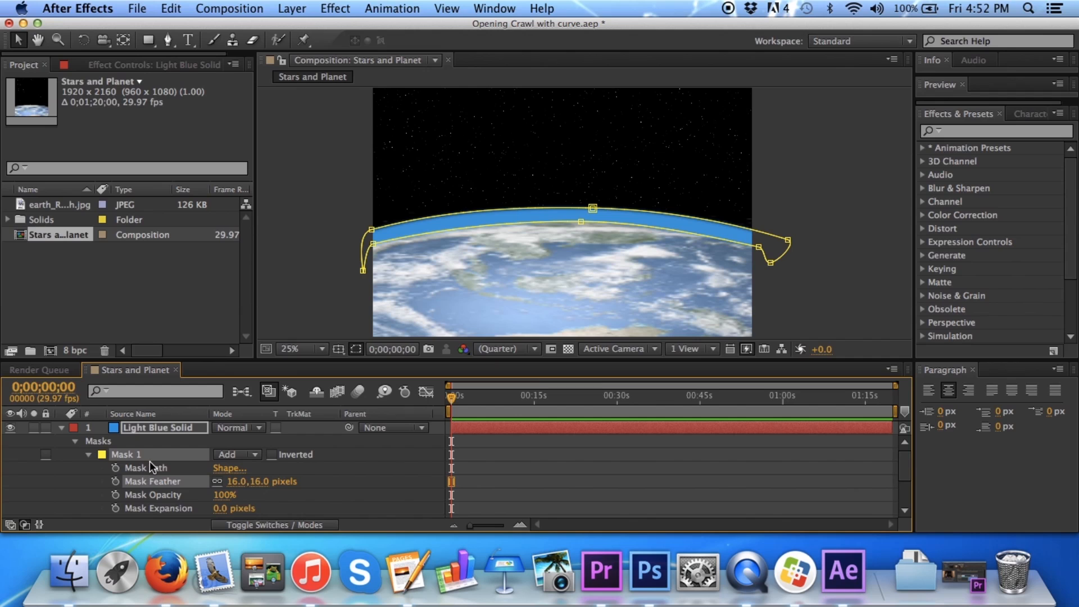
key("t")
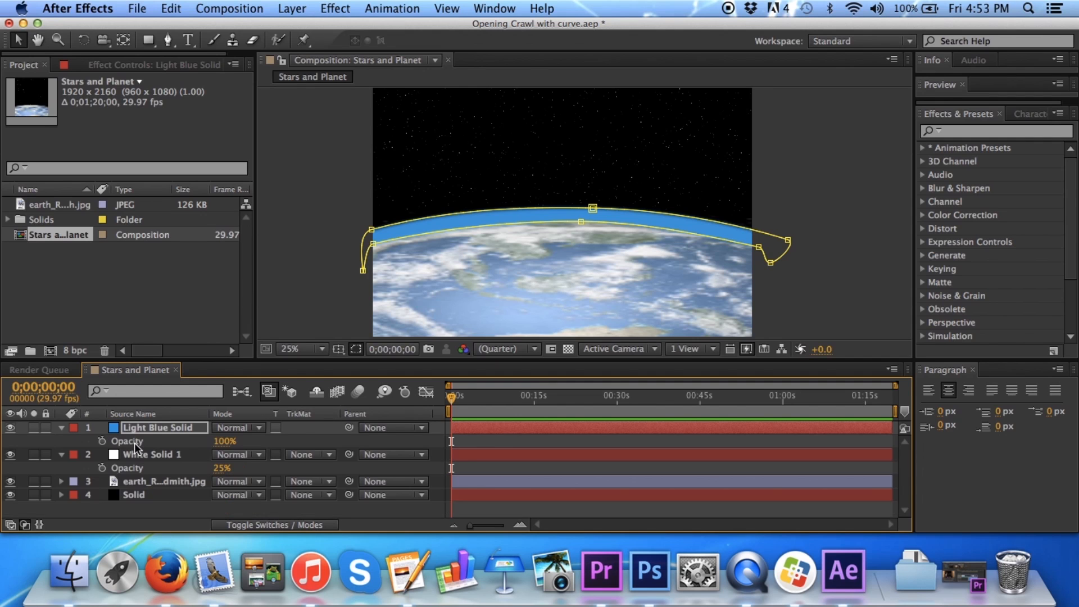
left_click(224, 441)
type("45")
key("Return")
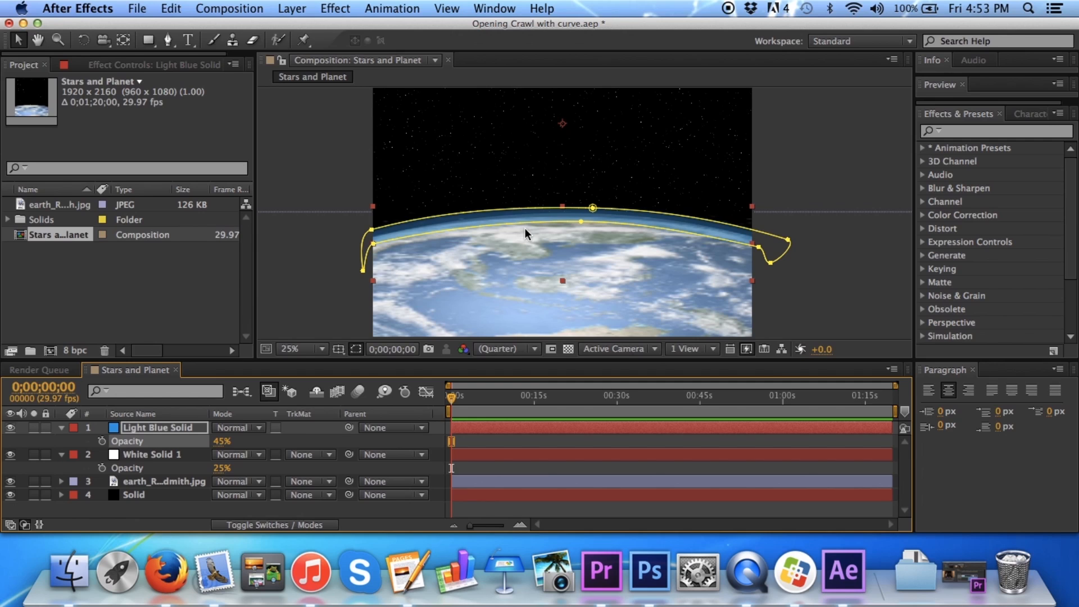
- Start a new composition and set its height to 1080 px
right_click(220, 509)
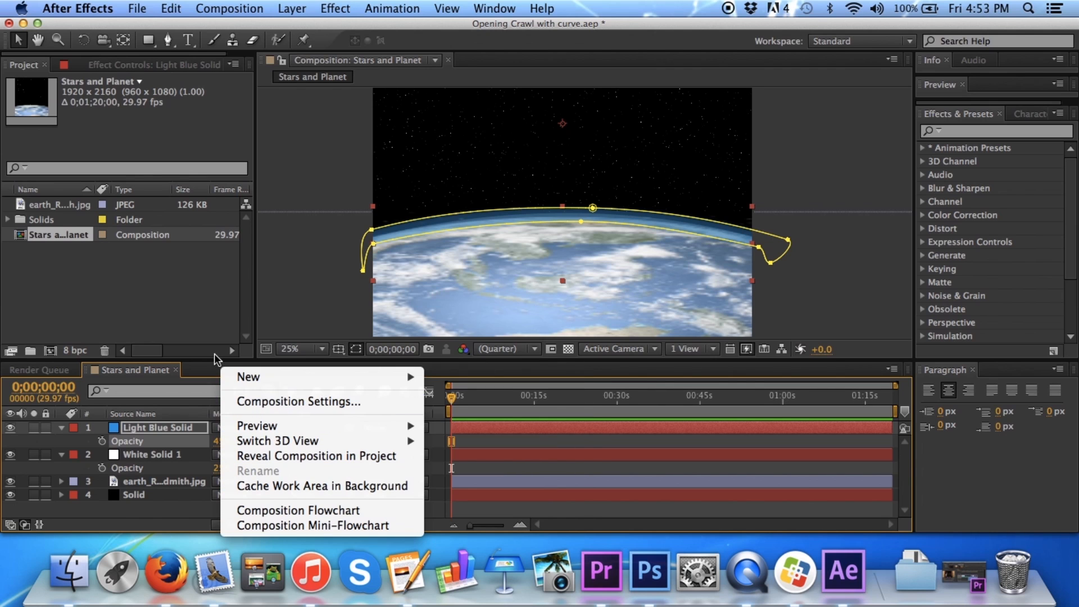
left_click(219, 308)
left_click(203, 6)
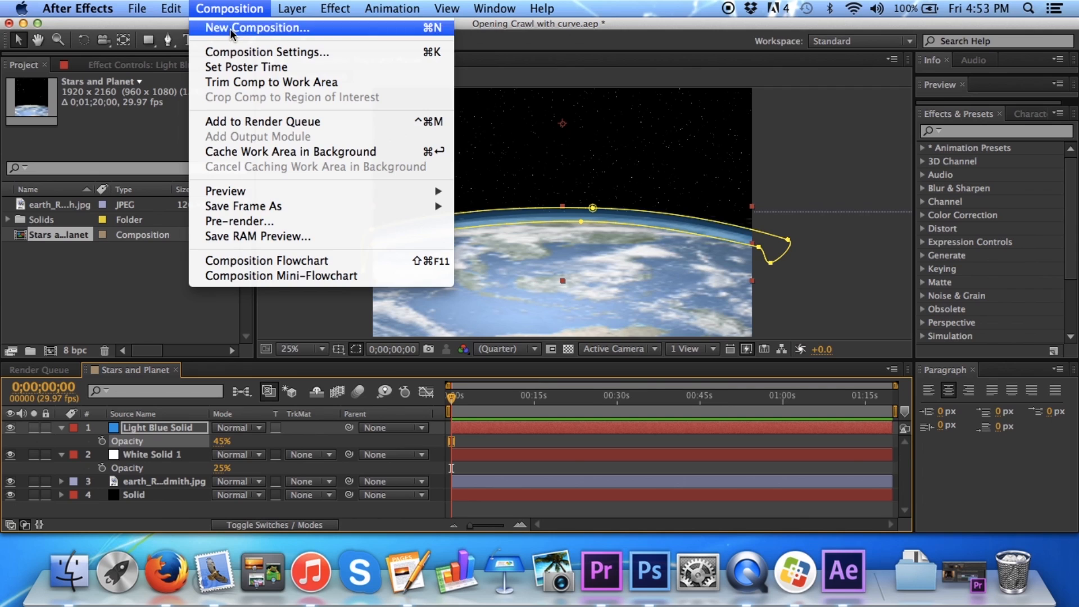
left_click(232, 29)
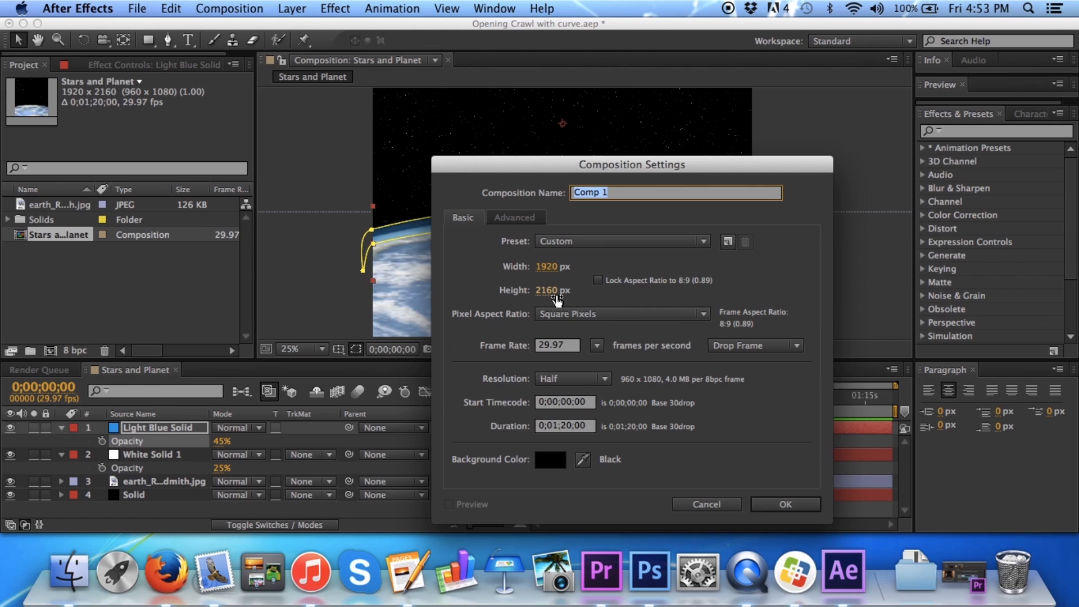
left_click(548, 291)
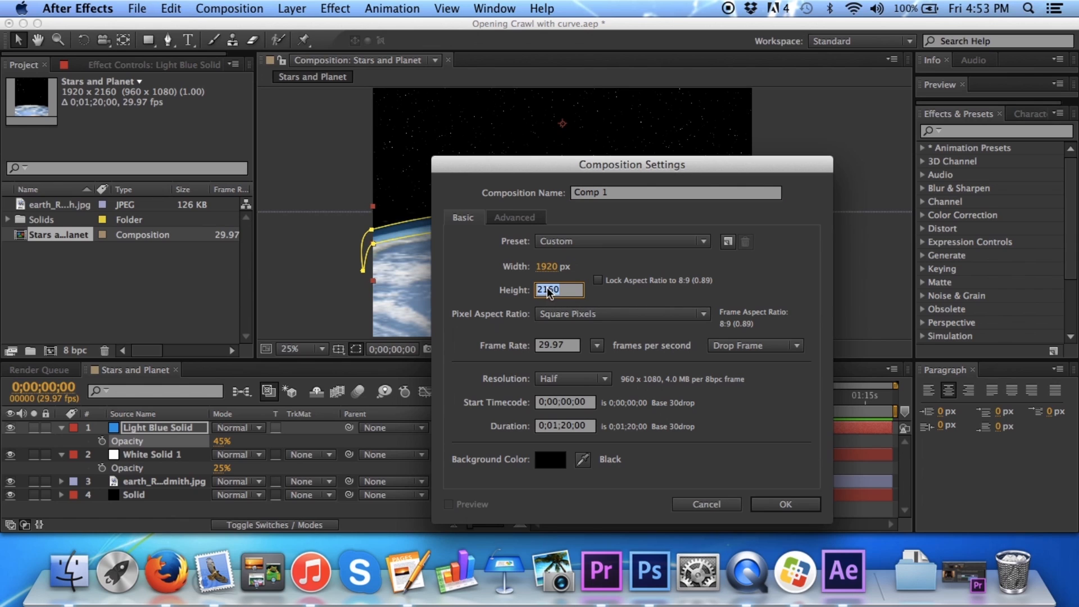
type("1080")
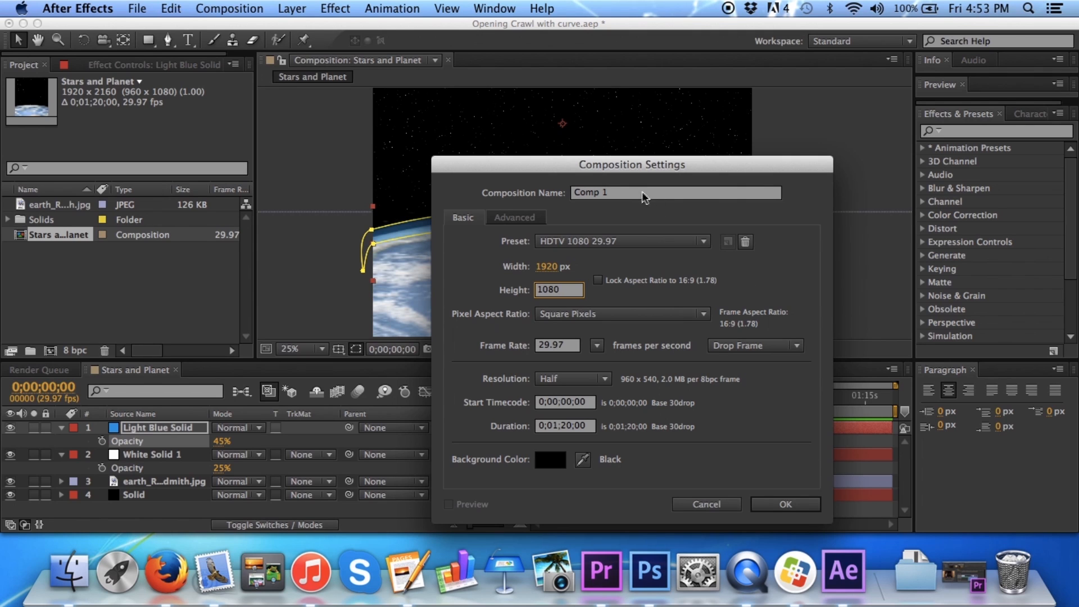
- Name the new composition Final Comp and create it
left_click(625, 193)
type("Final COm")
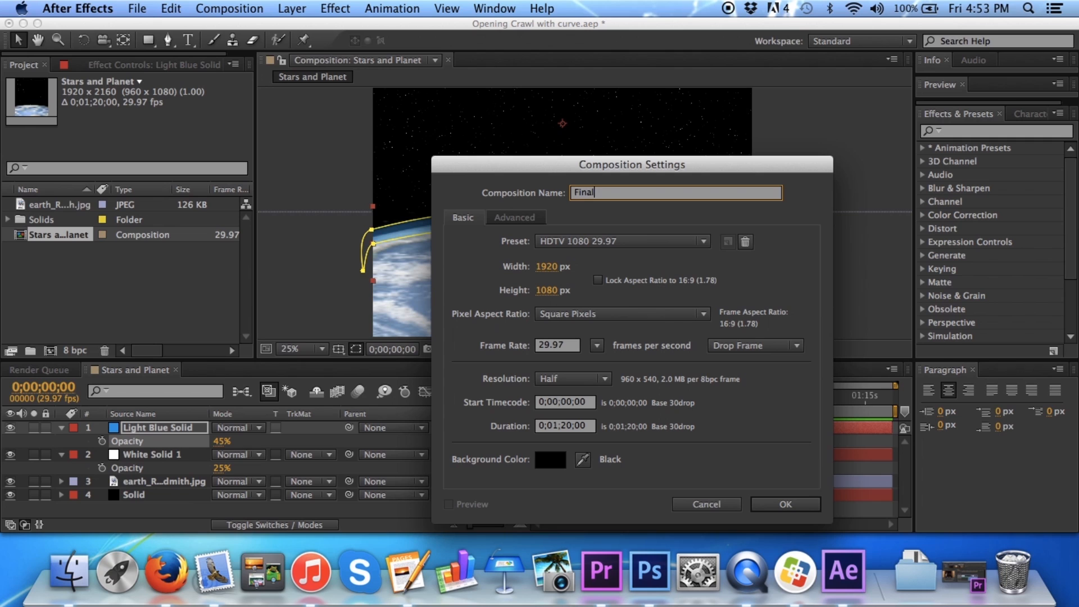
key("BackSpace")
key("BackSpace")
type("omp")
left_click(783, 504)
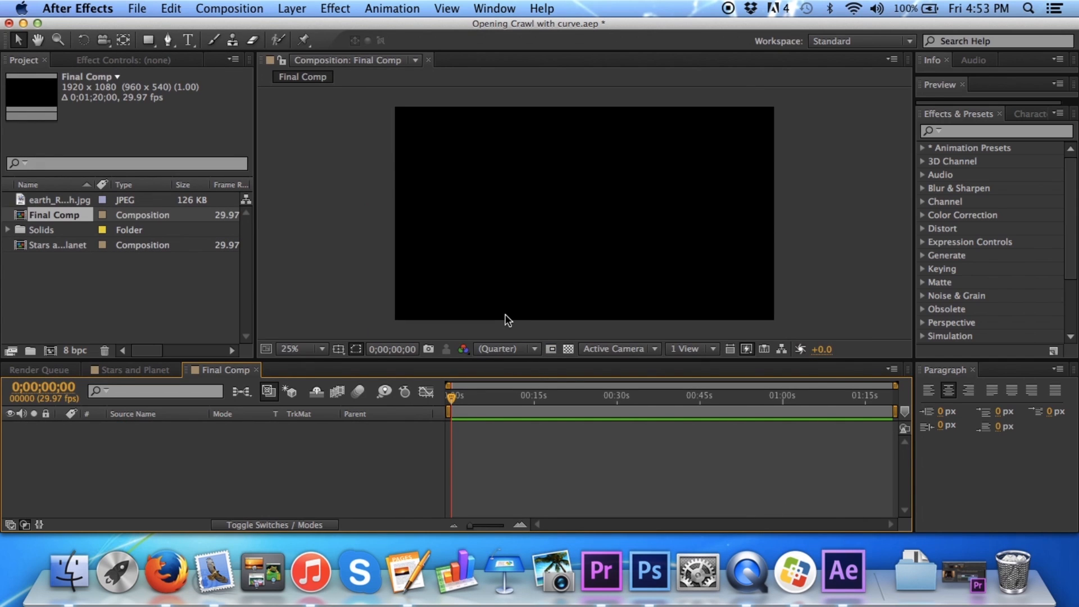
- Try placing the Stars and Planet composition in Final Comp, and delete that layer again
left_click(59, 249)
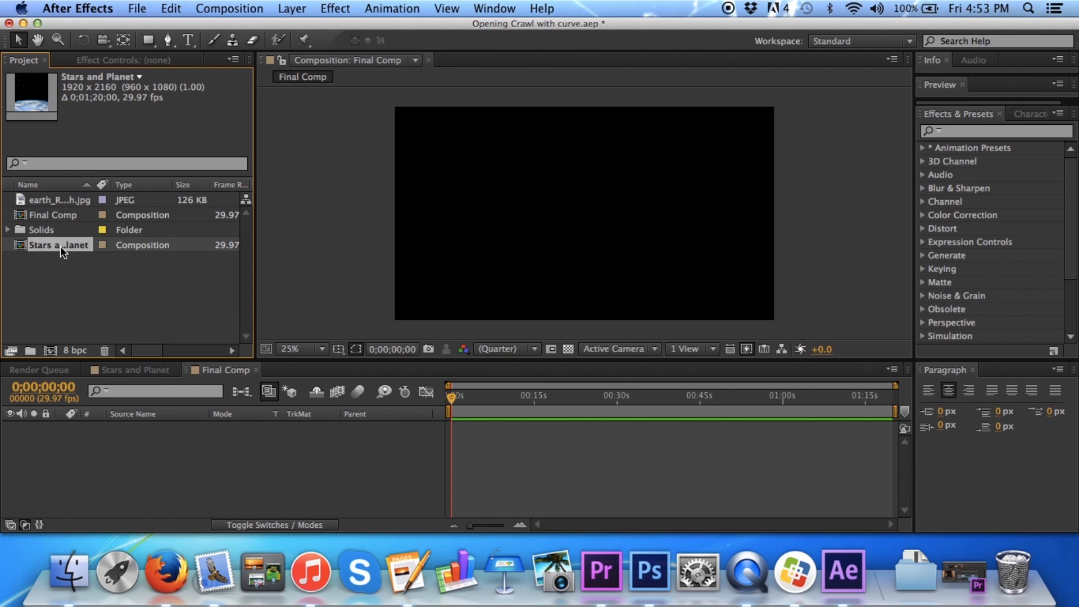
left_click_drag(63, 244, 581, 323)
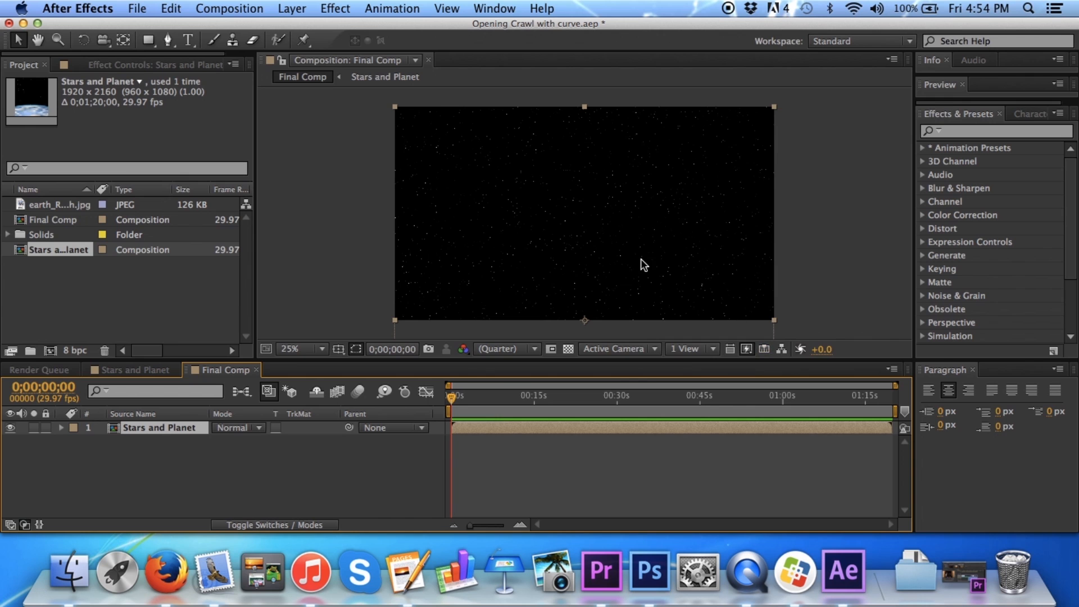
left_click(313, 350)
left_click(315, 378)
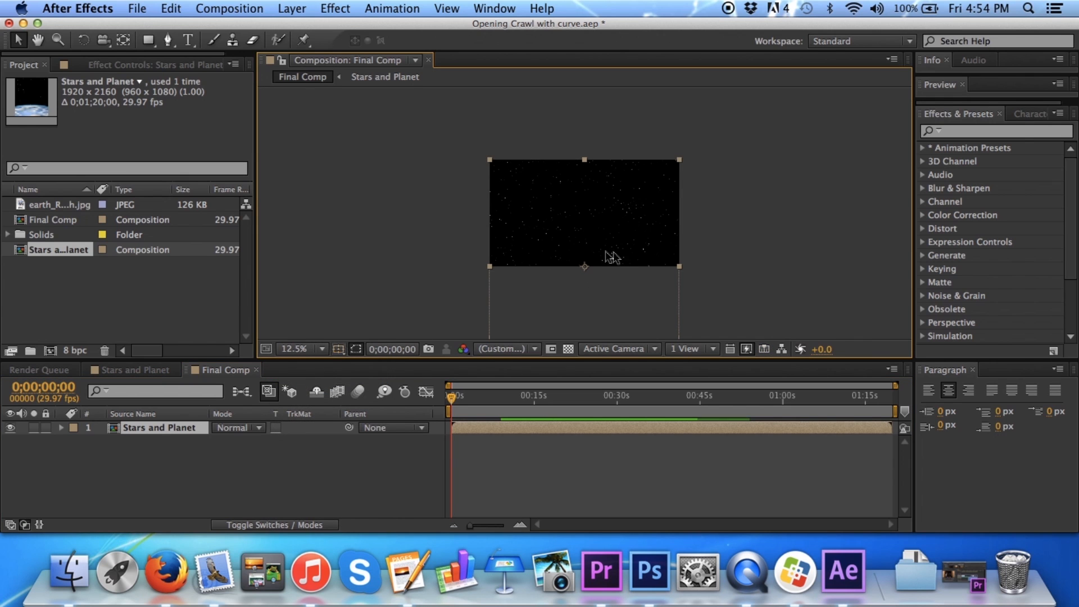
left_click(37, 40)
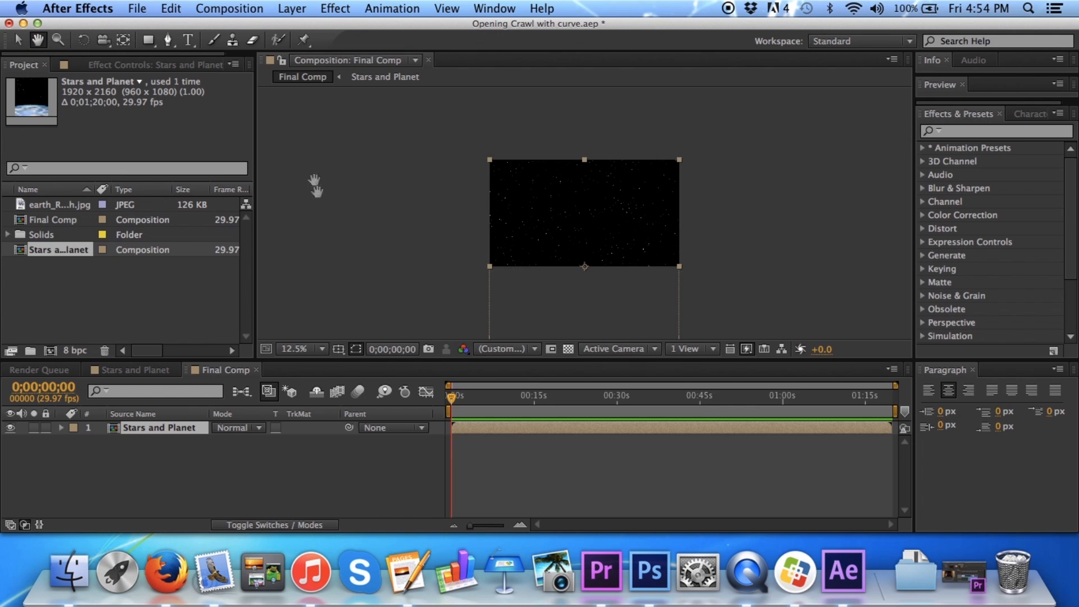
scroll(392, 247, "down", 5)
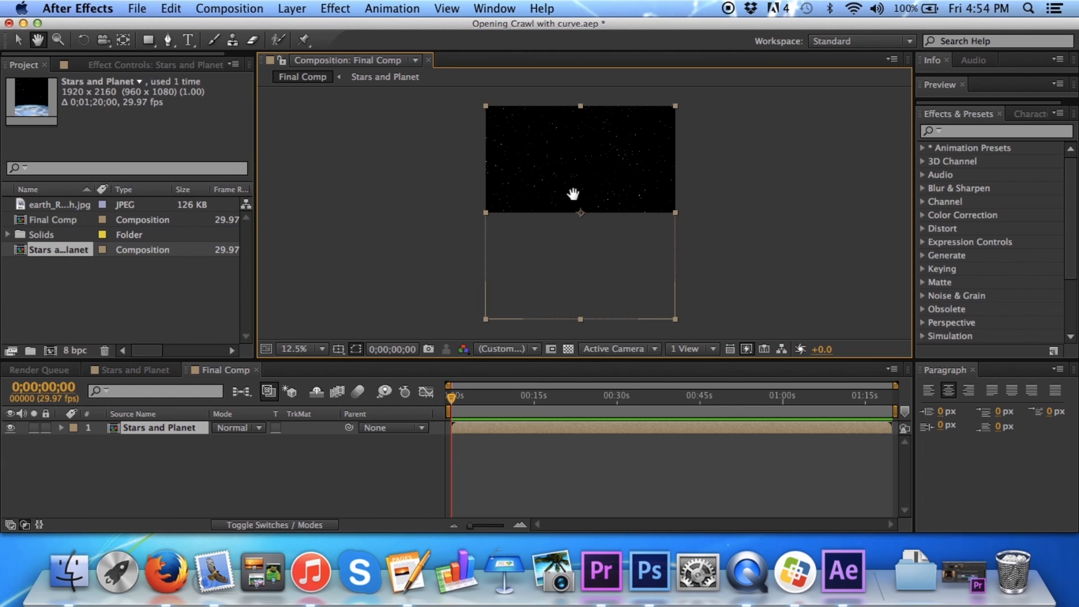
mouse_move(581, 169)
left_mouse_down()
mouse_move(574, 201)
mouse_move(581, 157)
left_mouse_up()
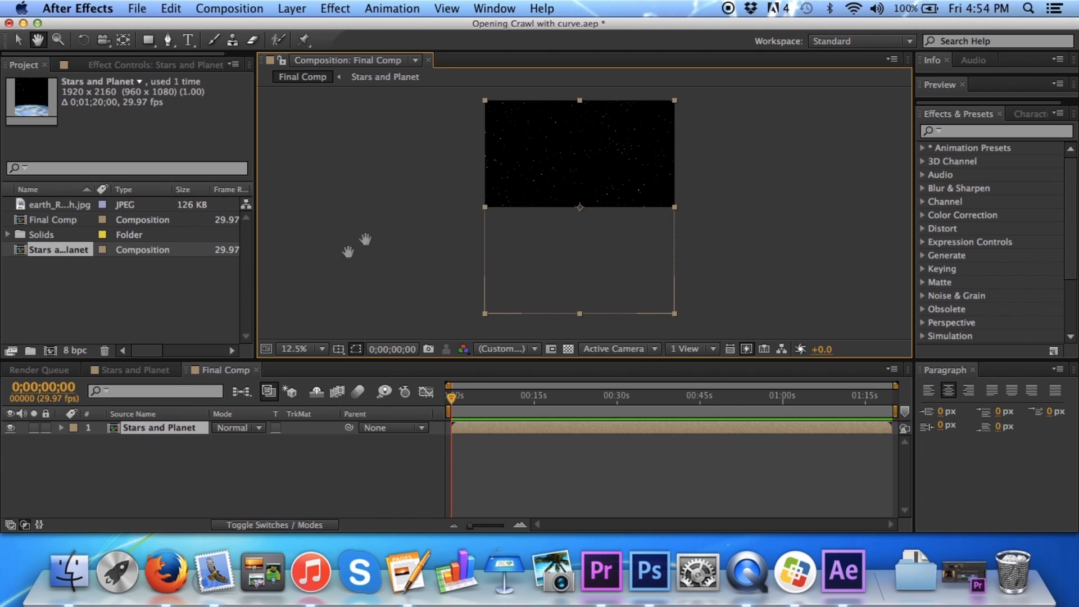
key("Delete")
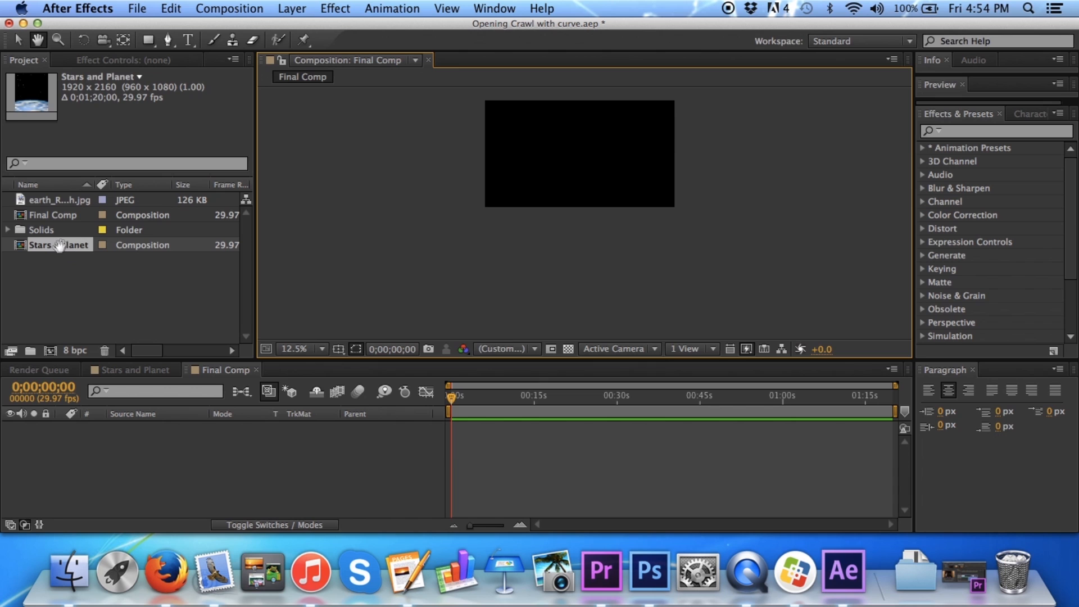
- Add Stars and Planet to Final Comp with its top edge aligned to the frame's top, and keyframe its Position at 0;01;09;04
left_click(17, 40)
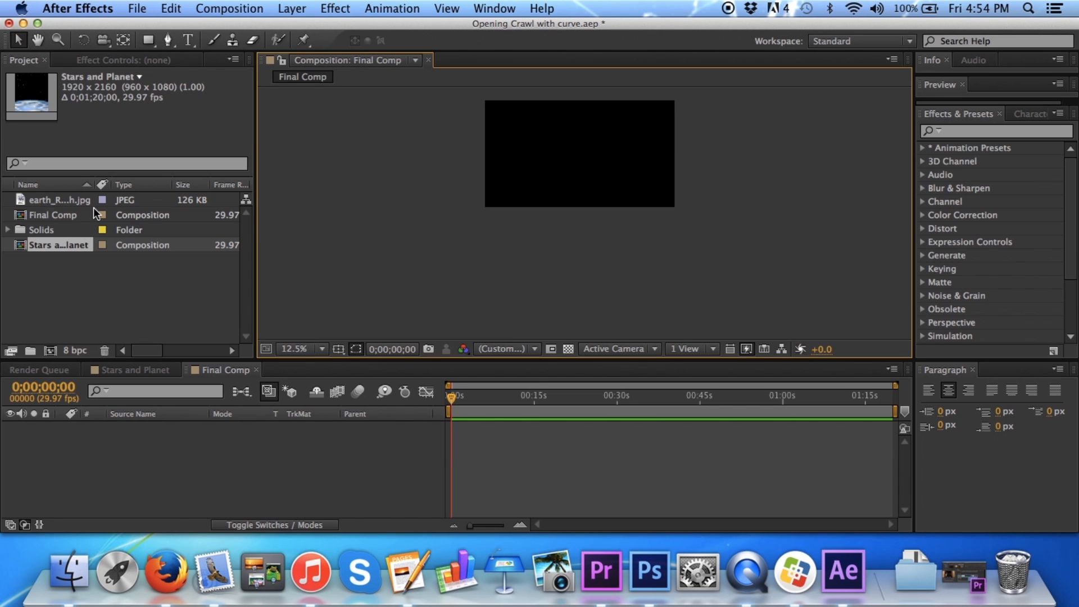
left_click_drag(44, 247, 579, 213)
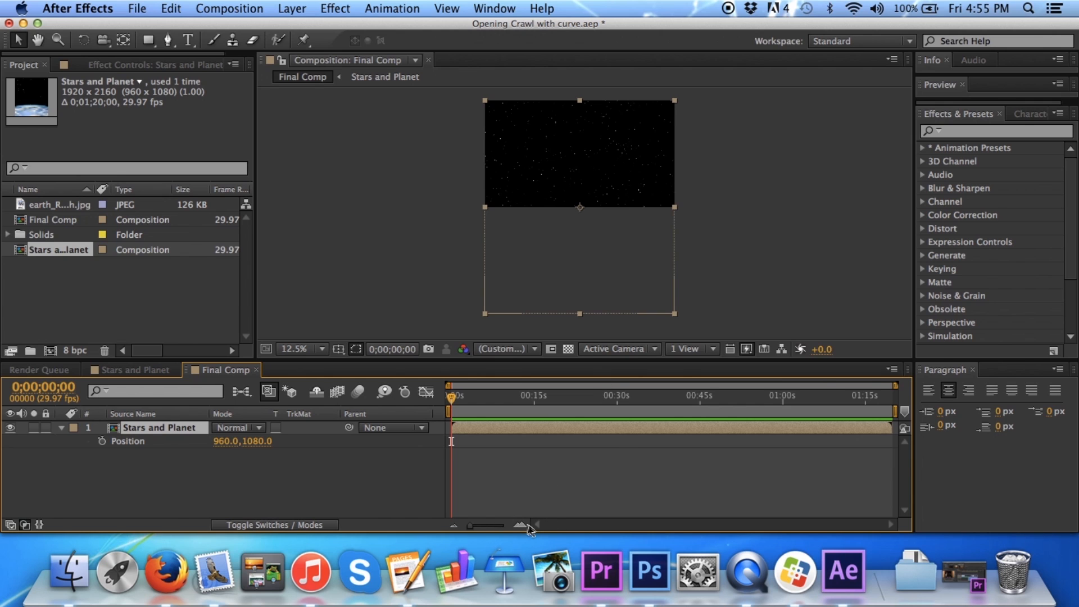
mouse_move(472, 529)
left_mouse_down()
mouse_move(483, 528)
mouse_move(469, 528)
left_mouse_up()
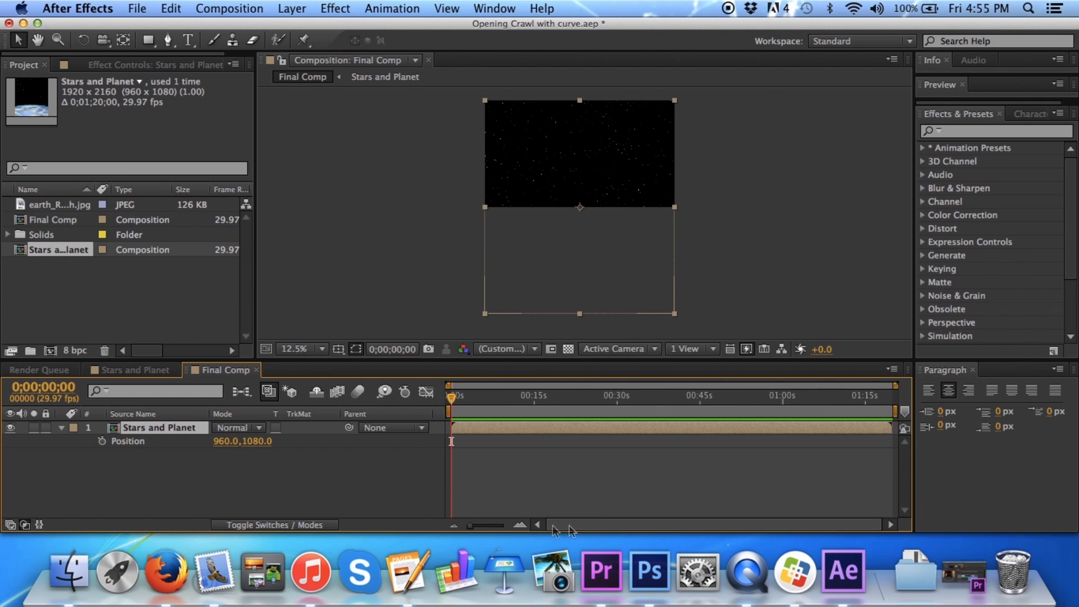
left_click_drag(471, 527, 489, 528)
left_click_drag(651, 525, 870, 486)
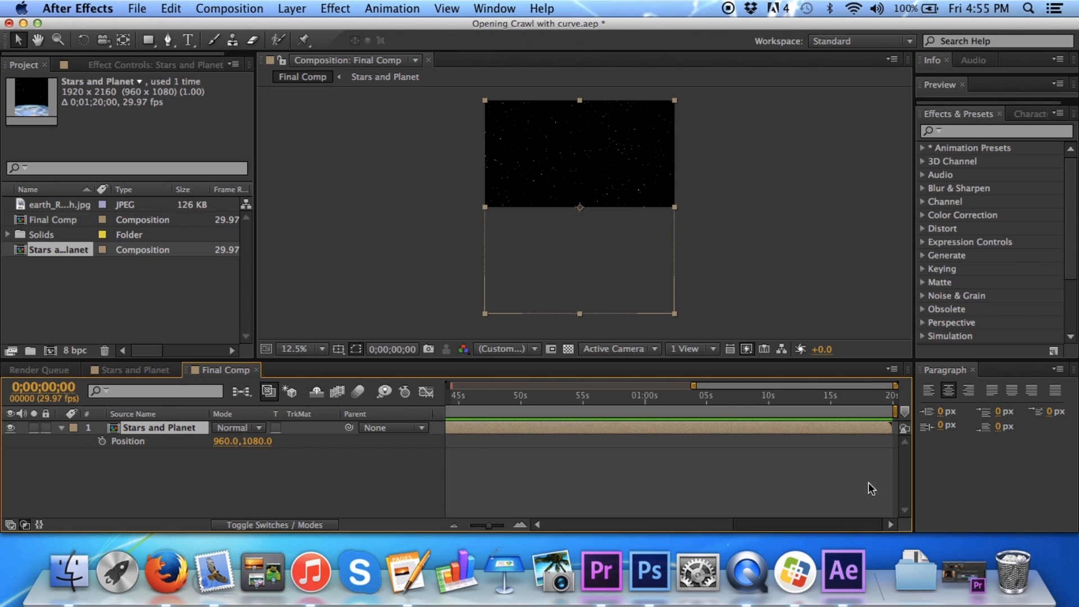
left_click(758, 401)
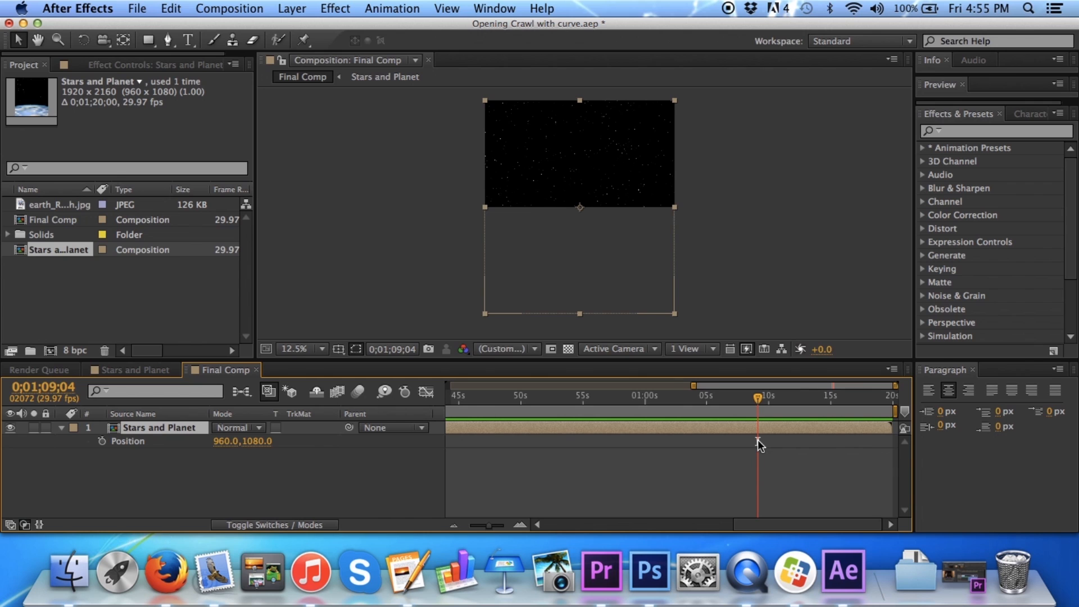
left_click(101, 441)
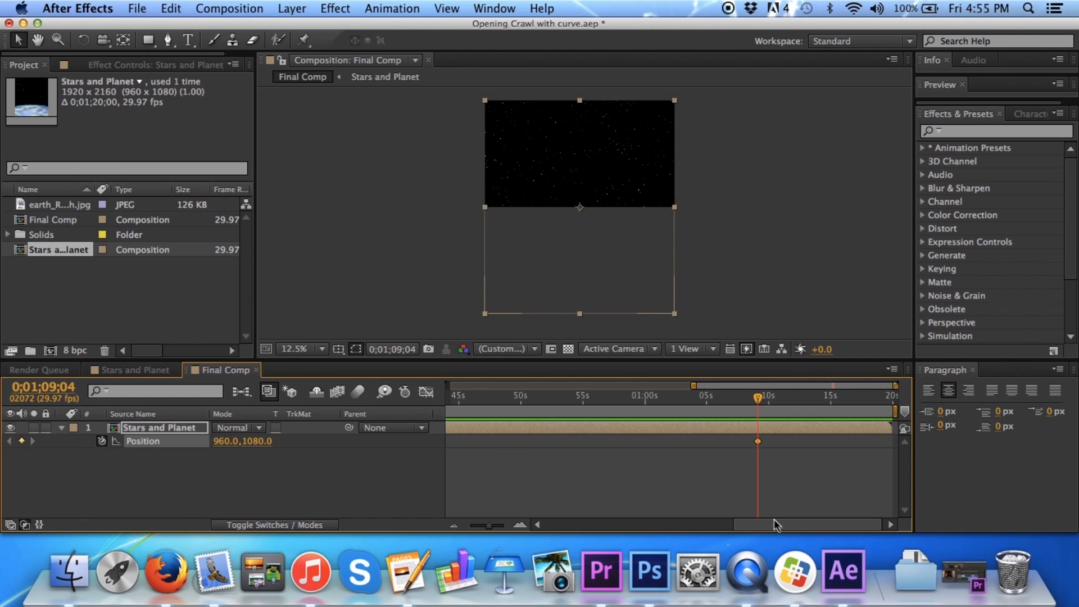
- Add a Position keyframe for Stars and Planet at 0;01;14;06 with the Y value set to 385
left_click(820, 400)
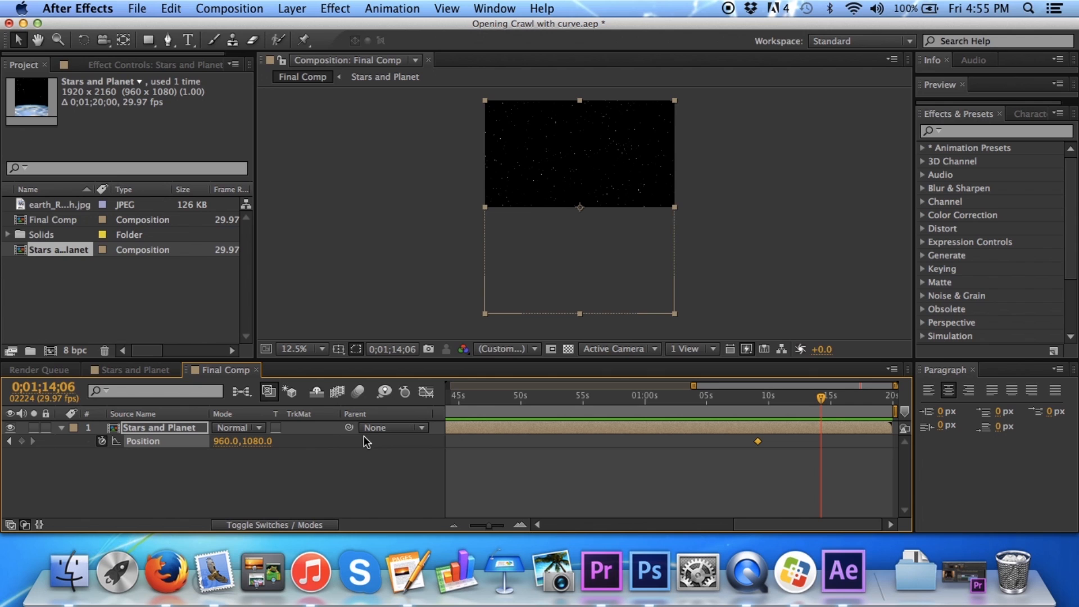
left_click(254, 442)
type("385")
key("Return")
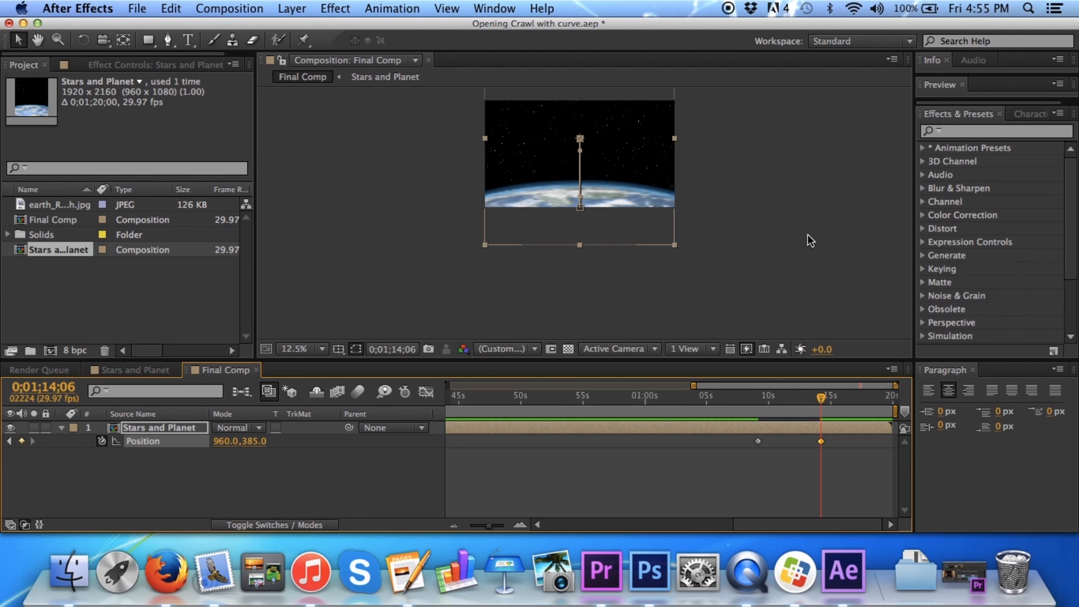
- Apply Easy Ease to both Position keyframes of the Stars and Planet layer
left_click_drag(741, 444, 838, 446)
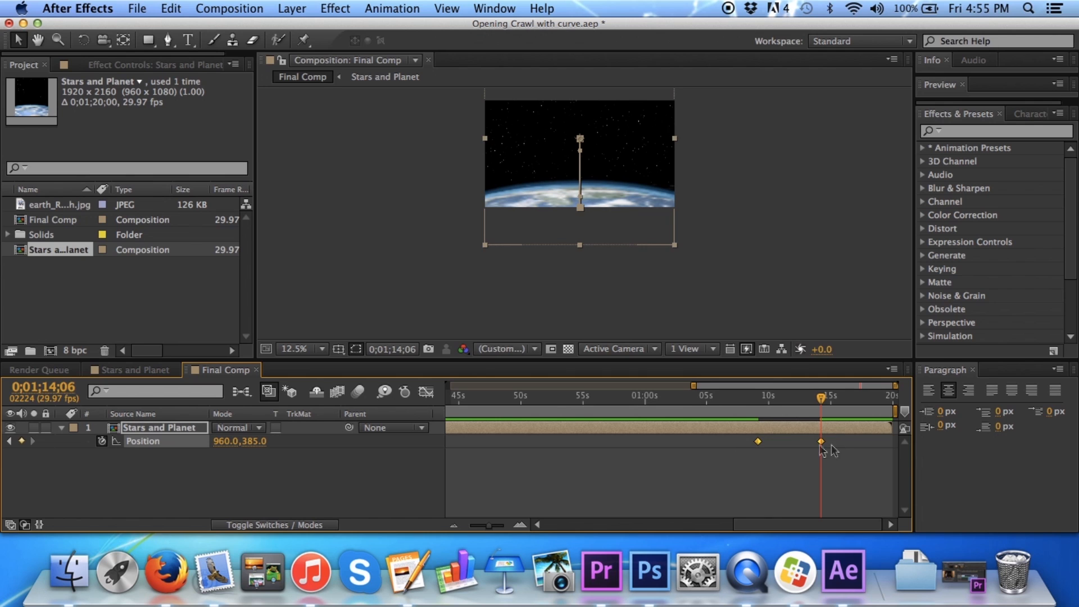
right_click(759, 443)
mouse_move(849, 526)
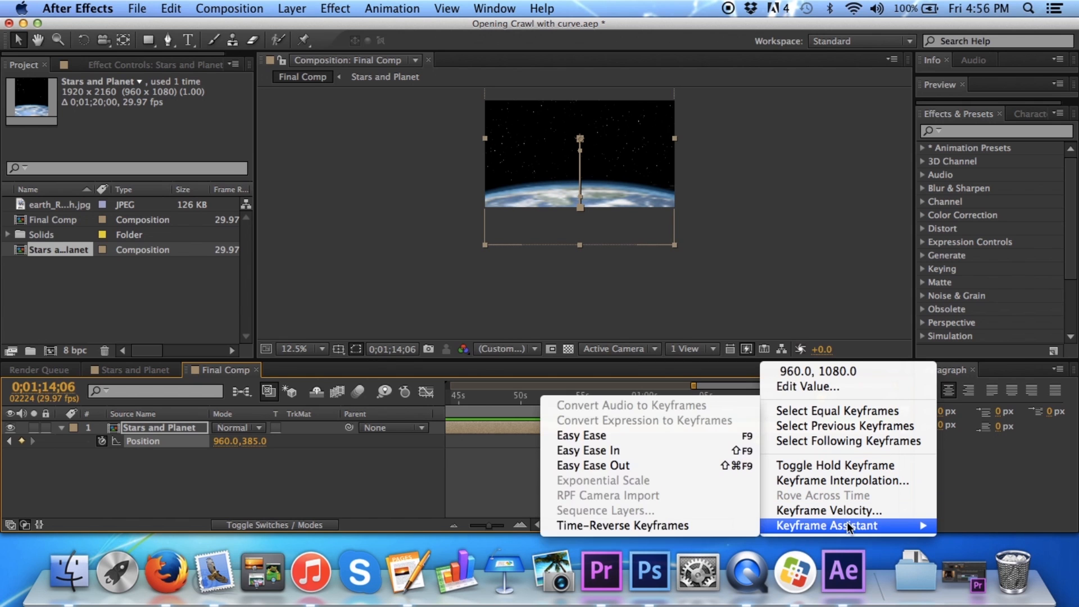
left_click(609, 436)
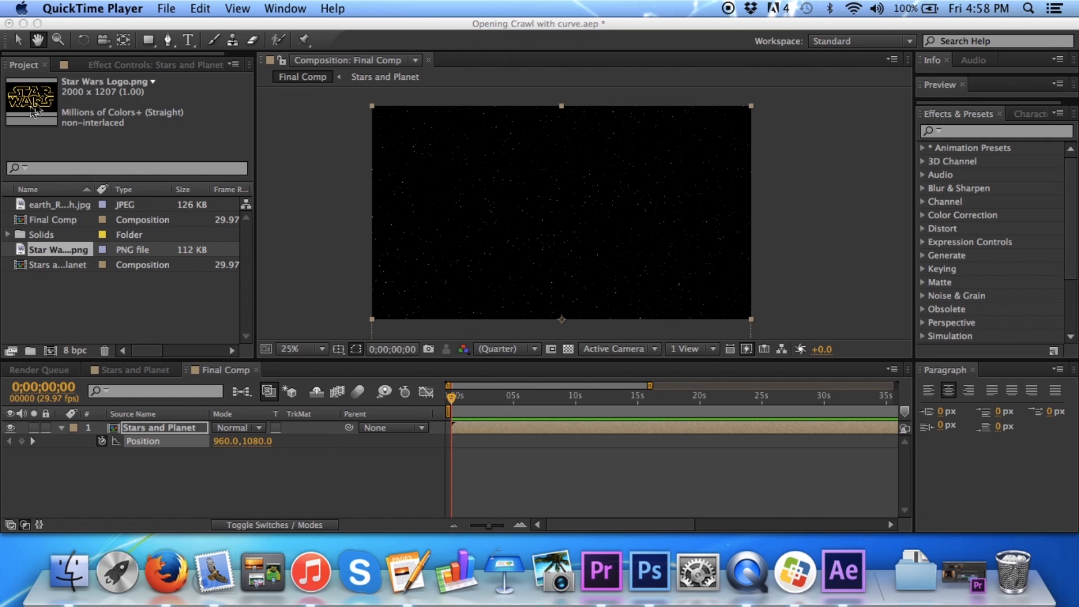
left_click(453, 402)
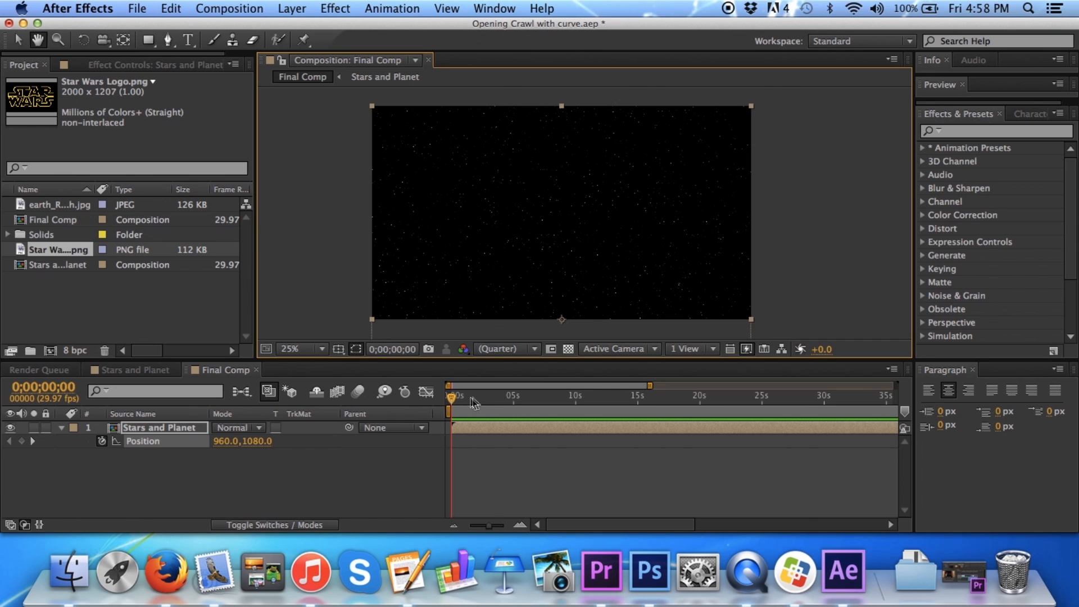
mouse_move(452, 400)
left_mouse_down()
mouse_move(482, 401)
mouse_move(452, 400)
left_mouse_up()
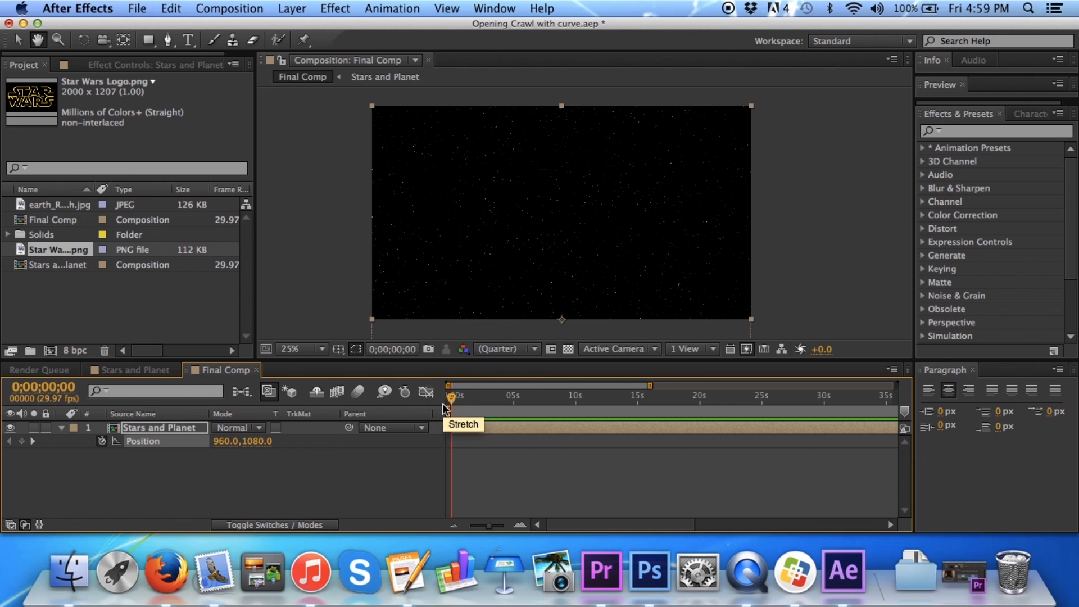
left_click(318, 349)
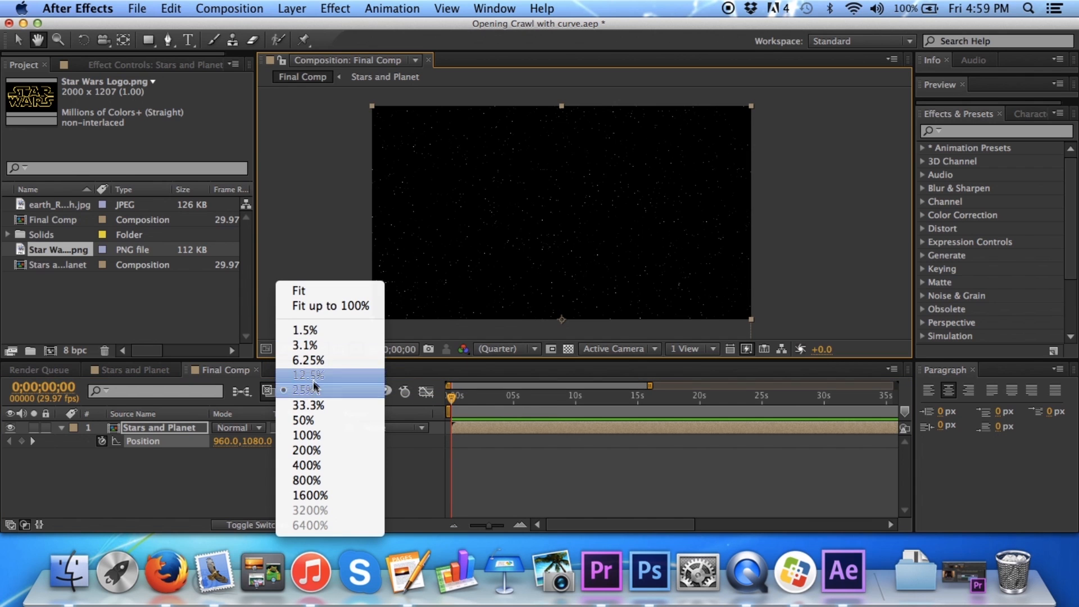
left_click(321, 253)
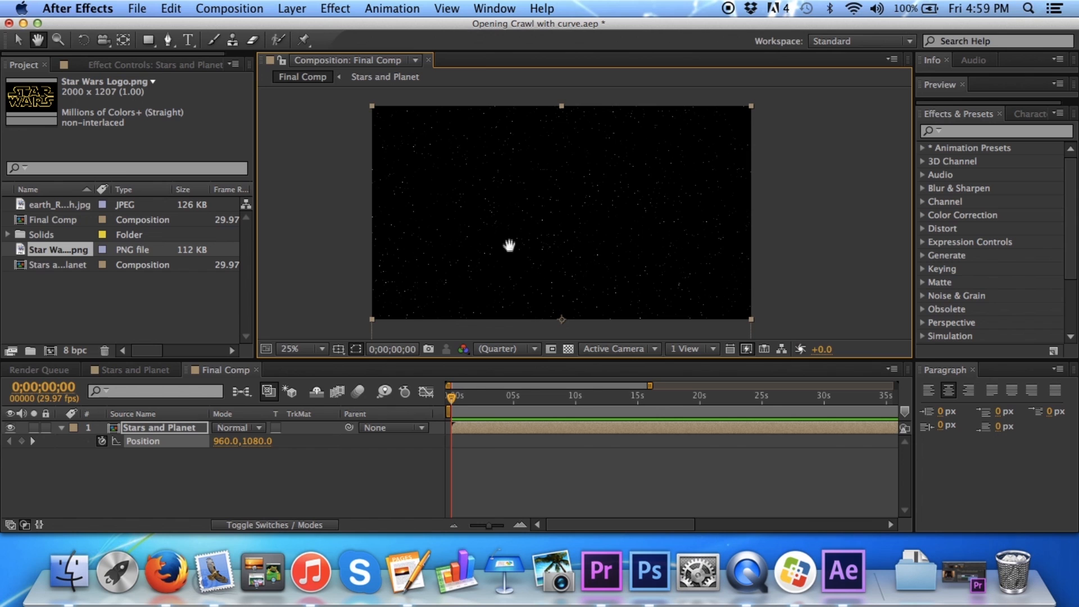
- Place Star Wars Logo.png above Stars and Planet in Final Comp and centre it approximately in the frame
left_click(64, 251)
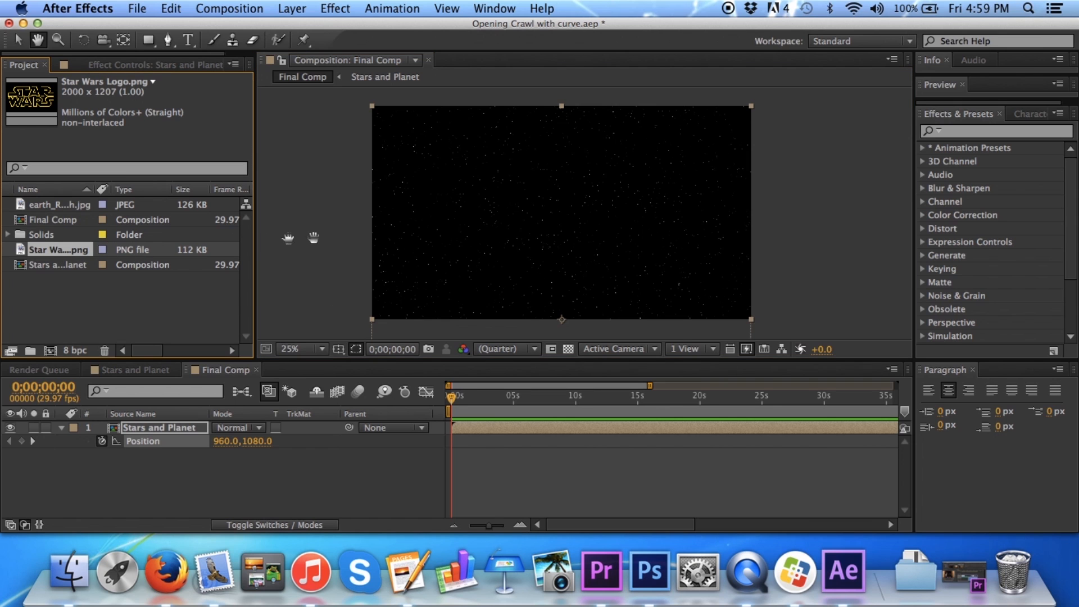
left_click(18, 41)
left_click_drag(62, 253, 559, 227)
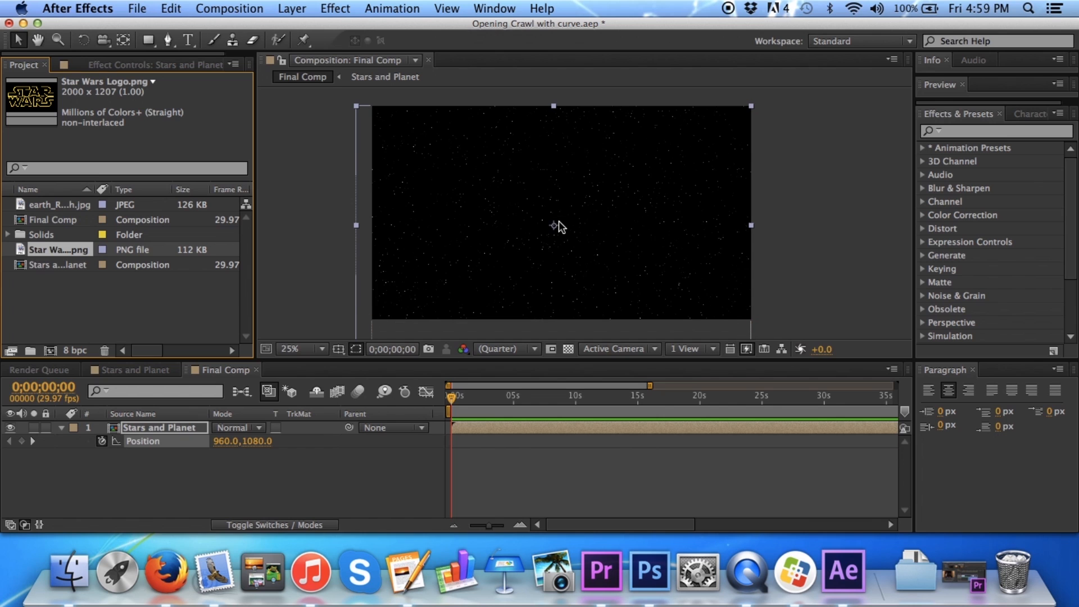
left_click(751, 107)
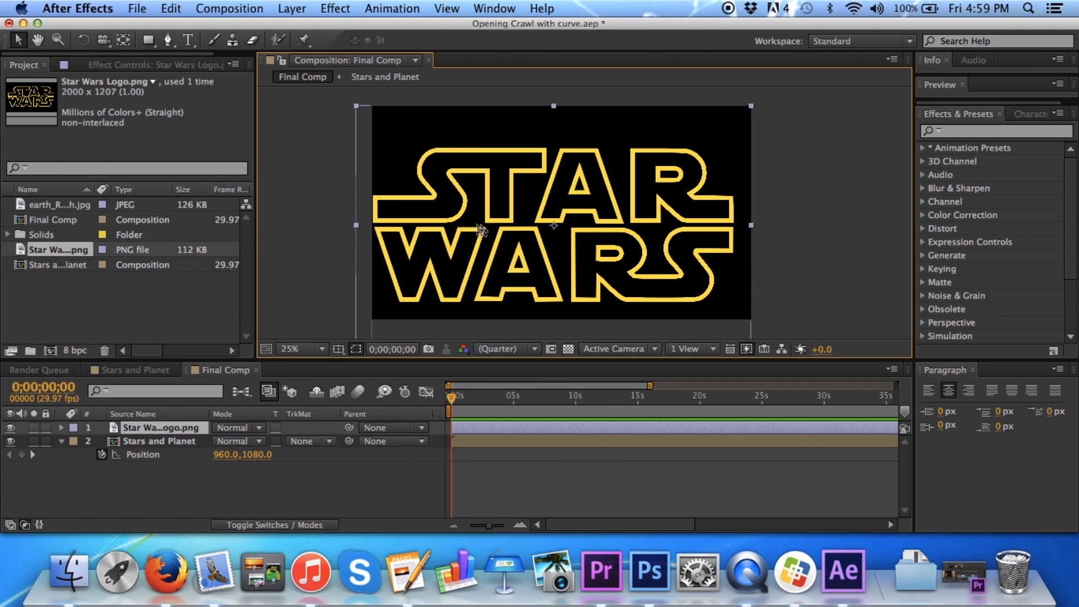
mouse_move(573, 214)
left_mouse_down()
mouse_move(595, 198)
mouse_move(580, 208)
left_mouse_up()
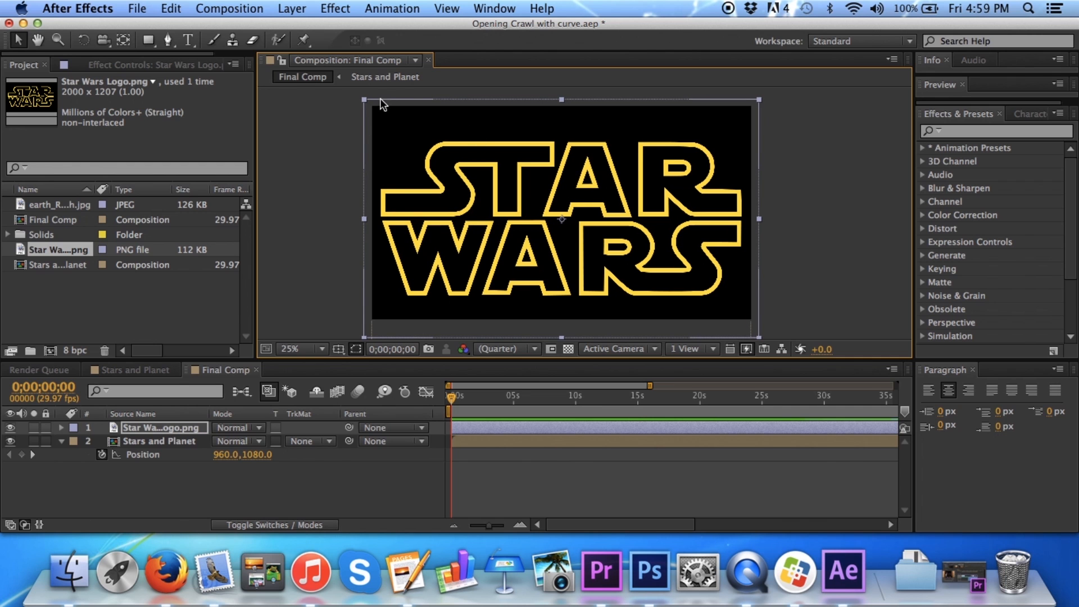
- Enlarge the Star Wars logo well beyond the frame of Final Comp and set its vertical Scale to 190%
left_click_drag(364, 101, 223, 20)
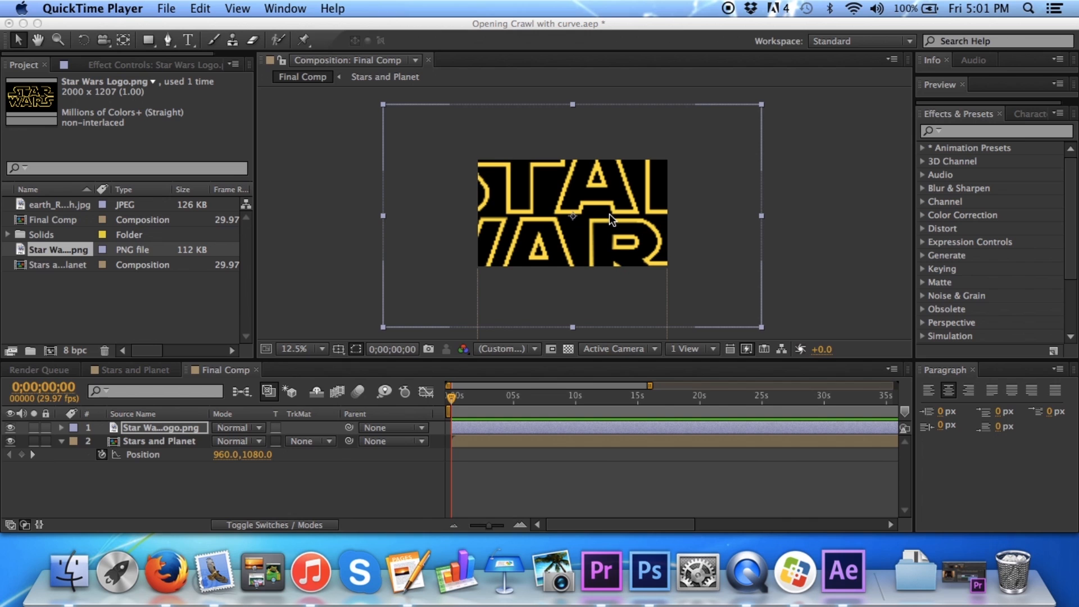
left_click(61, 430)
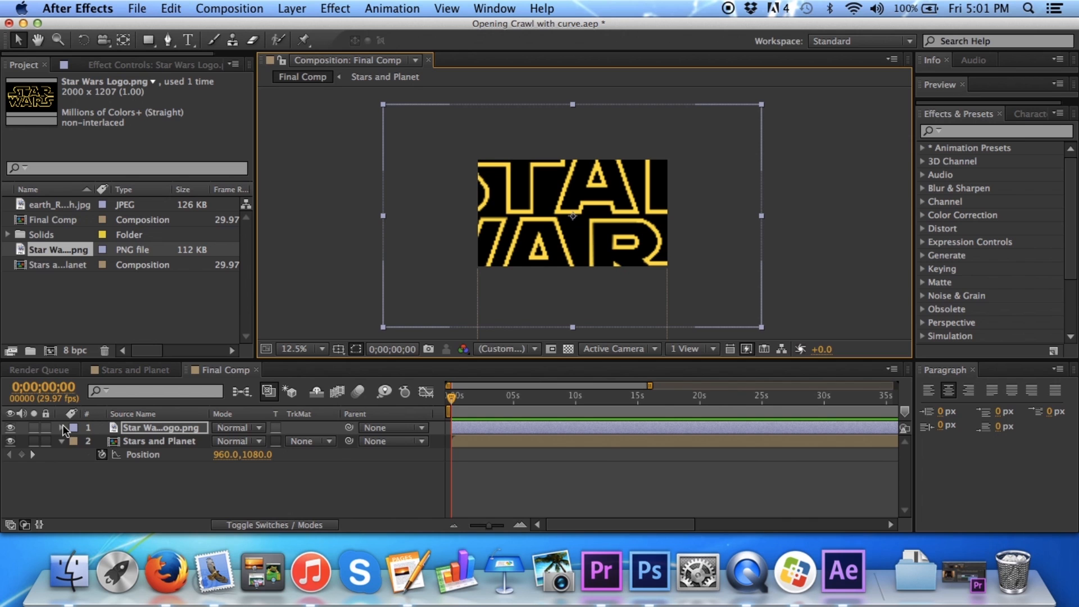
left_click(62, 427)
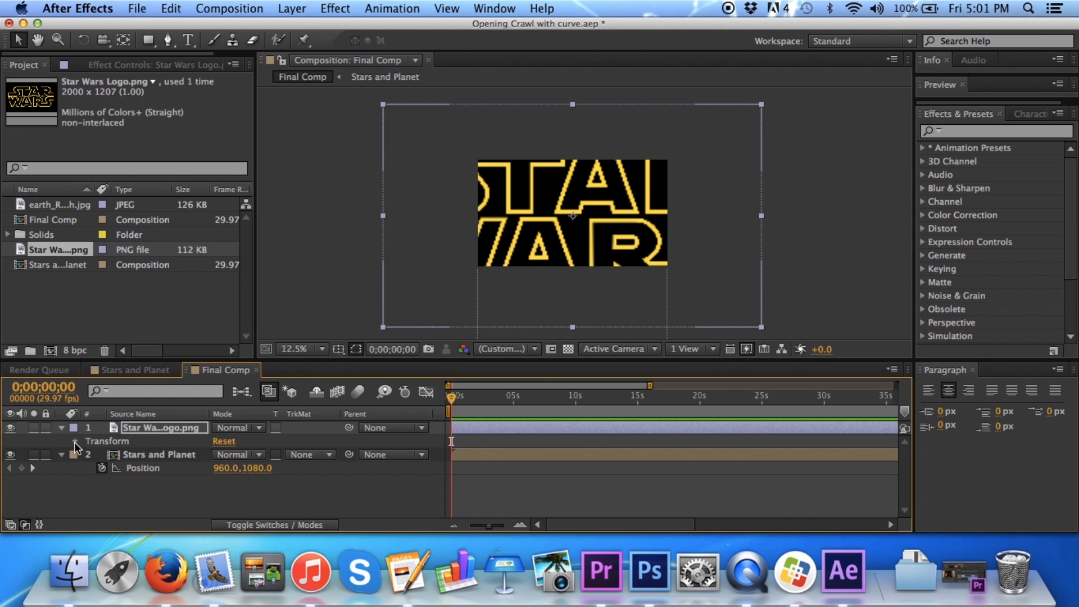
left_click(75, 441)
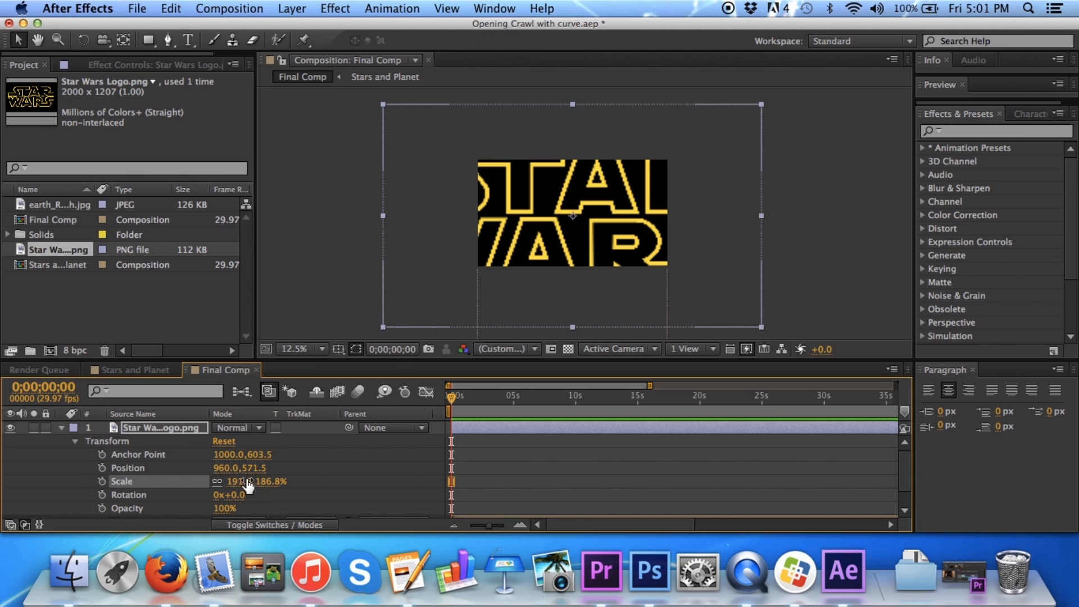
left_click(267, 481)
type("190")
key("Return")
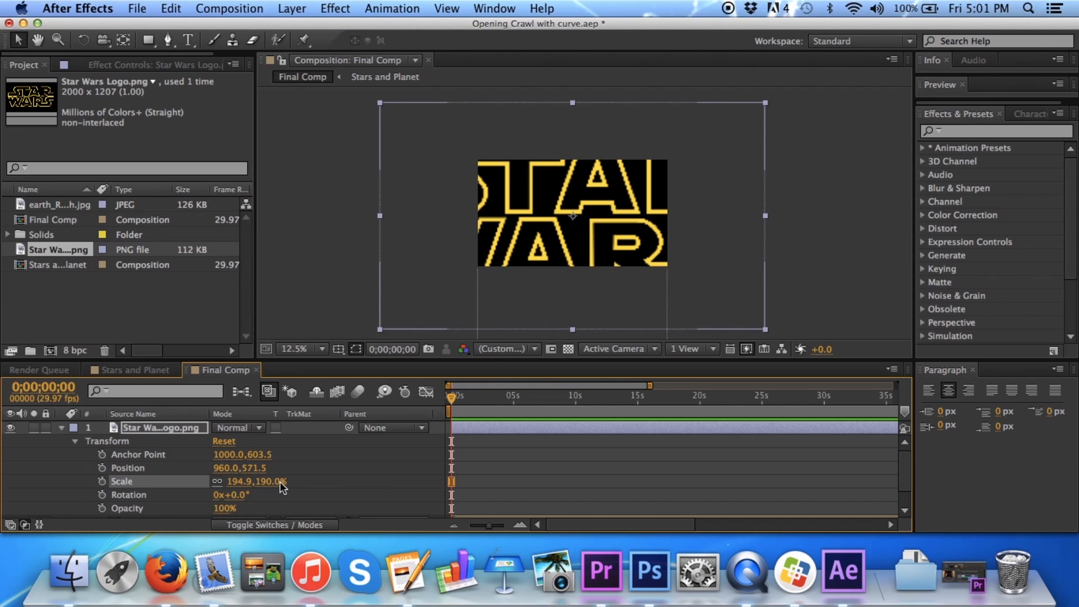
- Apply the Color Key effect to the logo and sample its black background as the key color
left_click(336, 7)
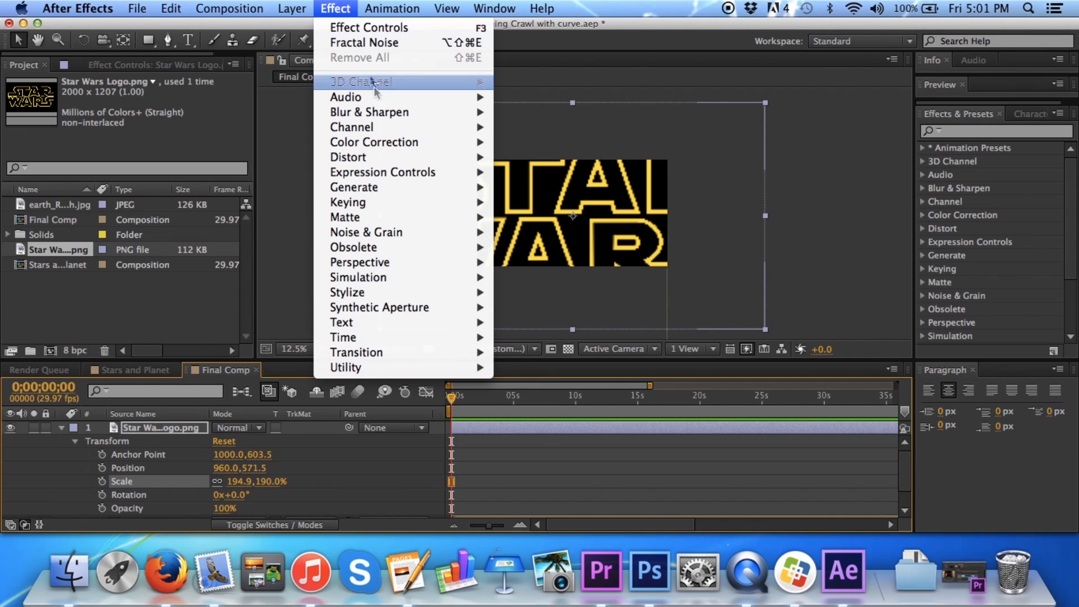
mouse_move(373, 204)
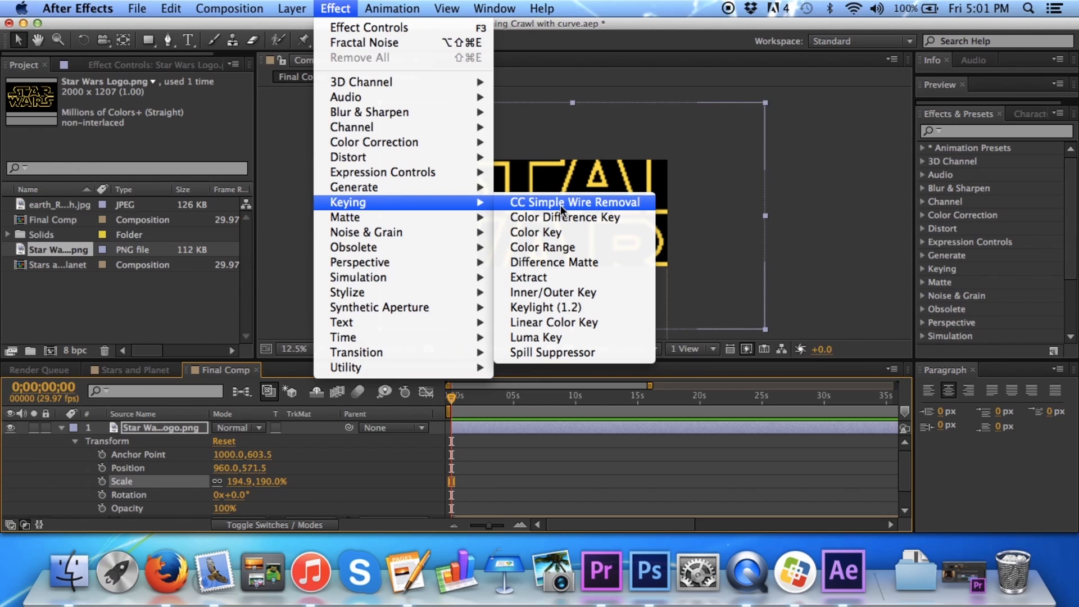
left_click(560, 234)
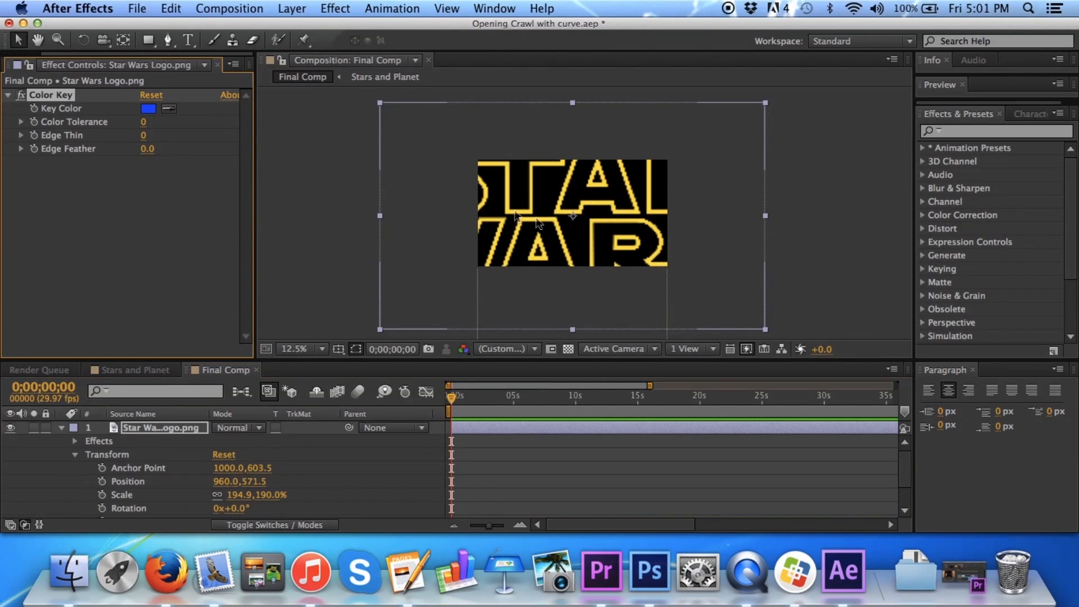
left_click(169, 107)
left_click(549, 188)
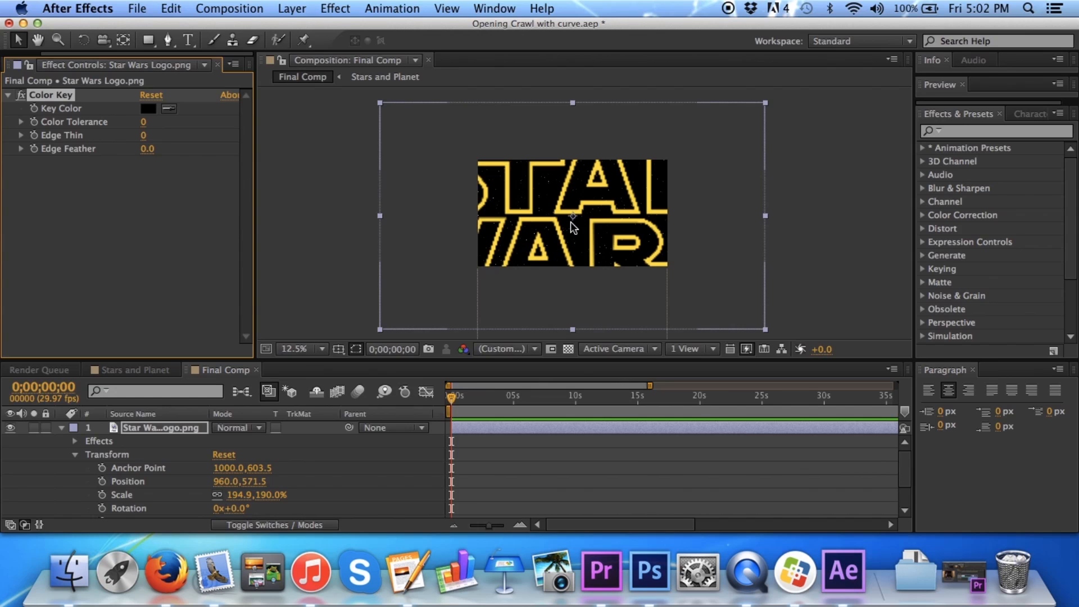
- Keyframe the logo's Scale at 0;00;00;00 and shrink the logo to about 9.7% at 0;00;10;18
left_click(584, 407)
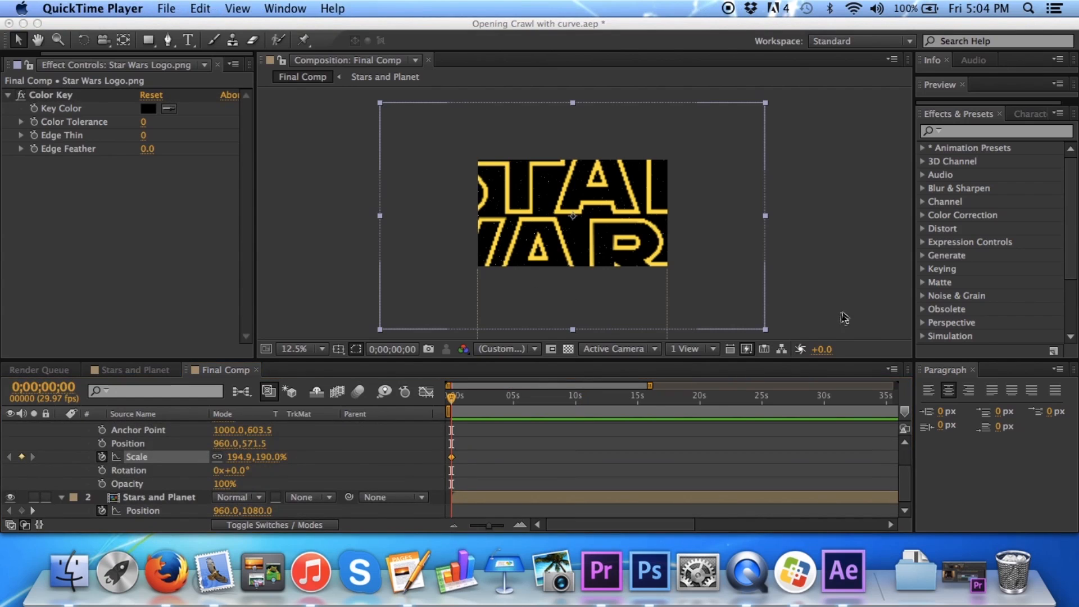
left_click(845, 314)
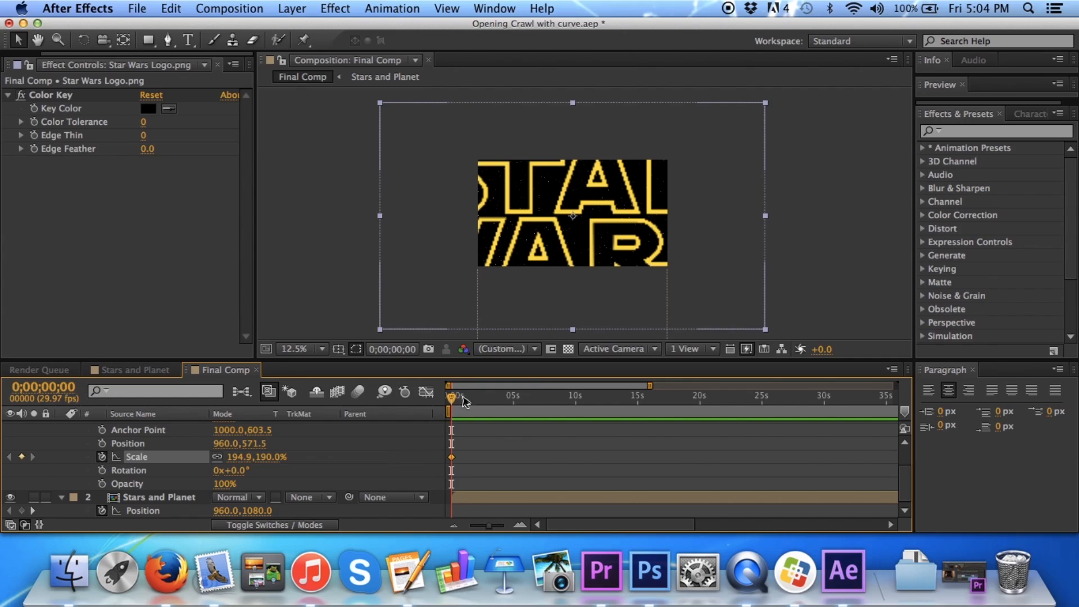
left_click_drag(453, 399, 583, 413)
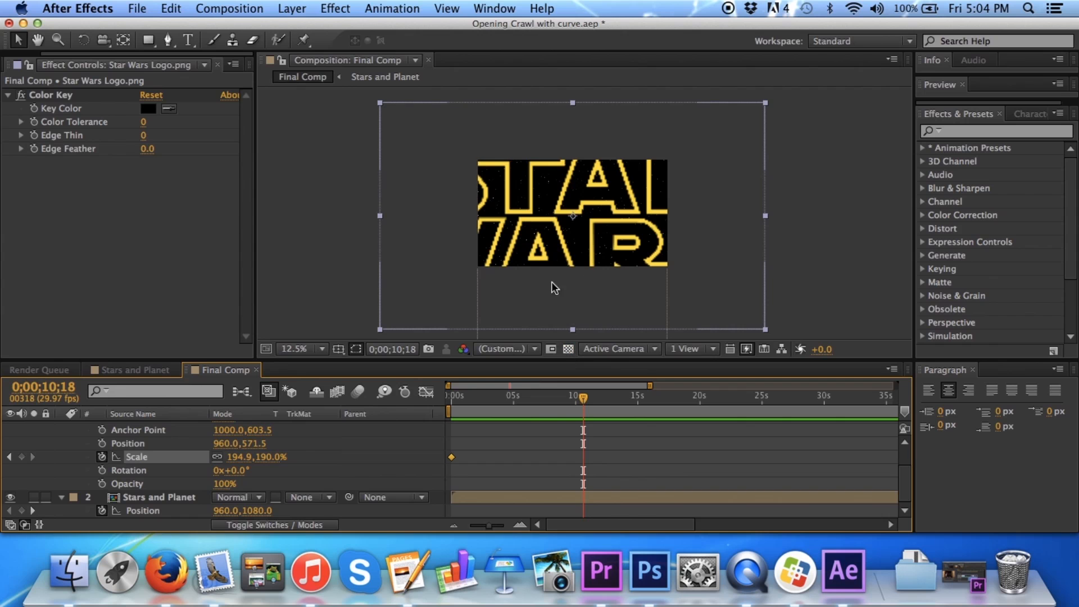
left_click_drag(767, 107, 589, 212)
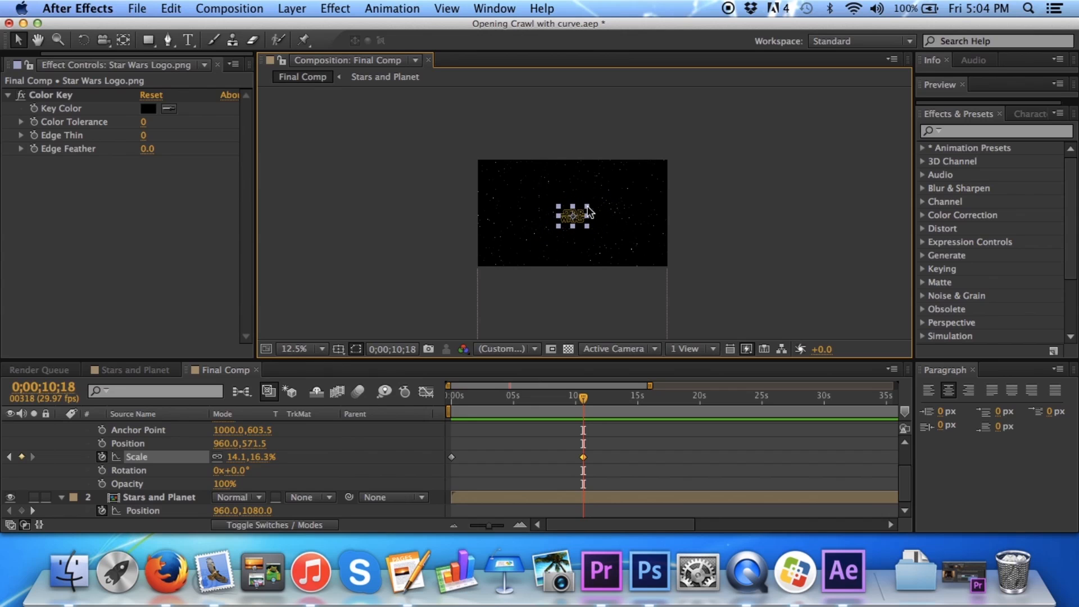
left_click(318, 350)
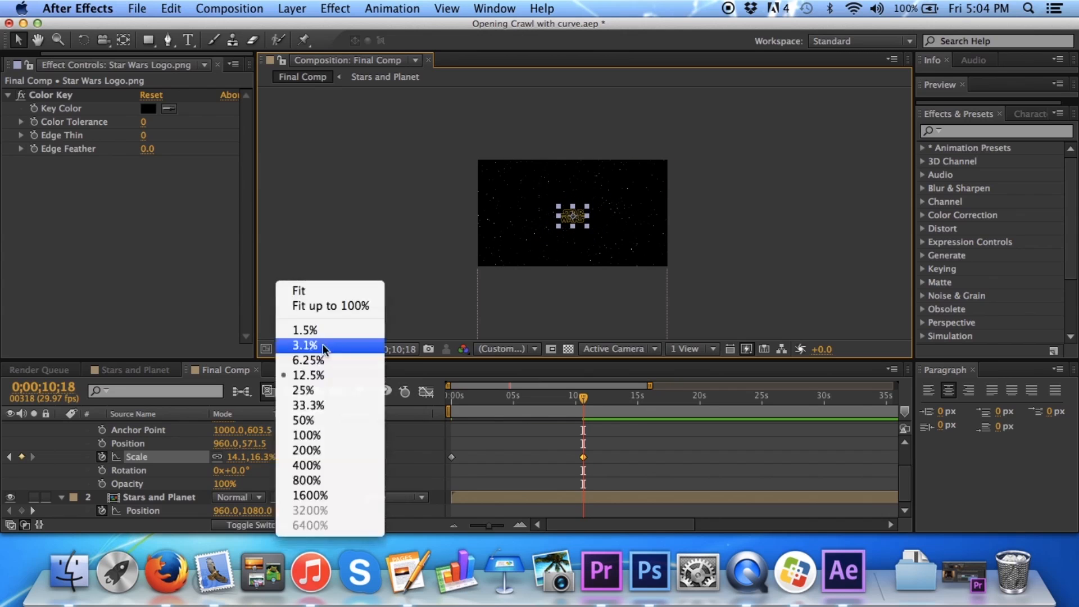
left_click(308, 396)
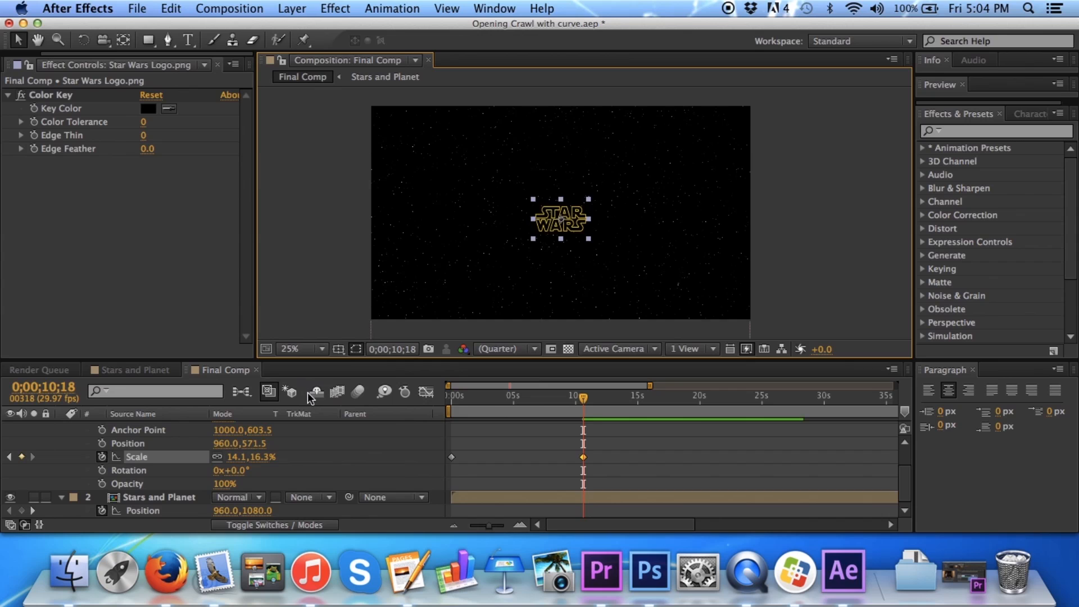
left_click_drag(589, 206, 582, 213)
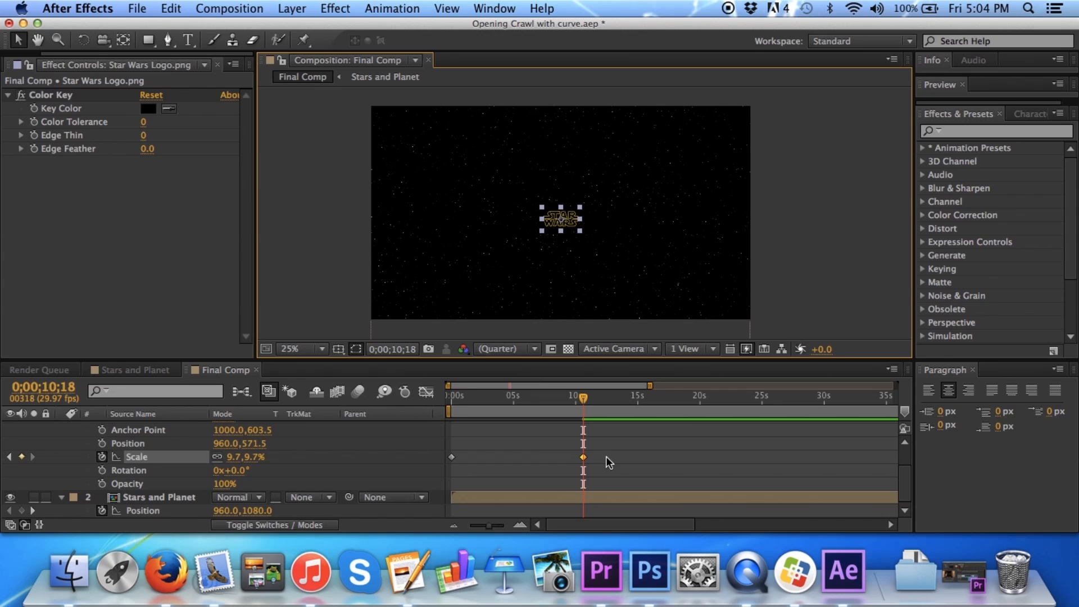
- Apply Exponential Scale to the logo's two Scale keyframes and review the shrinking animation between its start and end
left_click_drag(613, 454, 441, 458)
right_click(452, 461)
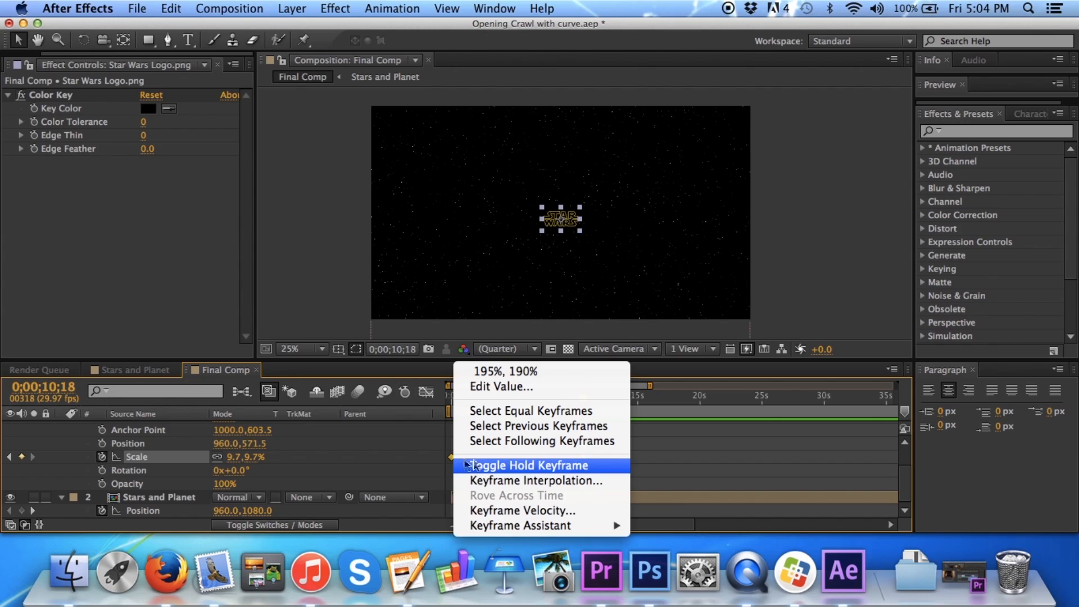
mouse_move(528, 525)
left_click(702, 481)
mouse_move(582, 404)
left_mouse_down()
mouse_move(448, 407)
mouse_move(541, 427)
mouse_move(483, 424)
mouse_move(588, 420)
left_mouse_up()
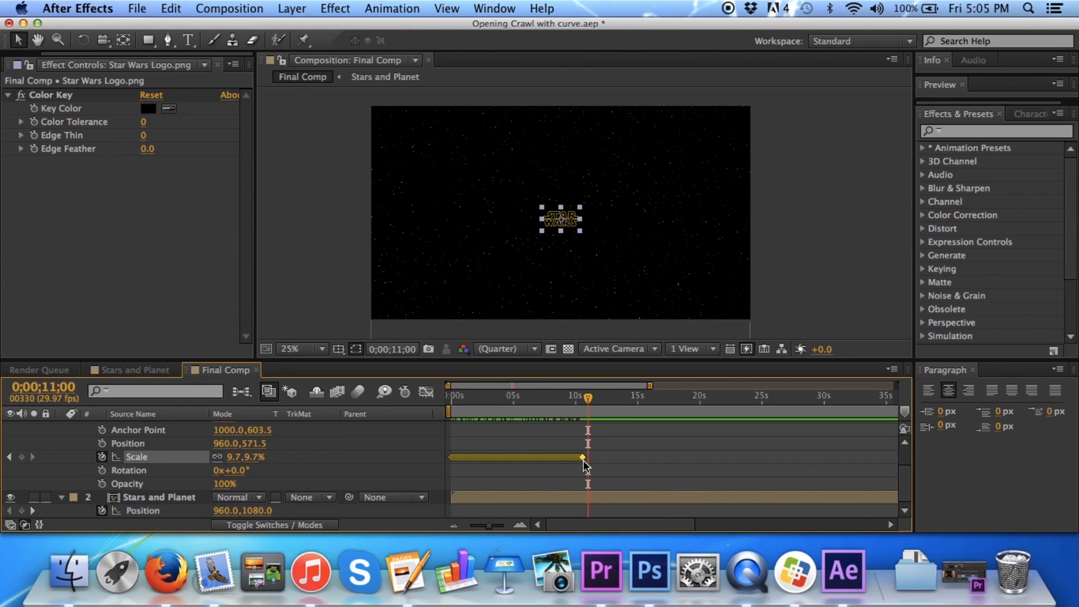
mouse_move(584, 461)
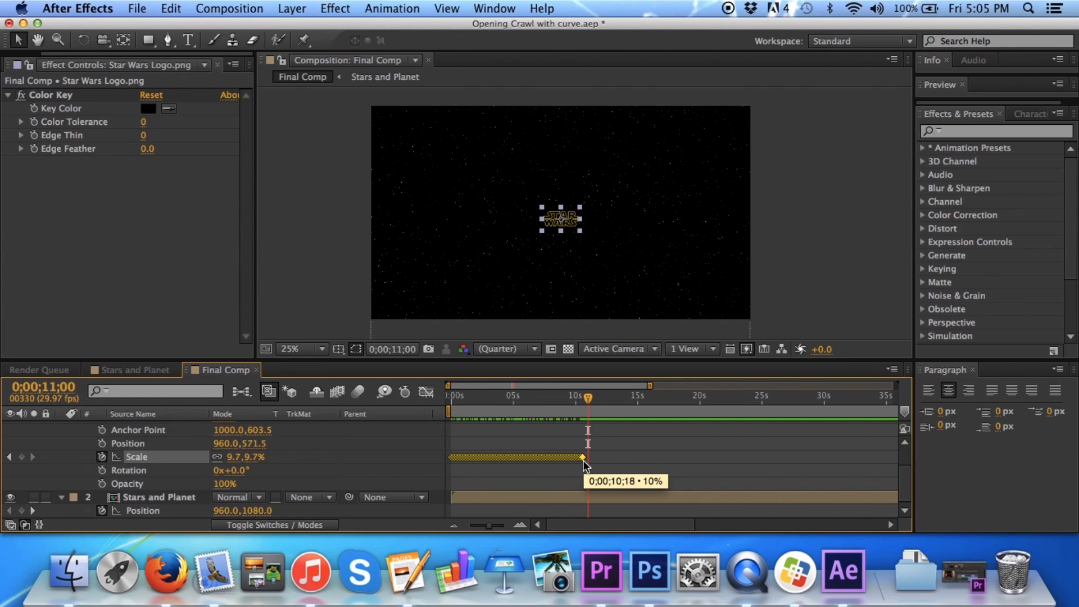
left_click_drag(588, 400, 436, 416)
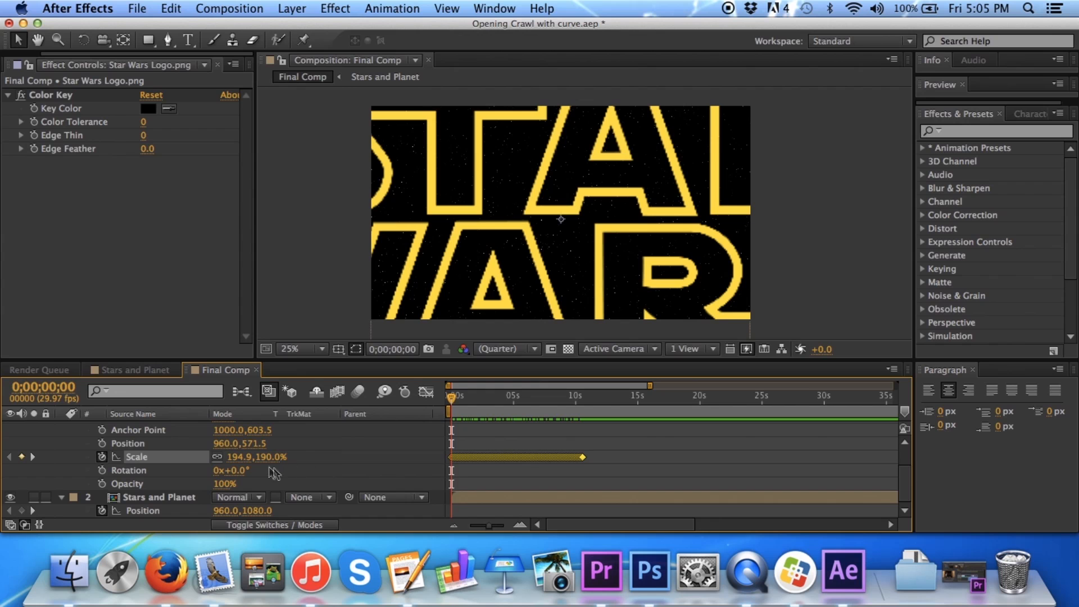
left_click_drag(454, 399, 585, 410)
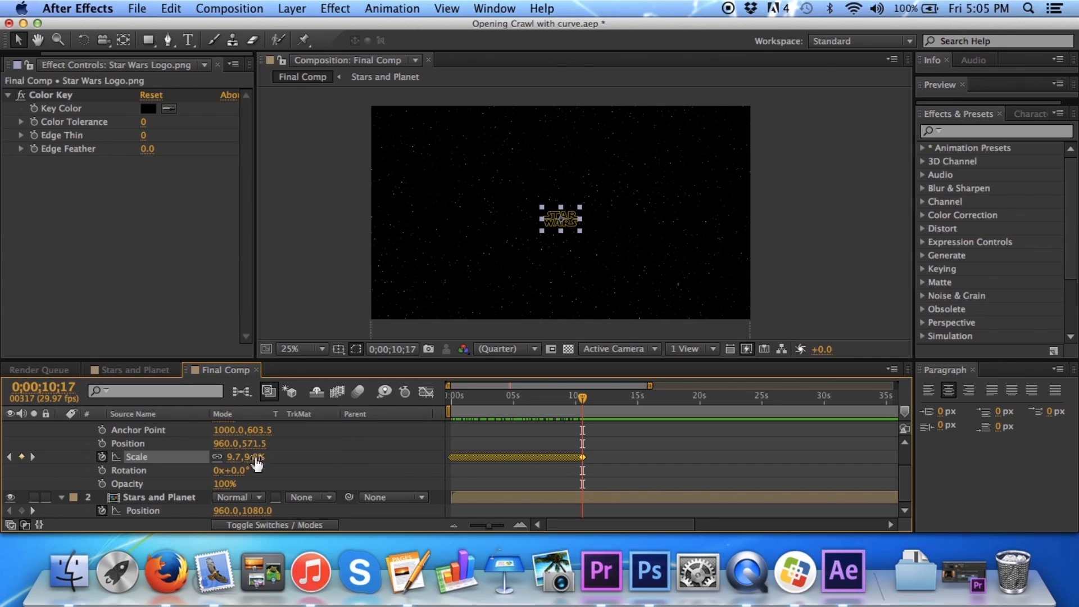
left_click(254, 458)
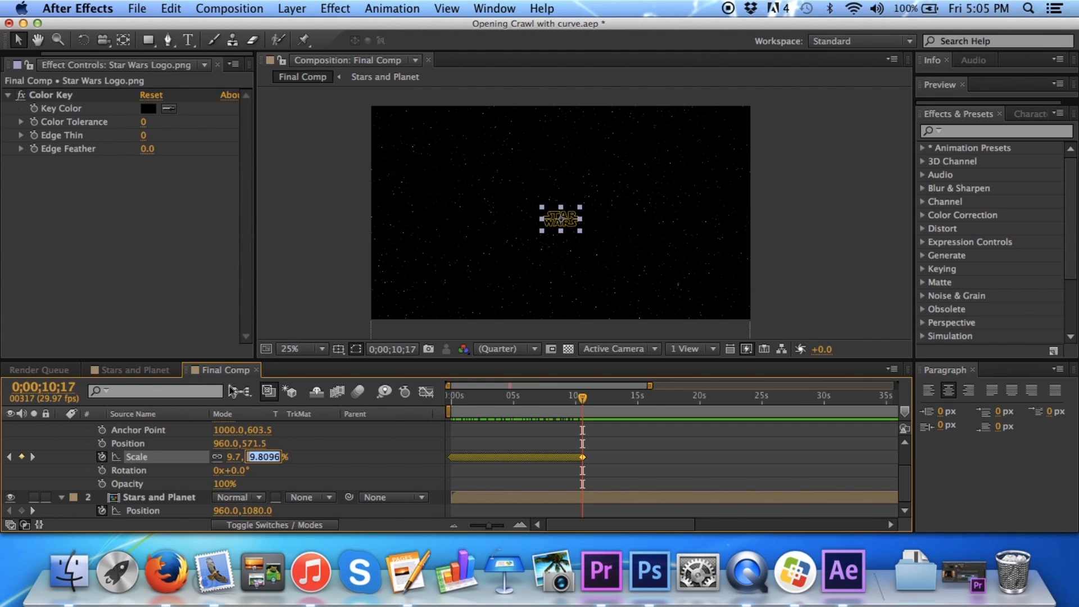
- Create an HDTV 1080 29.97 composition named Text Crawl with a duration of 0;01;20;00
left_click(235, 9)
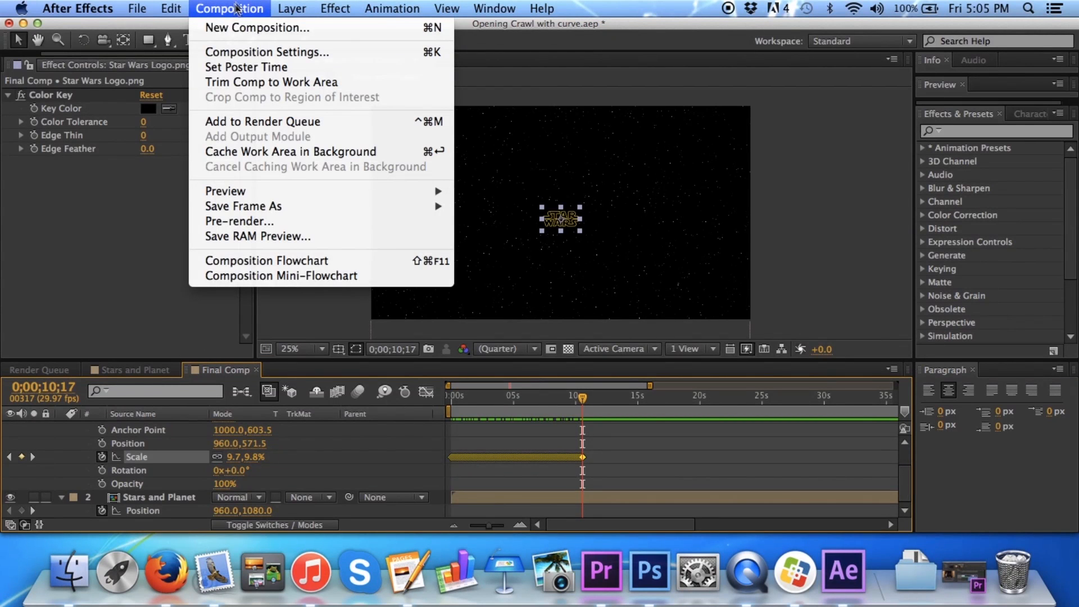
left_click(263, 29)
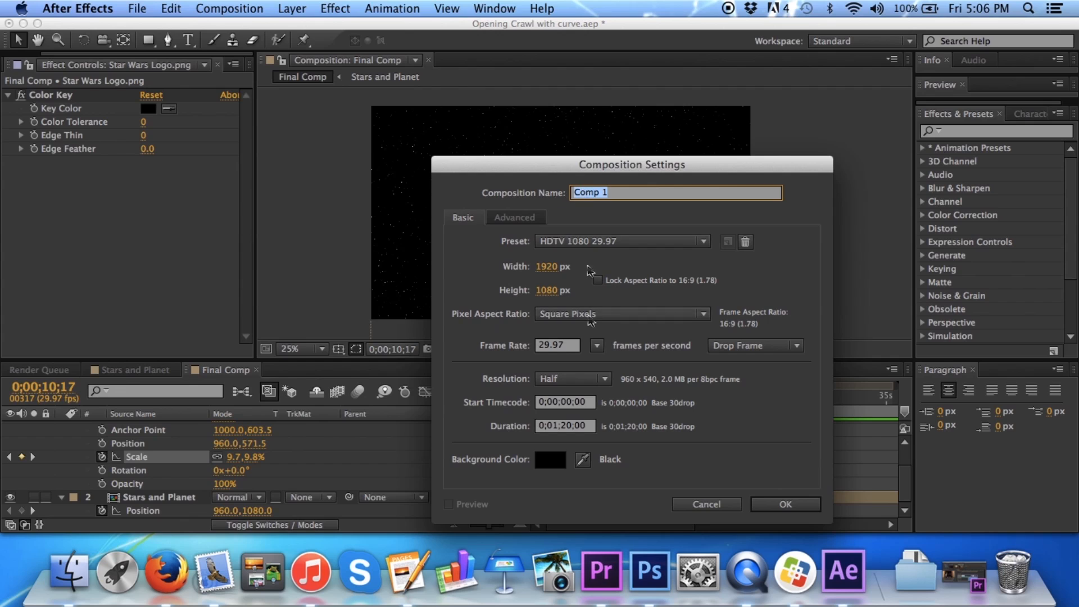
type("Text Crawl")
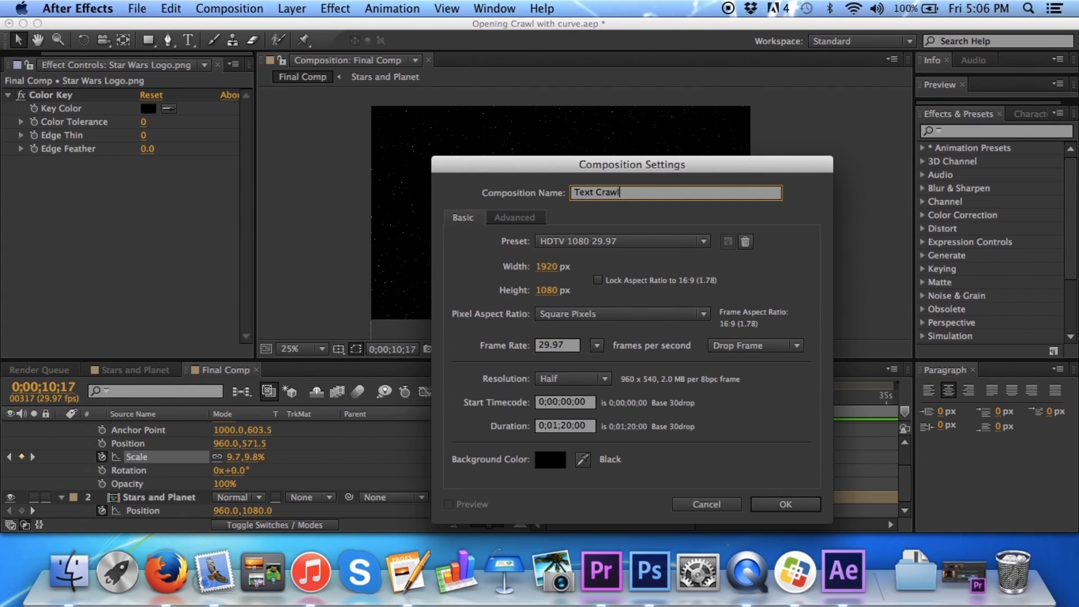
left_click(789, 502)
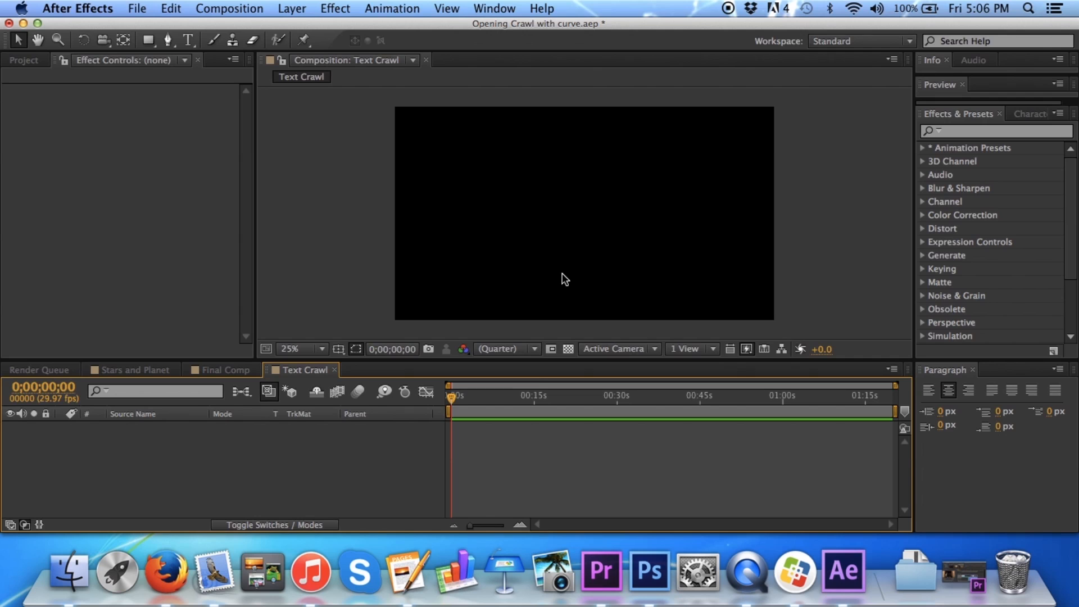
- Draw a paragraph text box in Text Crawl spanning most of the frame's width and extending below its bottom edge
left_click(323, 349)
left_click(321, 375)
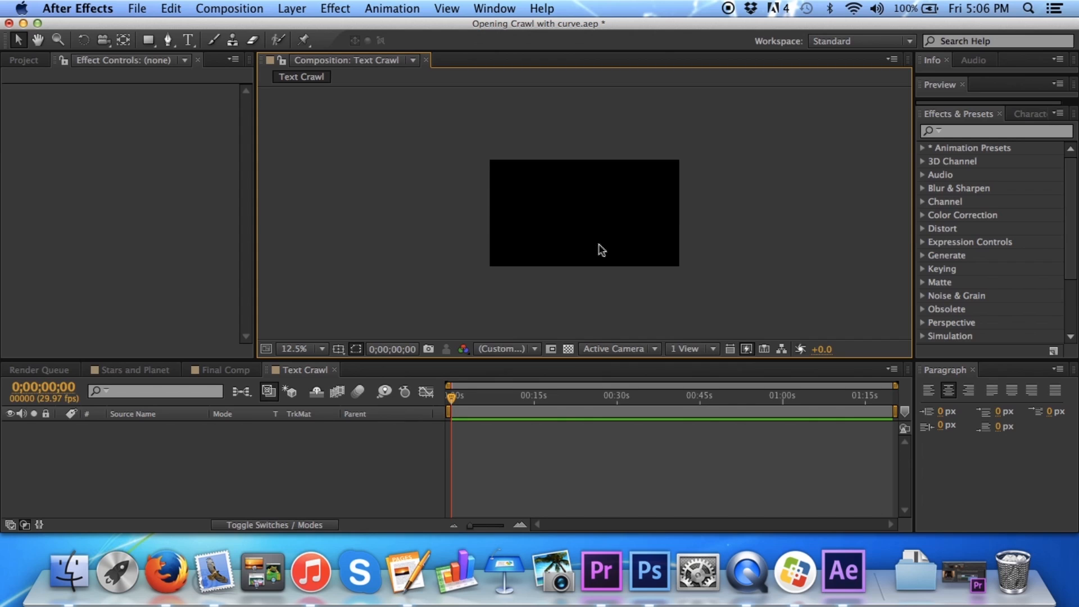
left_click(189, 43)
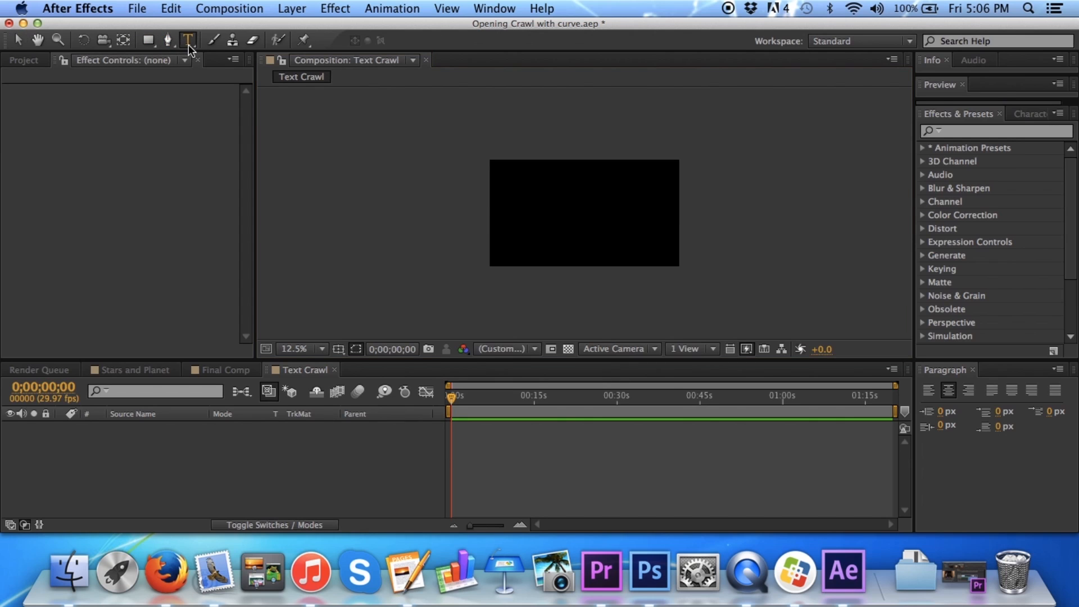
left_click_drag(518, 162, 656, 341)
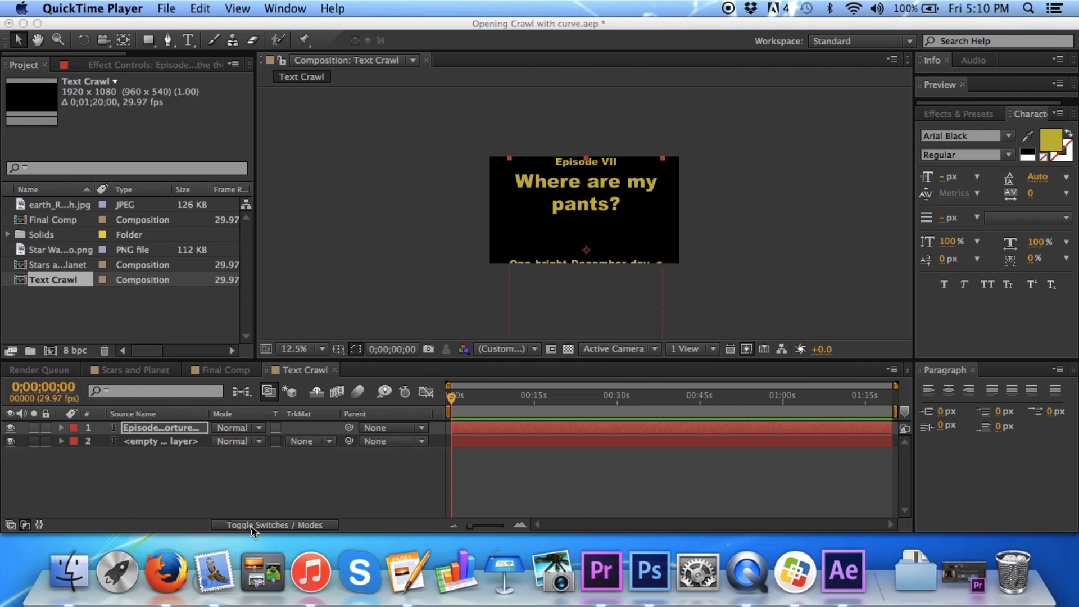
- Make the Episode VII text layer a 3D layer and reveal its rotation properties
left_click(253, 529)
left_click(256, 526)
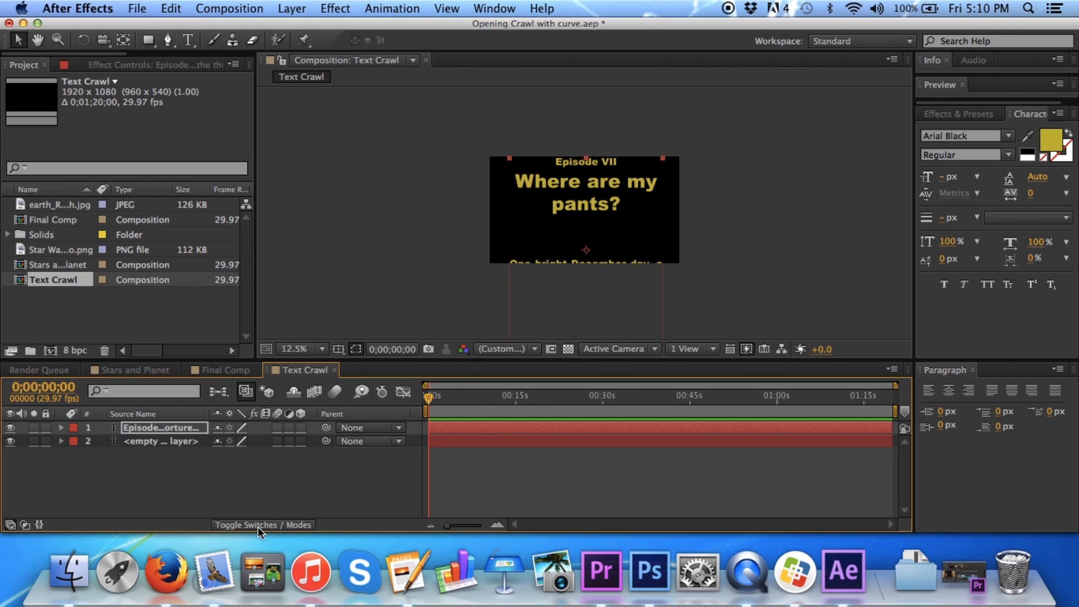
left_click(300, 429)
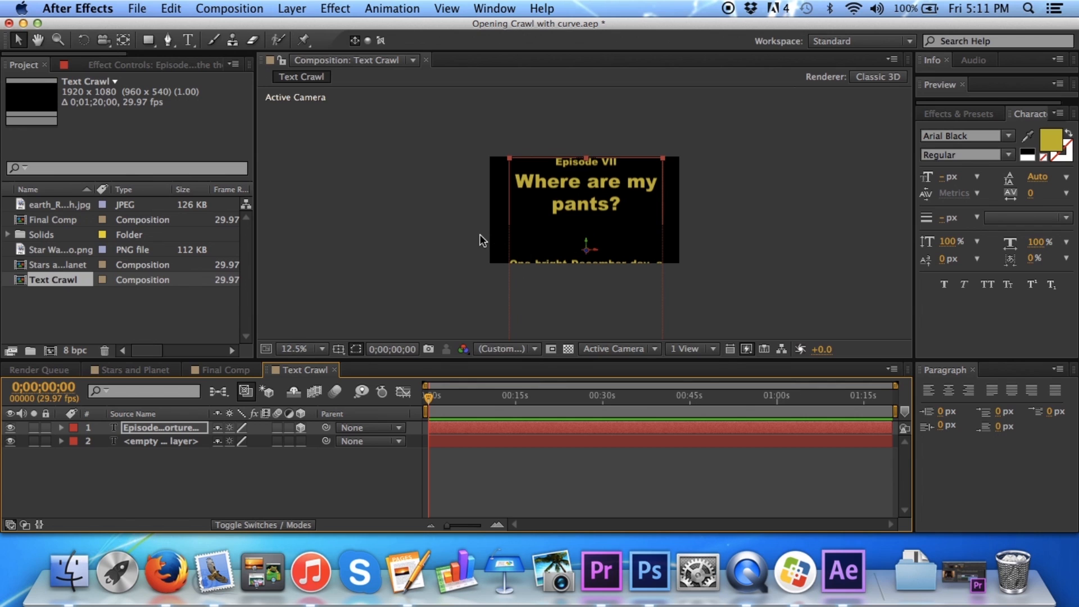
key("r")
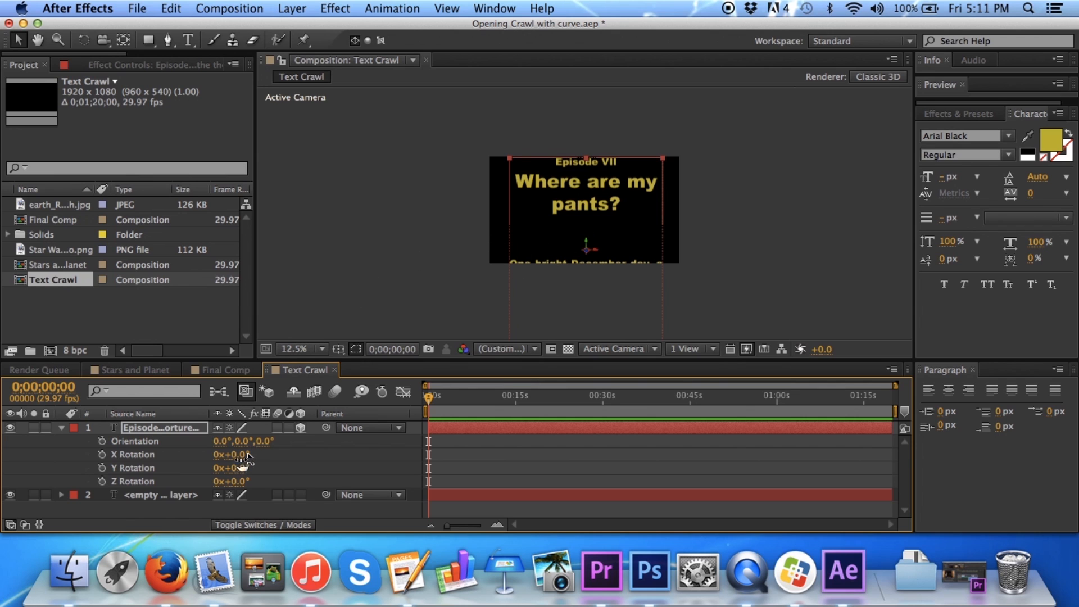
- Try a Y Rotation of -70° on the Episode VII text layer and reset it to 0°
left_click(237, 468)
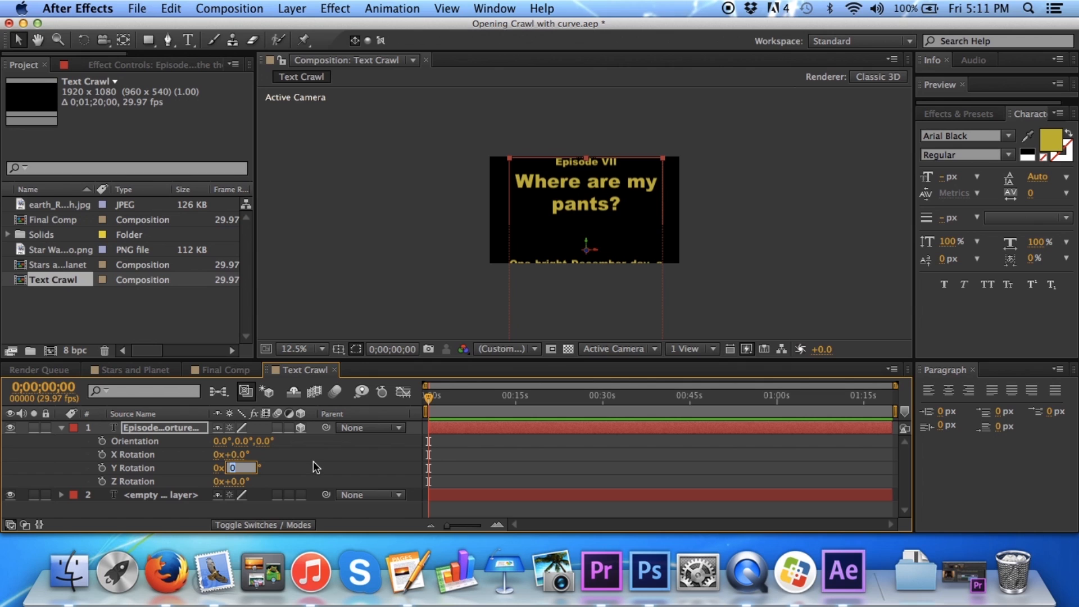
type("-70")
key("Return")
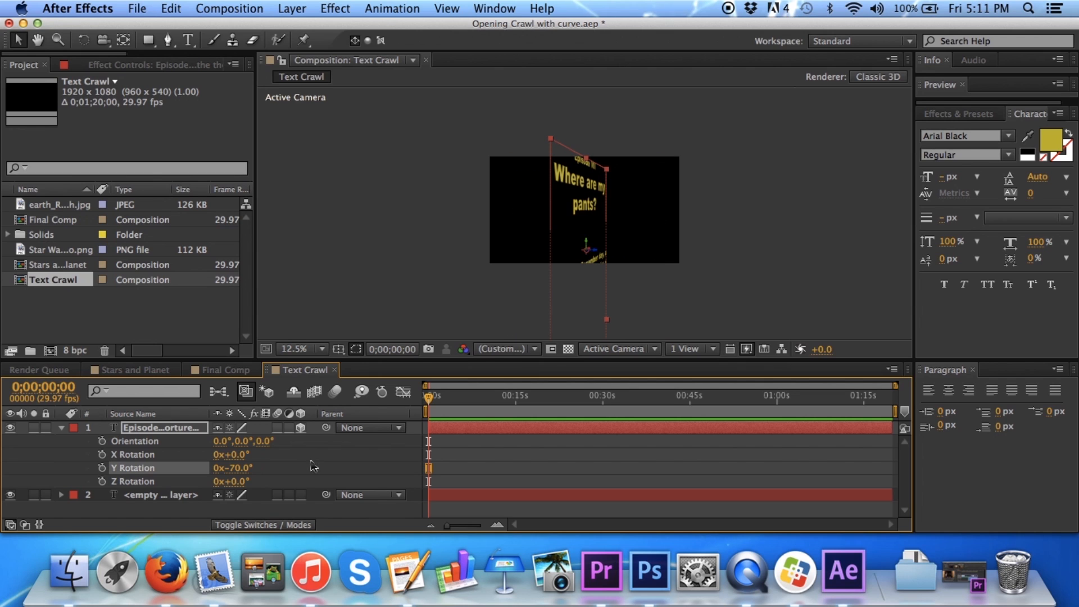
left_click(244, 469)
type("0")
key("Return")
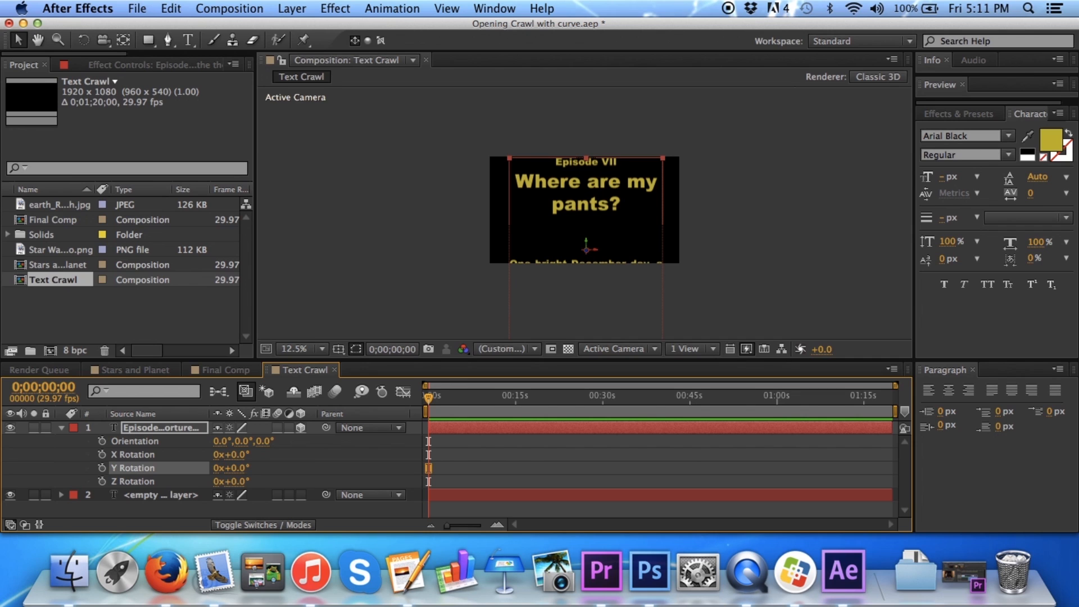
- Tilt the Episode VII text layer to an X Rotation of -70°, raising and narrowing it so its lines fit within the frame
left_click(240, 455)
type("-70")
key("Return")
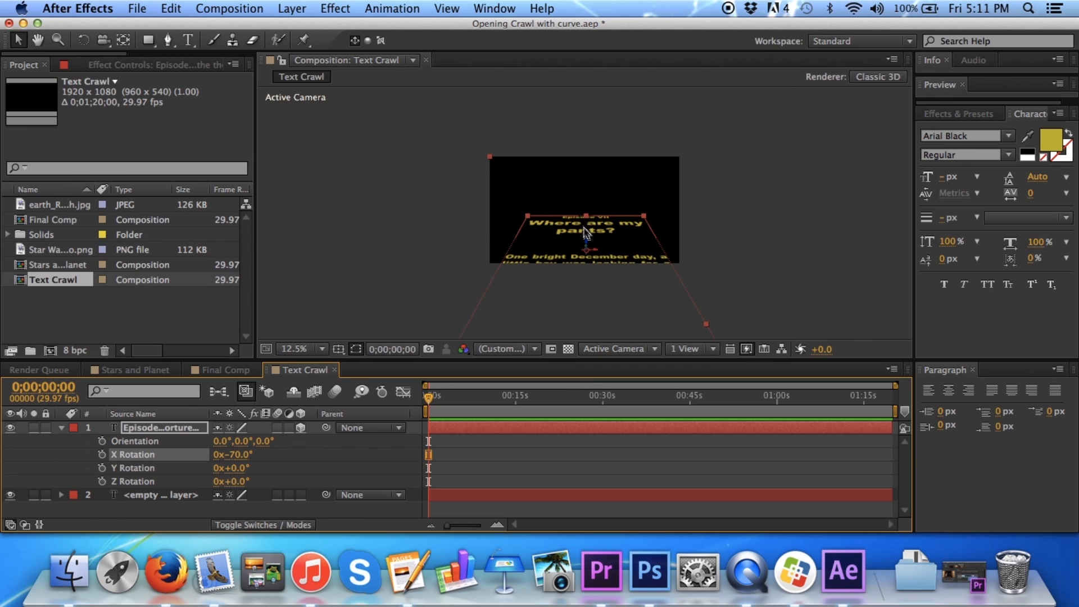
left_click_drag(590, 225, 591, 174)
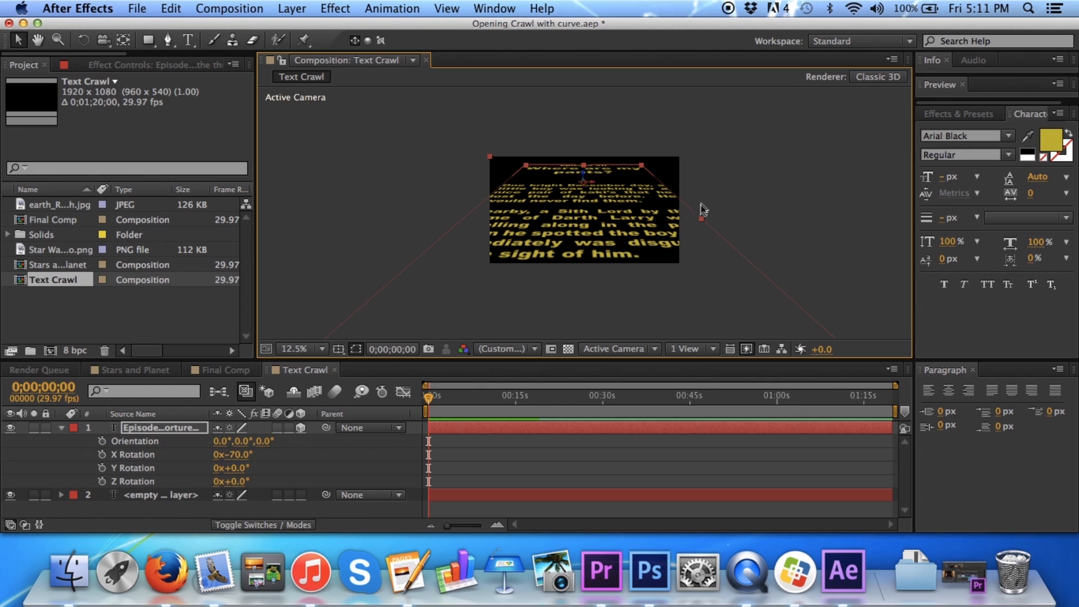
left_click_drag(702, 221, 615, 228)
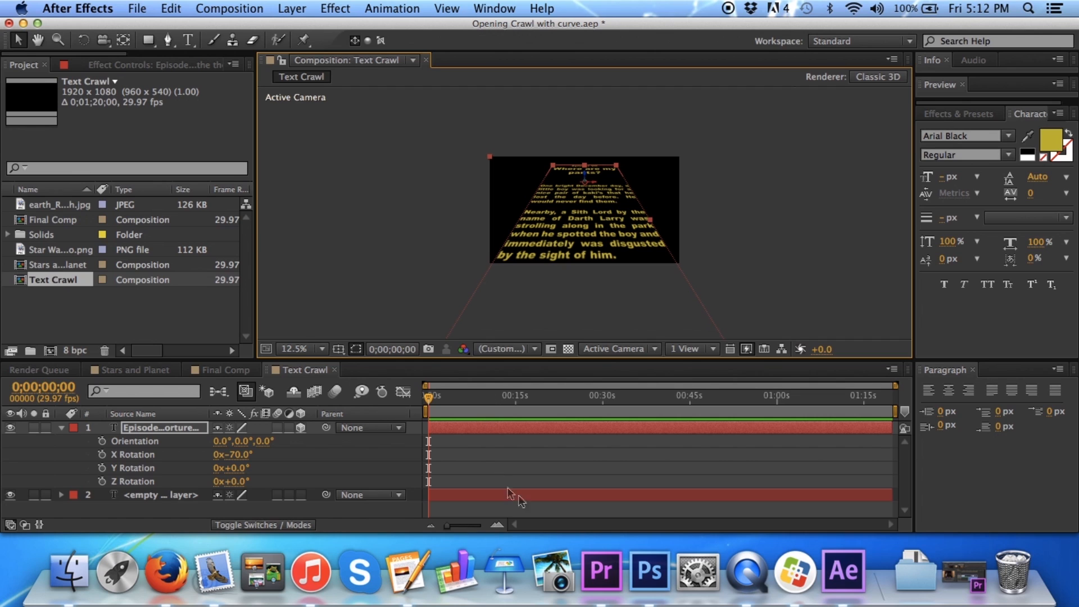
- At 0;00;09;13, set the text layer's Anchor Point to 0.0, -2476.0, 0.0 so the text sits below the frame, and start keyframing it
left_click_drag(448, 526, 463, 525)
left_click(551, 397)
left_click_drag(554, 399, 536, 400)
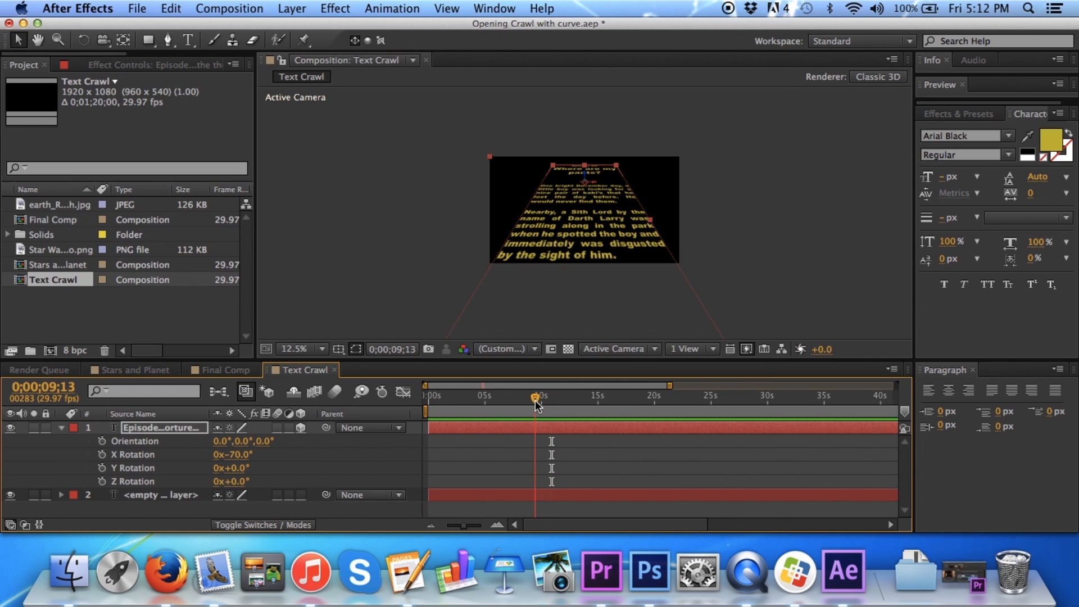
key("a")
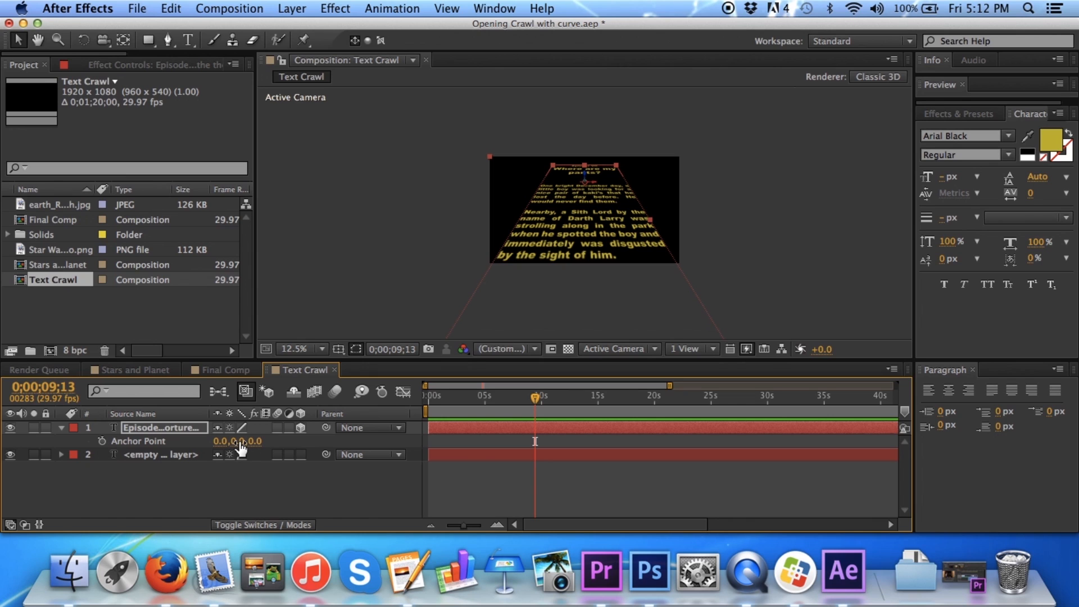
left_click_drag(241, 448, 9, 443)
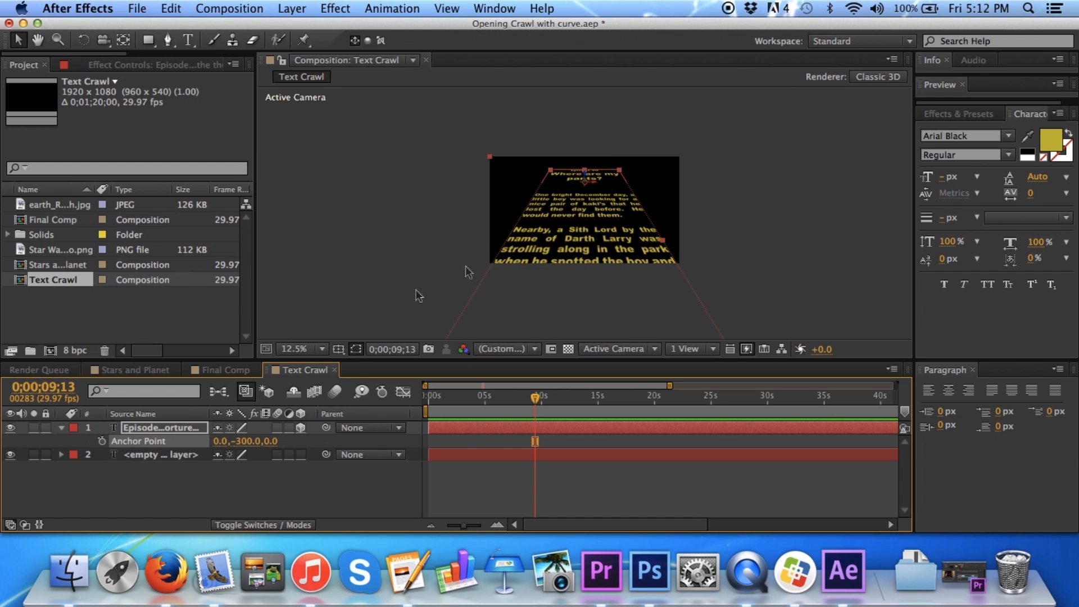
left_click_drag(245, 445, 88, 439)
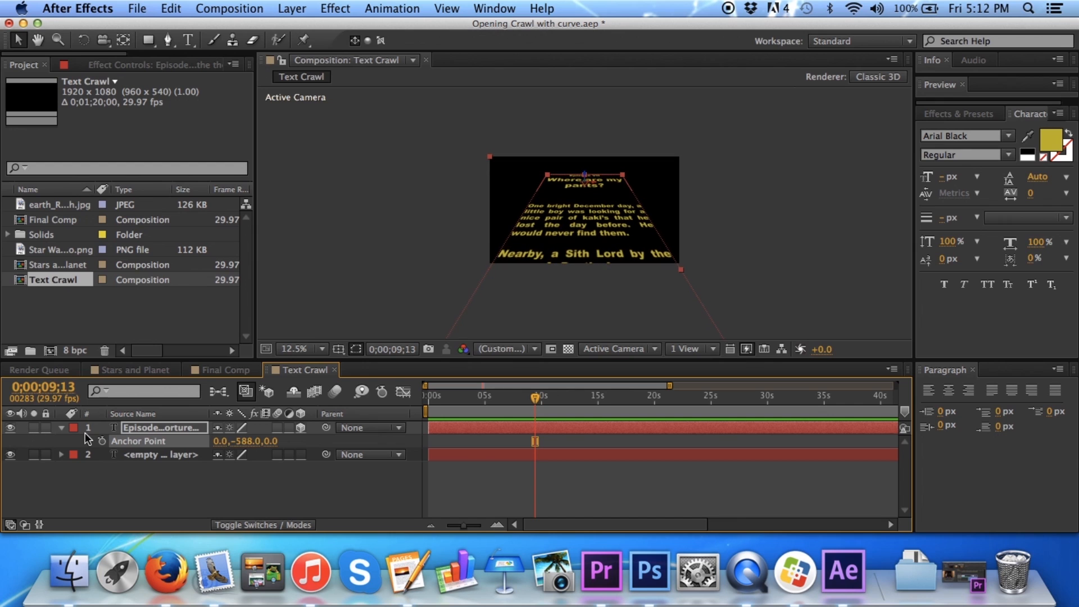
left_click_drag(245, 445, 36, 440)
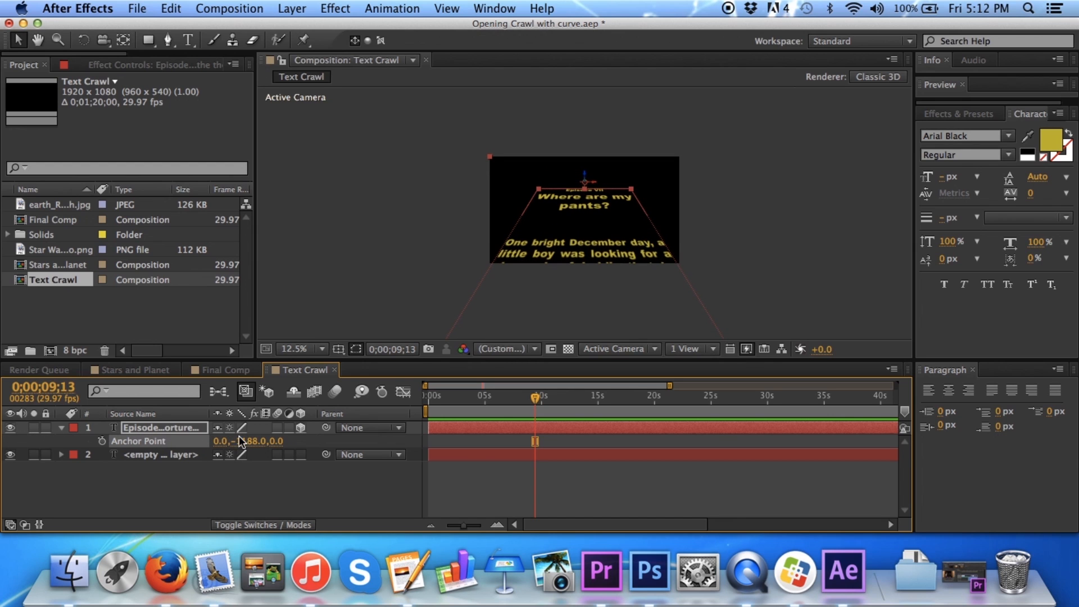
left_click_drag(247, 450, 50, 443)
left_click_drag(138, 437, 160, 445)
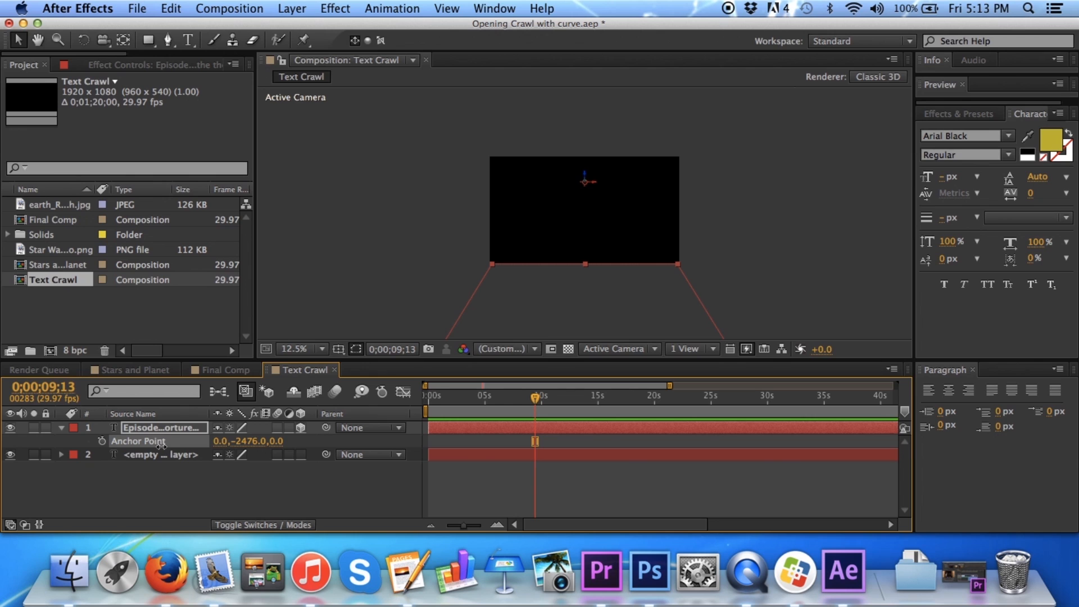
left_click(102, 442)
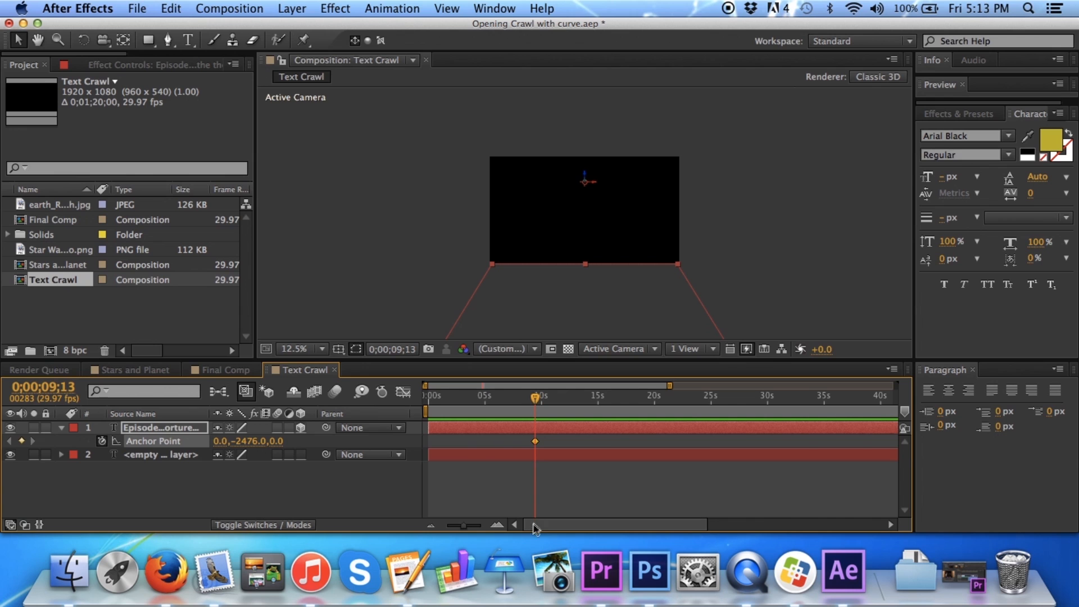
- At 0;01;07;13, keyframe the text layer's Anchor Point at 0.0, 2866.0, 0.0 so the crawl recedes toward the top of the frame
left_click_drag(542, 527, 735, 506)
mouse_move(752, 396)
left_mouse_down()
mouse_move(809, 399)
mouse_move(750, 399)
left_mouse_up()
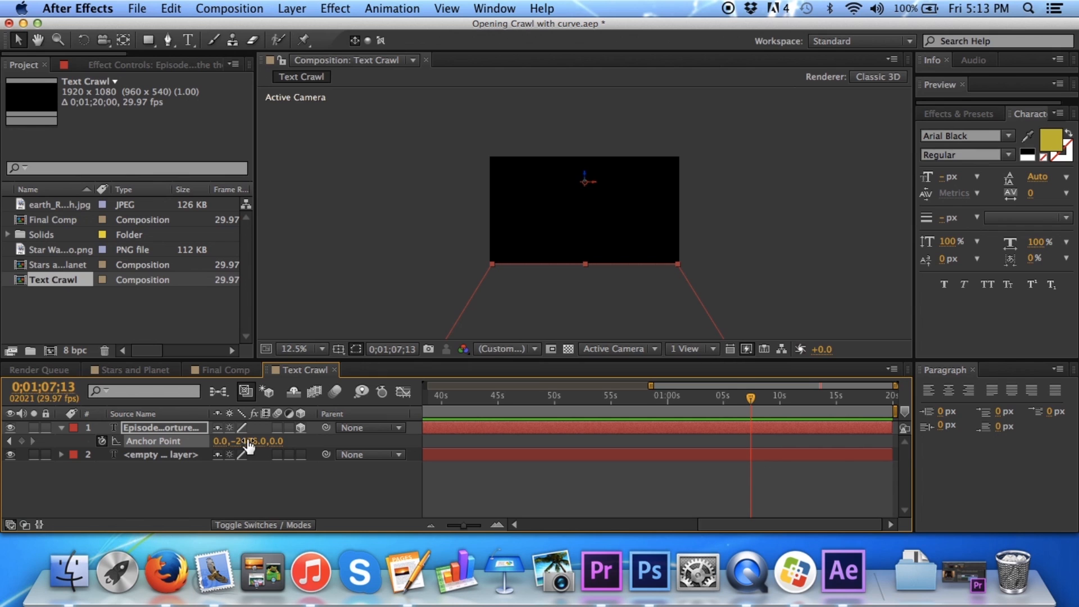
left_click_drag(248, 441, 591, 436)
left_click_drag(283, 441, 605, 431)
left_click_drag(252, 441, 584, 431)
left_click_drag(243, 441, 394, 438)
left_click_drag(281, 441, 484, 440)
left_click_drag(249, 443, 415, 436)
left_click_drag(244, 441, 399, 447)
left_click_drag(247, 441, 373, 448)
left_click_drag(248, 444, 397, 448)
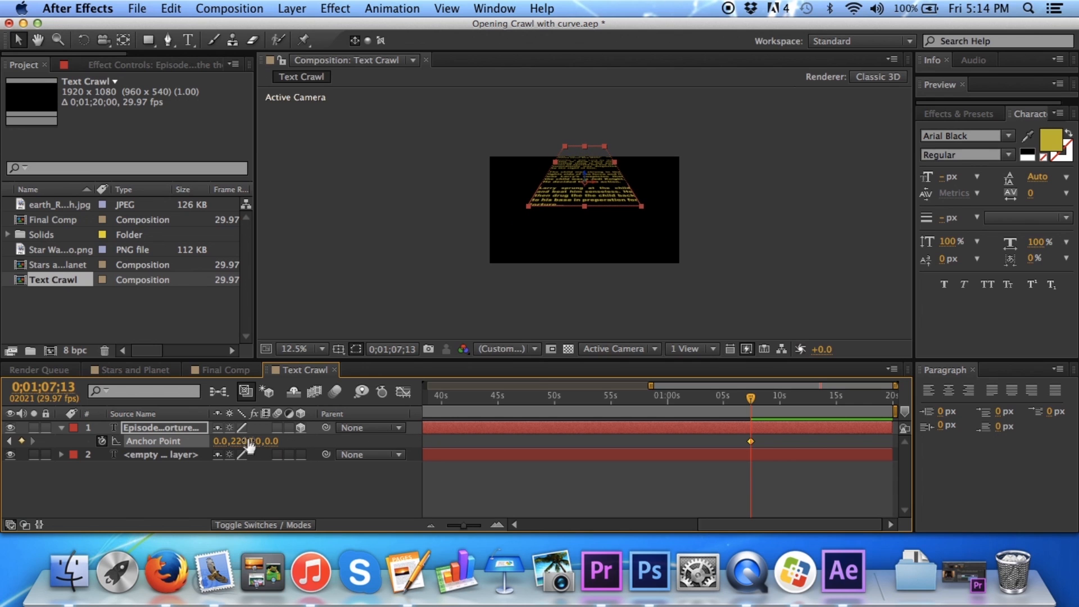
left_click_drag(269, 440, 382, 438)
left_click_drag(245, 445, 355, 432)
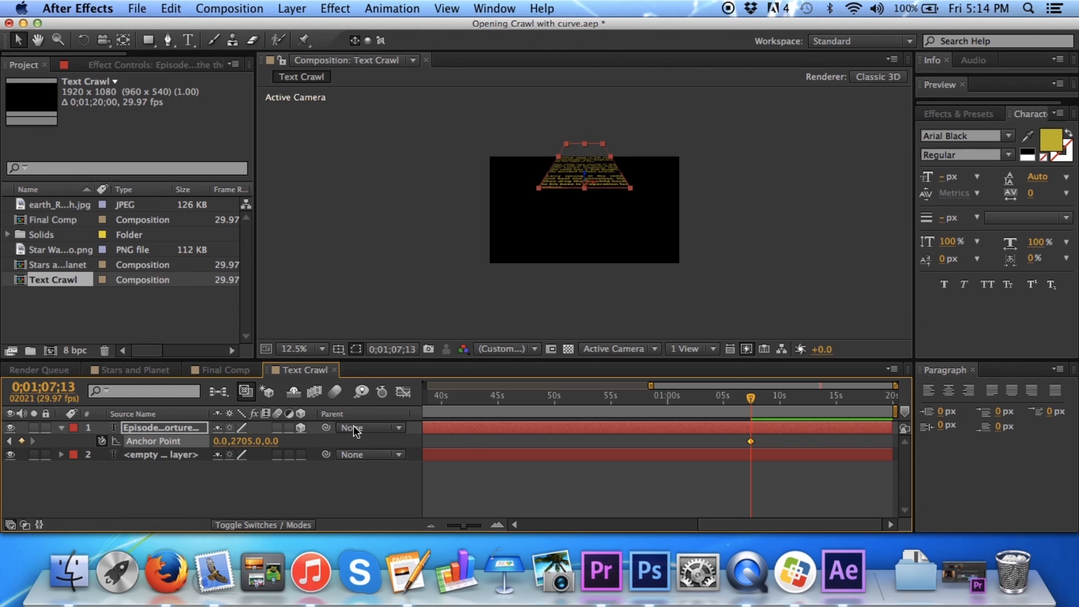
left_click_drag(242, 442, 378, 434)
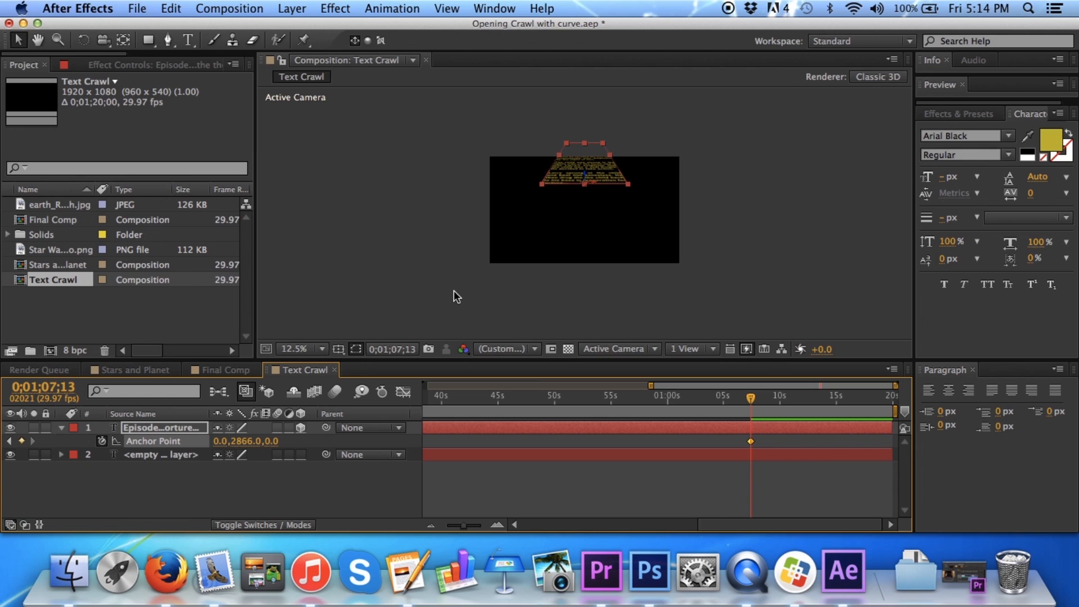
- Add an adjustment layer above the text in Text Crawl and apply the Ramp effect to it
right_click(161, 472)
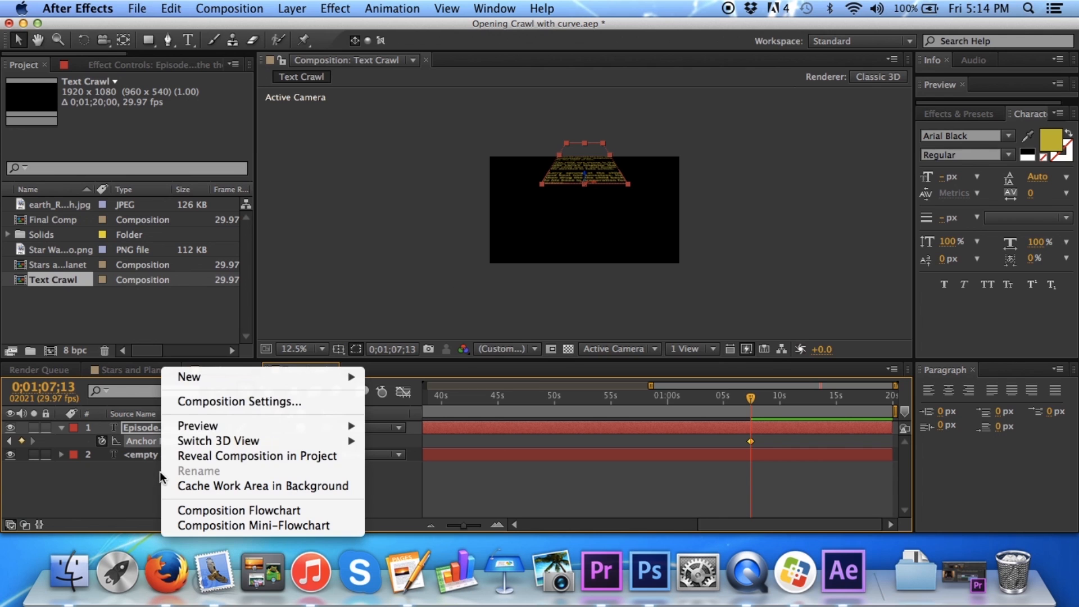
mouse_move(315, 377)
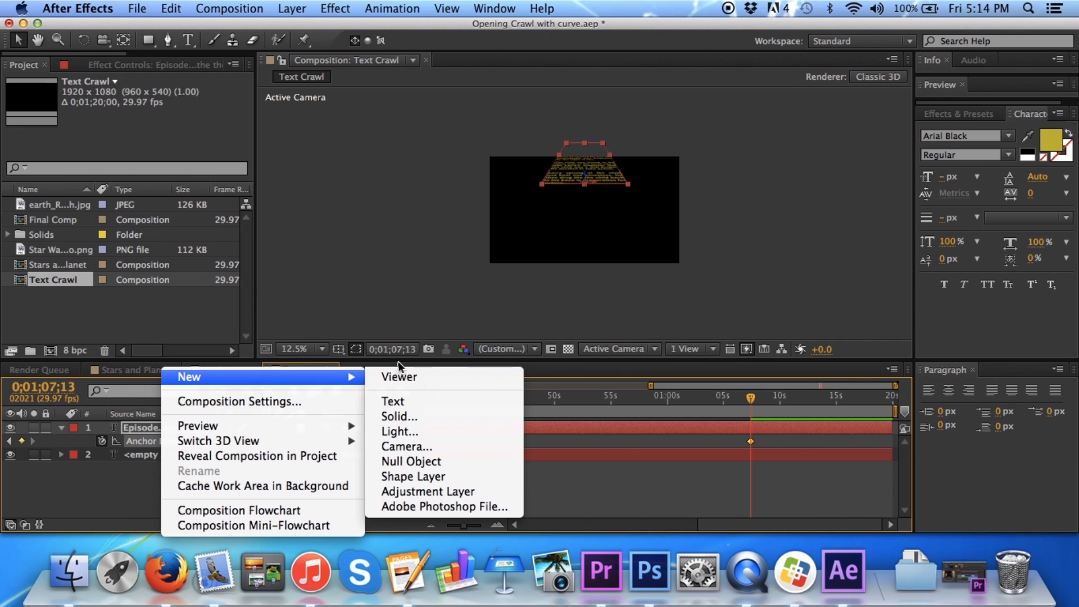
left_click(425, 493)
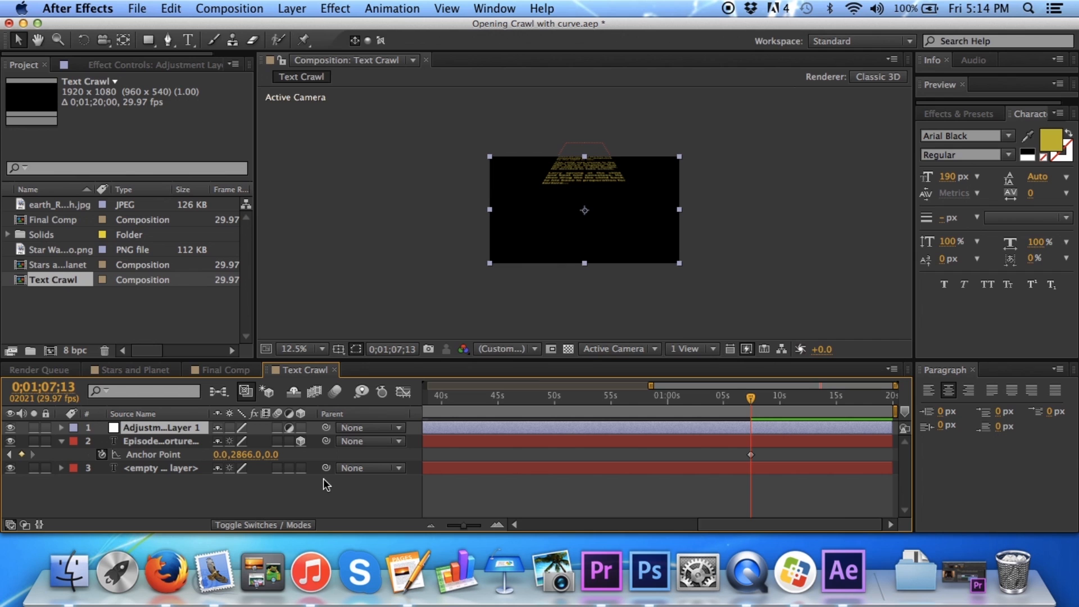
left_click(341, 9)
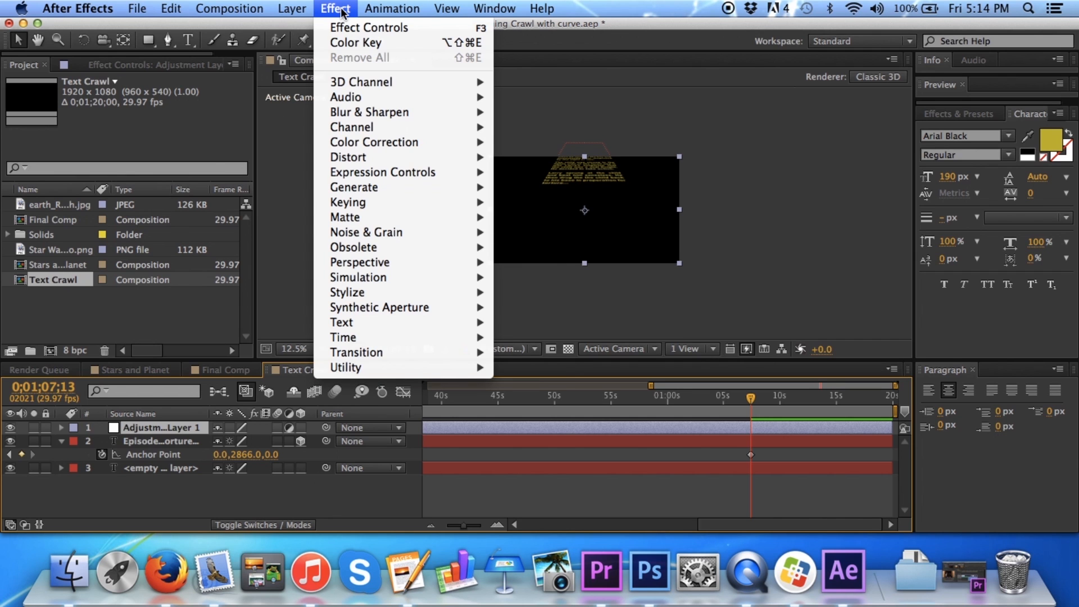
mouse_move(387, 190)
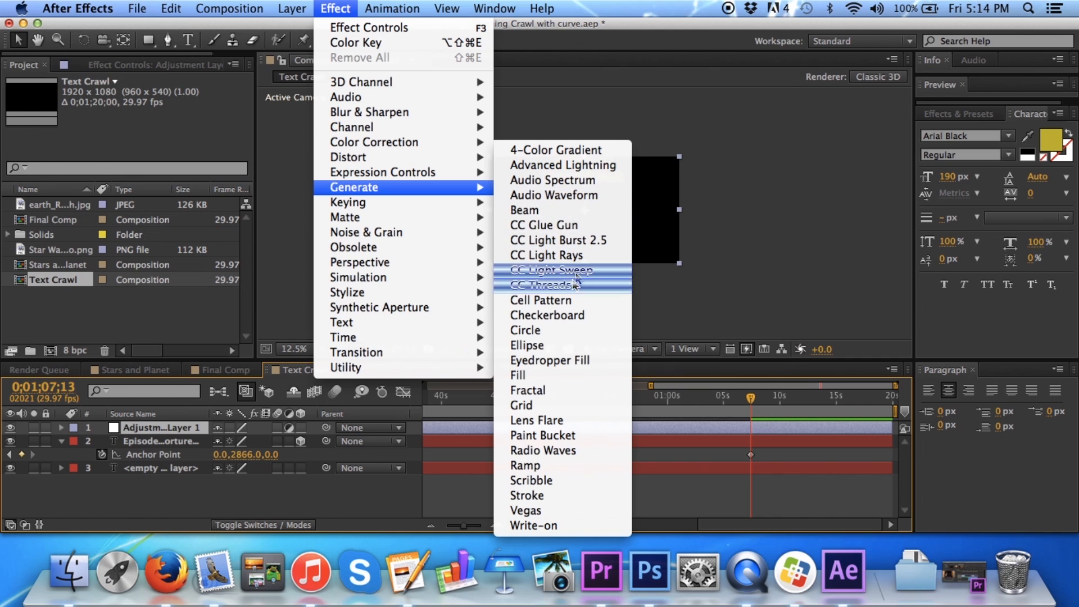
left_click(538, 467)
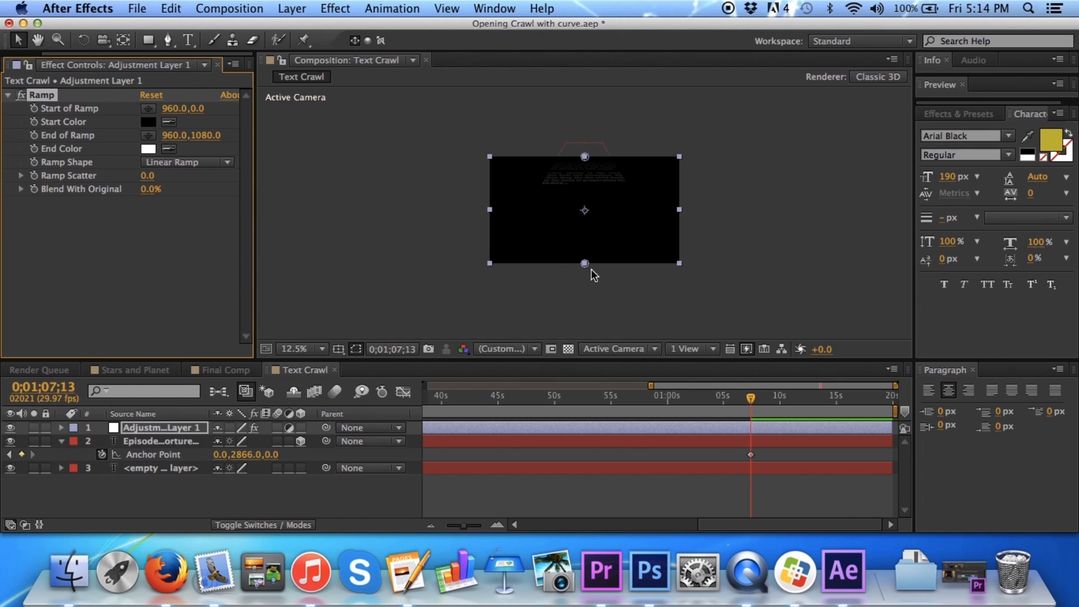
- Move the Ramp's start point to 952.0, 160.0 and its end point to 952.0, 352.0
left_click_drag(585, 265, 585, 236)
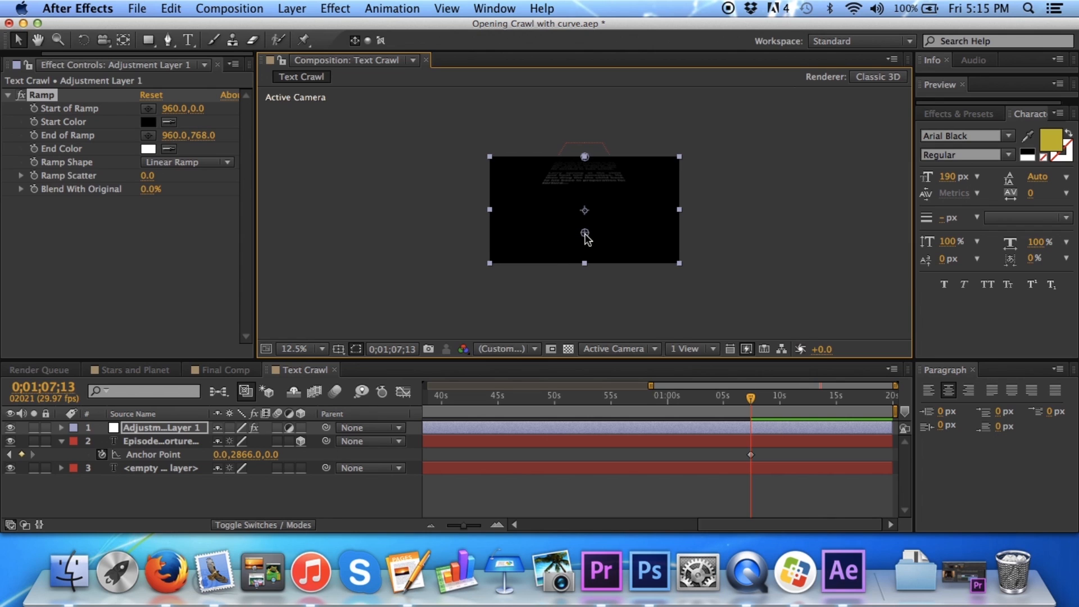
left_click_drag(585, 157, 584, 171)
left_click_drag(584, 233, 586, 194)
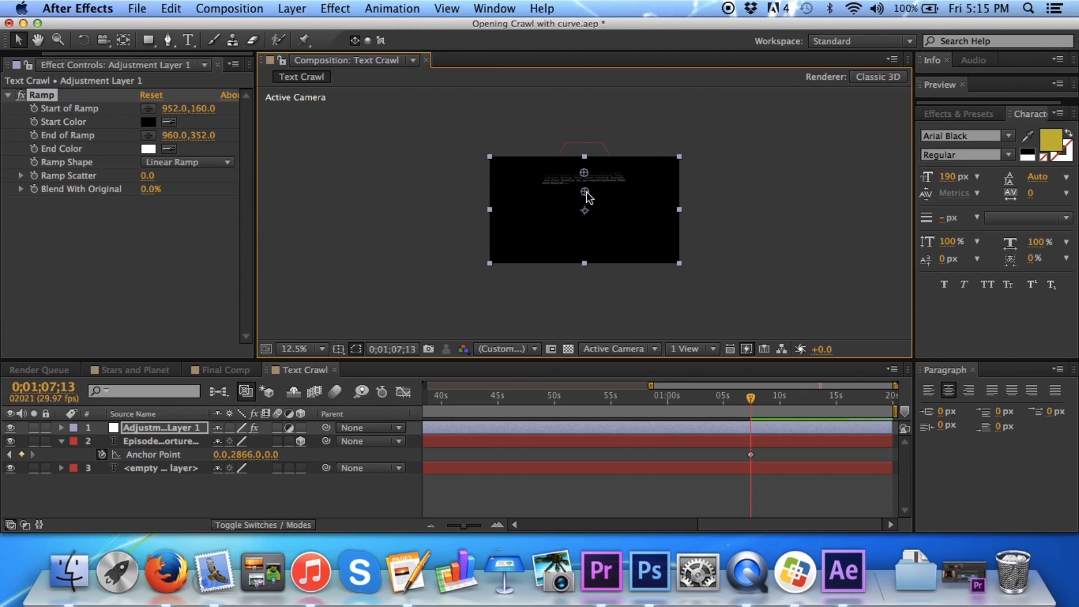
left_click_drag(586, 193, 585, 193)
- Set the Ramp's End Color by sampling the yellow used for the text, leaving the text colour as it is
left_click(169, 149)
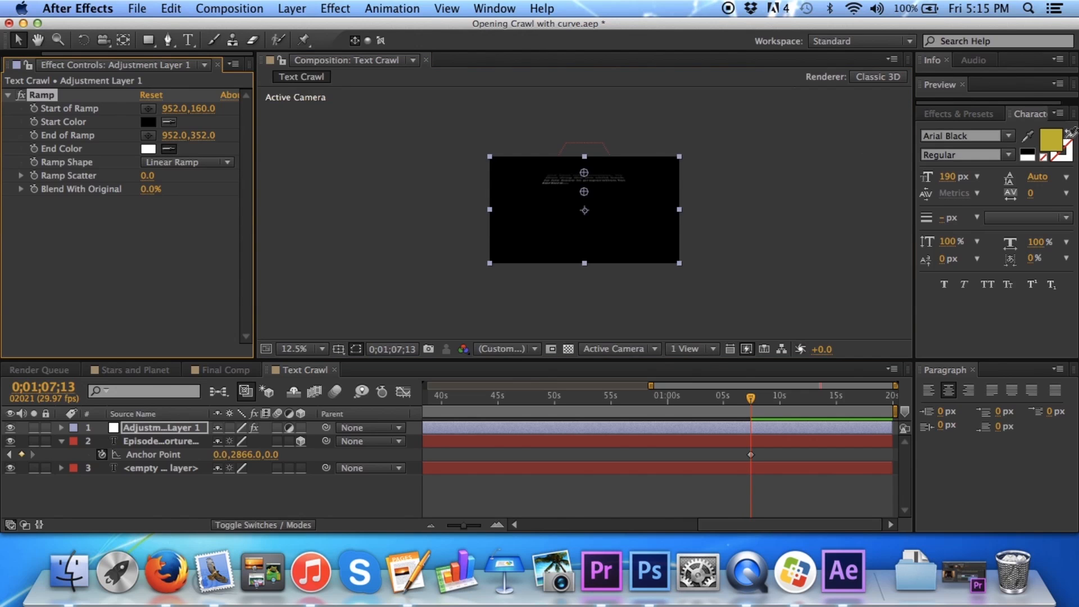
left_click(1053, 141)
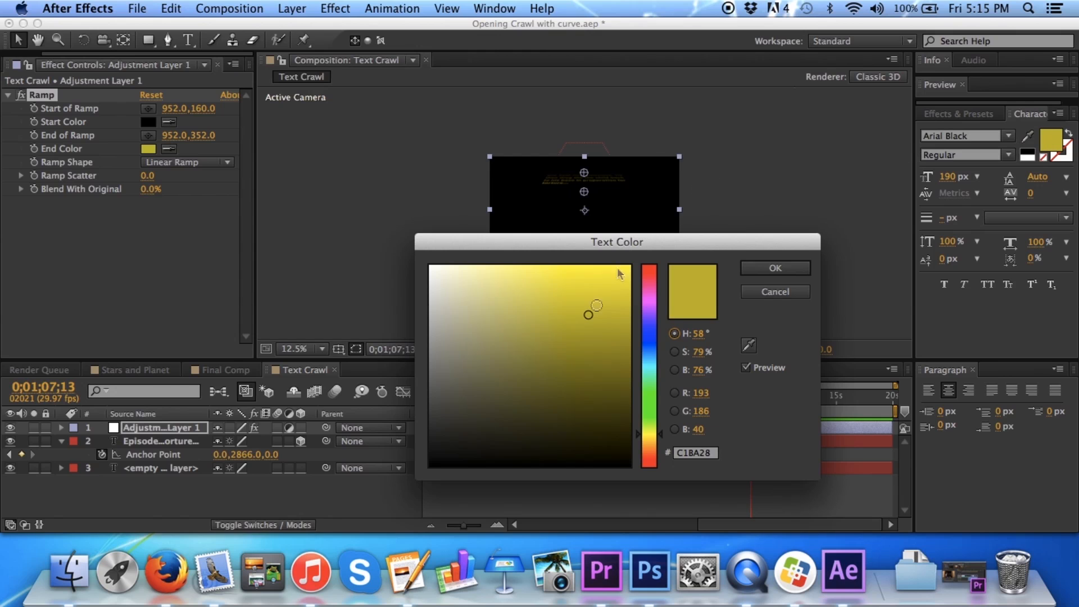
left_click(776, 269)
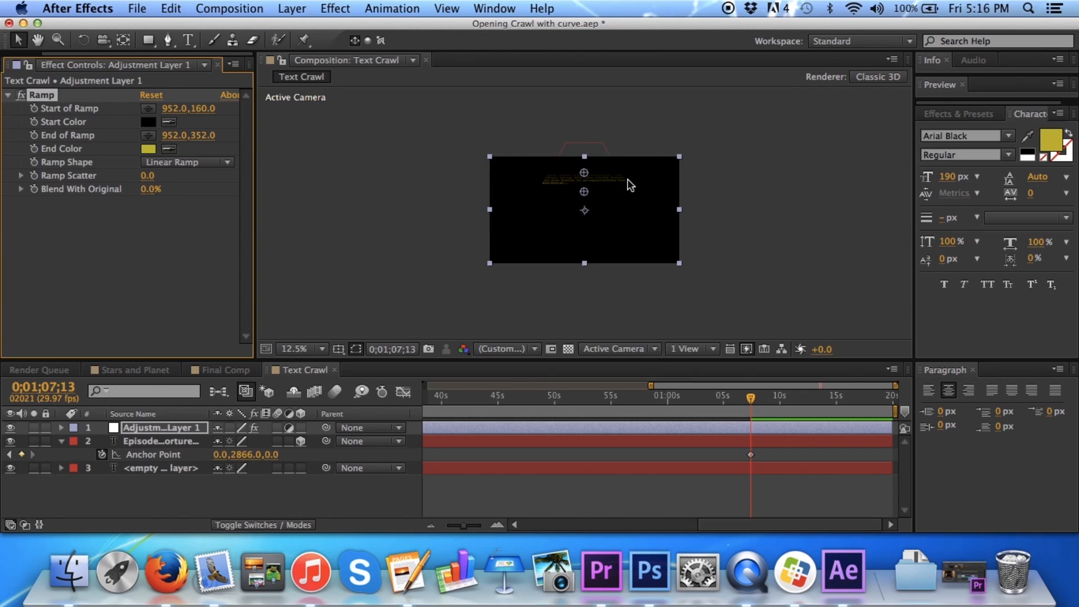
left_click(225, 369)
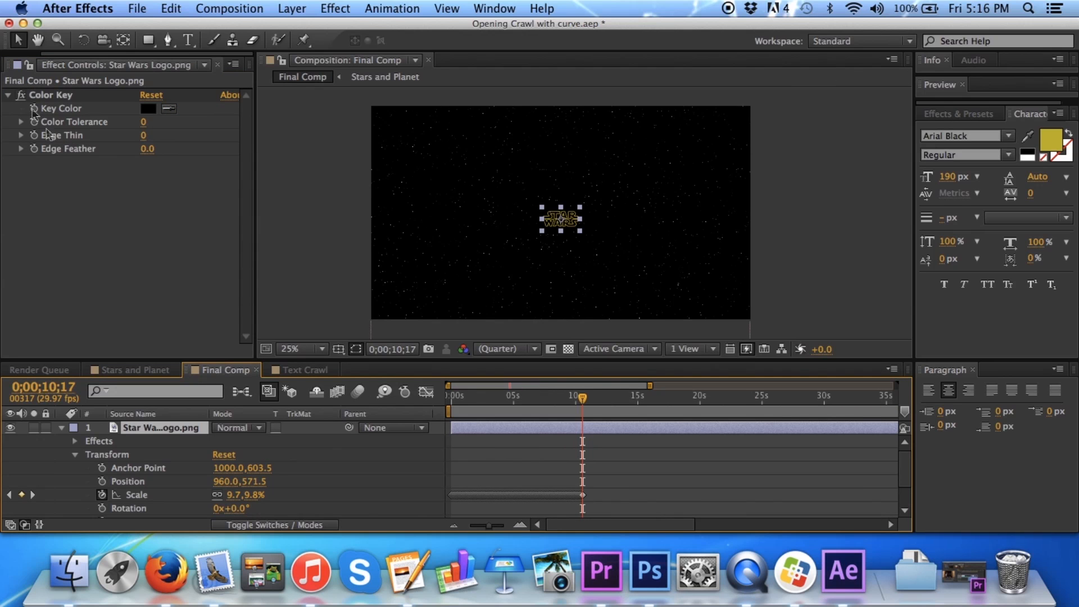
left_click(288, 370)
left_click(248, 371)
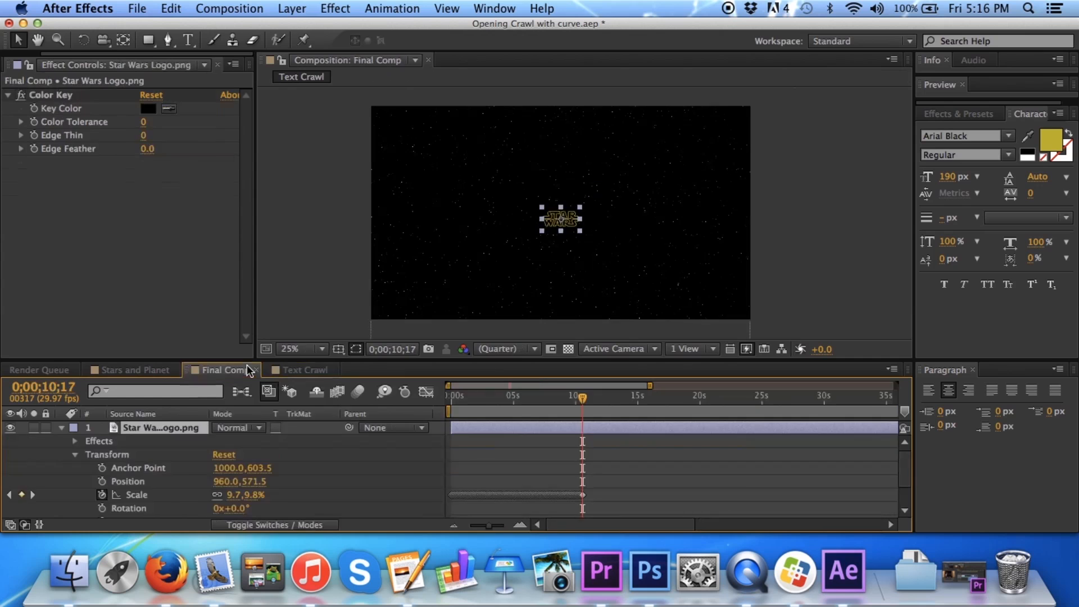
left_click(117, 373)
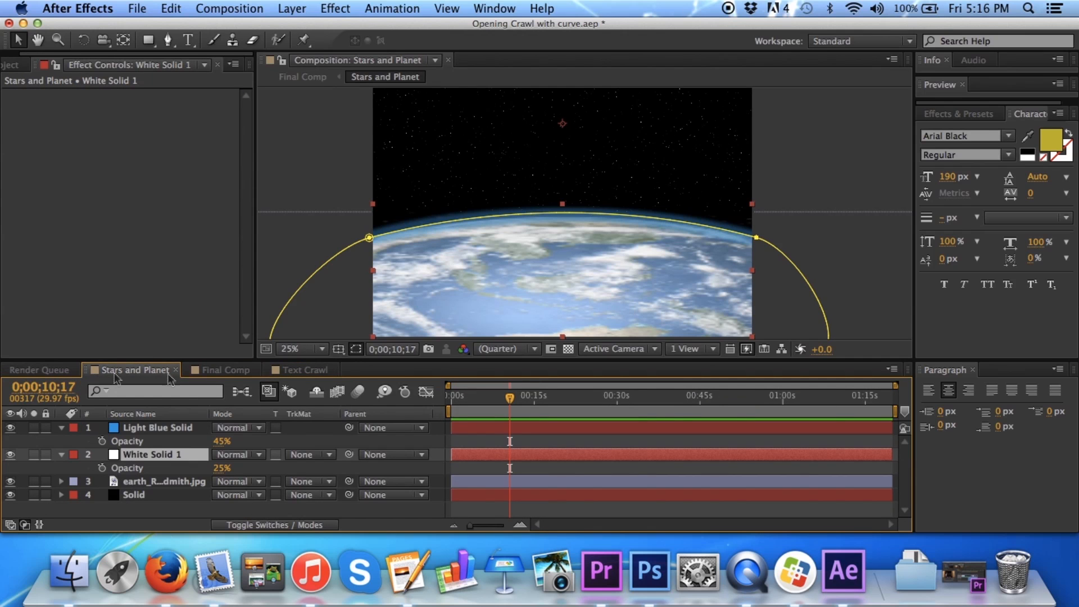
left_click(306, 370)
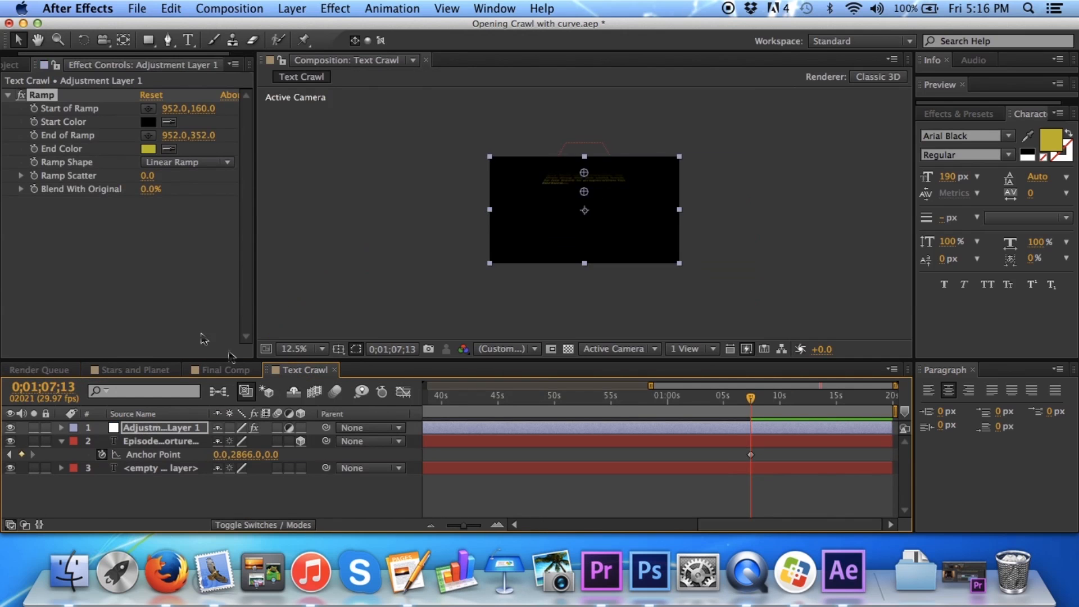
- Place the Text Crawl composition above the Star Wars logo layer in Final Comp, aligned with the frame
left_click(16, 65)
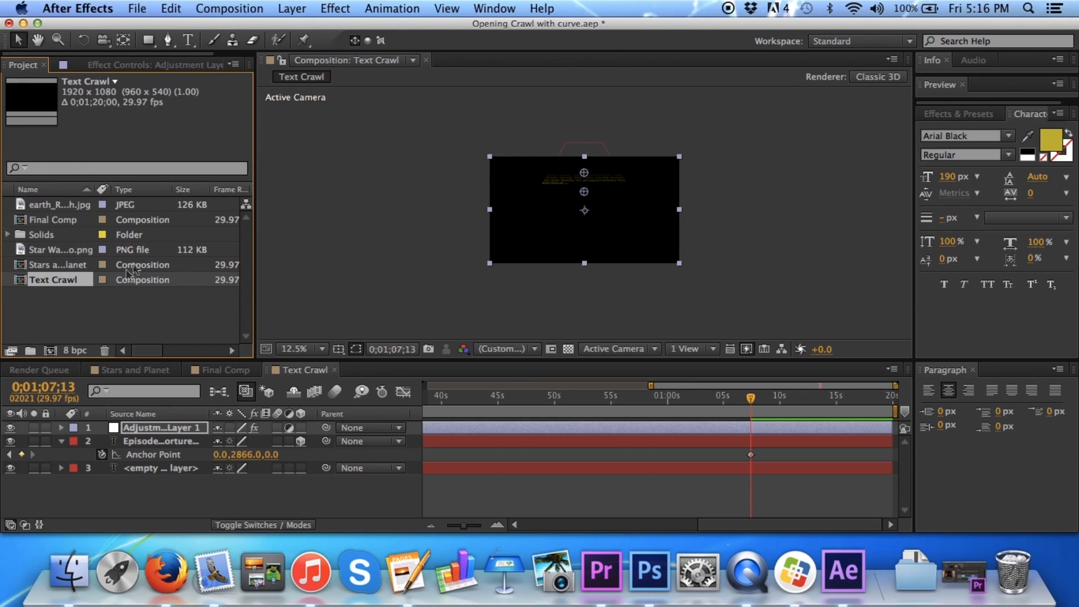
left_click(245, 372)
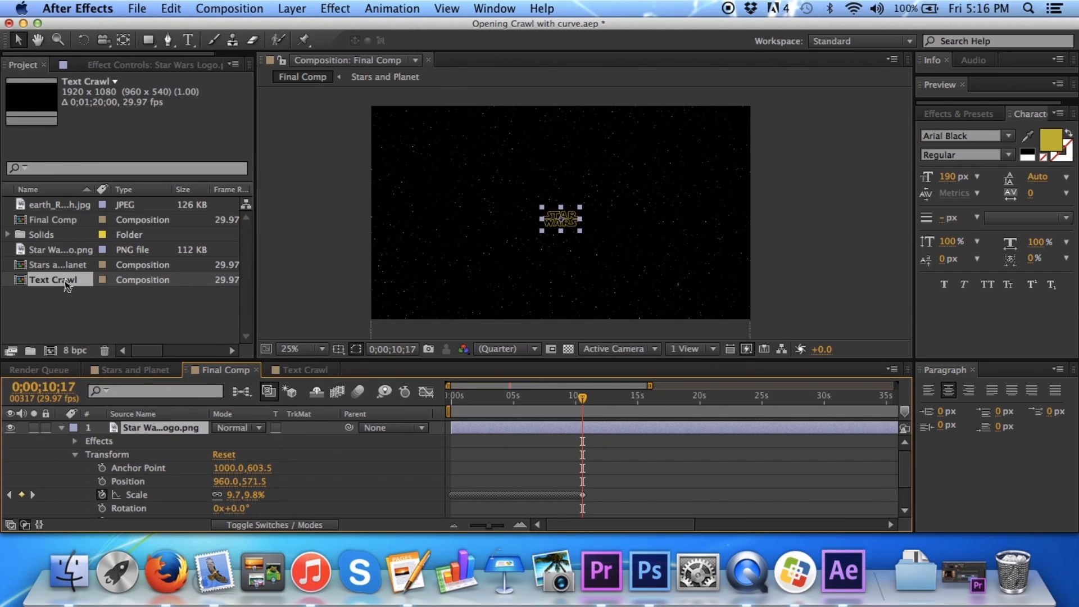
left_click(314, 349)
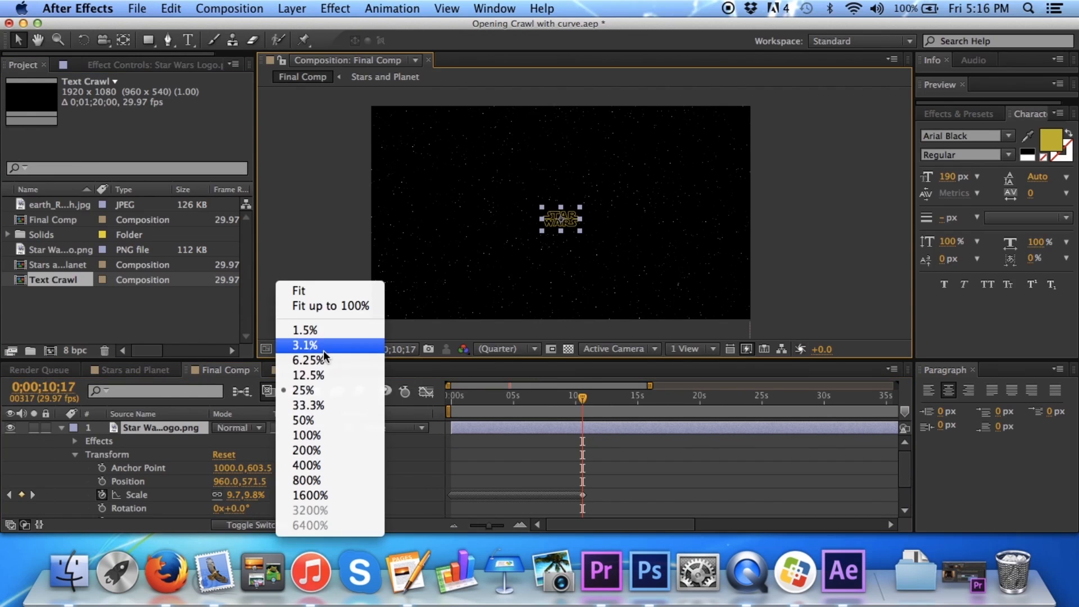
left_click(313, 404)
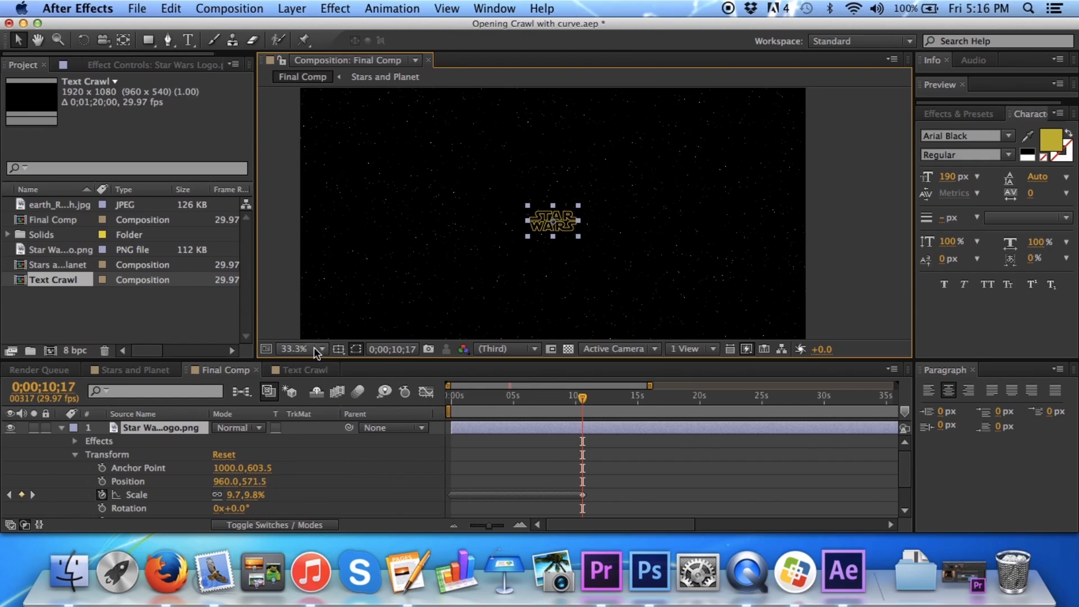
left_click(316, 349)
left_click(306, 376)
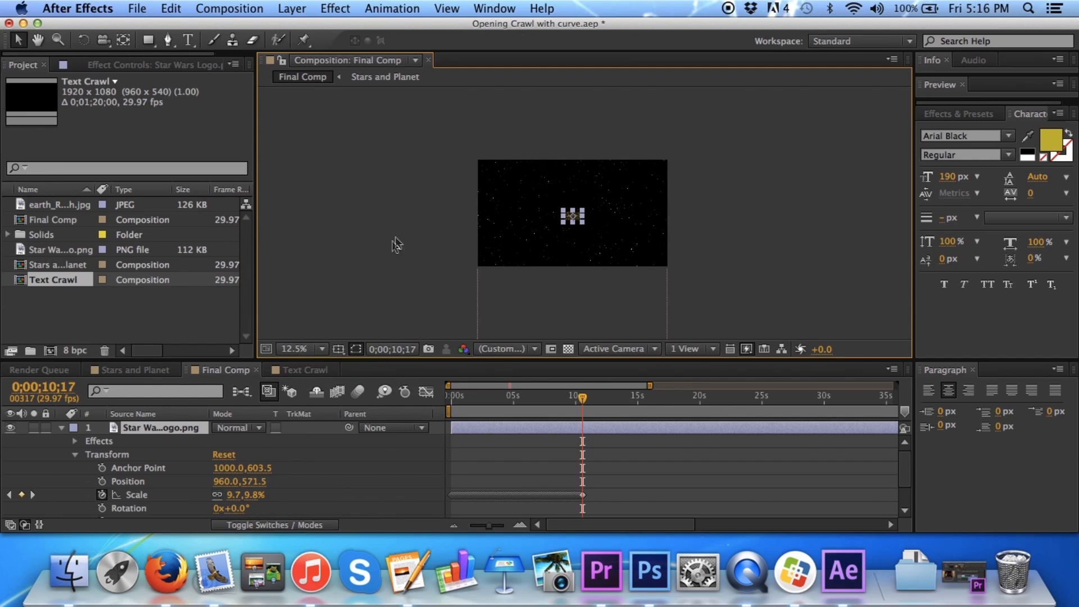
left_click(37, 39)
left_click_drag(381, 205, 381, 150)
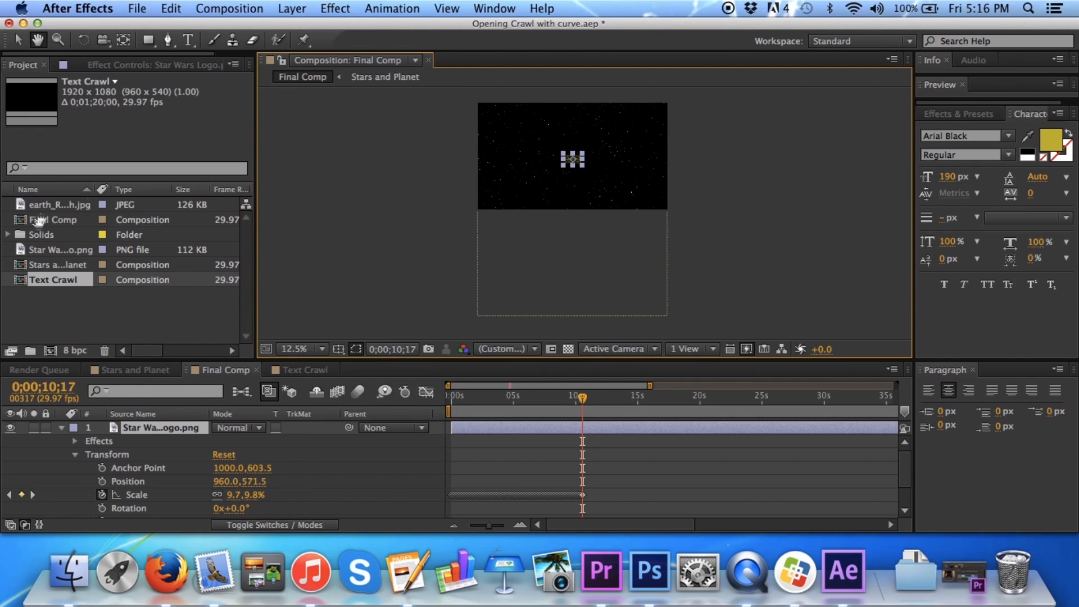
key("v")
left_click_drag(75, 282, 572, 156)
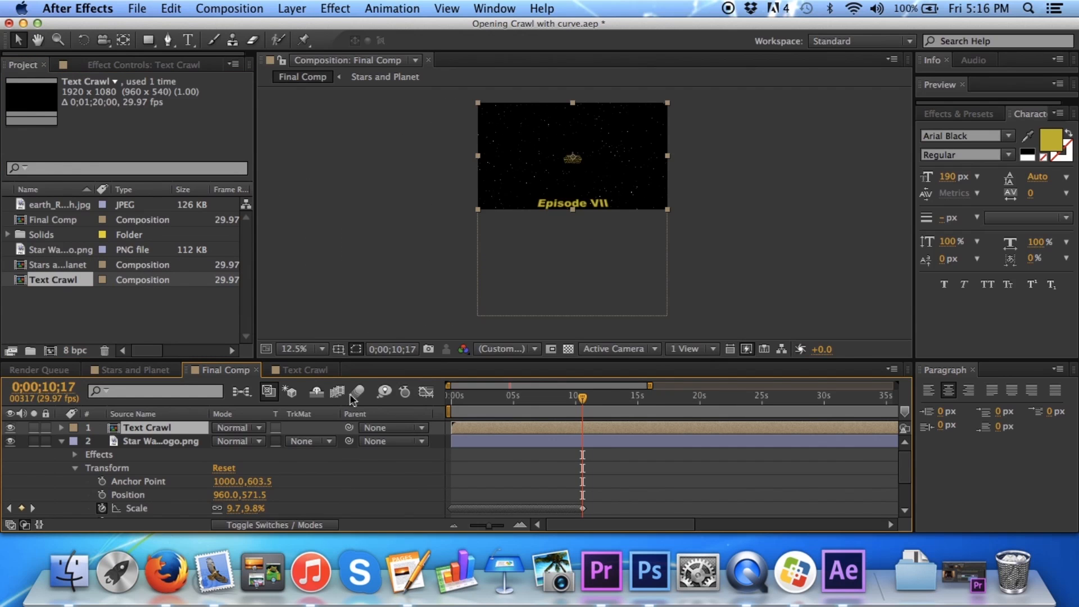
- Reveal the Text Crawl layer's Opacity property and move the current time to 0;00;09;12
left_click(322, 349)
left_click(308, 391)
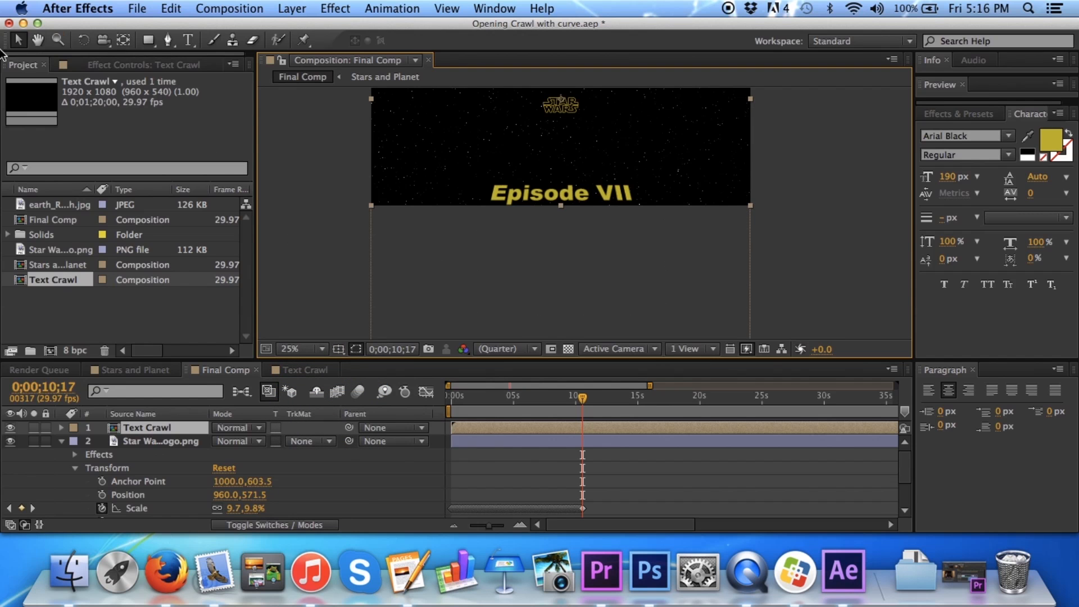
left_click(37, 40)
left_click_drag(298, 165, 306, 265)
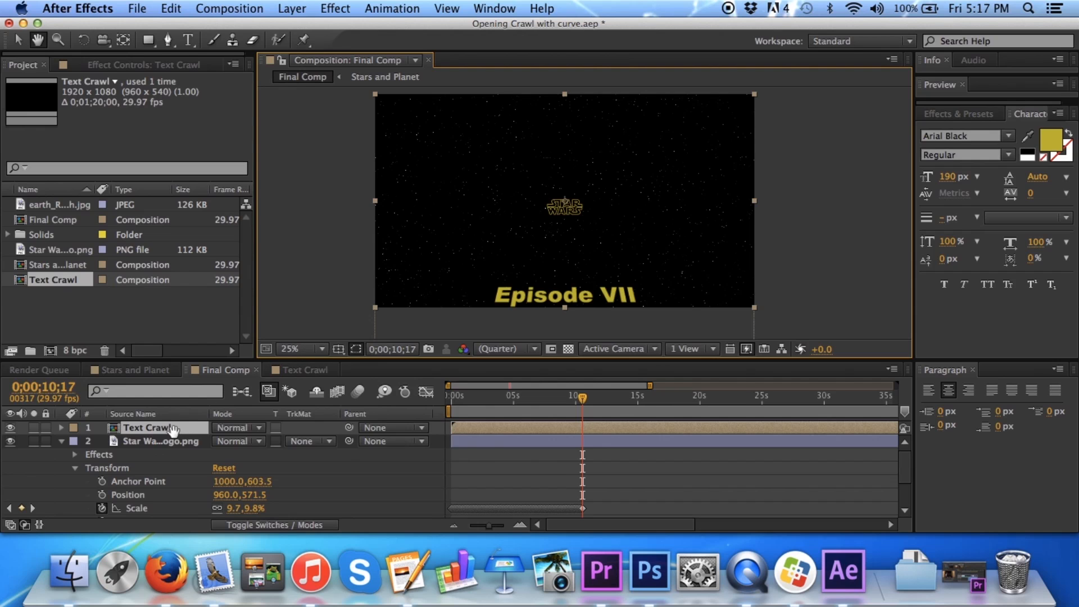
scroll(132, 462, "down", 4)
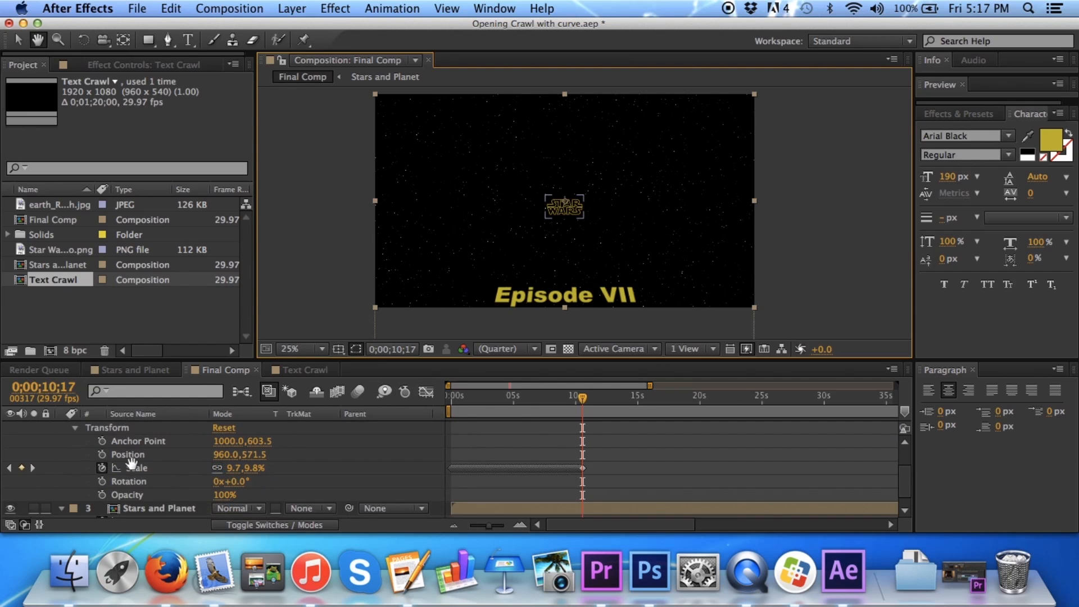
scroll(132, 463, "up", 4)
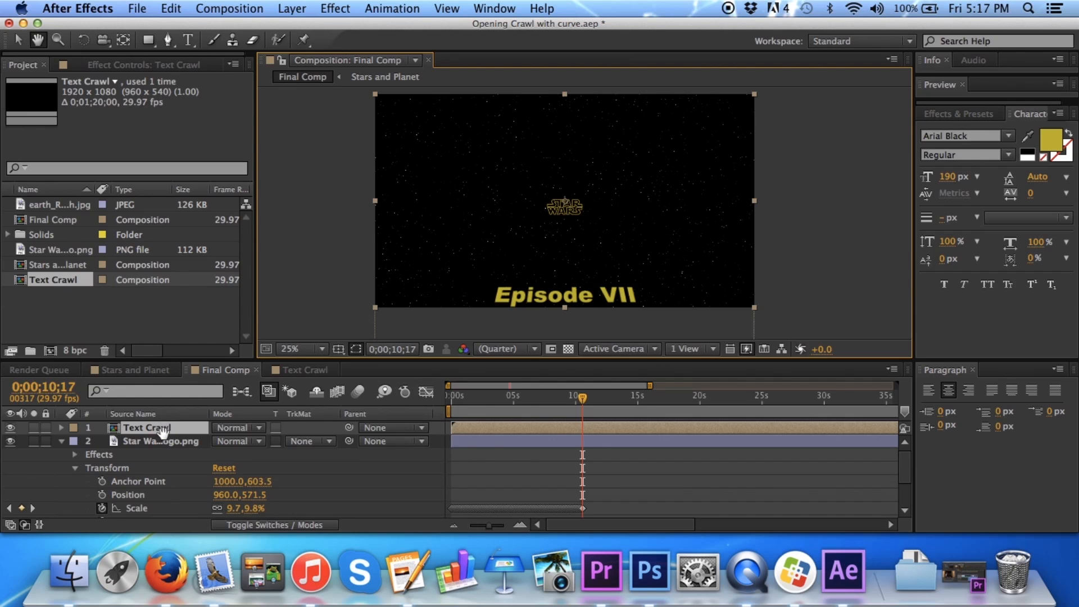
key("t")
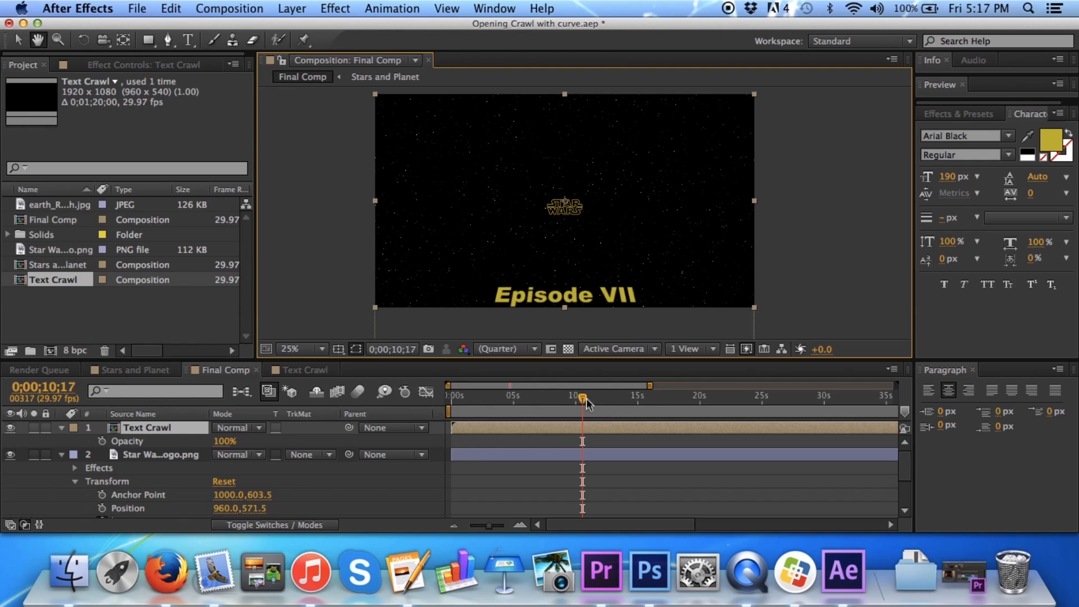
left_click_drag(582, 399, 569, 405)
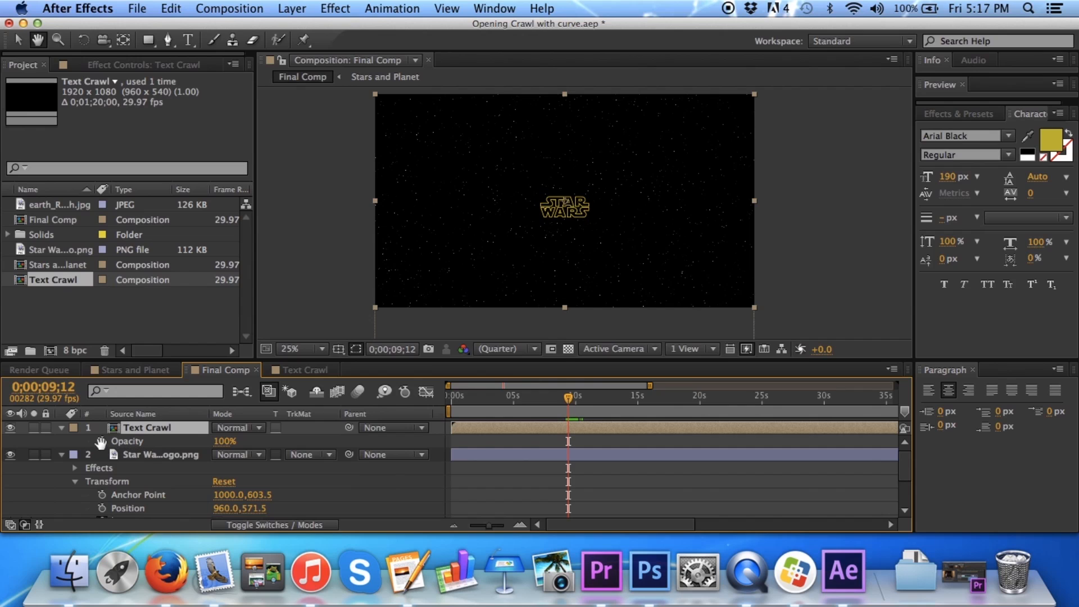
left_click(18, 39)
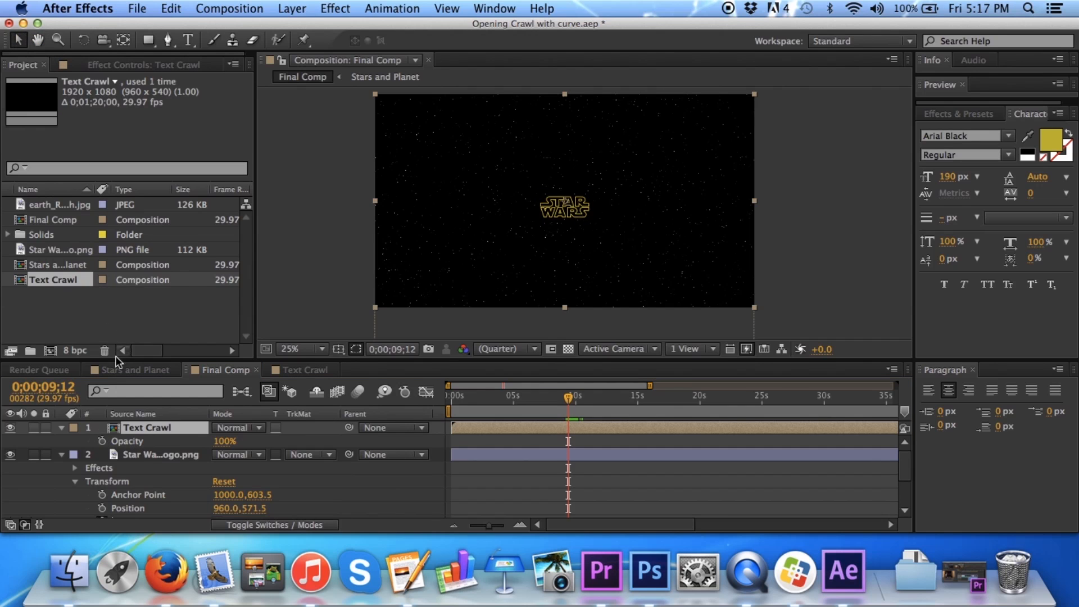
- Try keyframing the Text Crawl layer's Opacity at 0% at 0;00;09;12, and undo that keyframing
left_click(102, 441)
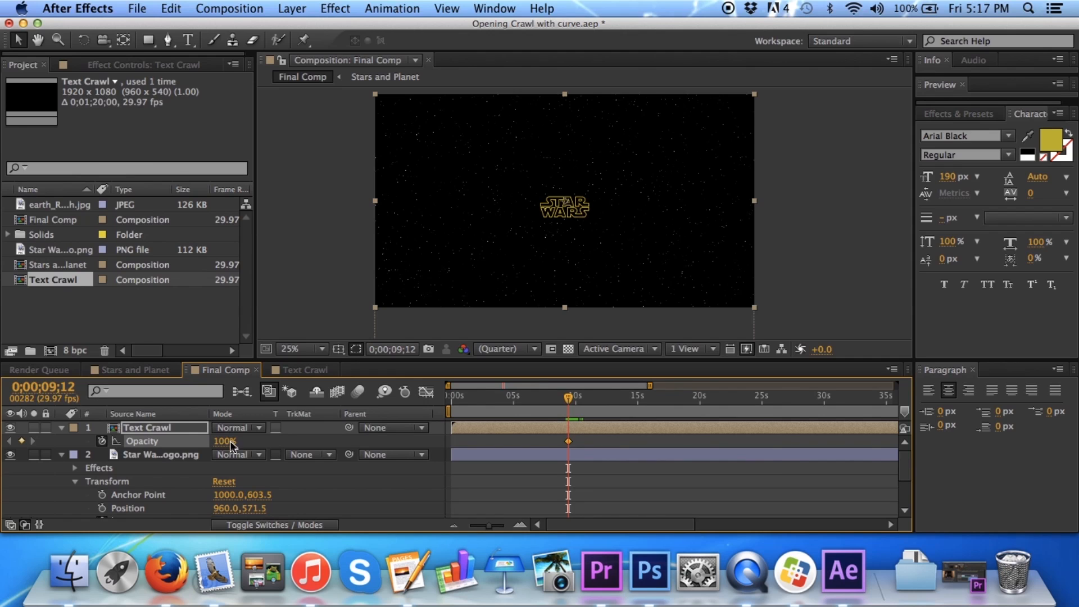
left_click_drag(229, 445, 127, 443)
left_click_drag(568, 398, 564, 398)
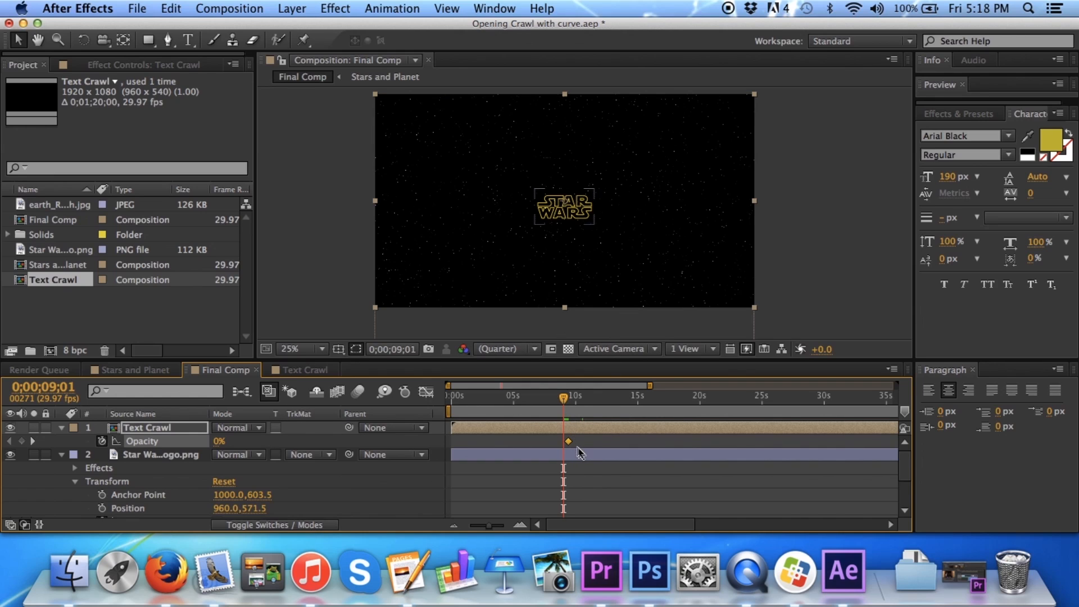
key("k")
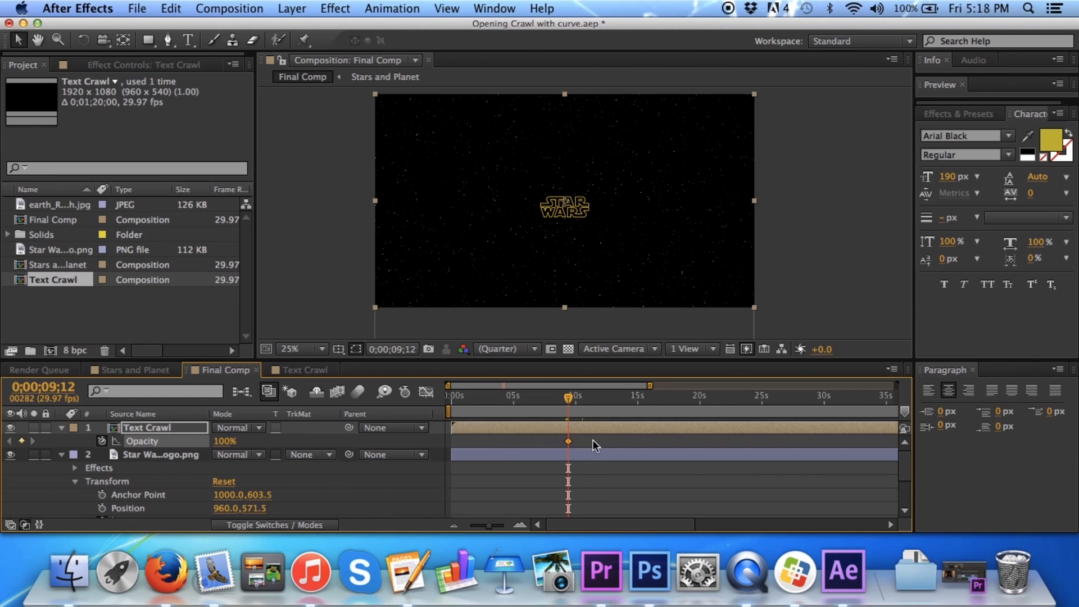
key("super+z")
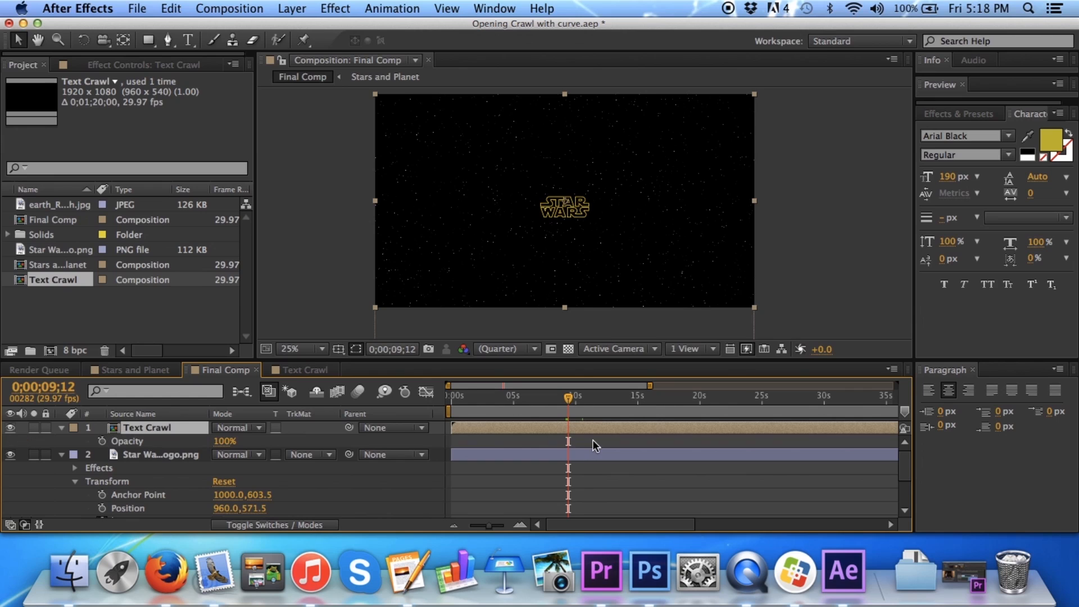
- Fade out the Star Wars logo layer with Opacity keyframes of 100% at 0;00;09;08 and 0% at 0;00;09;12
left_click(140, 456)
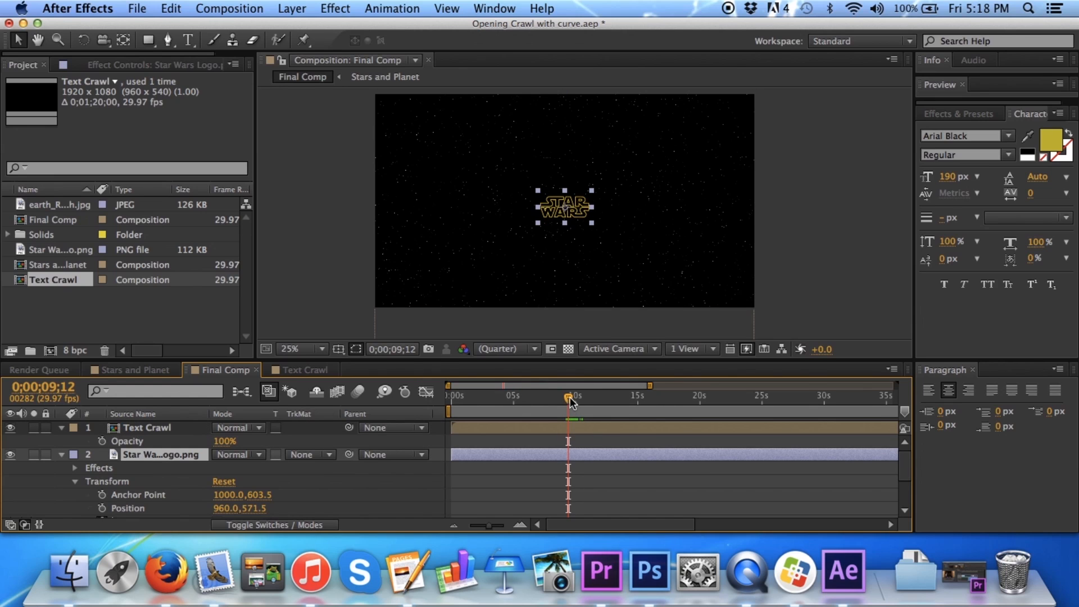
key("t")
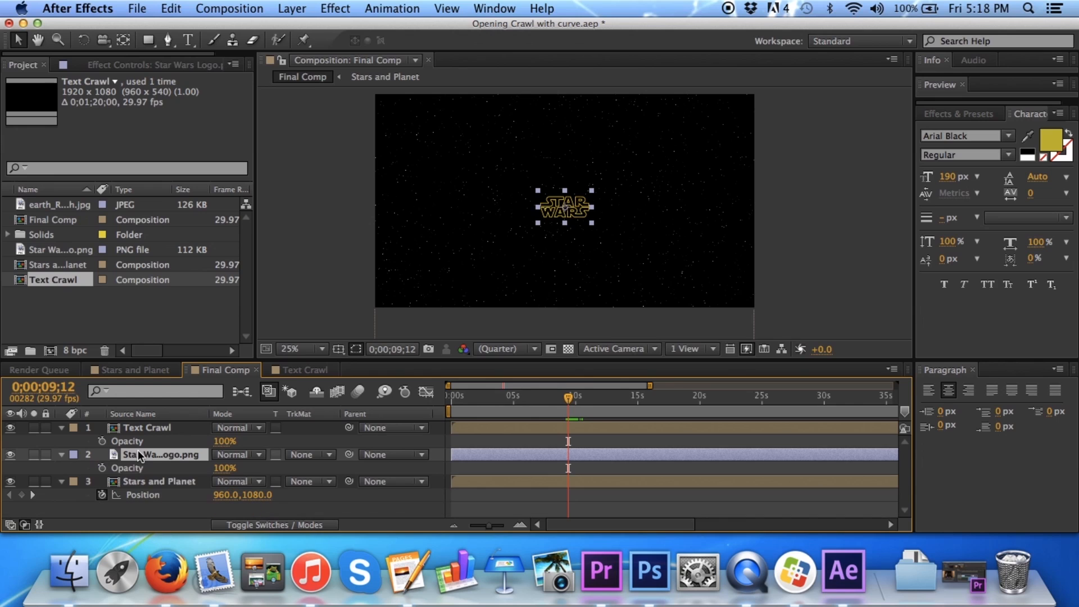
left_click(101, 467)
left_click_drag(224, 470, 163, 470)
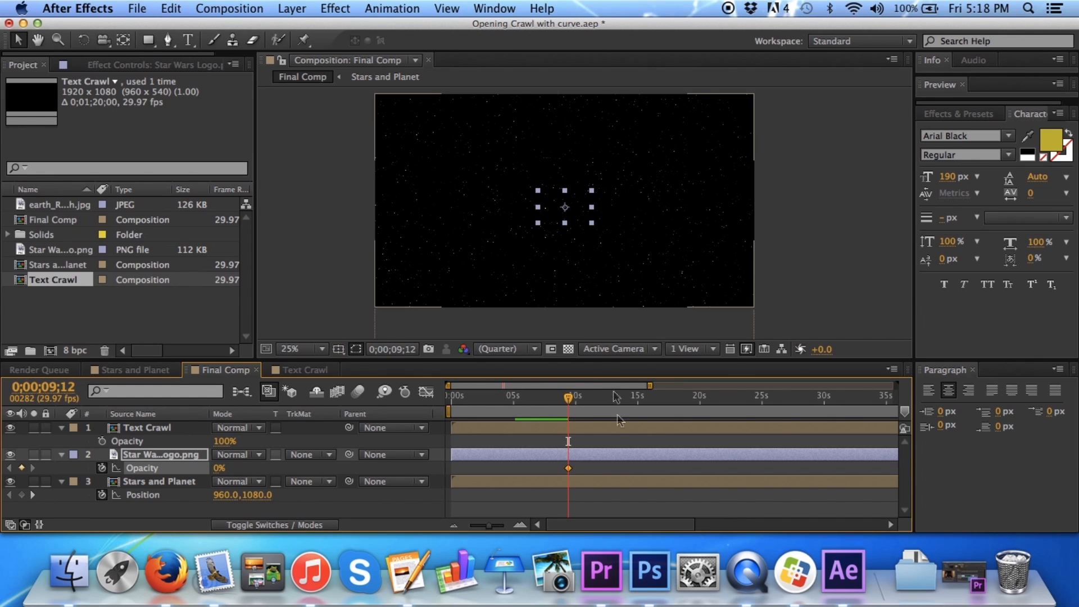
left_click_drag(568, 398, 569, 402)
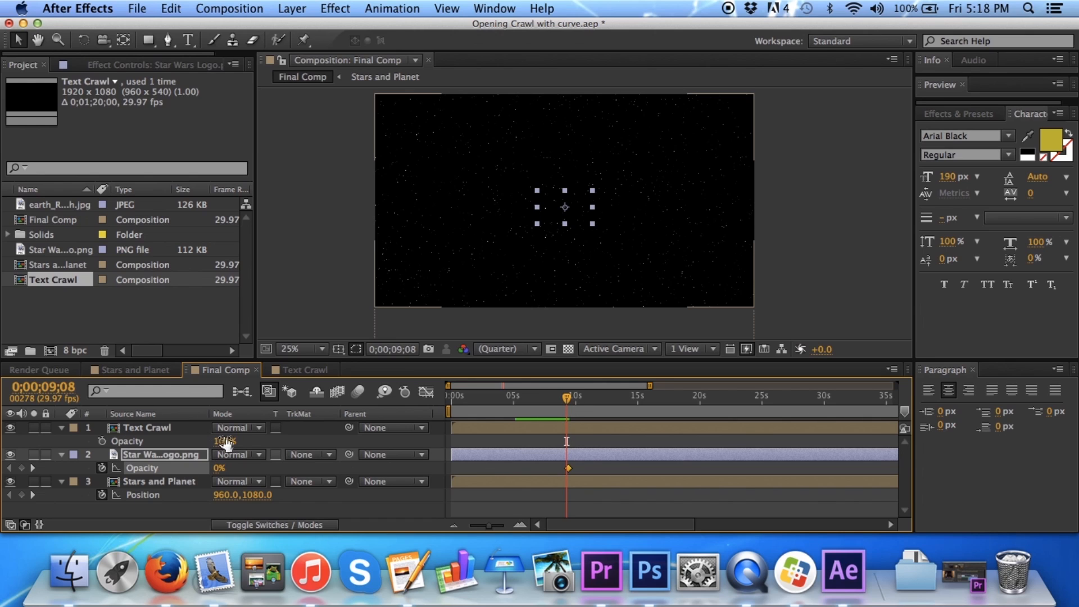
left_click(218, 468)
type("100")
key("Return")
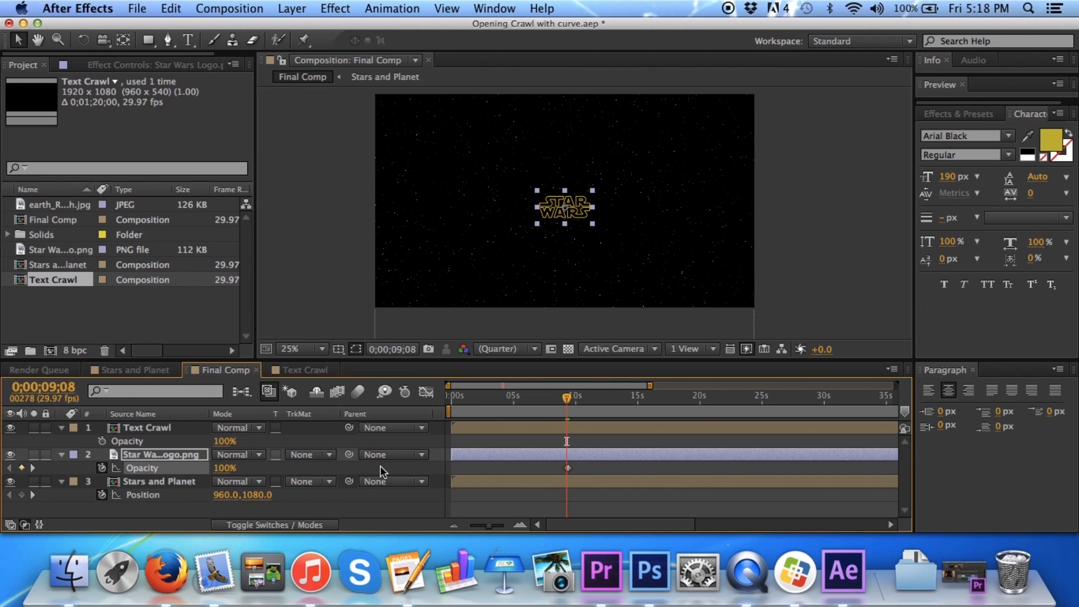
- At 0;01;07;18, near the end of the crawl, keyframe the Text Crawl layer's Opacity at 0%
mouse_move(567, 398)
left_mouse_down()
mouse_move(542, 405)
mouse_move(578, 401)
mouse_move(547, 405)
left_mouse_up()
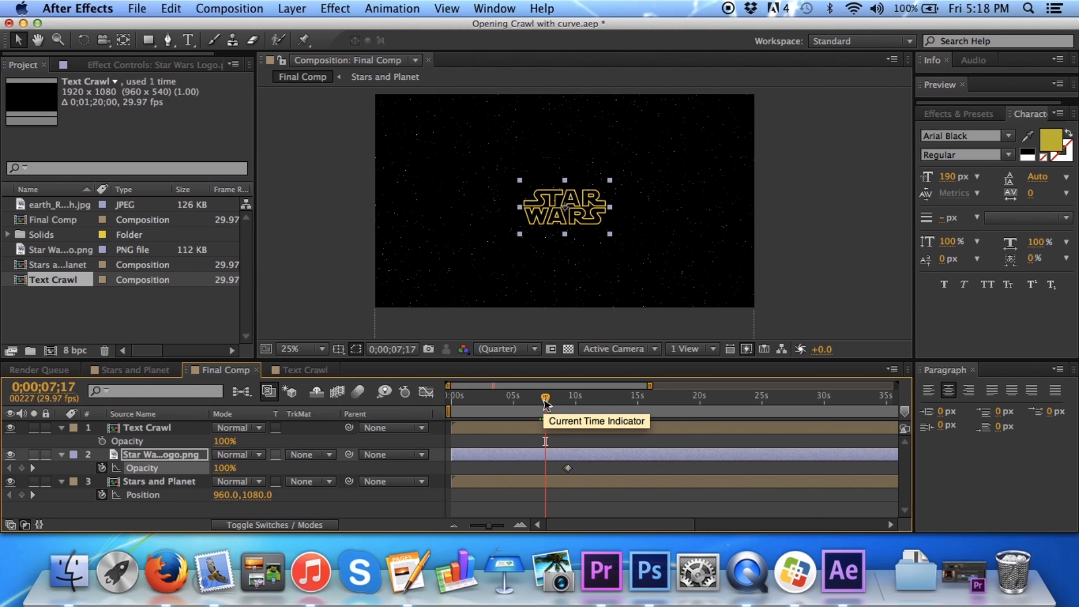
left_click_drag(545, 399, 820, 400)
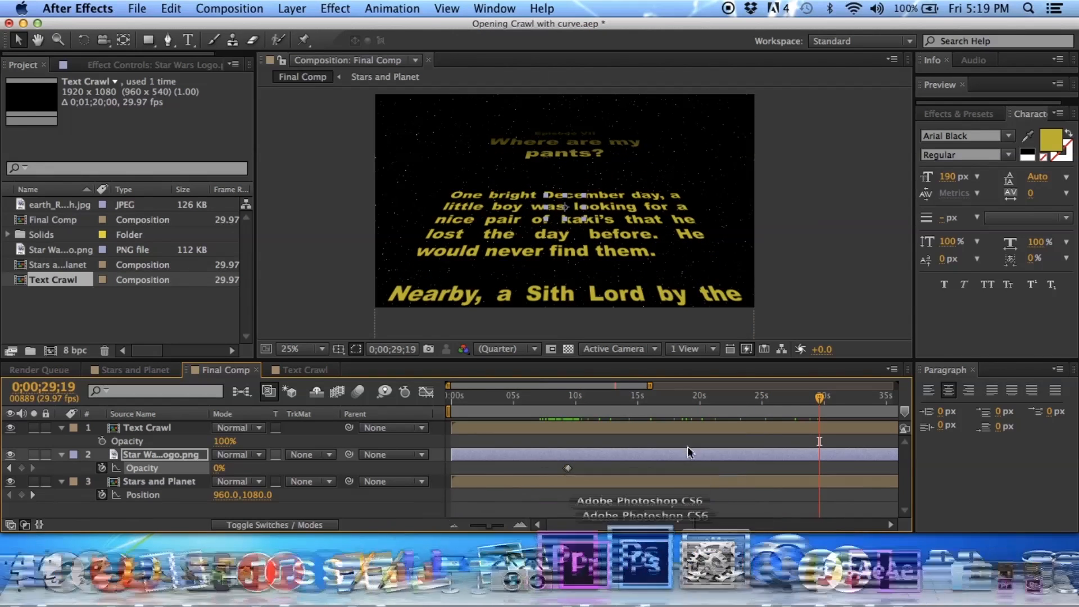
scroll(731, 483, "right", 10)
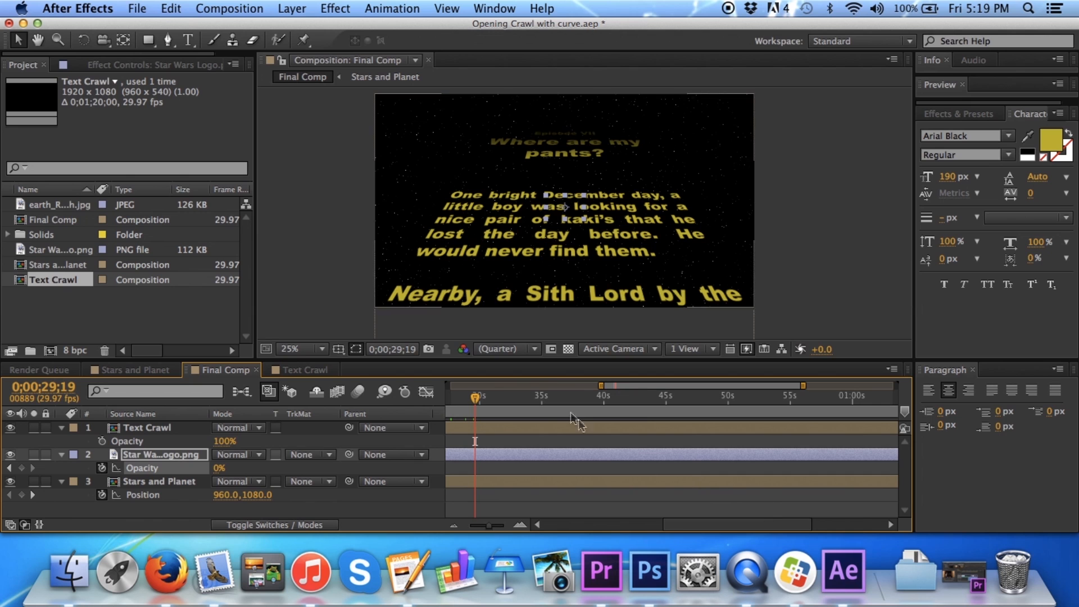
left_click_drag(475, 400, 841, 401)
scroll(796, 511, "right", 8)
scroll(796, 510, "right", 3)
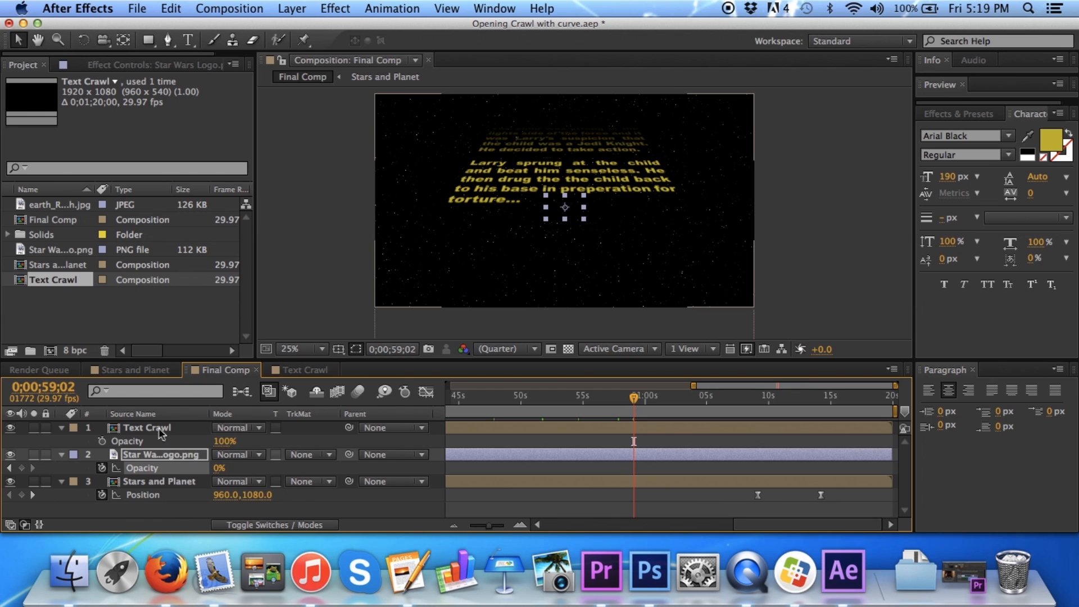
left_click(669, 427)
left_click_drag(637, 400, 748, 394)
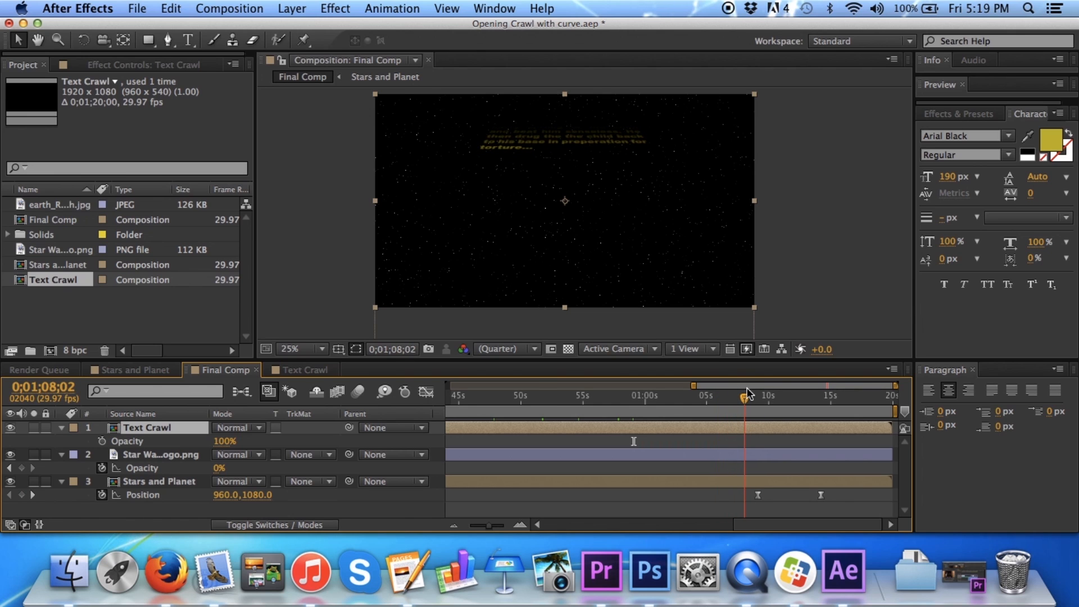
mouse_move(748, 393)
left_mouse_down()
mouse_move(773, 388)
mouse_move(750, 379)
mouse_move(772, 382)
mouse_move(674, 382)
mouse_move(767, 379)
mouse_move(740, 396)
left_mouse_up()
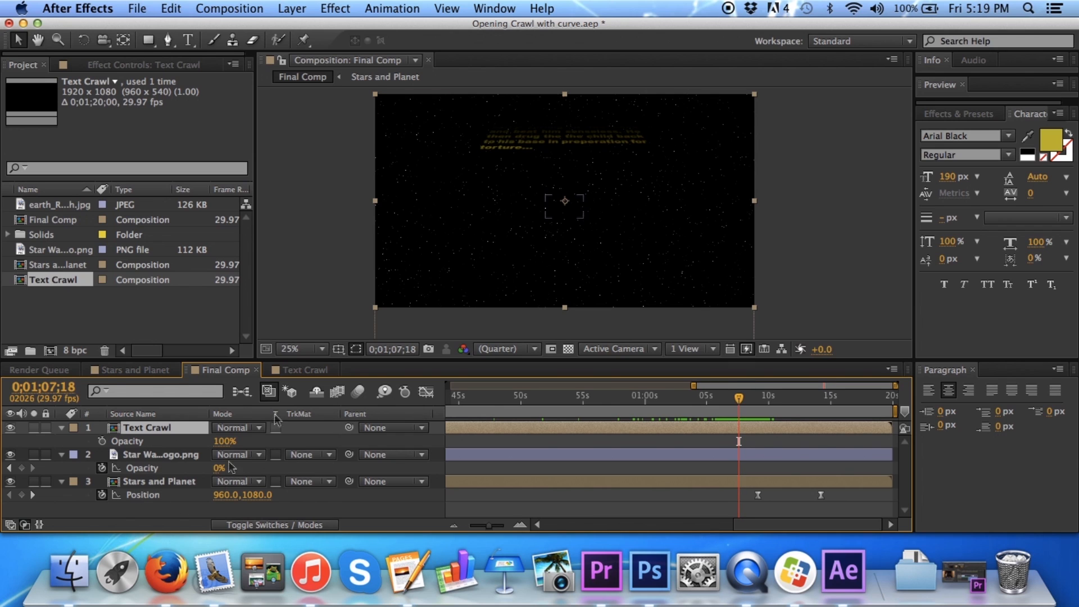
left_click_drag(220, 441, 85, 441)
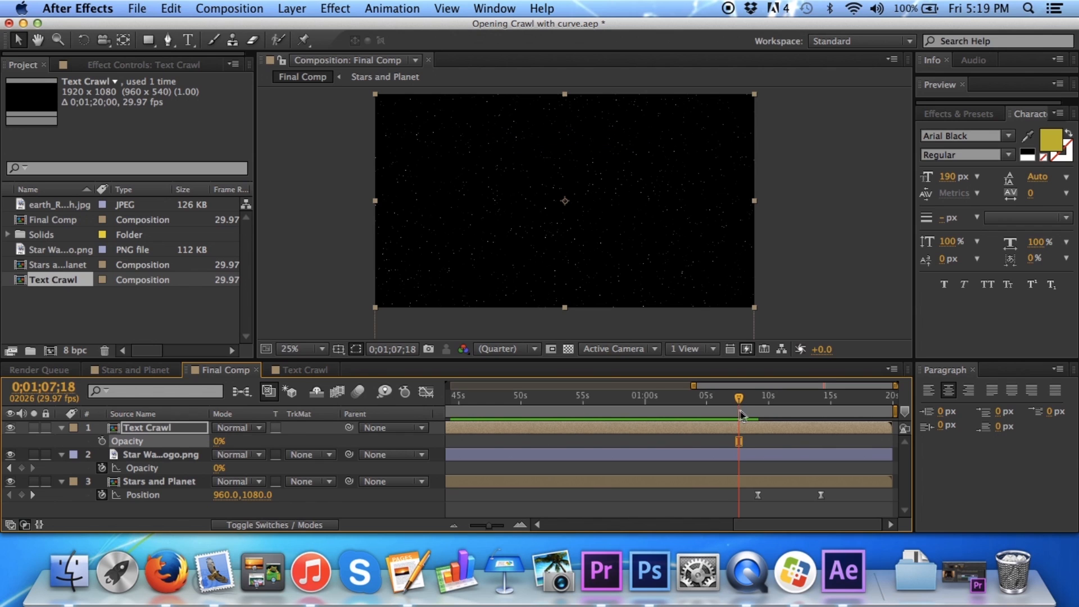
left_click(102, 441)
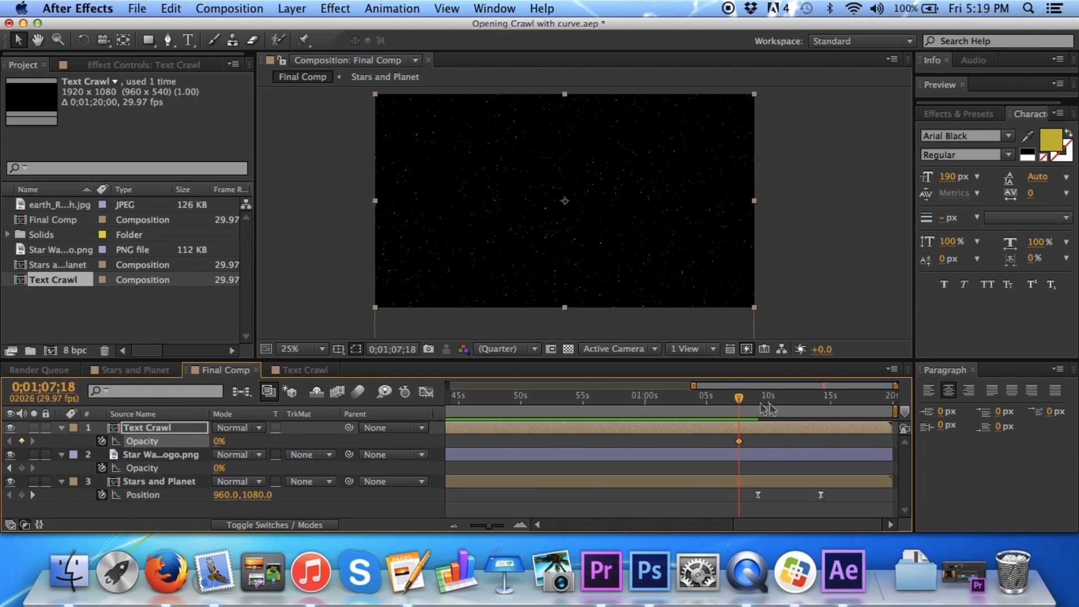
- At 0;01;07;14, set the Text Crawl layer's Opacity to 100% so the text fades out at the crawl's end
left_click_drag(739, 398, 735, 400)
left_click_drag(737, 397, 739, 398)
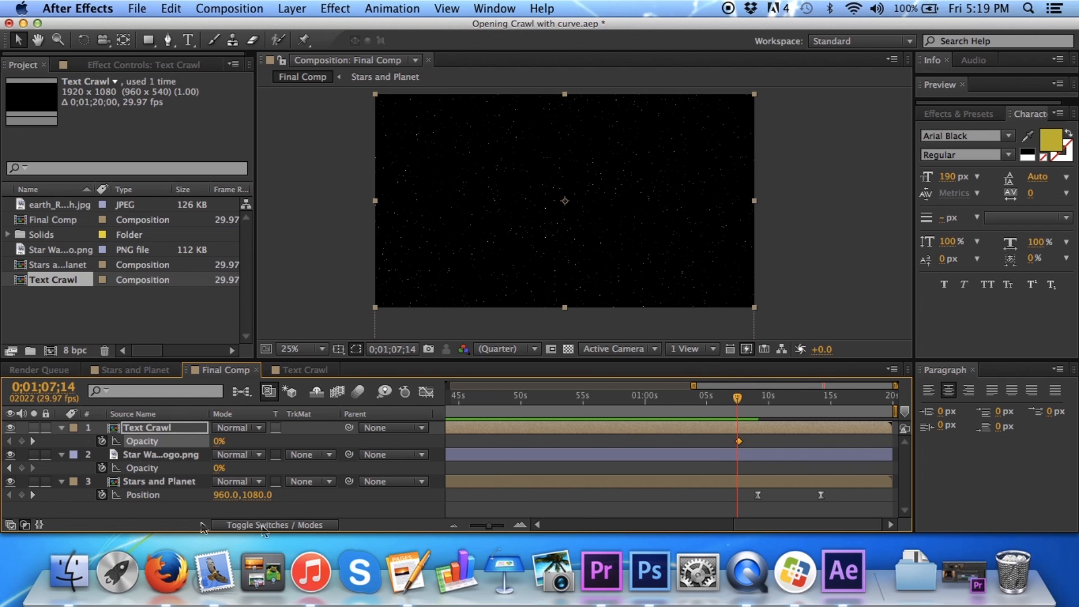
left_click(221, 442)
left_click_drag(219, 441, 449, 449)
- Scrub through Final Comp to check the text's fade-out and the crawl's movement over the starfield
left_click_drag(739, 404, 757, 416)
left_click_drag(785, 416, 730, 422)
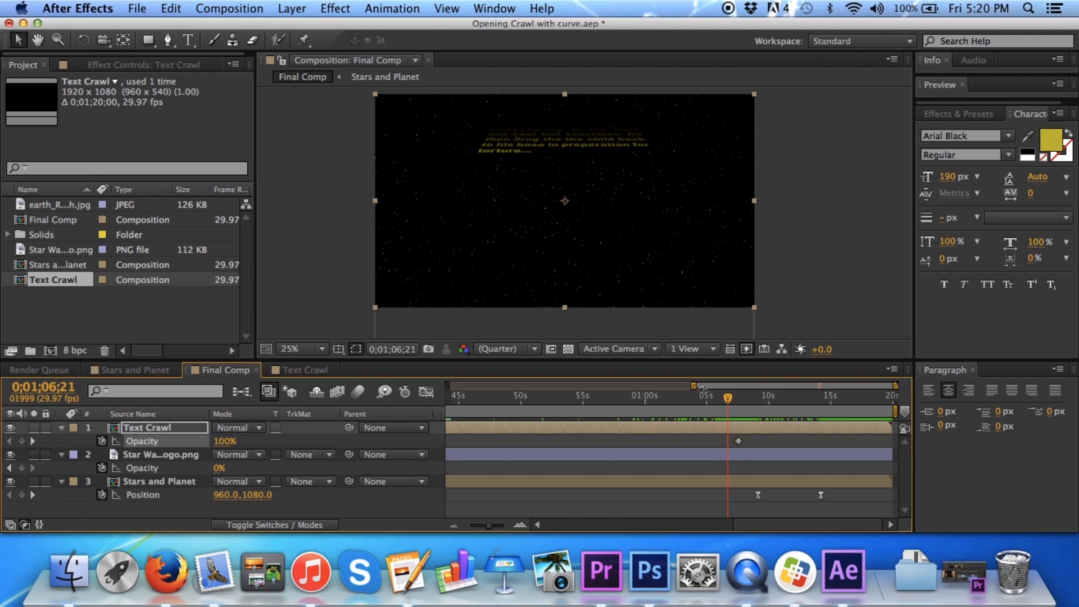
left_click_drag(728, 400, 506, 429)
left_click_drag(831, 525, 638, 539)
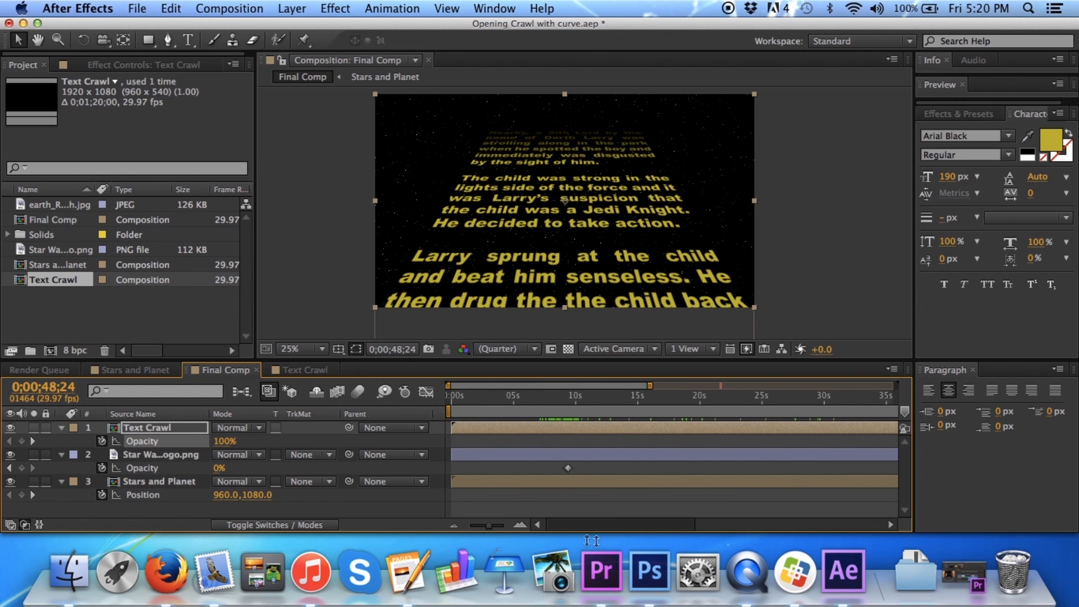
left_click_drag(470, 402, 854, 401)
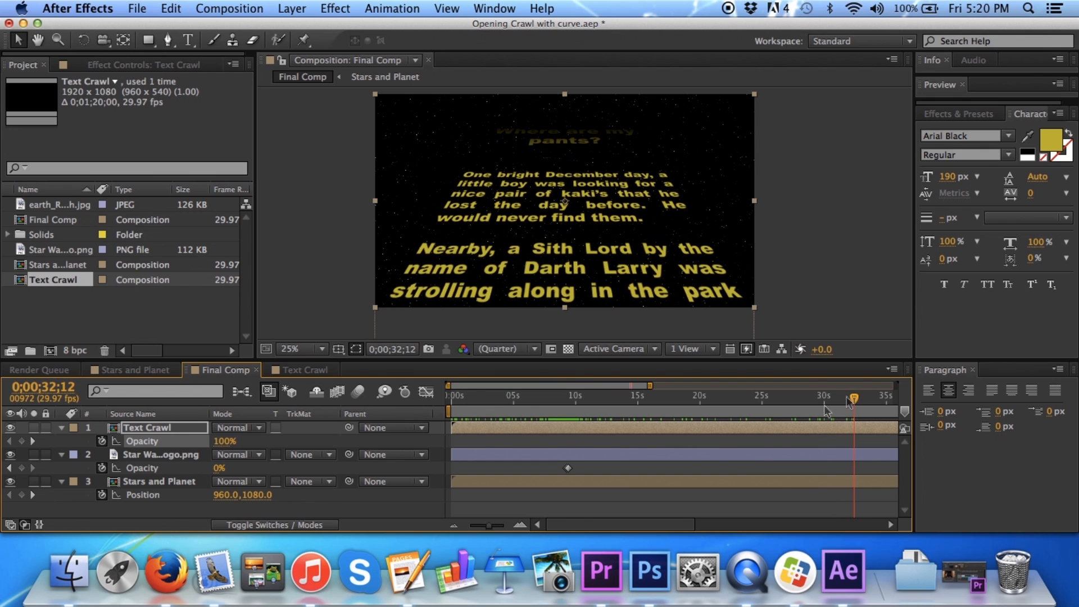
- Scrub Final Comp from the middle of the crawl to its end to review the text's movement and fade-out
left_click_drag(666, 527, 786, 511)
left_click_drag(507, 402, 804, 425)
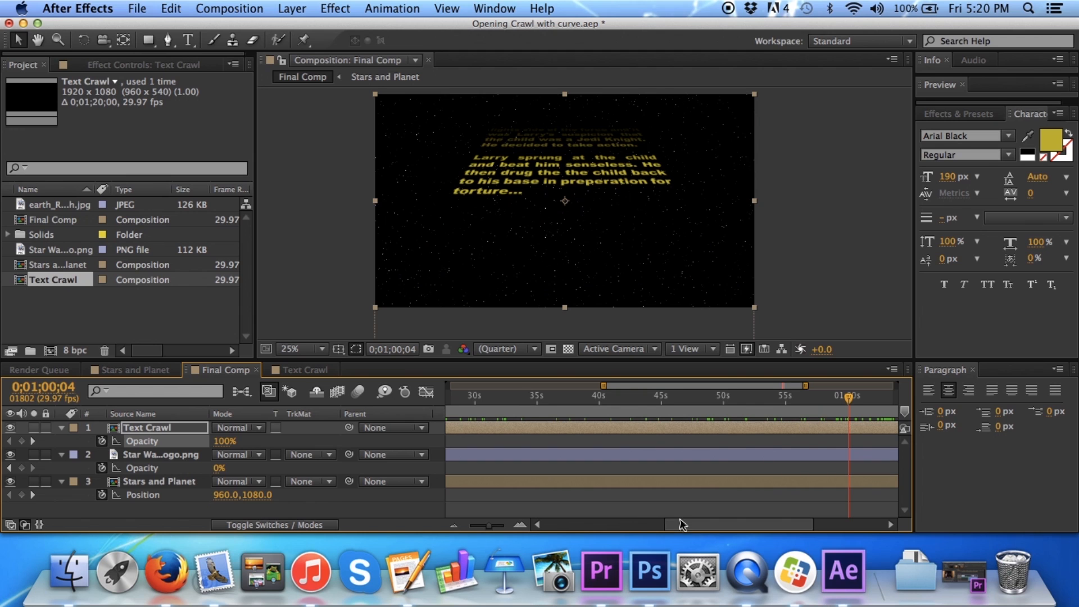
left_click_drag(683, 525, 751, 526)
left_click_drag(646, 399, 896, 397)
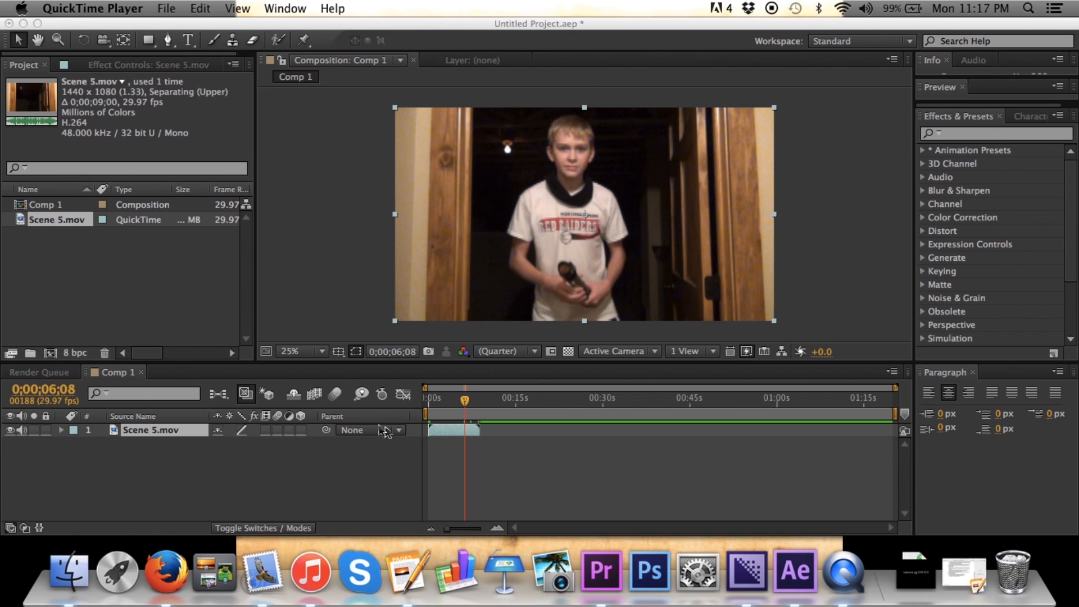
left_click(168, 8)
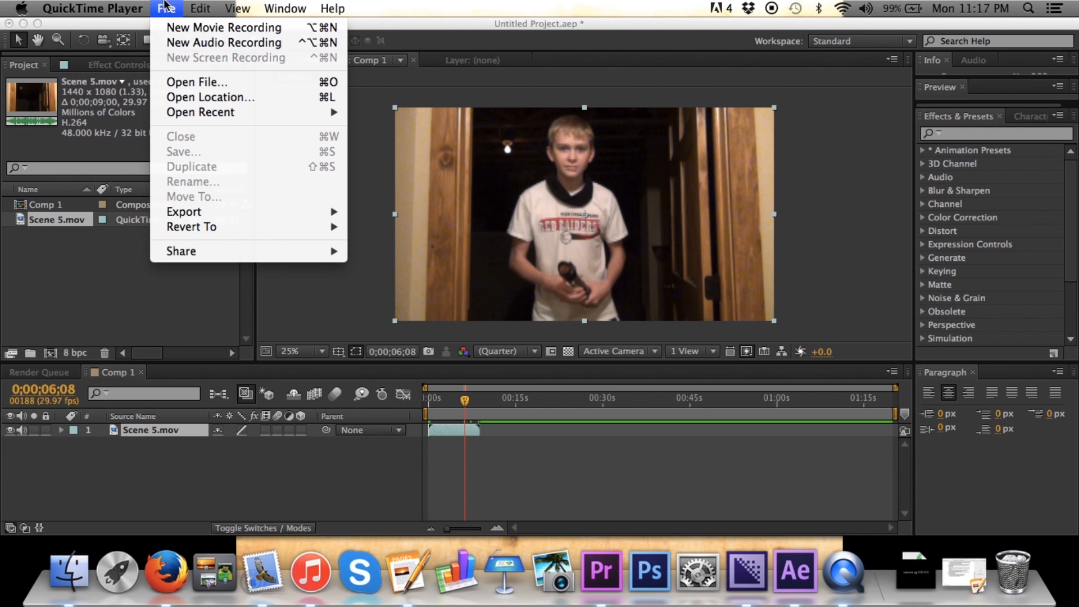
left_click(379, 216)
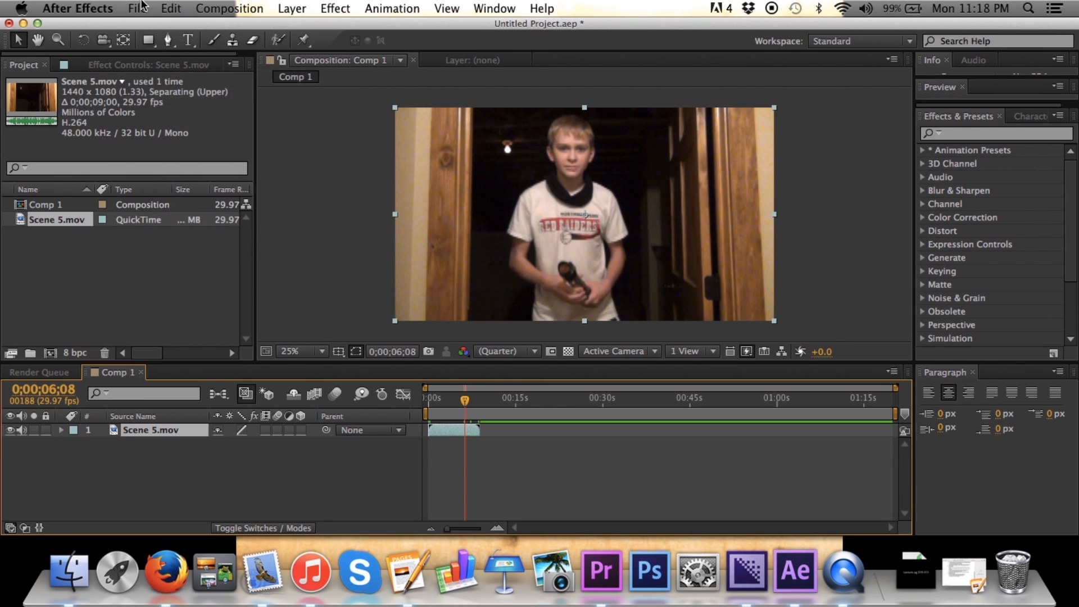
left_click(137, 8)
left_click(370, 225)
- Add a white 1920 x 1080 solid layer above Scene 5.mov in Comp 1
left_click(288, 8)
mouse_move(304, 24)
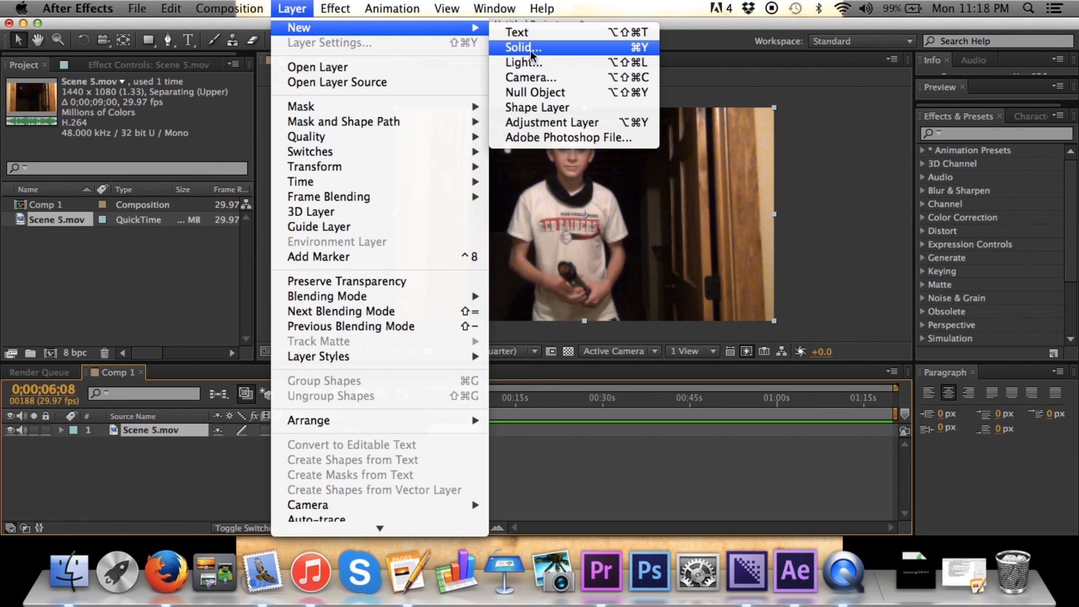
left_click(587, 63)
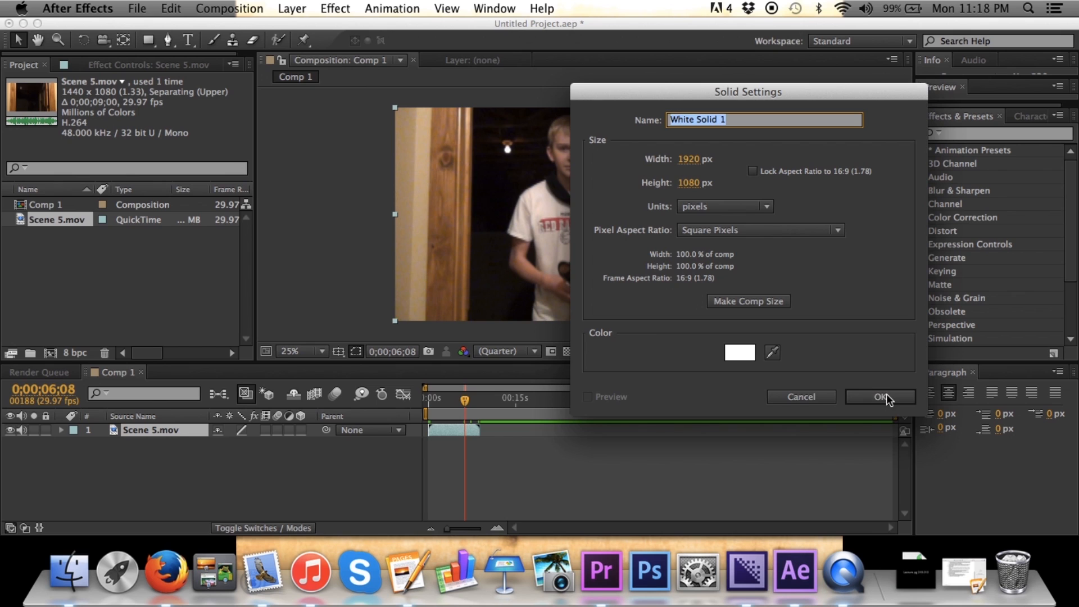
left_click(886, 396)
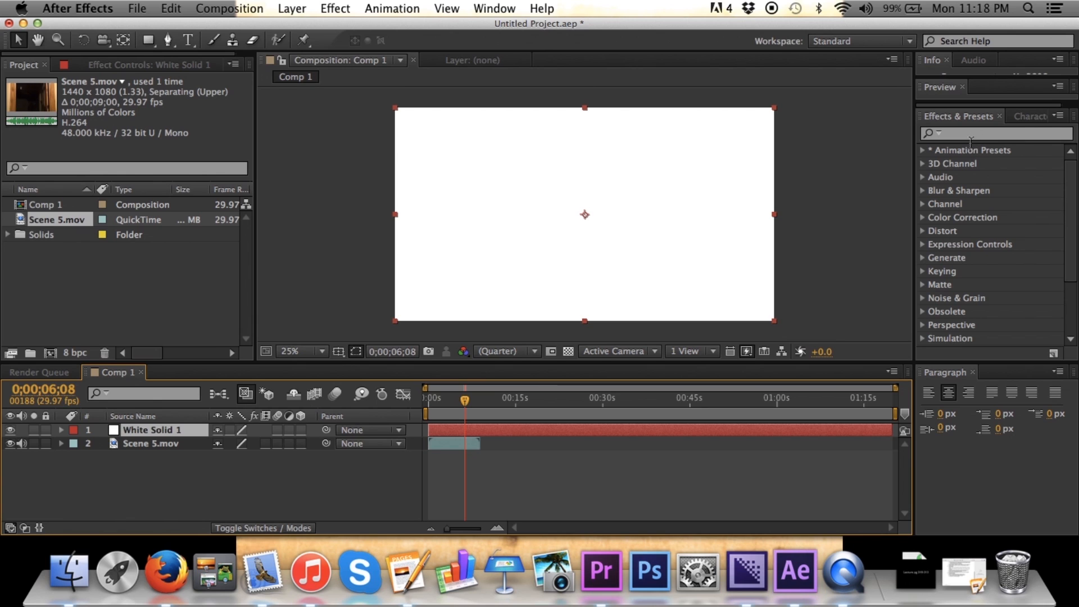
- Apply the Light_Saber_V2 preset to the white solid and set its Thickness to 30
left_click(984, 135)
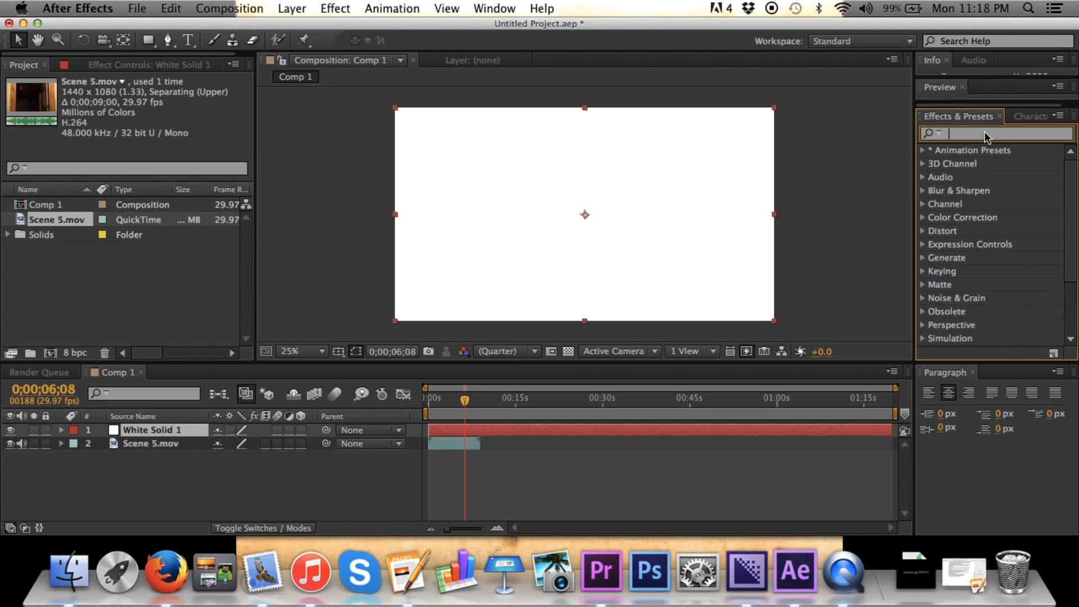
type("light")
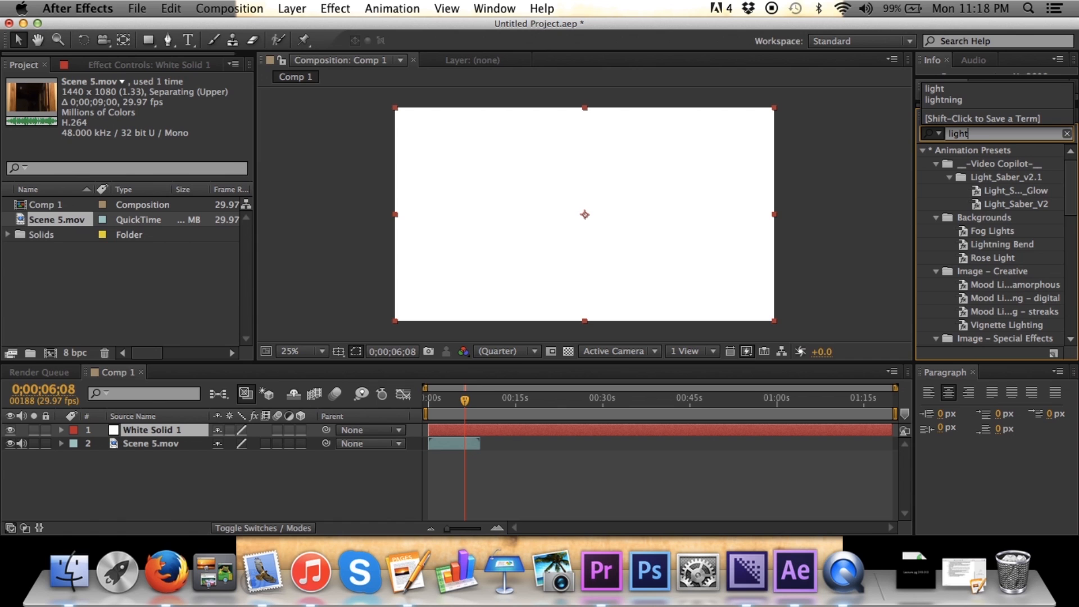
left_click(1036, 207)
left_click_drag(1036, 204, 596, 202)
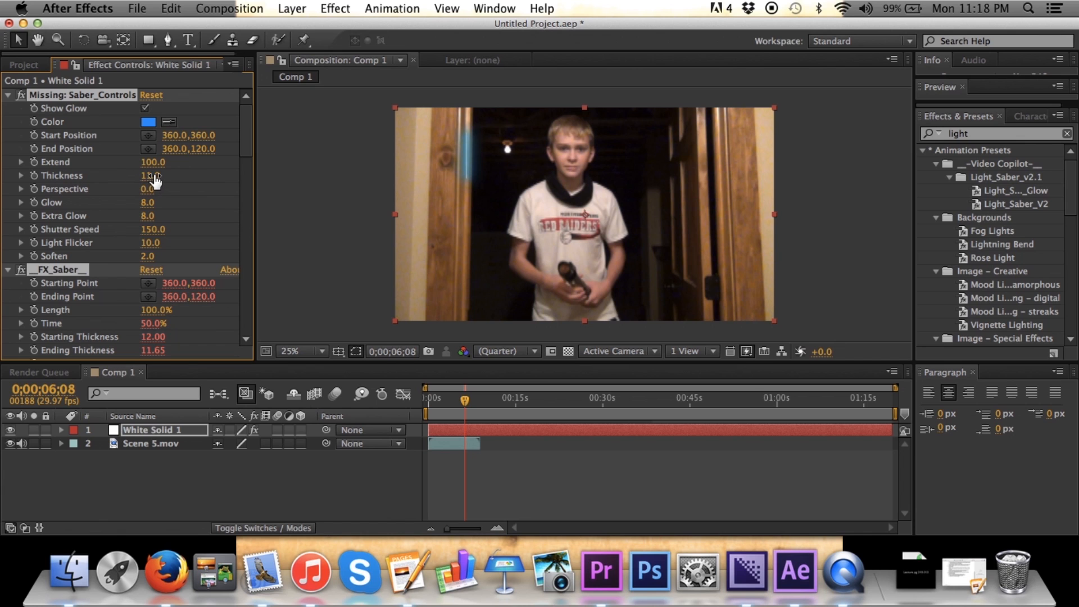
left_click_drag(155, 176, 313, 184)
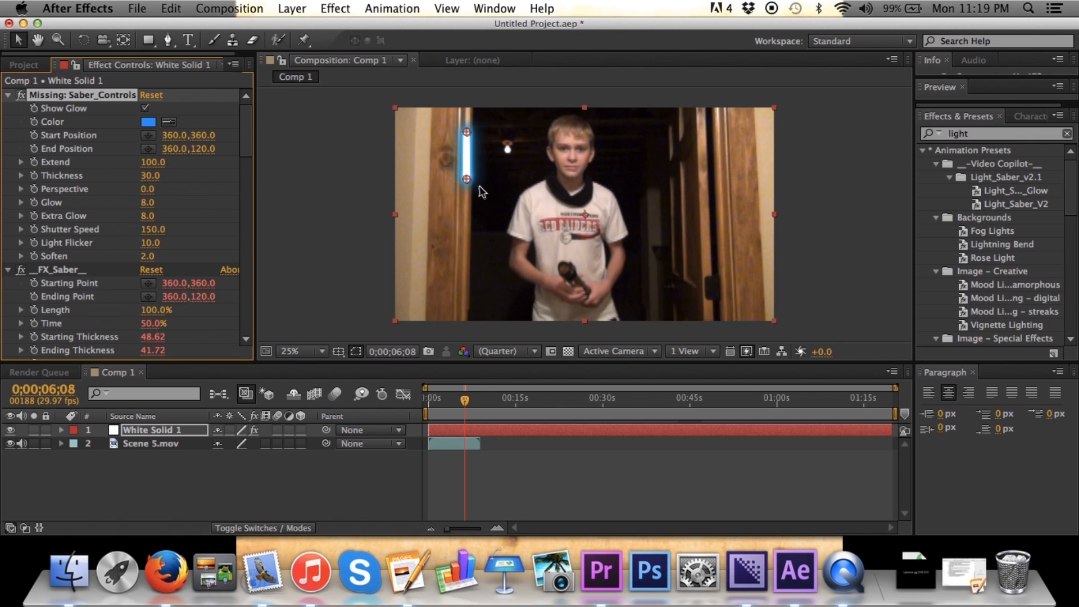
- Align the blade with the boy's hilt at Start Position 856, 812 and End Position 412, 292, keyframing both at 0;00;06;08
left_click_drag(467, 181, 472, 258)
left_click_drag(466, 132, 411, 150)
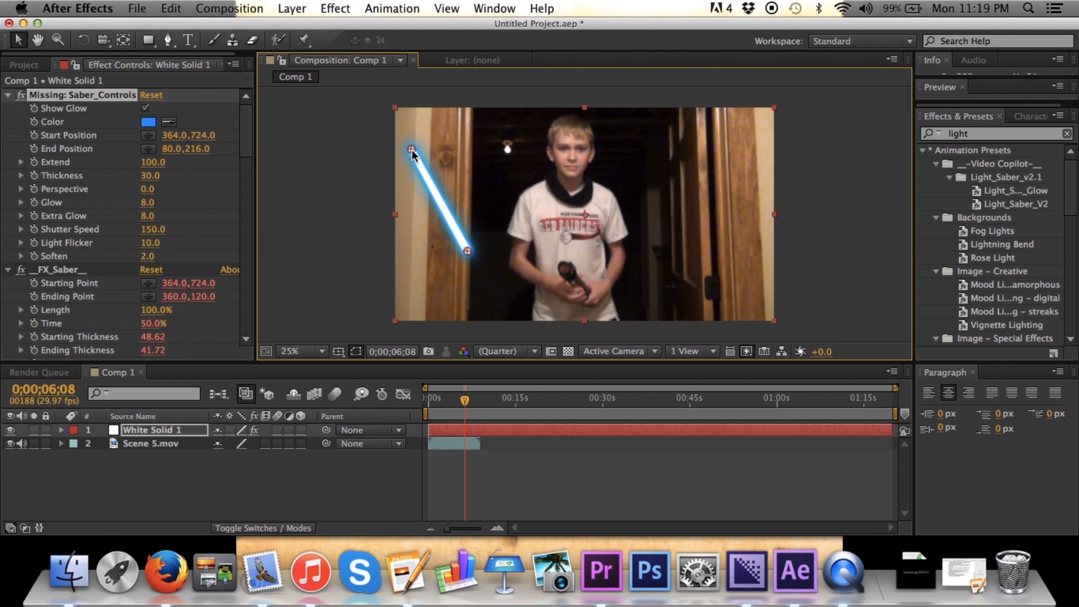
left_click_drag(468, 250, 567, 275)
left_click_drag(413, 152, 476, 170)
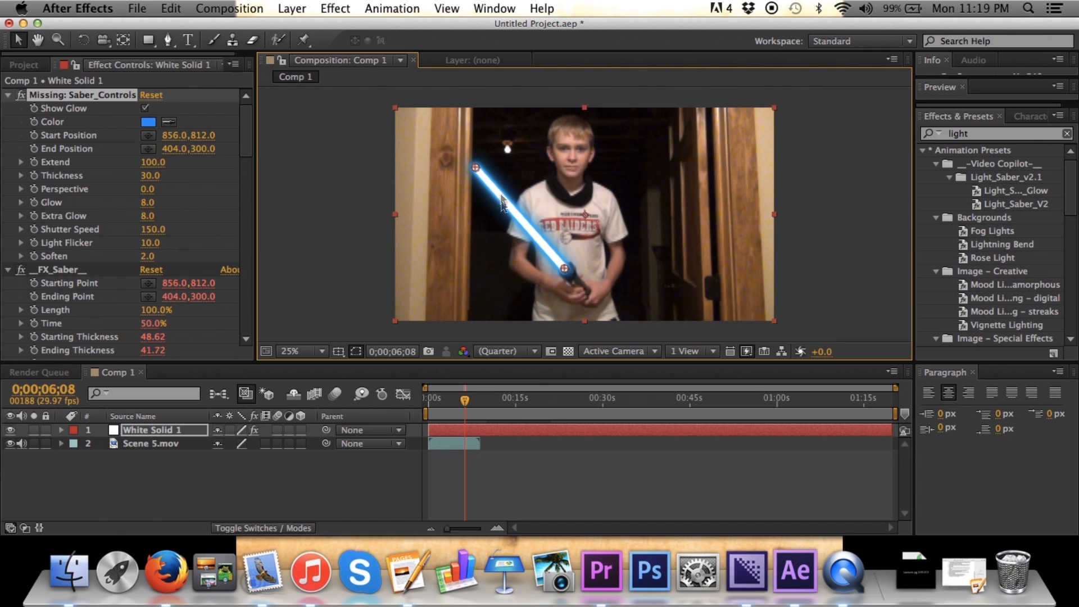
left_click_drag(476, 167, 478, 166)
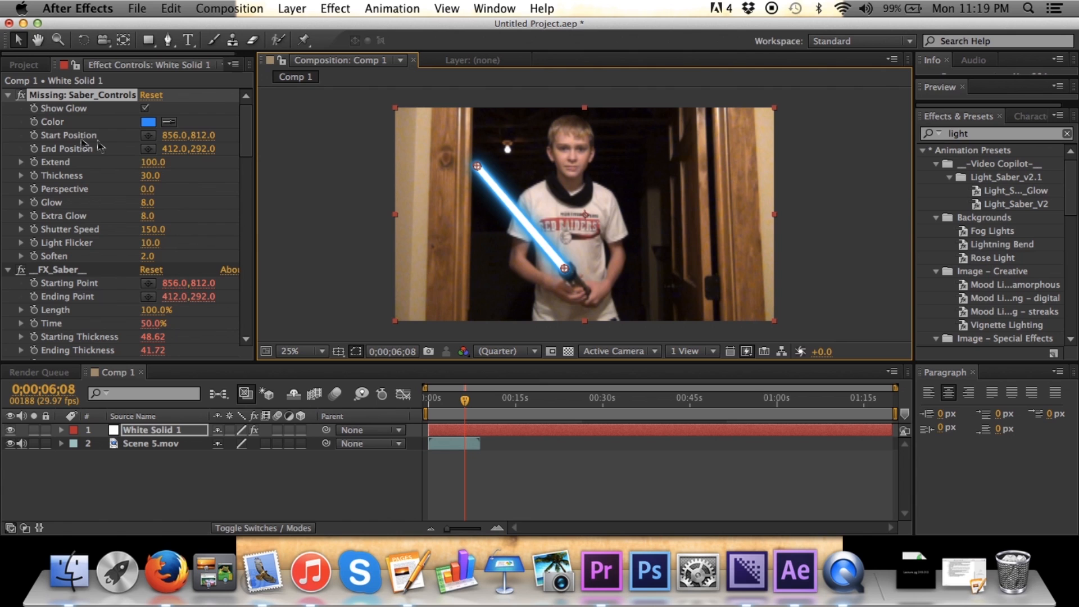
left_click(34, 136)
left_click(34, 148)
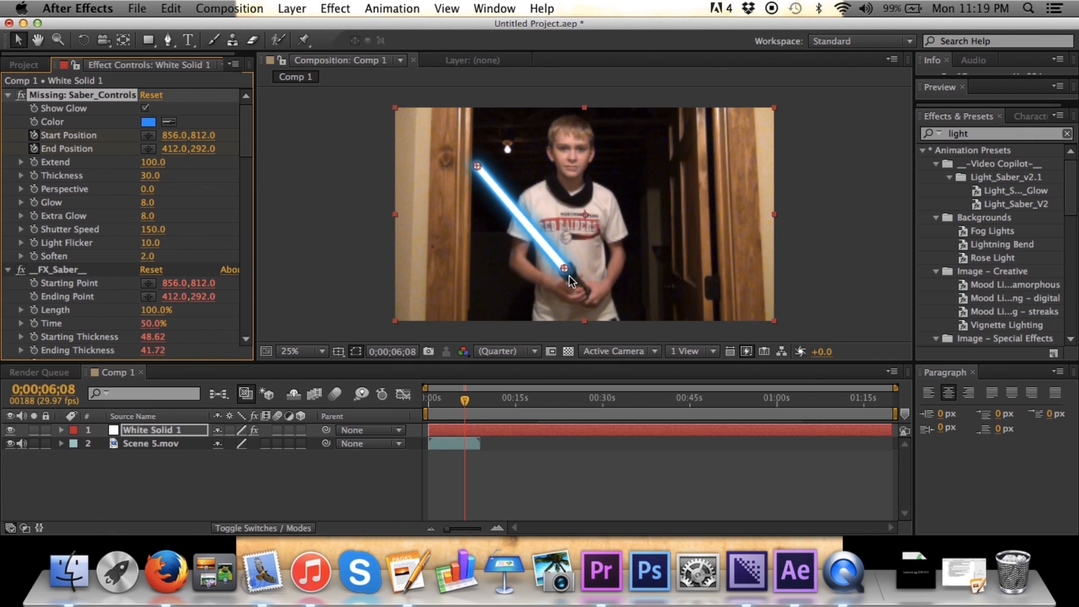
- At 0;00;06;09, realign the blade with the hilt at Start Position 860, 796 and End Position 480, 240
key("Page_Down")
left_click_drag(565, 269, 567, 266)
left_click_drag(477, 168, 490, 160)
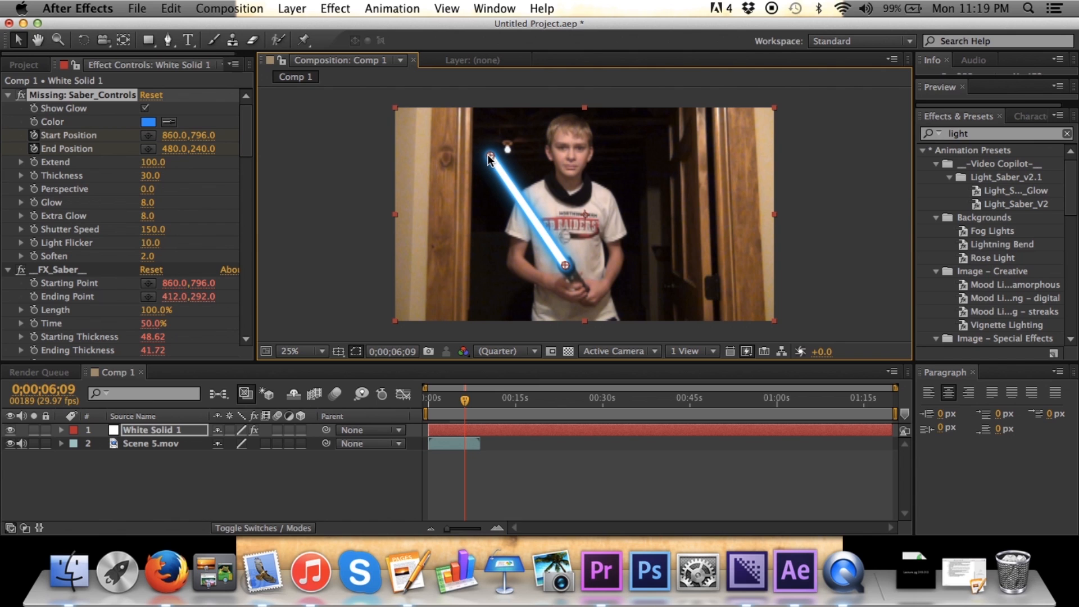
- At 0;00;06;10, realign the blade with the hilt at Start Position 856, 764 and End Position 524, 200
key("Page_Down")
left_click_drag(565, 265, 563, 259)
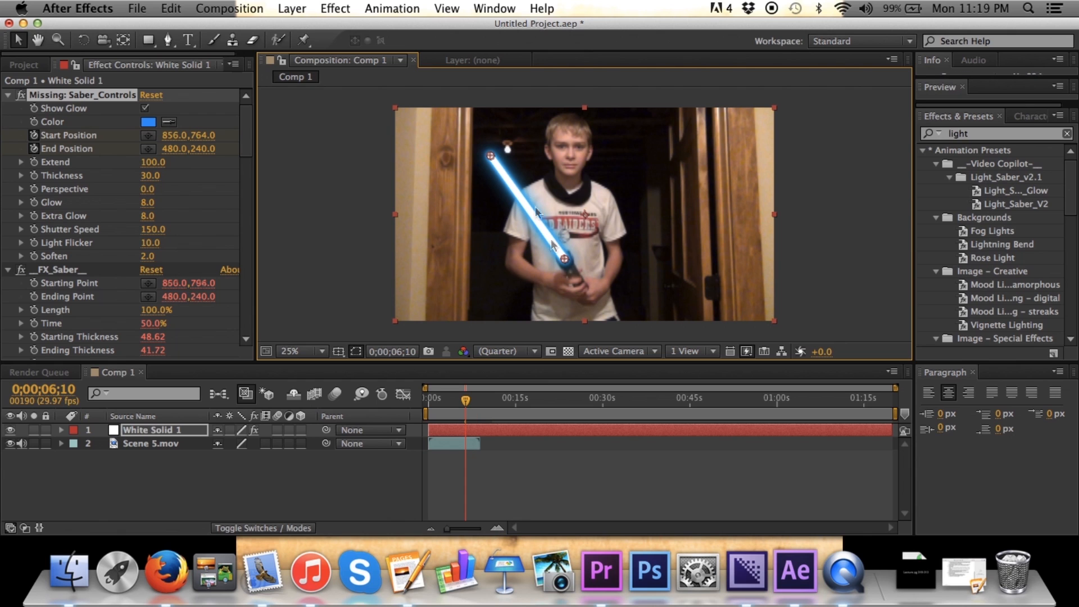
left_click_drag(490, 155, 501, 151)
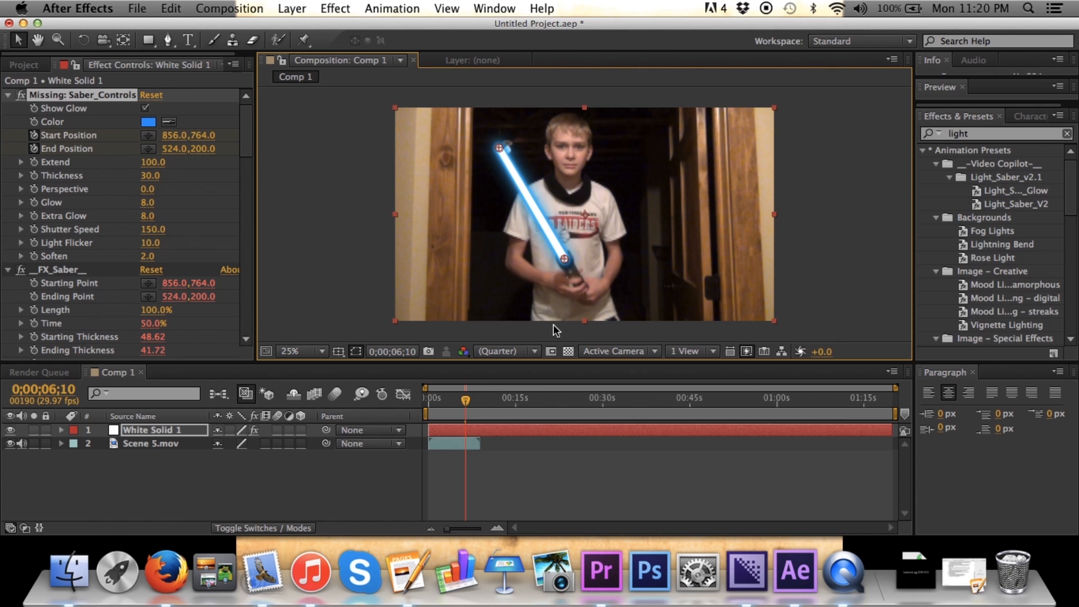
- Step back and forth through the keyframed frames to check that the blade follows the hilt
key("Page_Up")
key("Page_Up")
key("Page_Up")
key("Page_Up")
key("Page_Up")
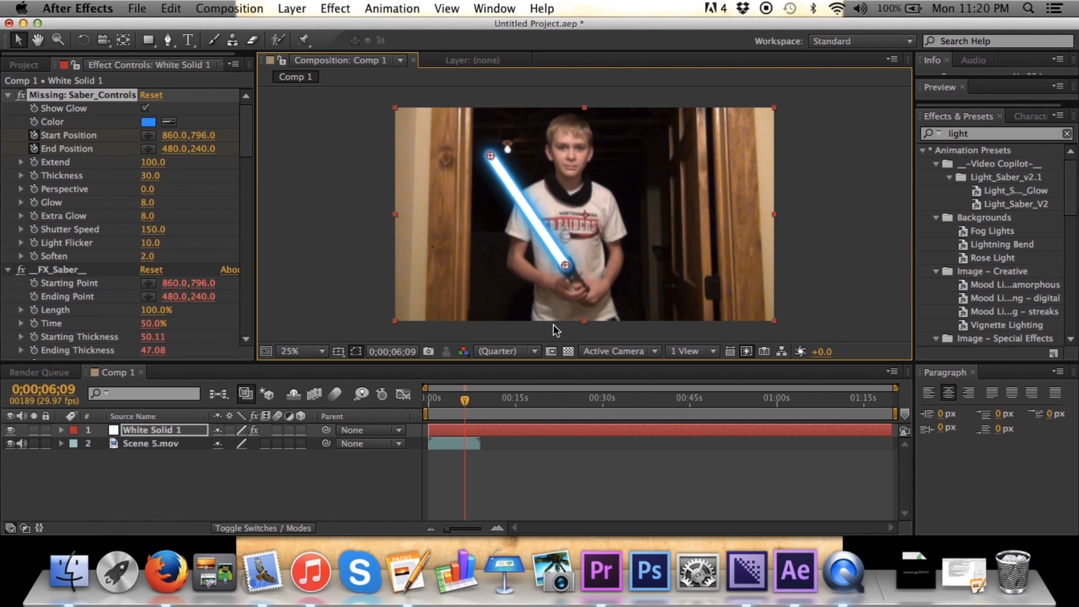
key("Page_Down")
key("Page_Down")
key("Page_Down")
key("Page_Down")
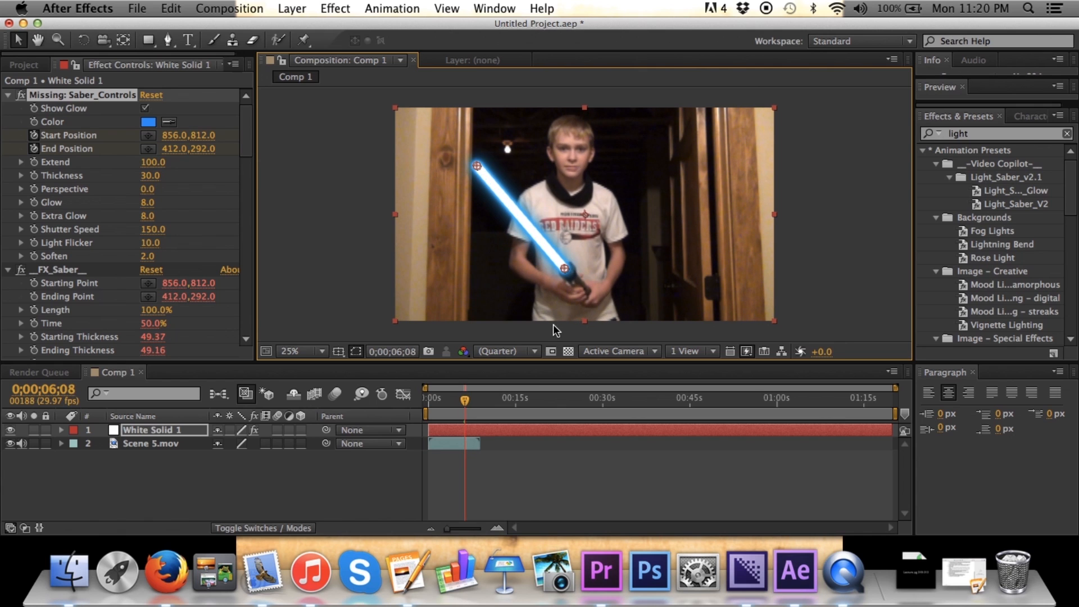
- Trim the White Solid 1 layer to start at 0;00;06;08 and keyframe the saber's Extend at 0 there
key("Page_Up")
left_click_drag(429, 431, 466, 437)
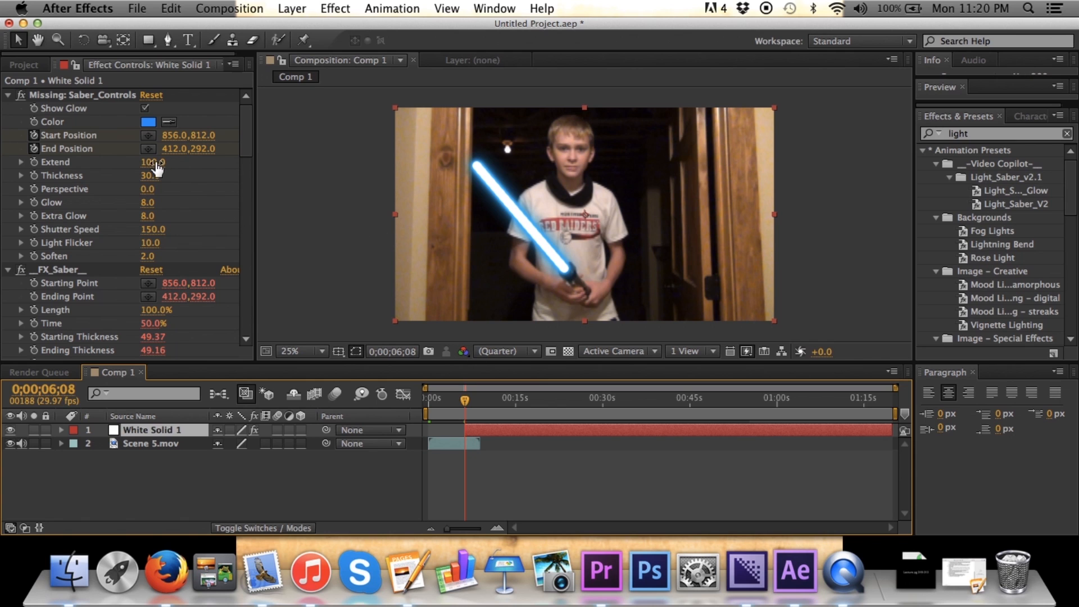
left_click(35, 162)
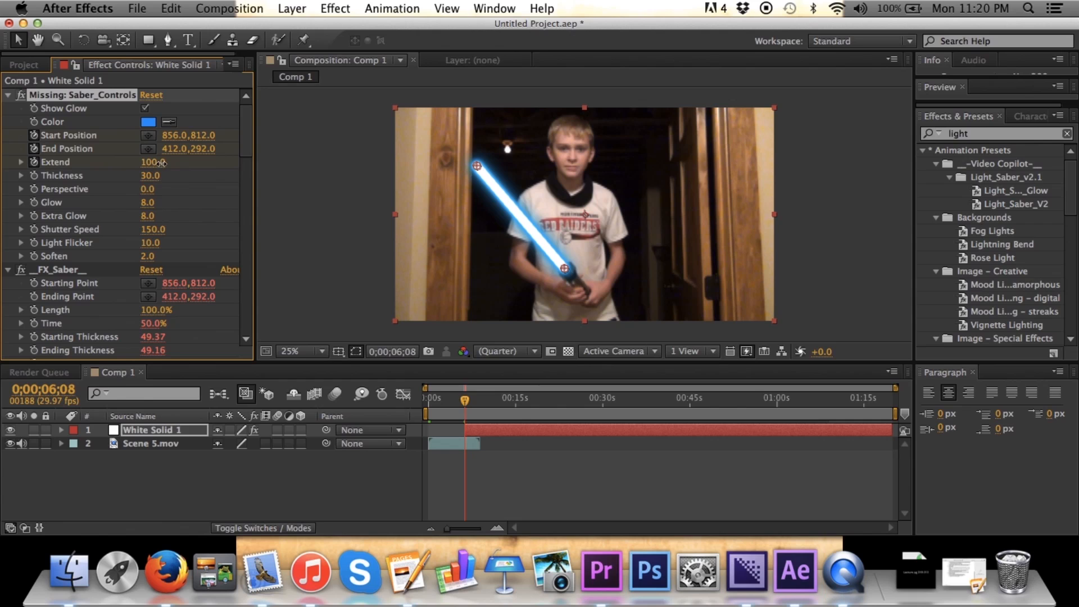
left_click_drag(149, 162, 42, 152)
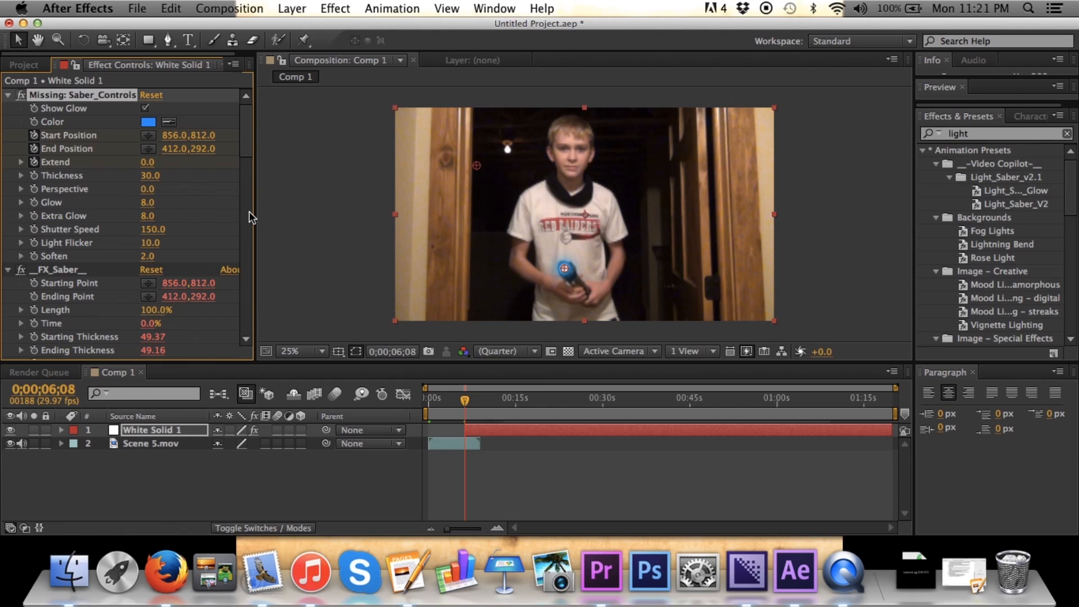
- At 0;00;06;11, set the saber's Start Position to 836, 716, End Position to 528, 148 and Extend to 100
key("Page_Down")
key("Page_Down")
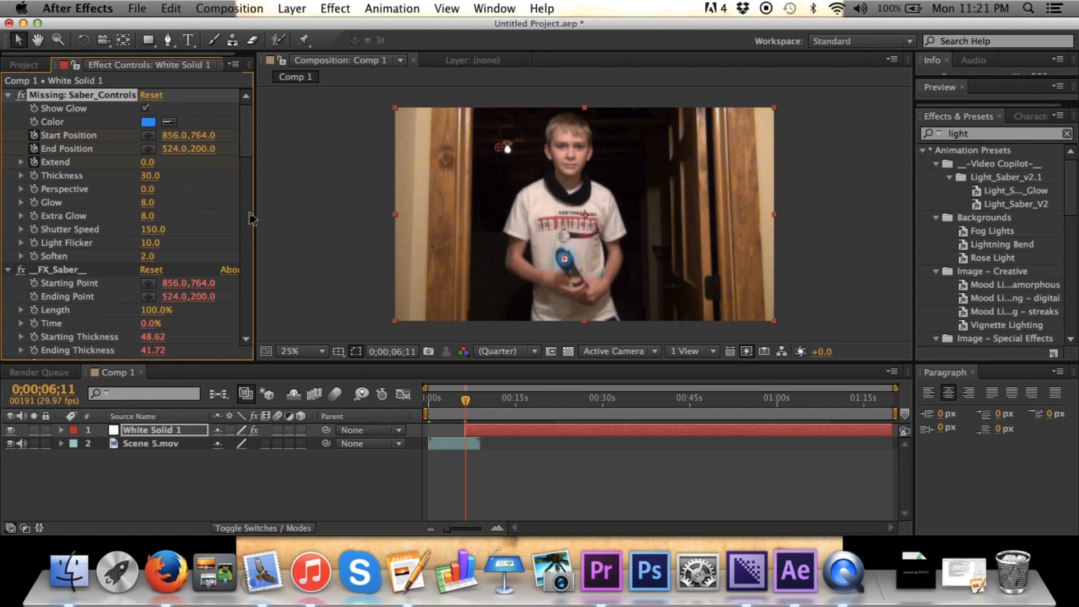
key("Page_Up")
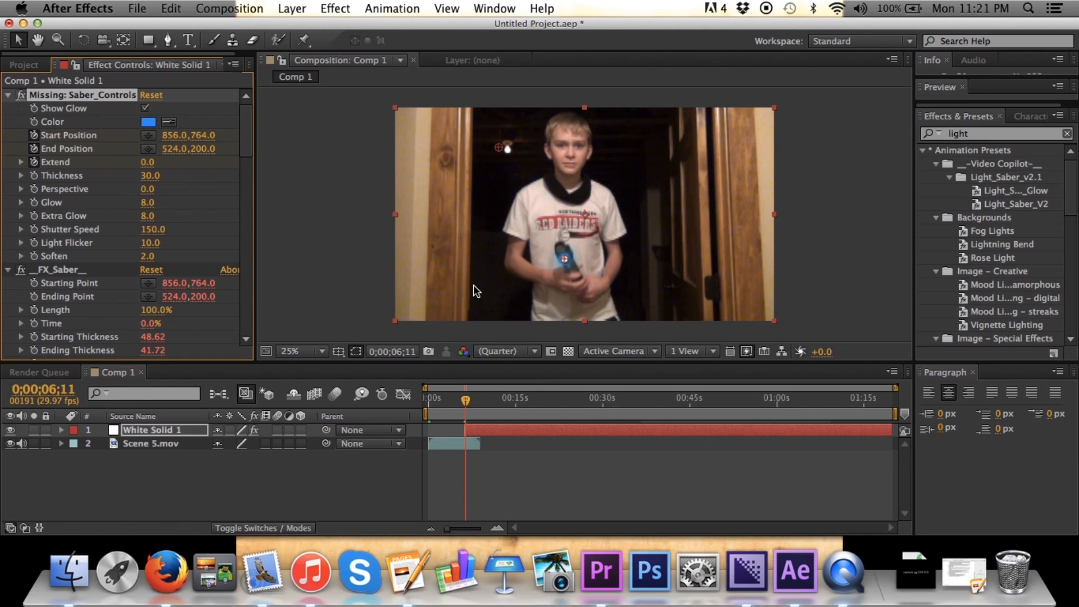
left_click_drag(565, 258, 561, 250)
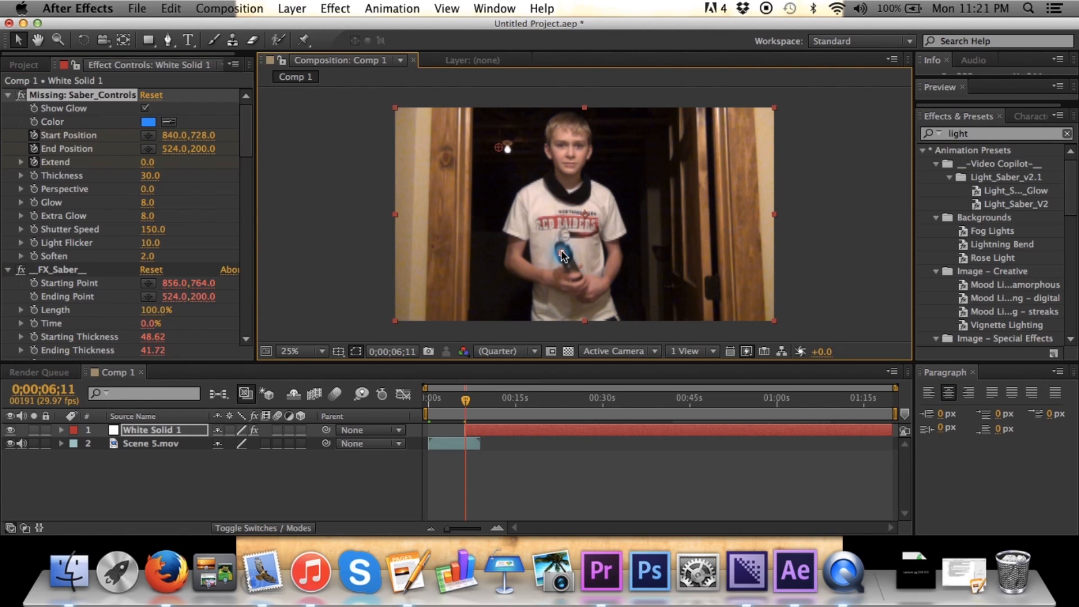
left_click_drag(500, 146, 501, 136)
left_click_drag(149, 169, 326, 179)
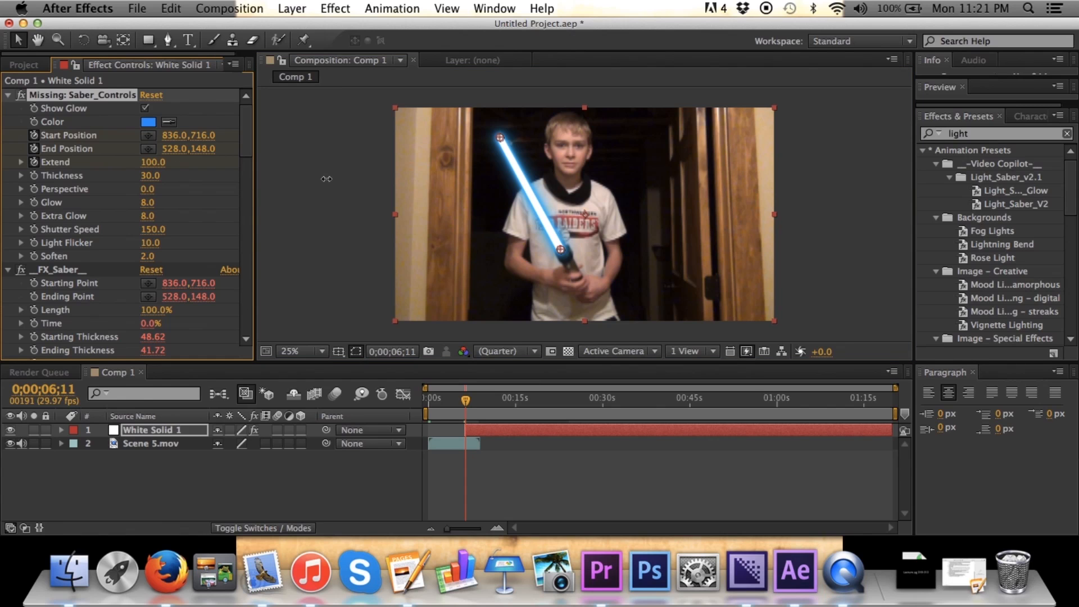
- Play Comp 1 from just before the white solid's start to preview the saber's ignition
left_click_drag(465, 401, 462, 404)
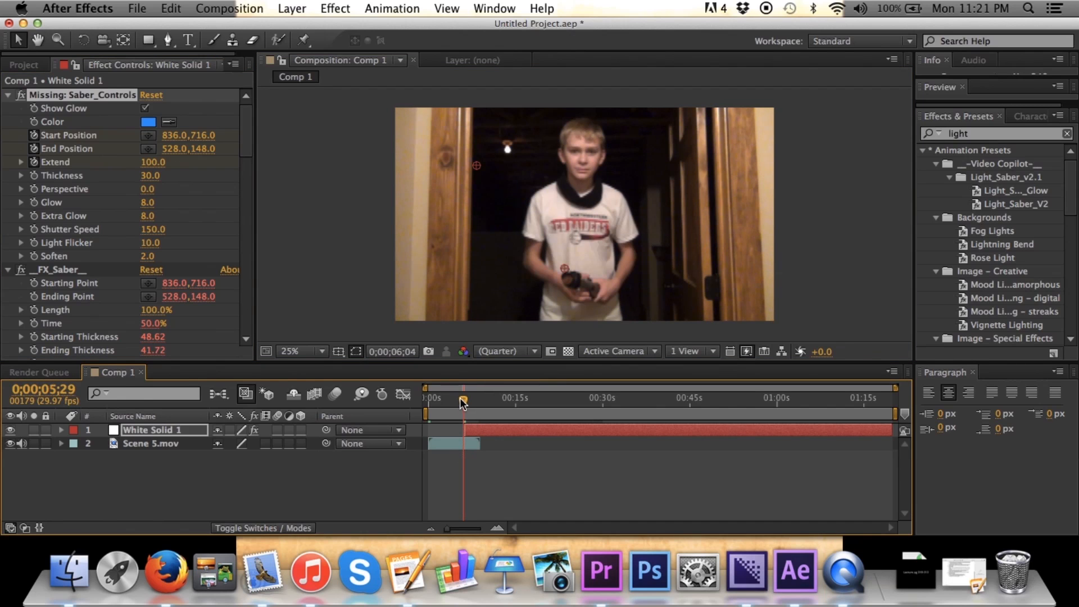
key("space")
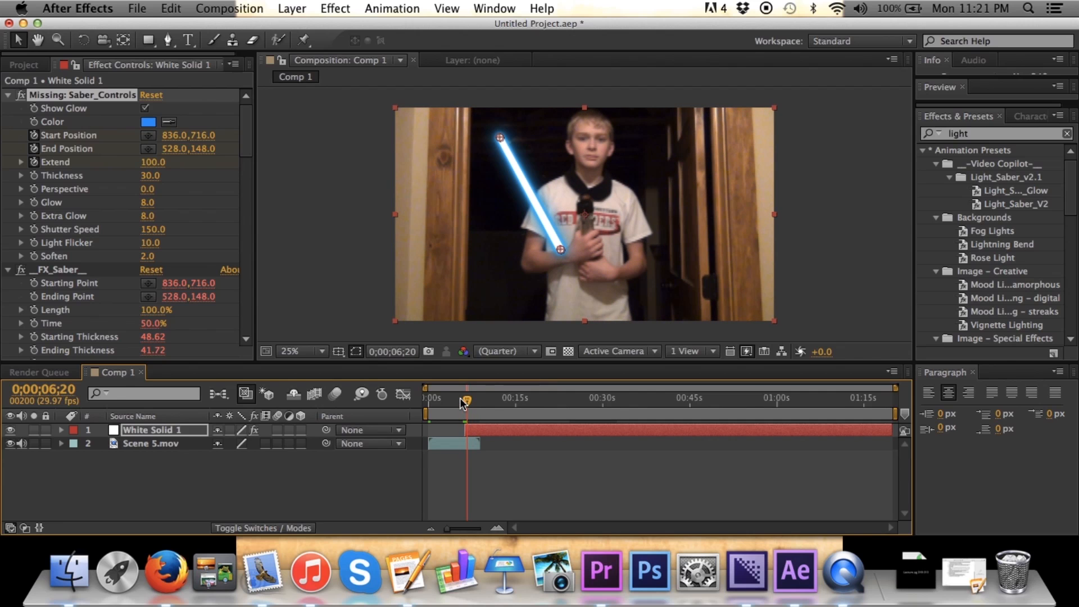
left_click_drag(471, 400, 457, 400)
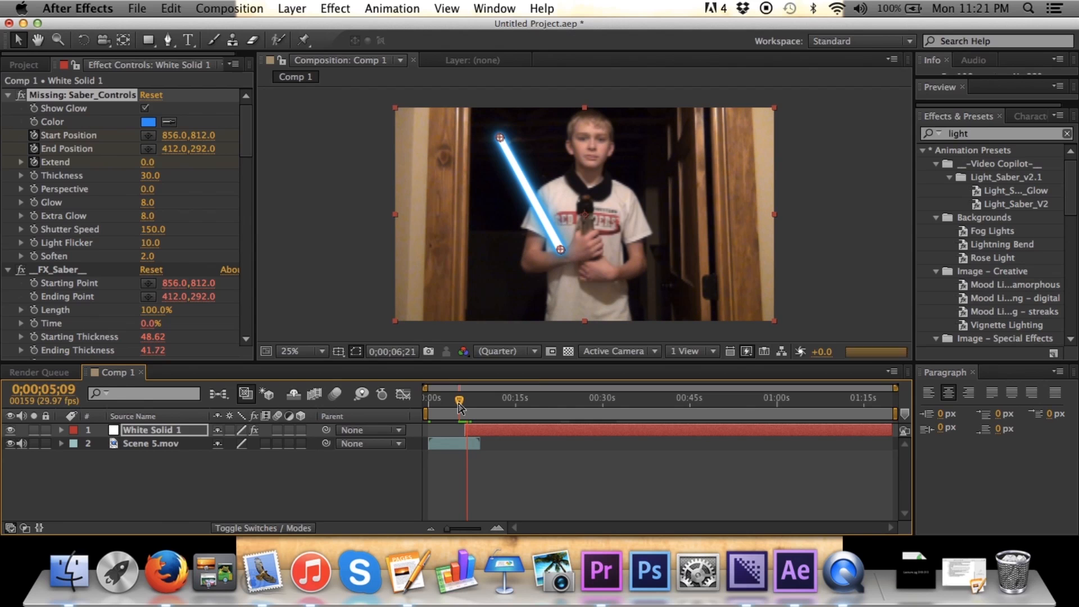
left_click_drag(458, 400, 462, 400)
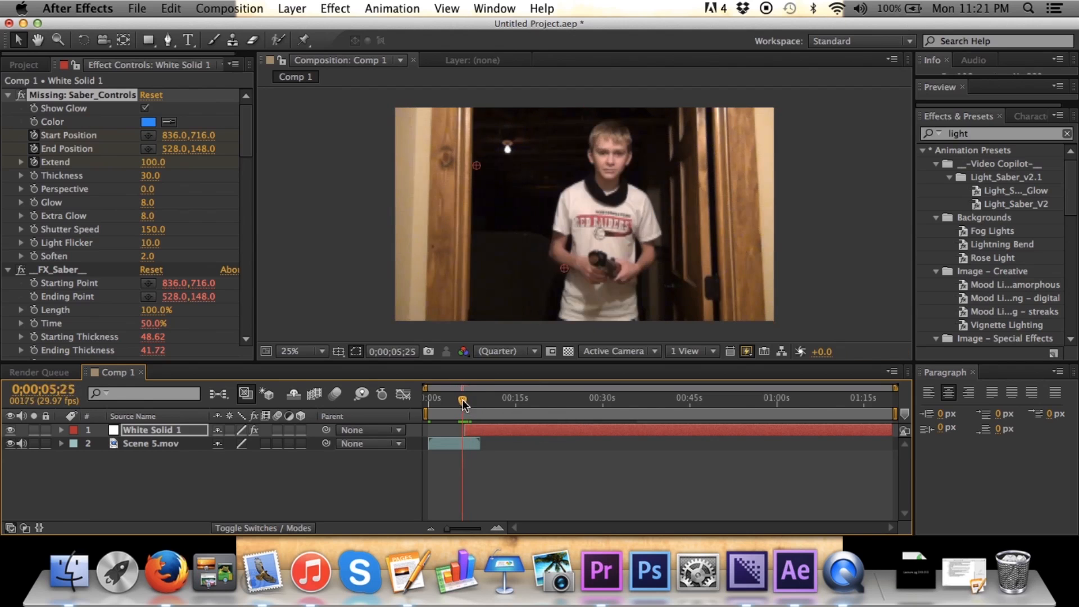
key("space")
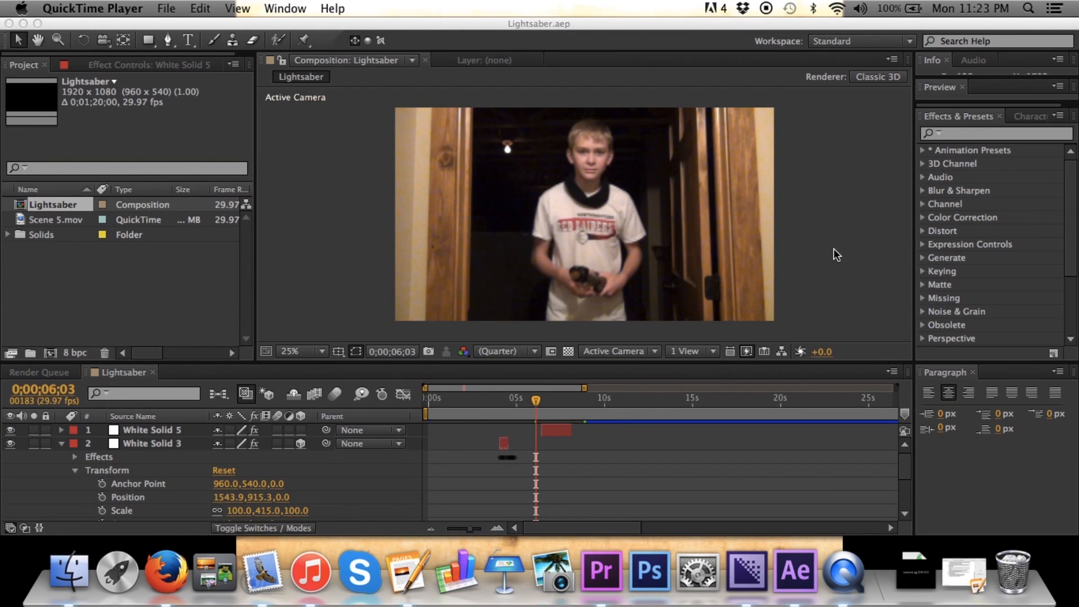
- Show White Solid 5's effect controls in the Lightsaber comp and preview its saber animation from about 0;00;06;03
left_click(192, 64)
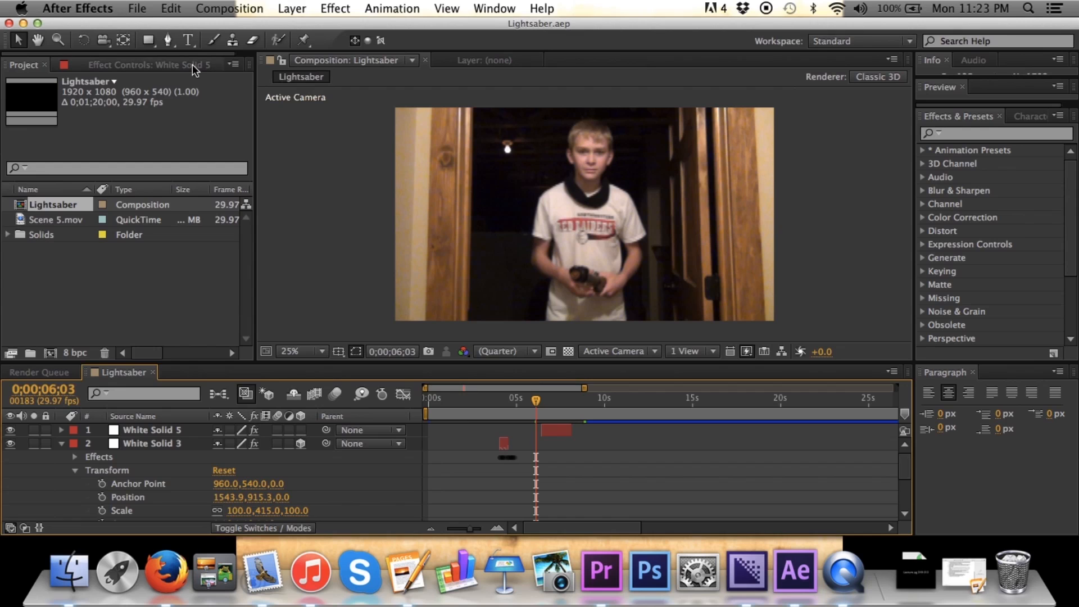
left_click(191, 64)
left_click(319, 244)
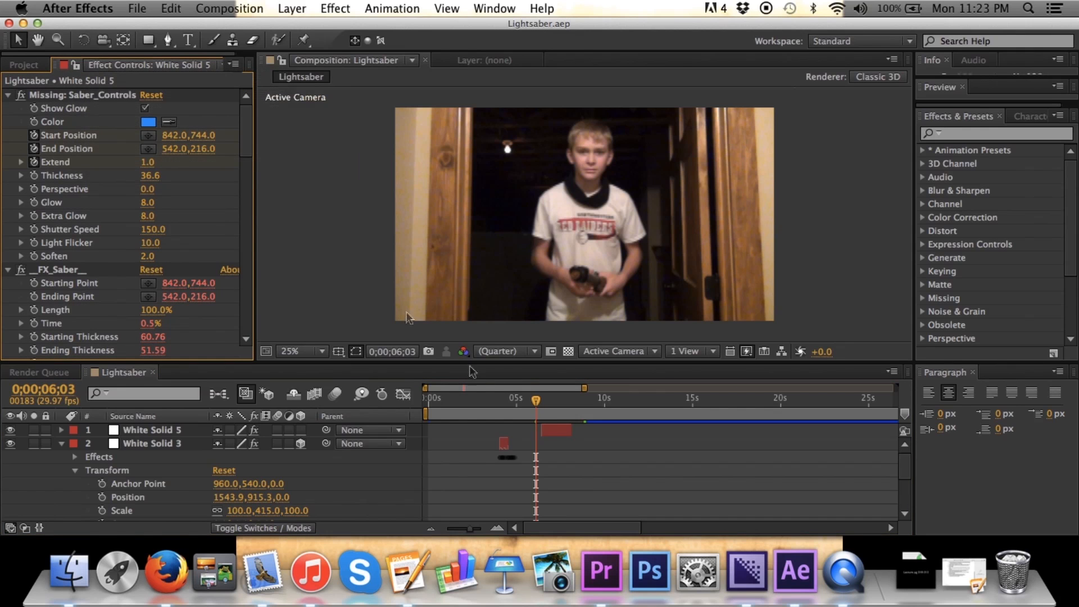
key("space")
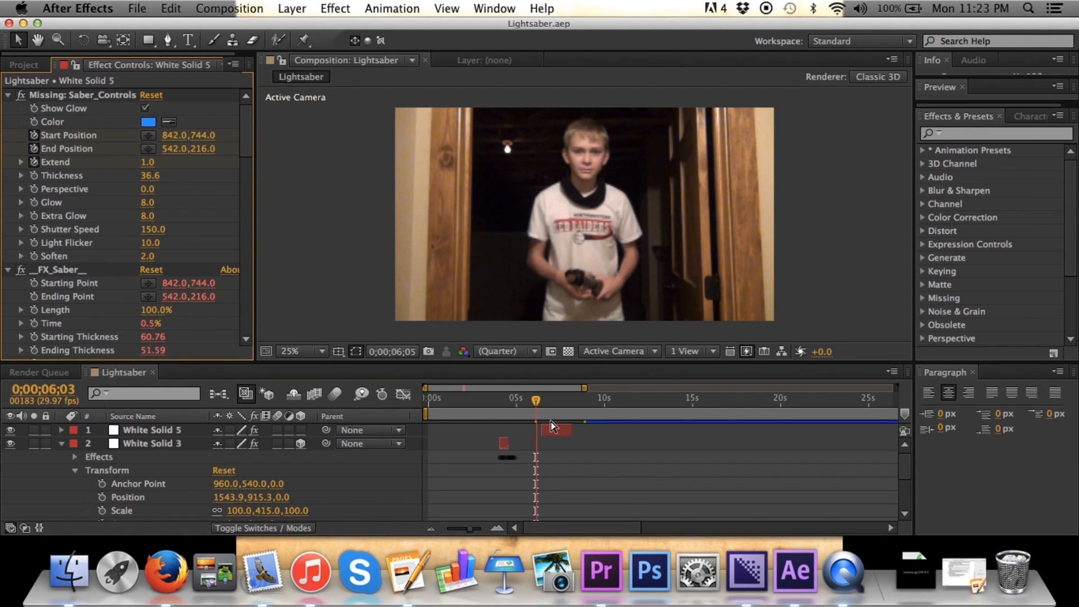
key("space")
key("space")
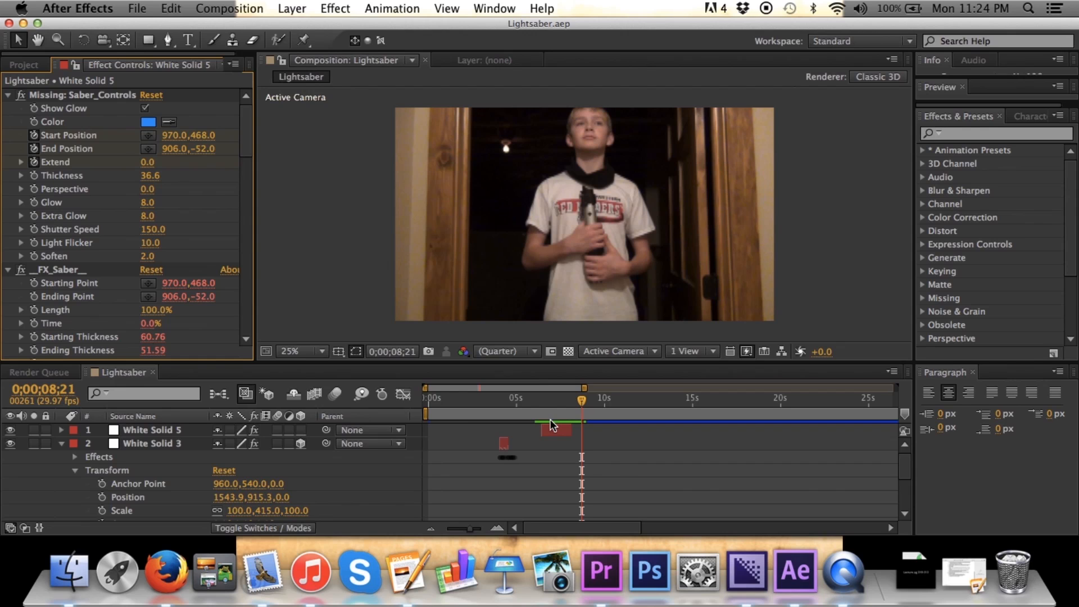
left_click_drag(582, 401, 540, 407)
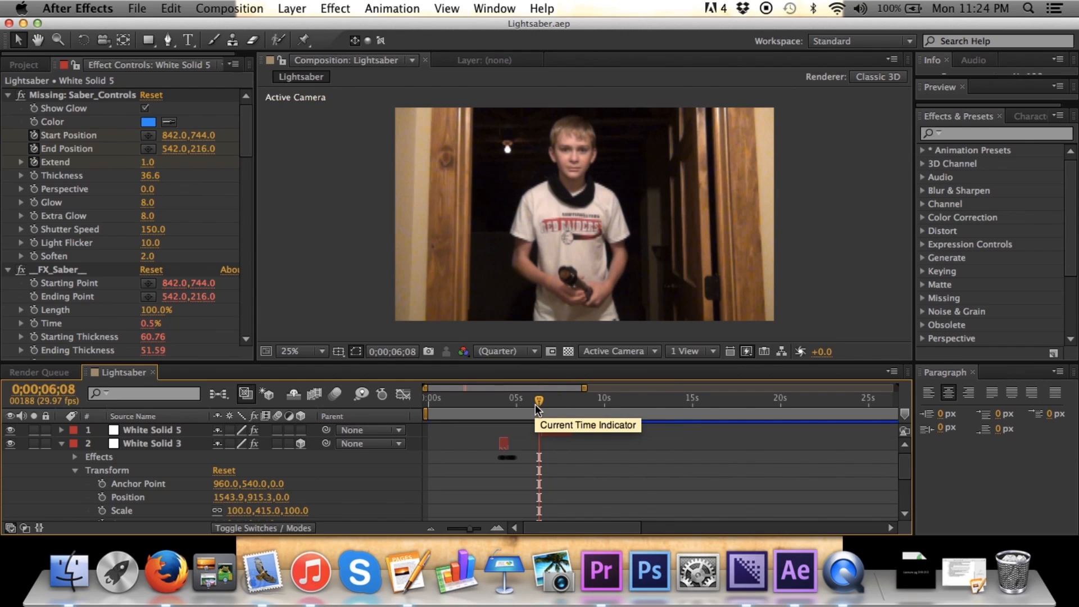
mouse_move(539, 402)
left_mouse_down()
mouse_move(530, 405)
mouse_move(537, 400)
left_mouse_up()
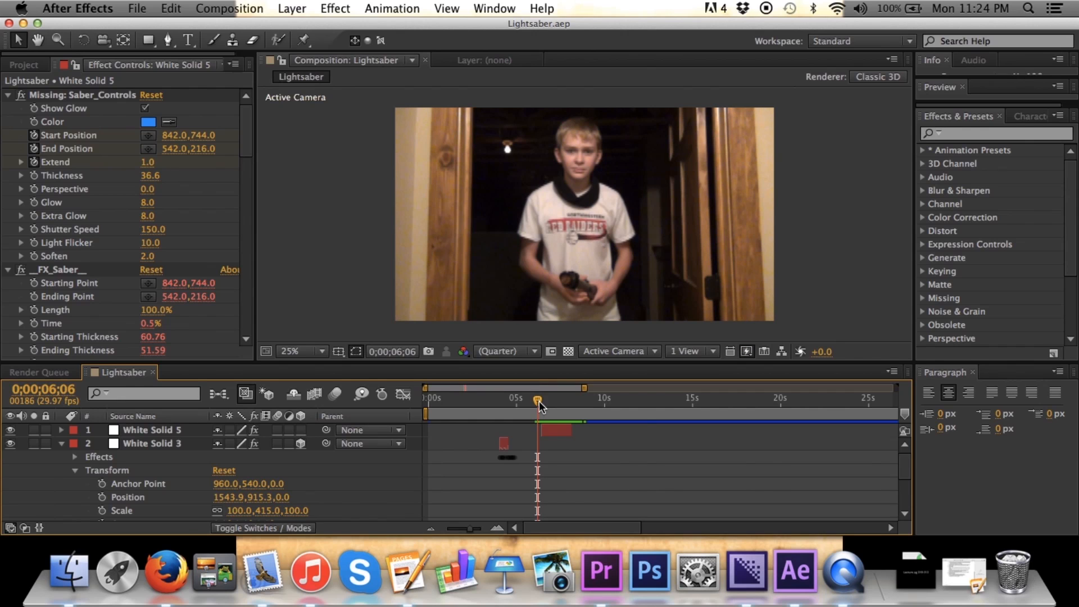